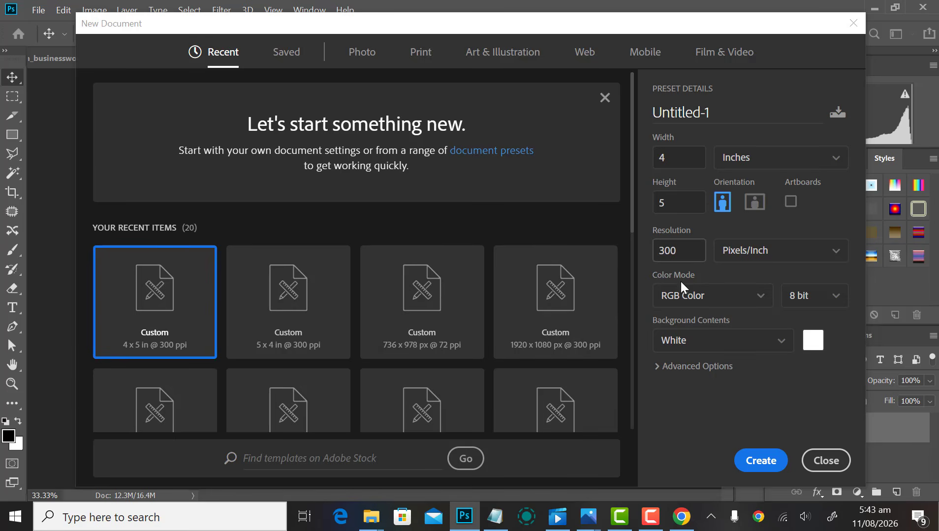
Step: Create the 4 × 5 in, 300 ppi document and fill its Background with solid black
click(763, 460)
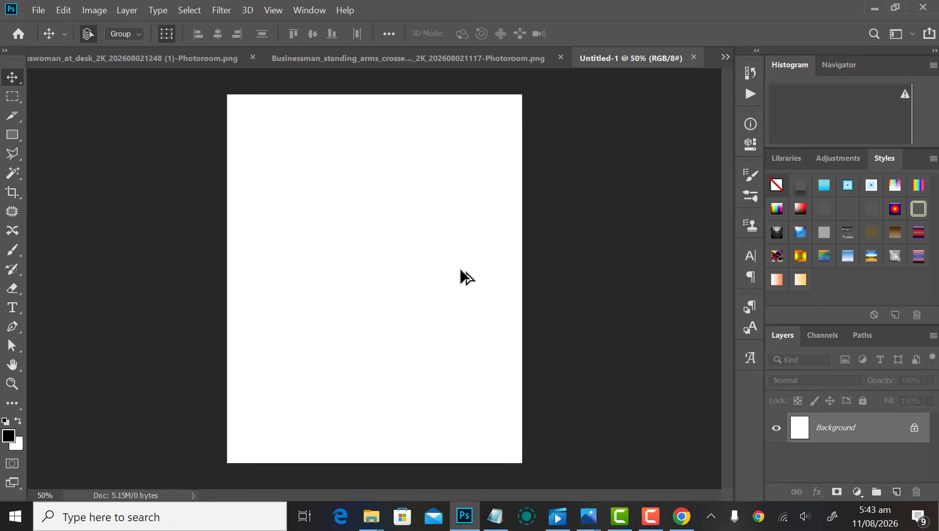
key(alt+BackSpace)
scroll(492, 291, down, 1)
scroll(492, 291, up, 1)
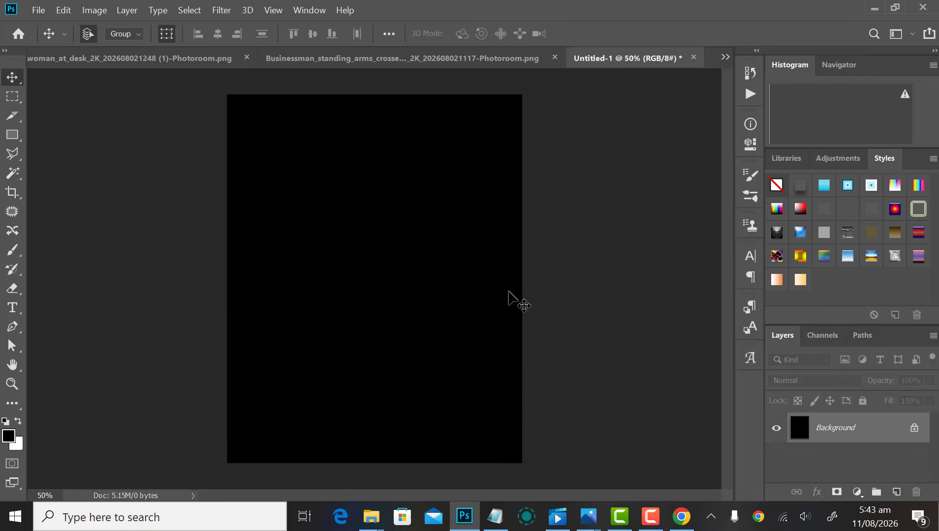
scroll(509, 291, down, 2)
scroll(509, 291, up, 1)
scroll(510, 292, up, 1)
scroll(512, 295, down, 3)
scroll(492, 275, up, 3)
scroll(484, 250, up, 1)
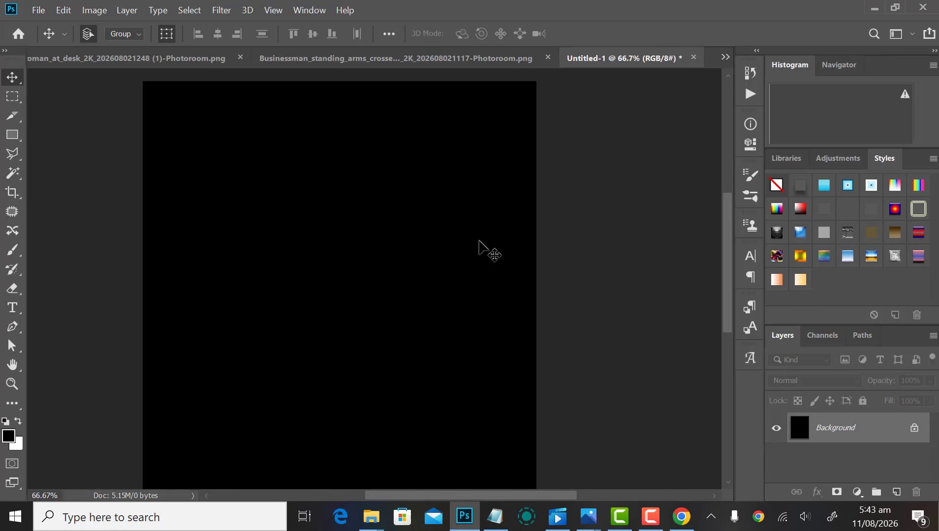
scroll(425, 239, down, 3)
scroll(425, 240, up, 2)
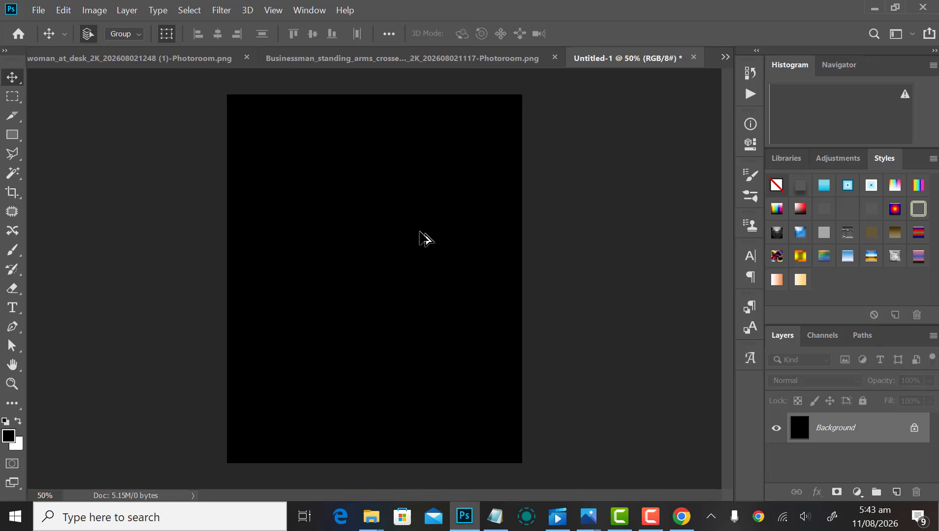
Step: Select the 'Ignite Sunday' line in the Notepad flyer notes
click(496, 516)
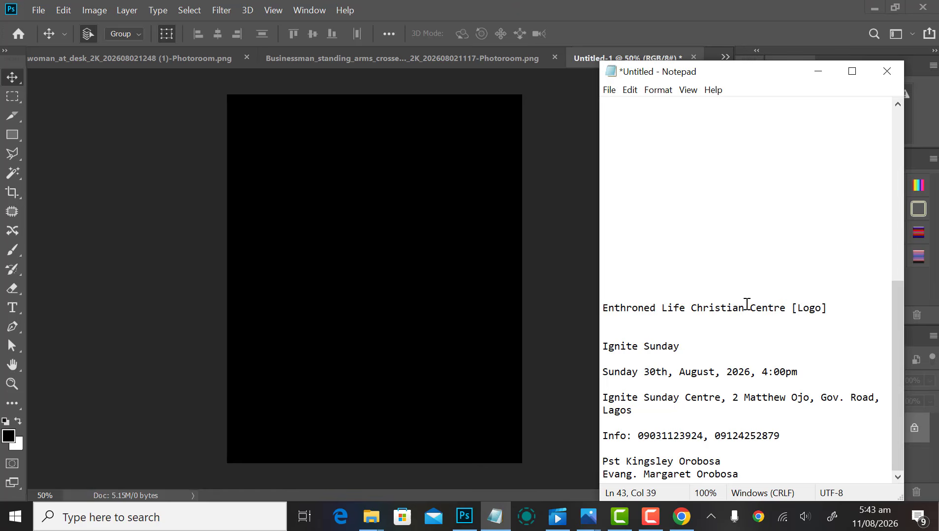
click(747, 306)
click(684, 308)
drag(679, 346, 606, 350)
key(ctrl+c)
Step: Paste the text as a new type layer, delete SUNDAY, and commit 'IGNITE'
click(352, 271)
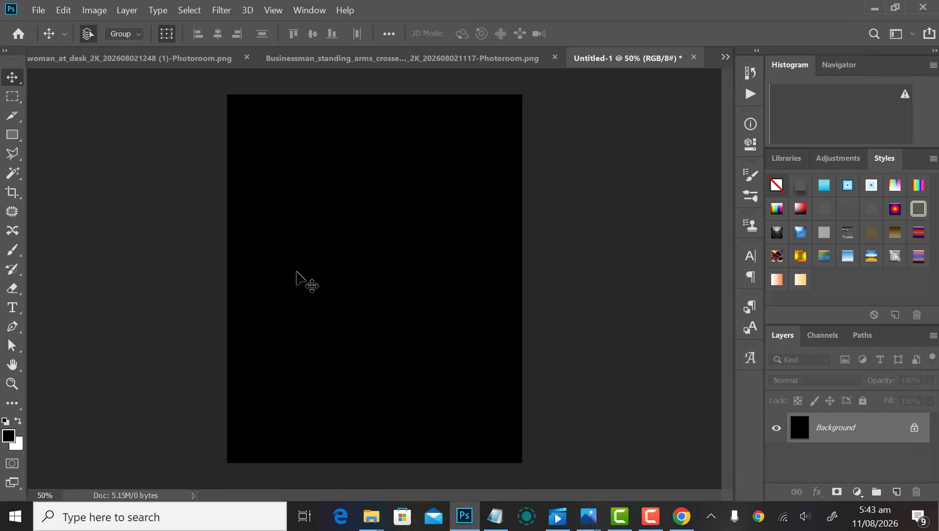
key(t)
click(310, 261)
key(ctrl+v)
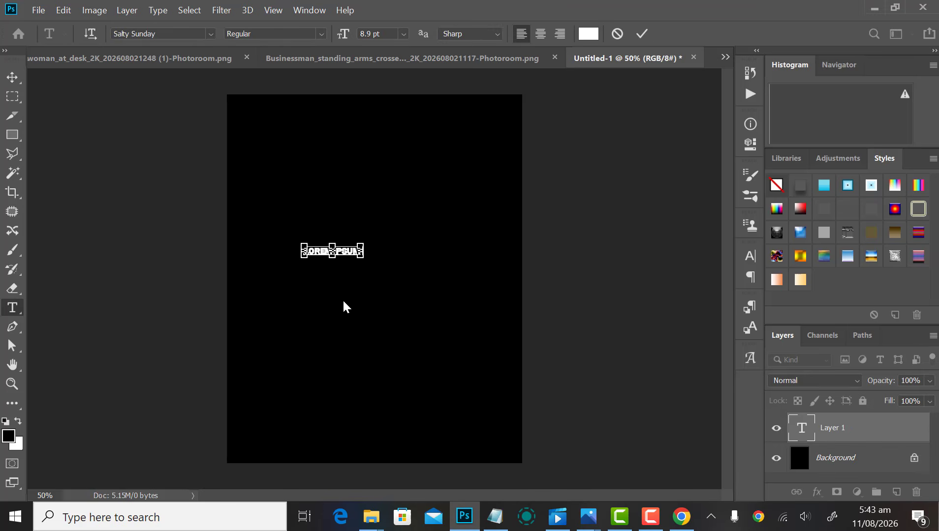
scroll(335, 256, up, 1)
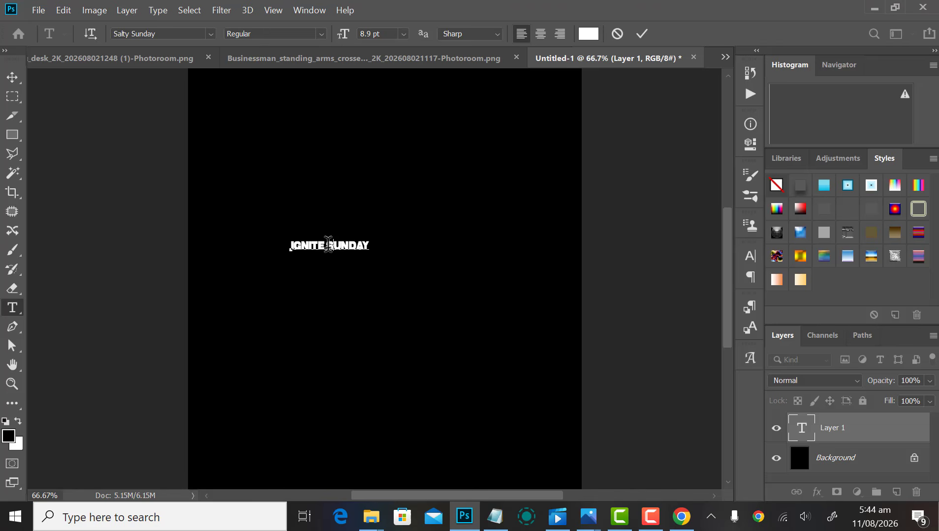
drag(326, 246, 368, 246)
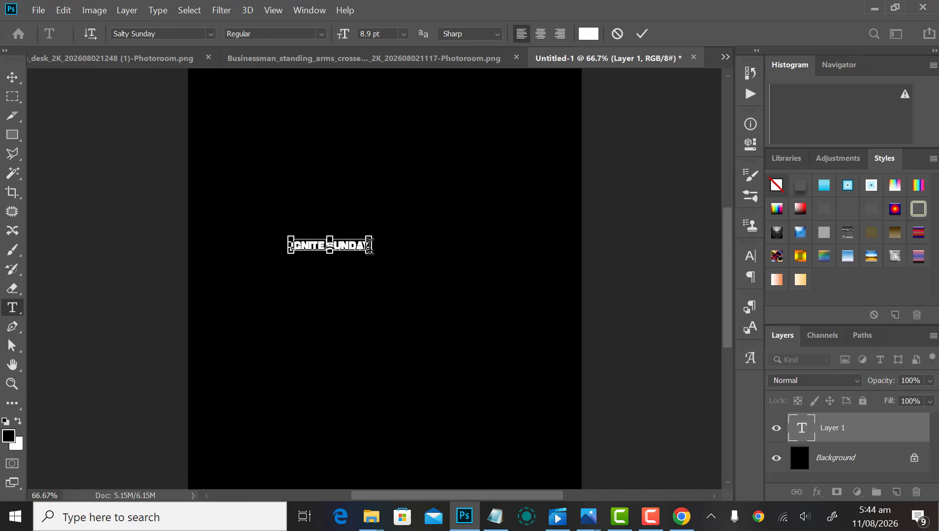
key(BackSpace)
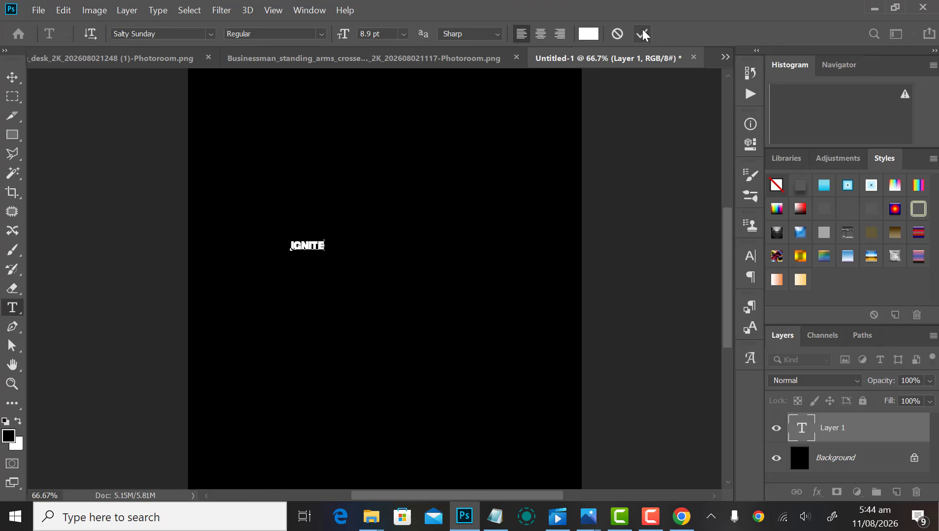
click(643, 34)
Step: Scale IGNITE up, centre it on the canvas, and start editing a copy below it
key(v)
drag(328, 233, 384, 208)
key(Return)
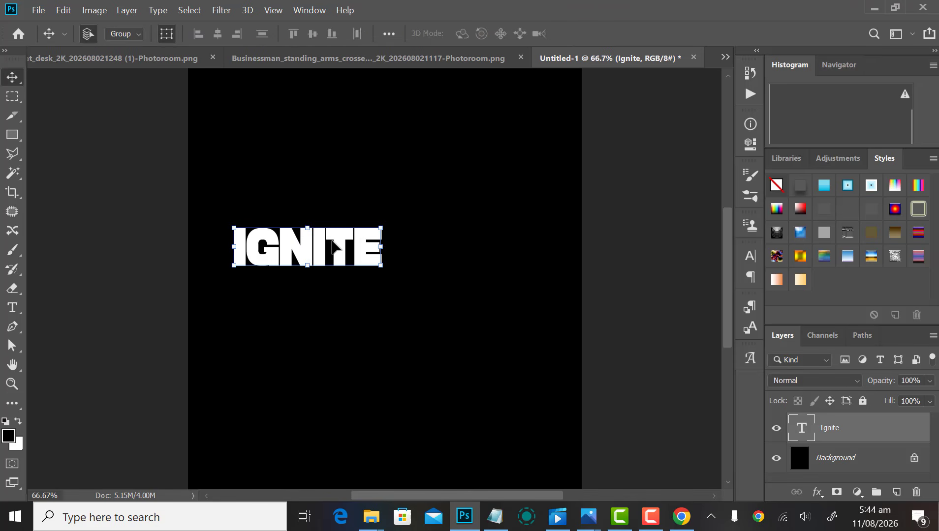
drag(337, 246, 414, 318)
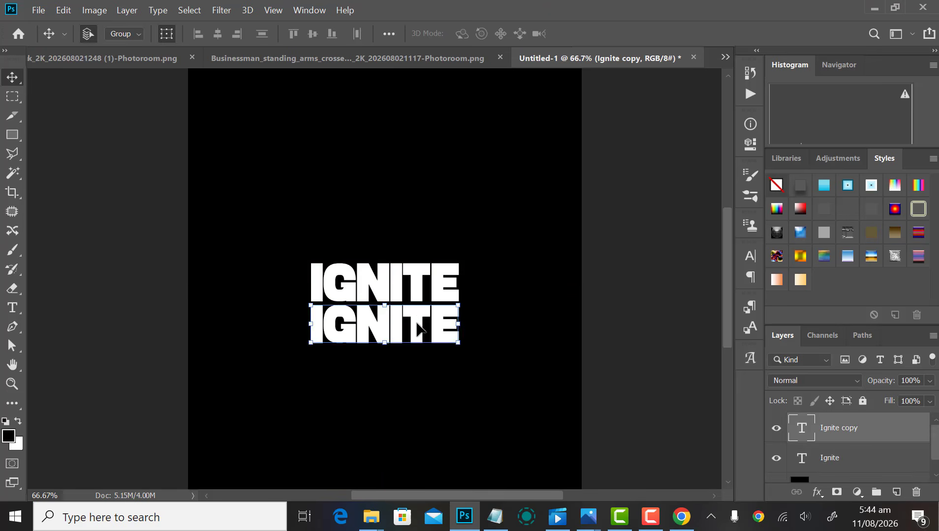
key(t)
click(420, 320)
key(ctrl+a)
Step: Retype the copied layer as 'Sunday' and position it beneath IGNITE
text(Sunday)
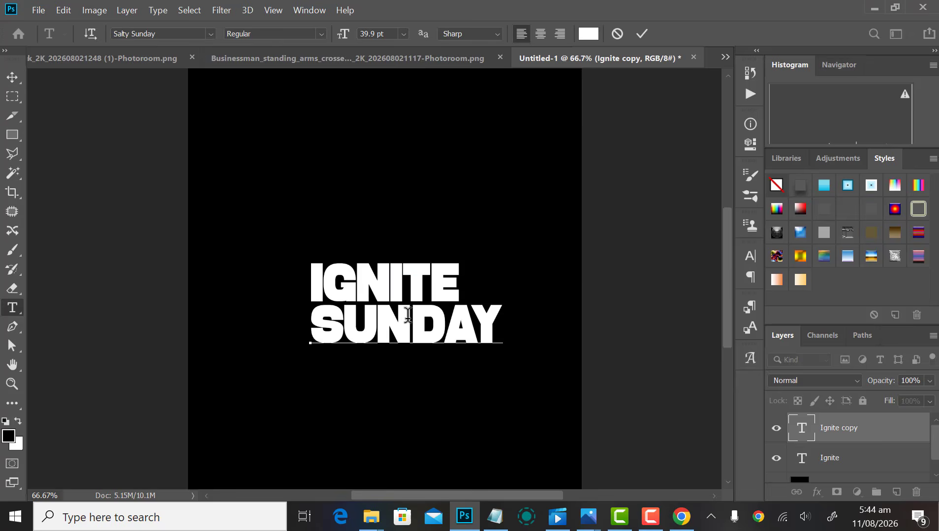
click(641, 34)
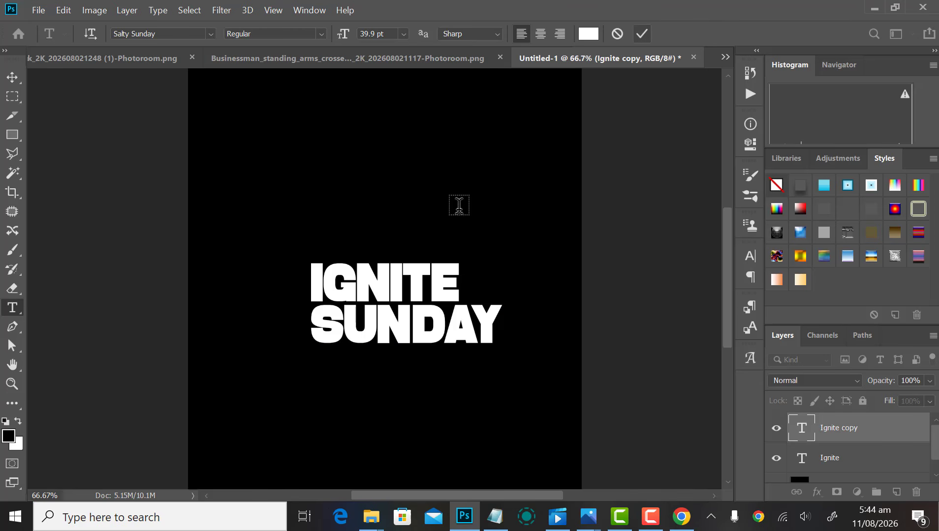
key(v)
drag(364, 199, 421, 326)
scroll(857, 488, down, 1)
scroll(856, 487, down, 1)
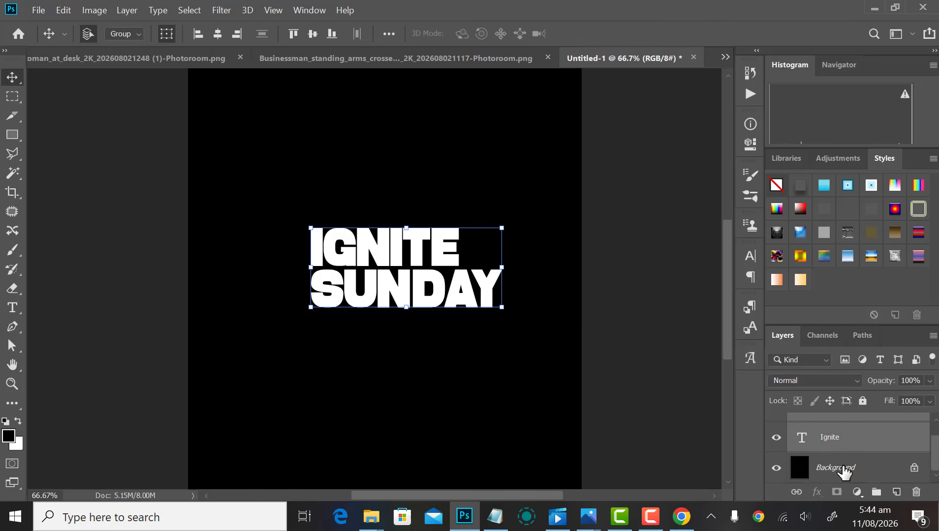
Step: Align the title layers with the Background on their horizontal centres
shift+click(842, 470)
click(217, 33)
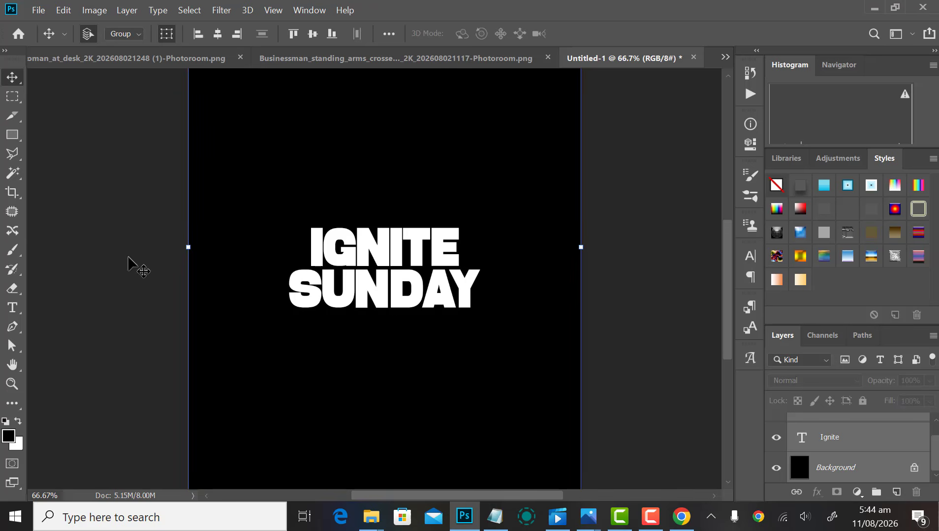
click(130, 266)
scroll(377, 299, down, 1)
scroll(404, 315, up, 1)
Step: Enlarge the IGNITE SUNDAY title with a free transform
click(345, 256)
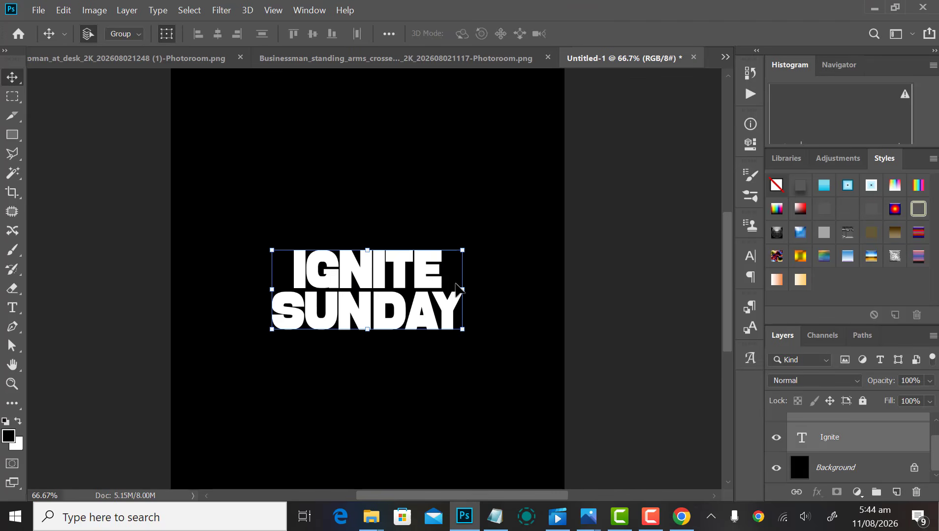
drag(464, 247, 484, 246)
key(Return)
scroll(492, 251, down, 3)
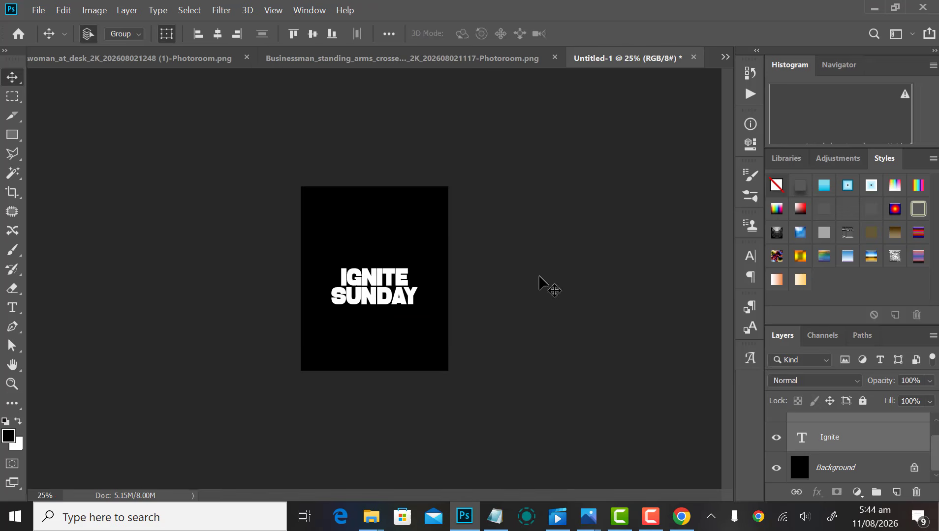
click(539, 275)
scroll(443, 267, down, 3)
scroll(426, 268, up, 6)
scroll(332, 214, down, 3)
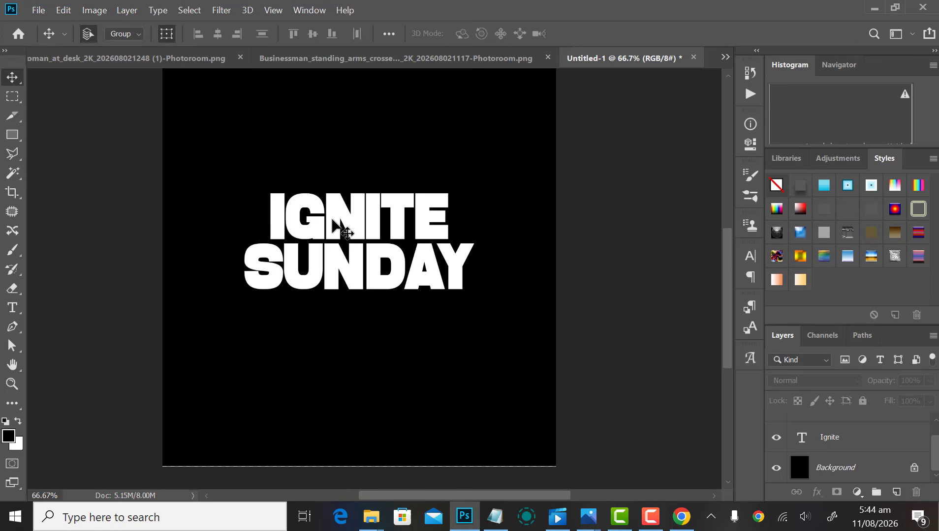
Step: Move the title slightly down, then nudge it back up with Shift+Up
click(365, 259)
drag(373, 260, 374, 279)
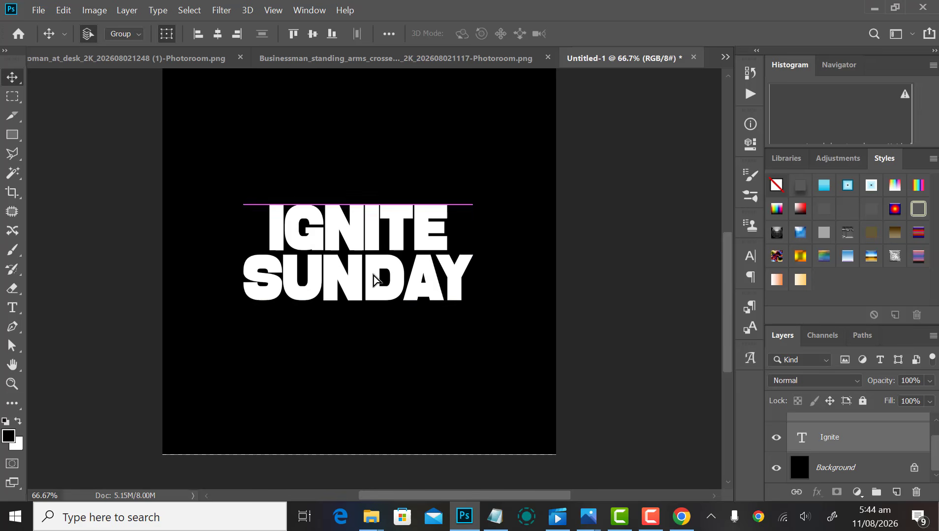
scroll(392, 287, down, 2)
scroll(439, 329, up, 4)
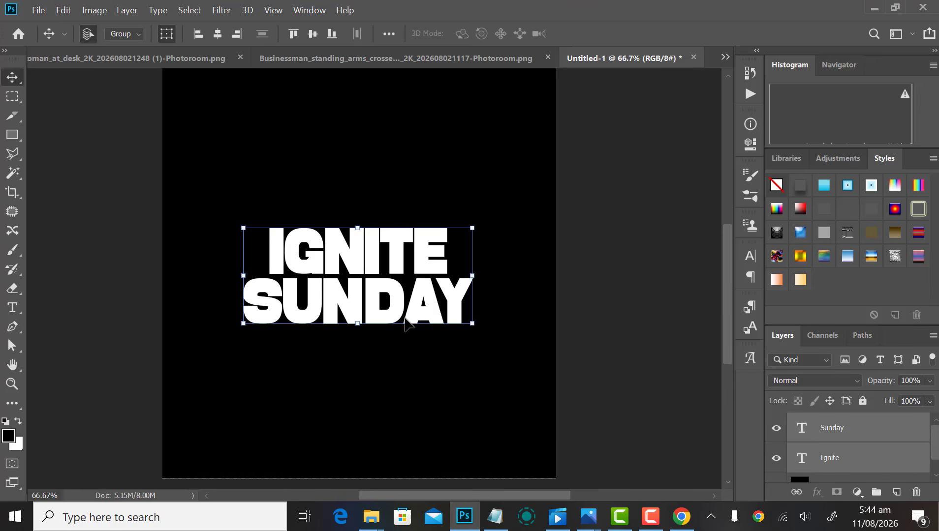
key(shift+Up)
key(shift+Up)
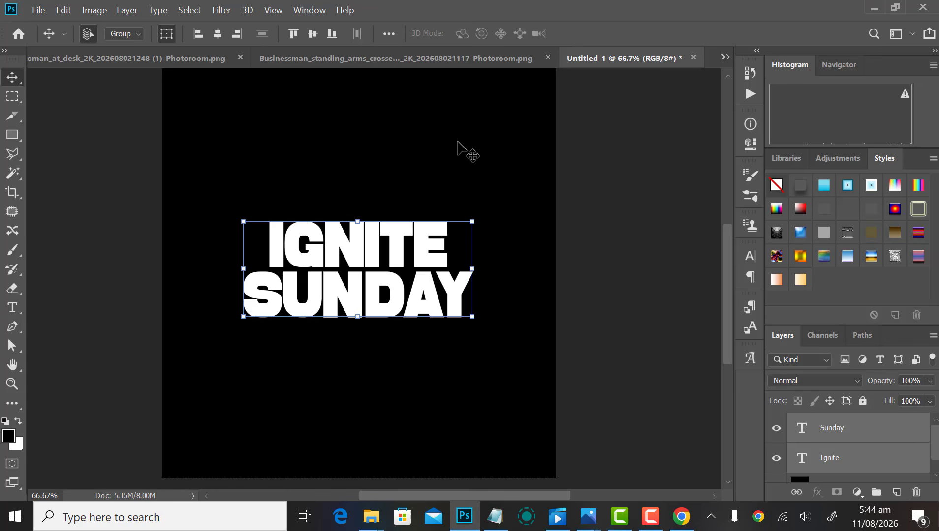
Step: Nudge the IGNITE line up slightly and review the two-line title placement
click(430, 151)
drag(368, 187, 392, 251)
key(Up)
key(Up)
key(Up)
key(Up)
key(Up)
key(Up)
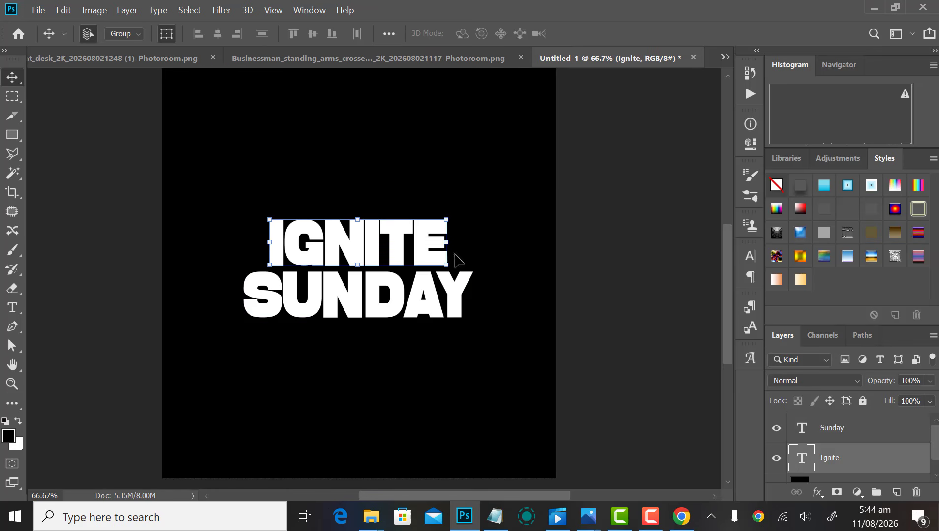
click(533, 245)
scroll(408, 288, down, 3)
scroll(397, 291, up, 3)
scroll(374, 293, up, 2)
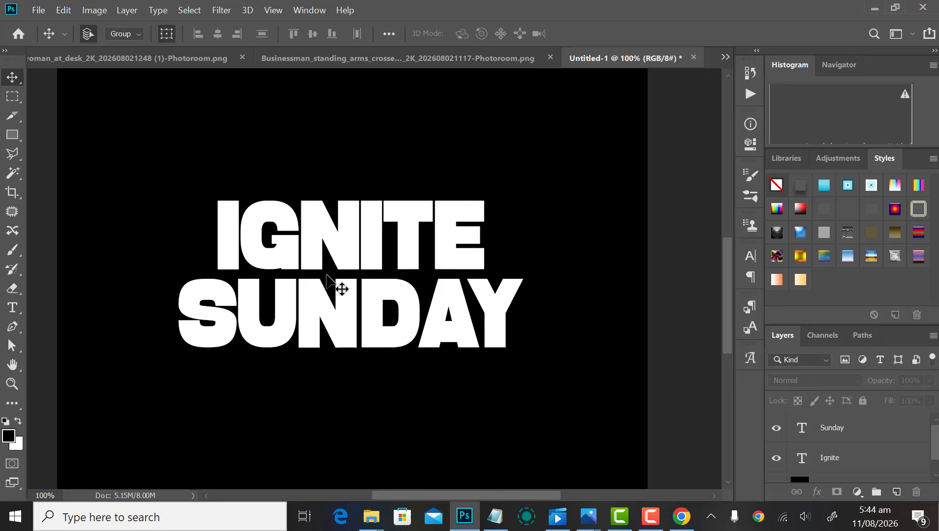
scroll(340, 289, down, 1)
drag(231, 162, 427, 349)
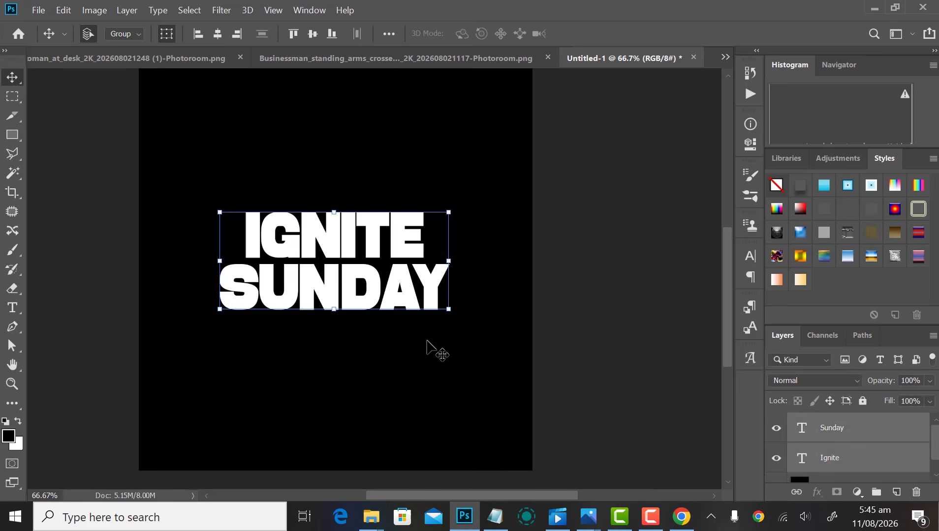
click(426, 348)
scroll(367, 378, down, 2)
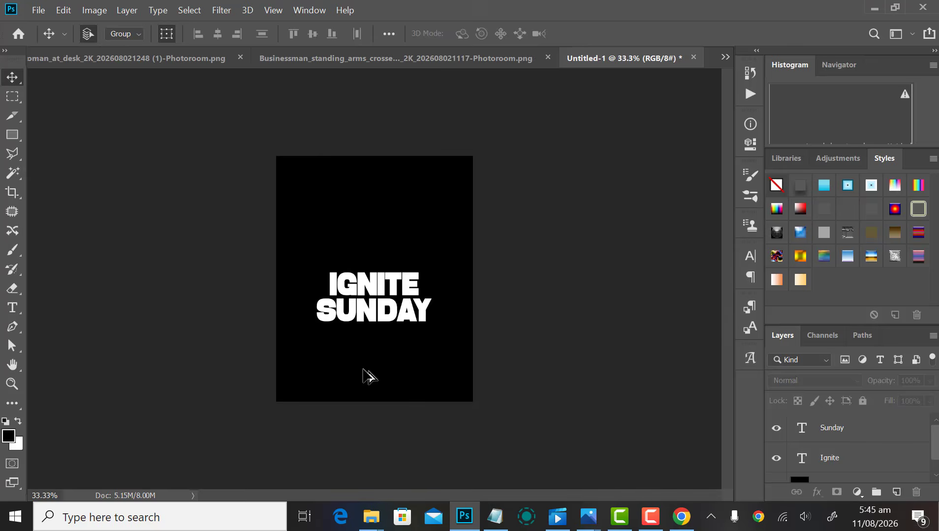
scroll(367, 377, up, 3)
scroll(354, 344, down, 1)
scroll(342, 311, down, 1)
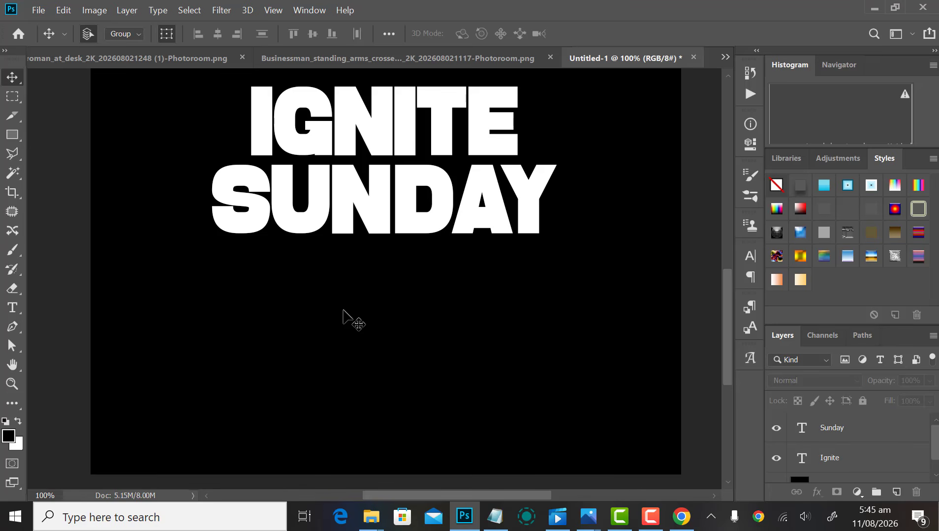
scroll(352, 323, down, 4)
scroll(379, 363, up, 2)
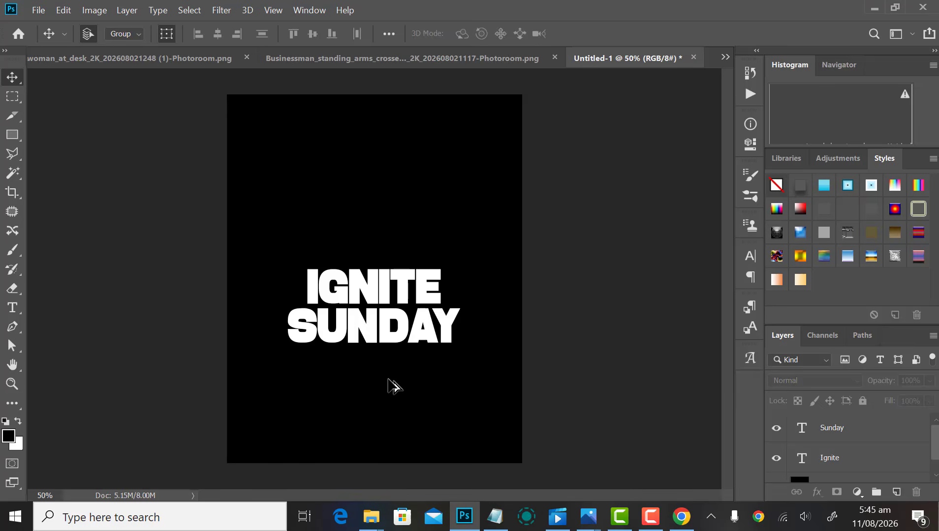
scroll(389, 374, up, 2)
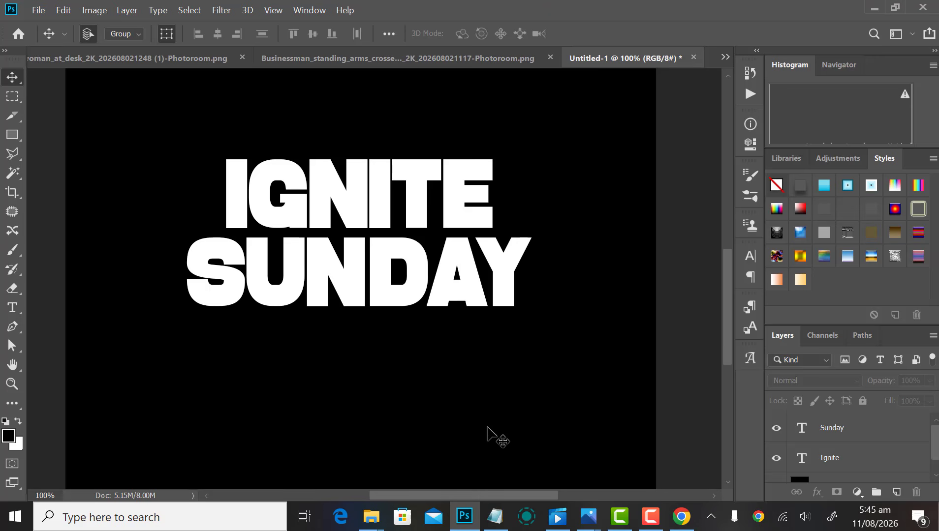
Step: Copy the event date line from the notes and paste it as text below the title
click(495, 516)
click(684, 382)
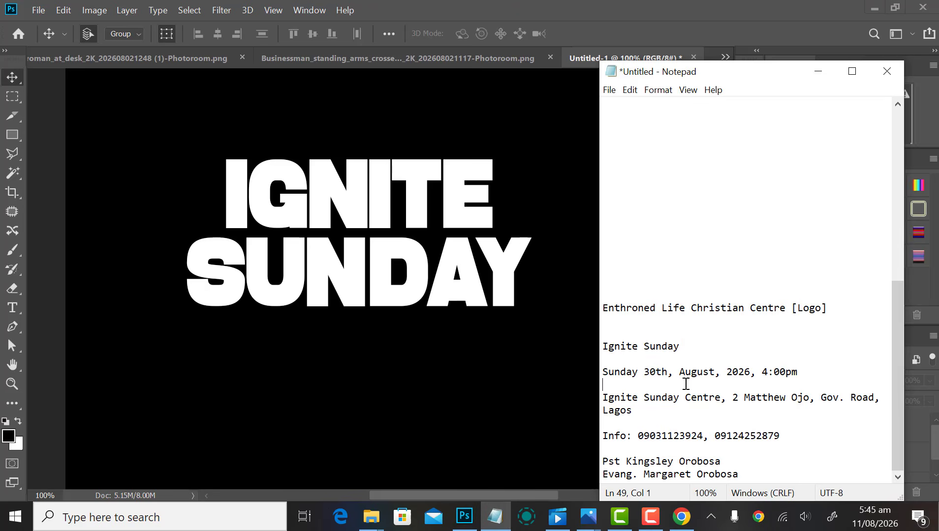
drag(605, 372, 799, 376)
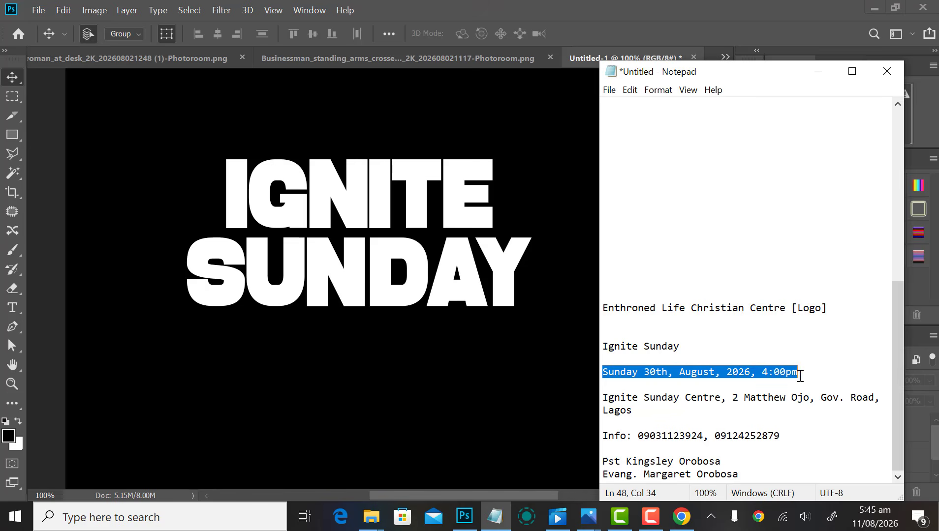
click(234, 359)
key(t)
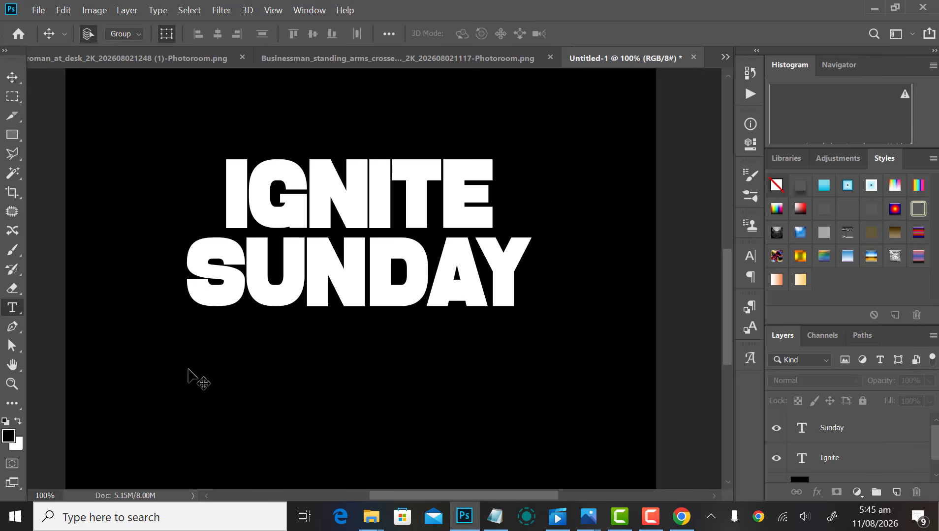
click(175, 364)
text(SUNDAY 30TH, AUGUST, 2026, 4:00PM)
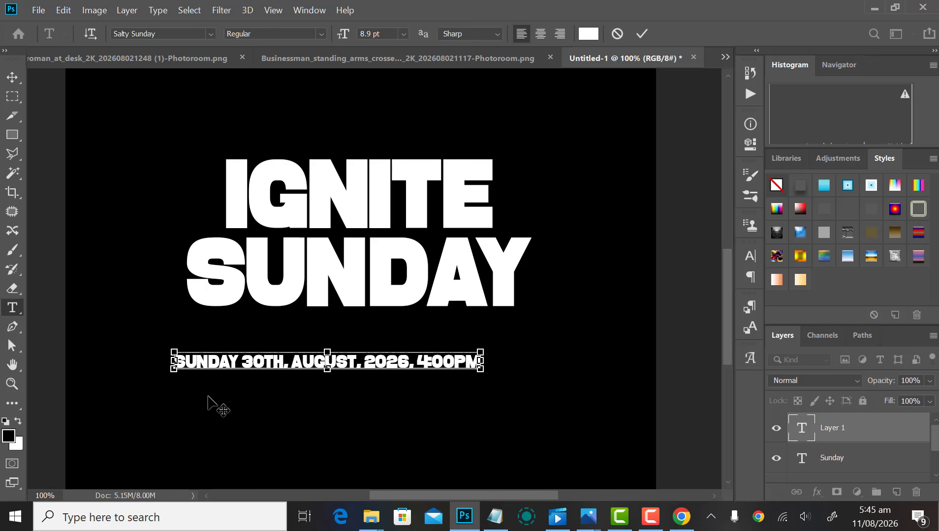
key(ctrl+a)
Step: Set the date text to TRIAL Sagace Bold with -50 tracking
click(748, 259)
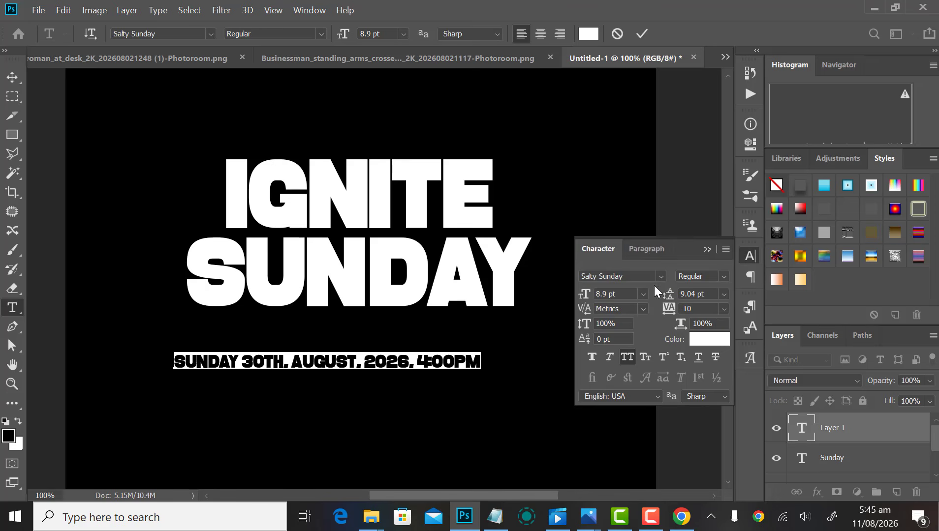
click(661, 276)
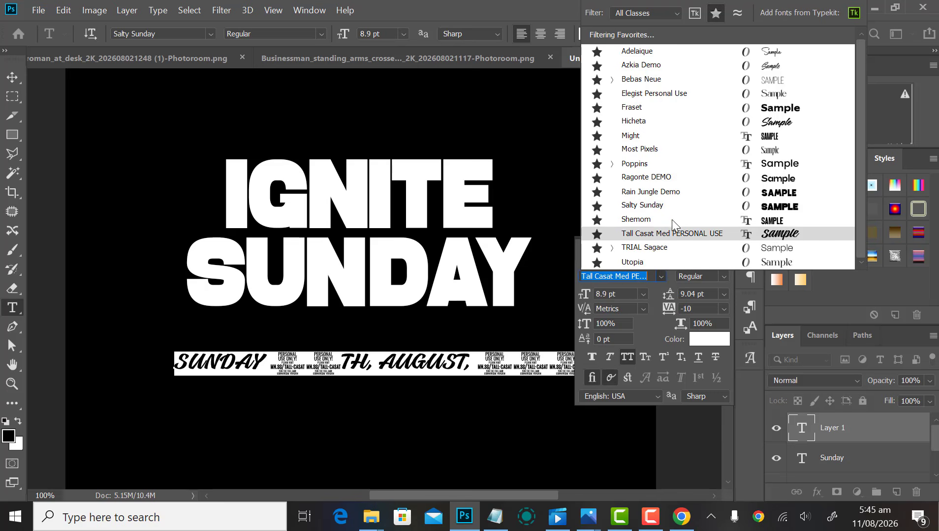
click(658, 249)
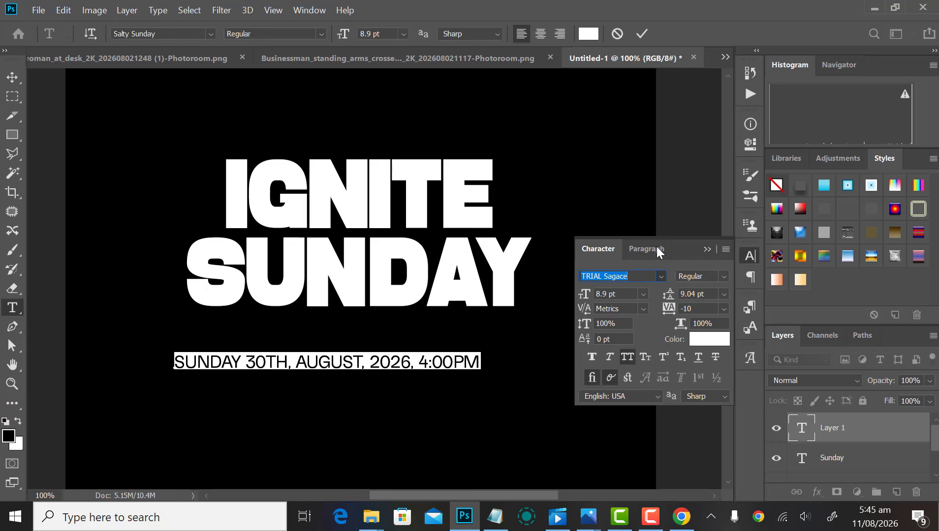
click(719, 275)
click(704, 358)
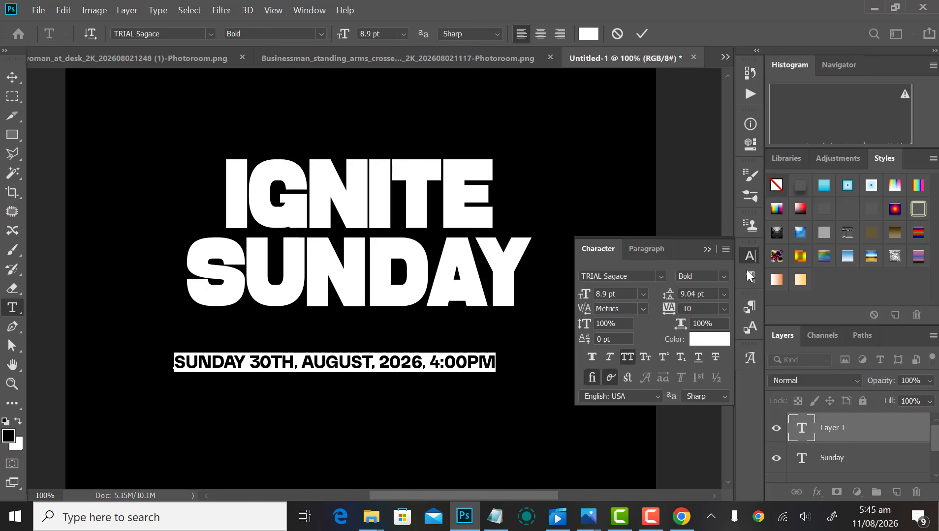
click(722, 309)
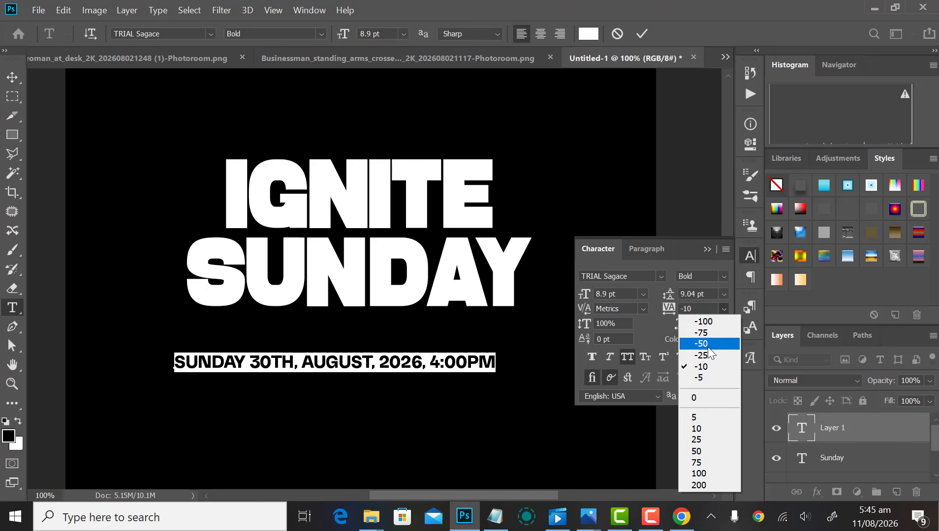
click(709, 344)
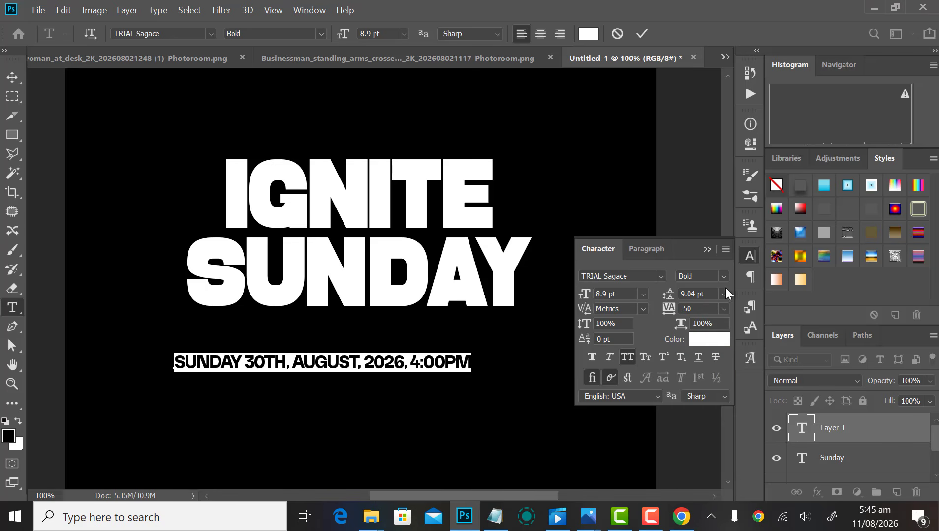
Step: Edit the date into three lines: SUN 30TH, AUG. 2026, and 4:00PM
click(289, 363)
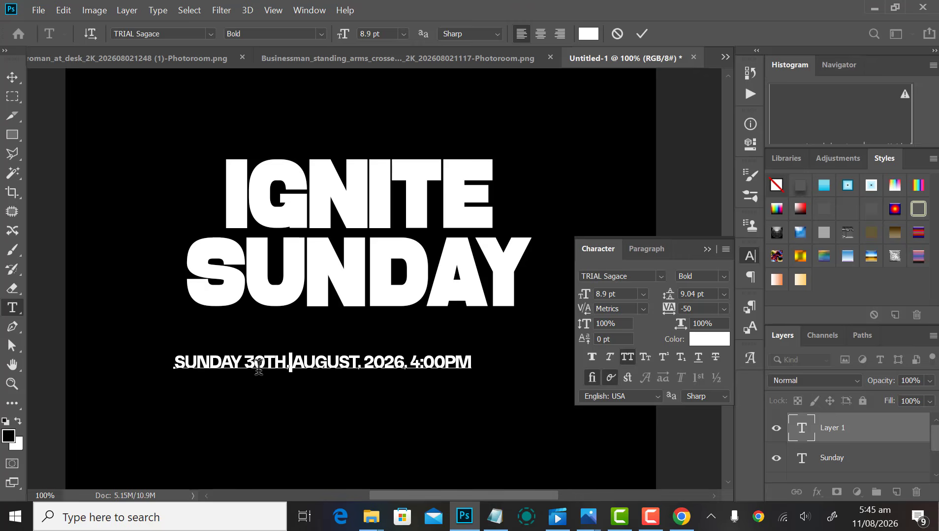
scroll(236, 375, up, 1)
drag(186, 354, 239, 359)
key(BackSpace)
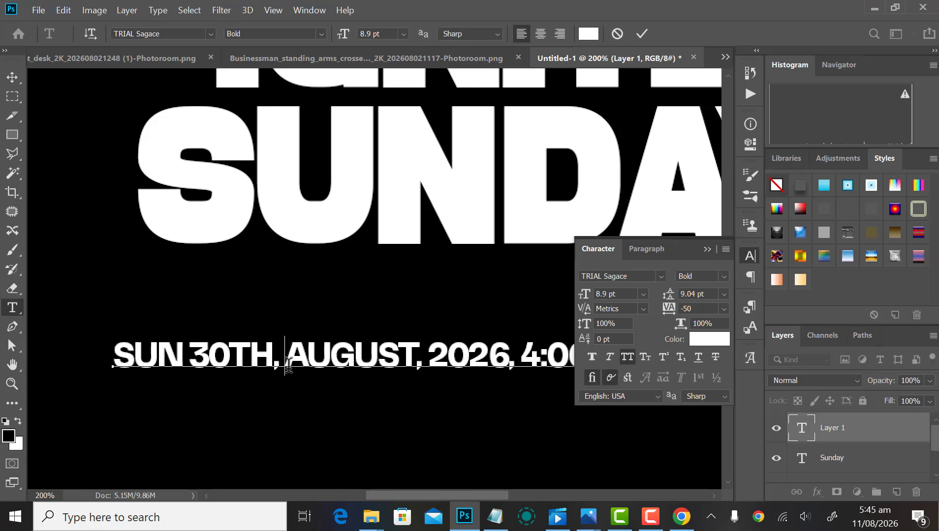
key(Delete)
key(Delete)
key(Return)
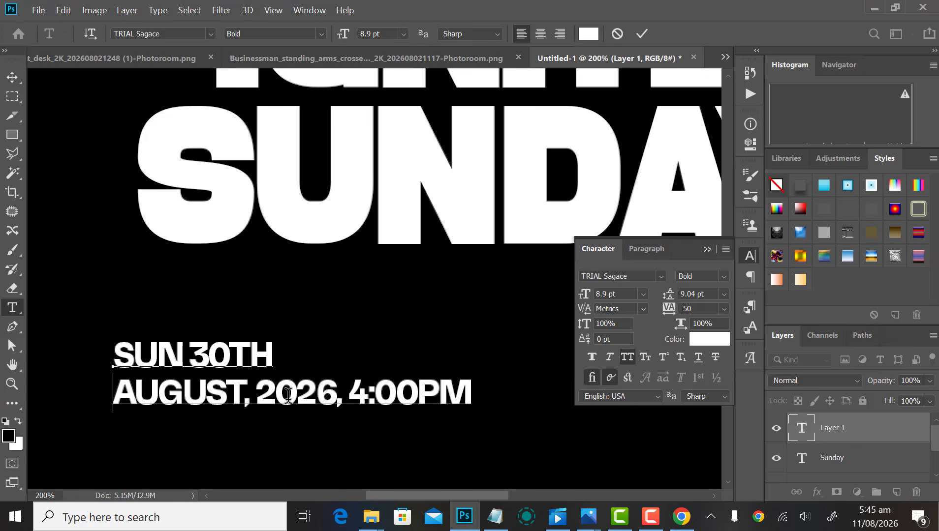
click(261, 407)
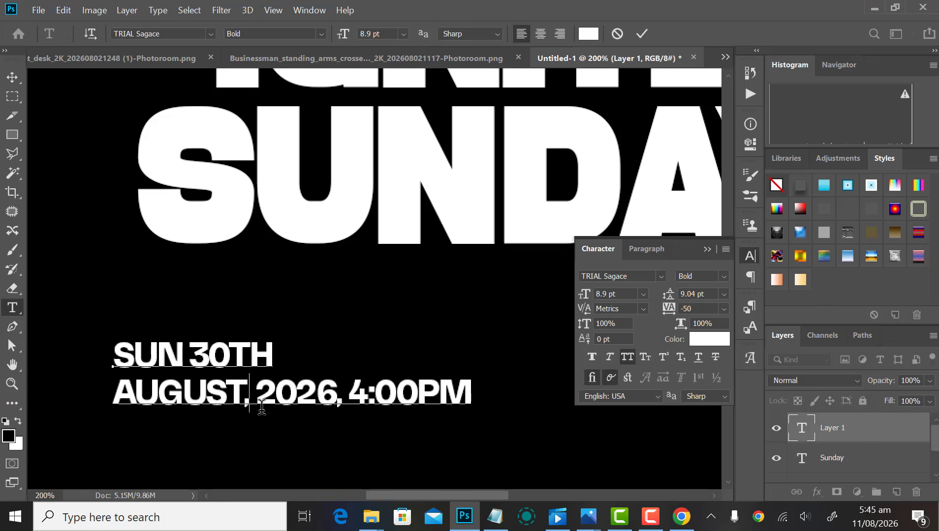
key(Delete)
key(Delete)
key(Delete)
key(Delete)
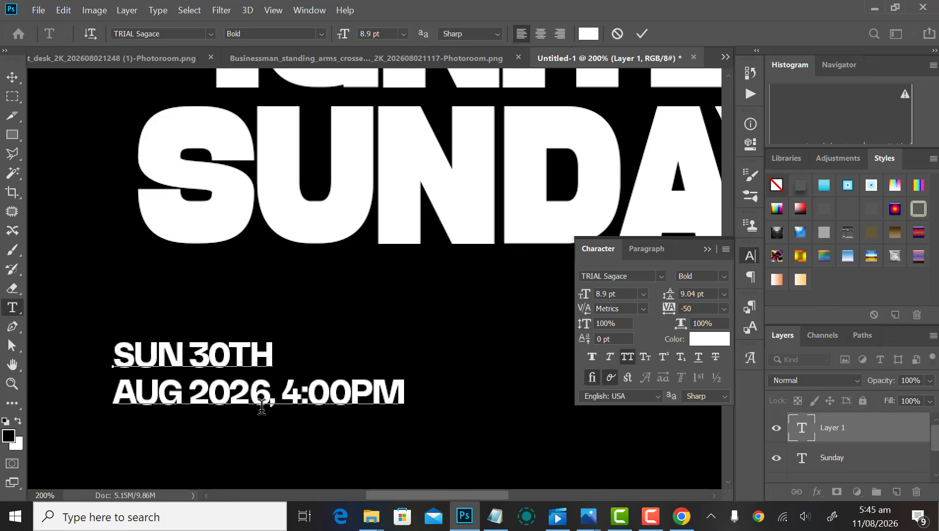
key(Delete)
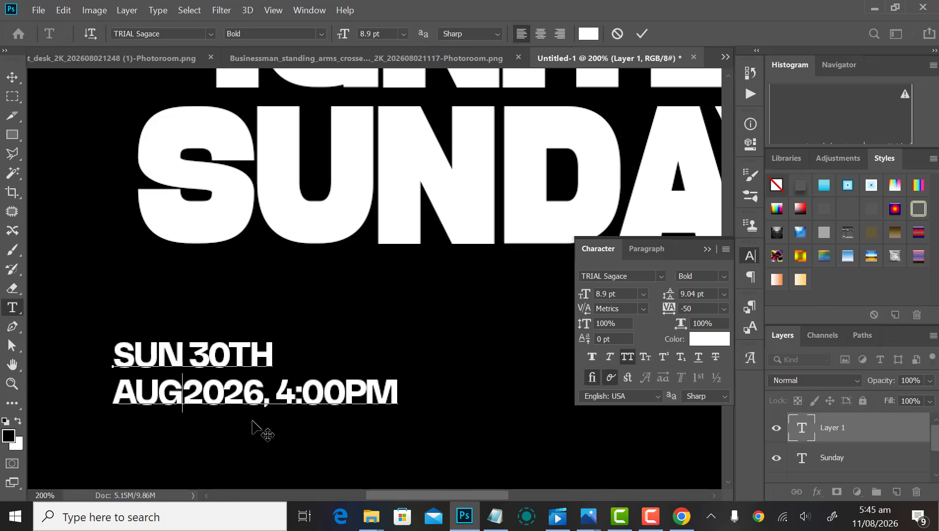
text(.)
click(291, 392)
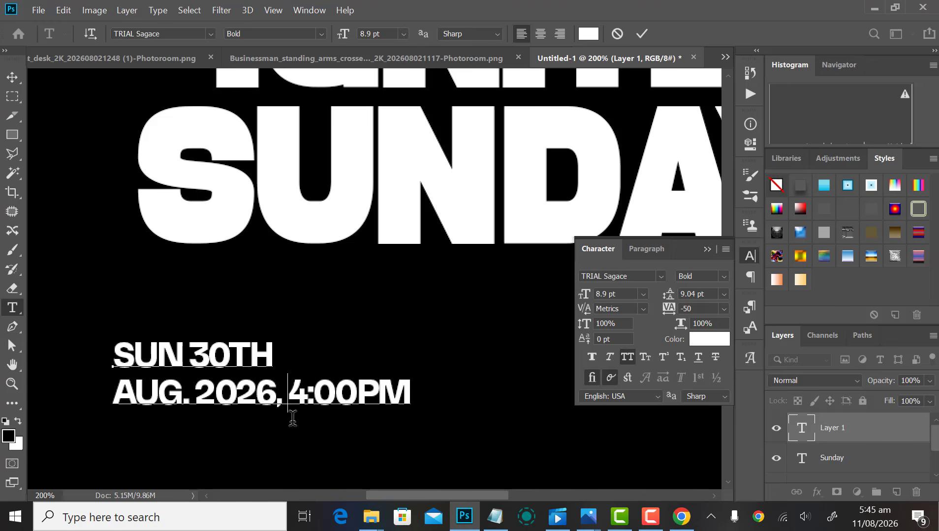
key(Left)
key(Left)
key(Delete)
key(Delete)
key(Return)
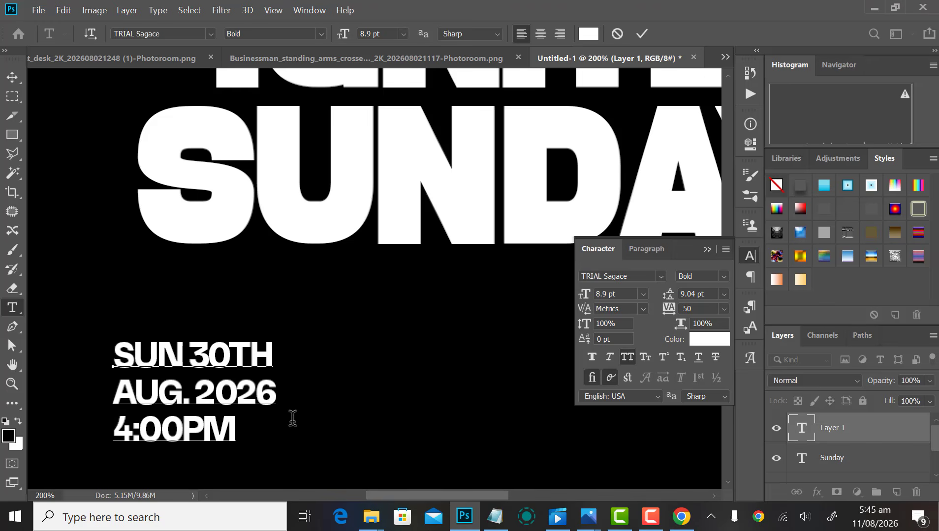
Step: Tighten the date block's leading to 7.04 pt
key(ctrl+a)
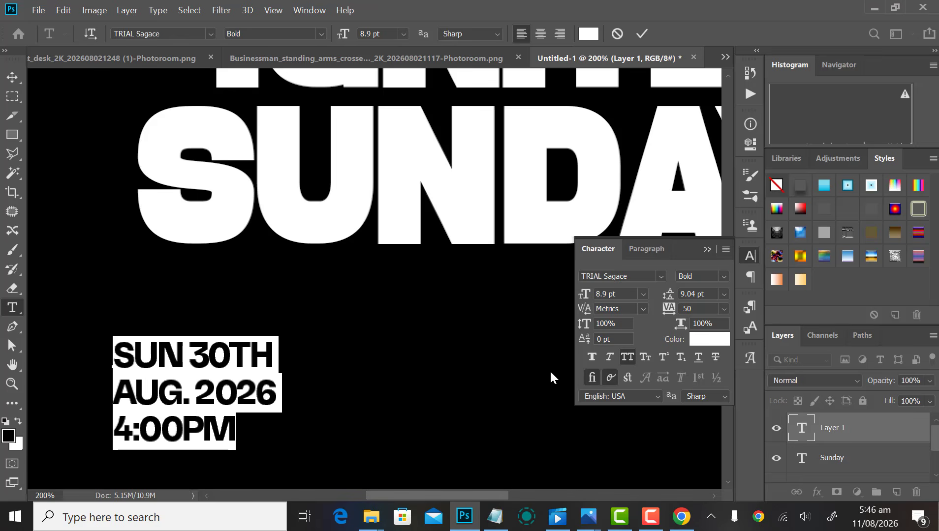
click(724, 294)
click(721, 304)
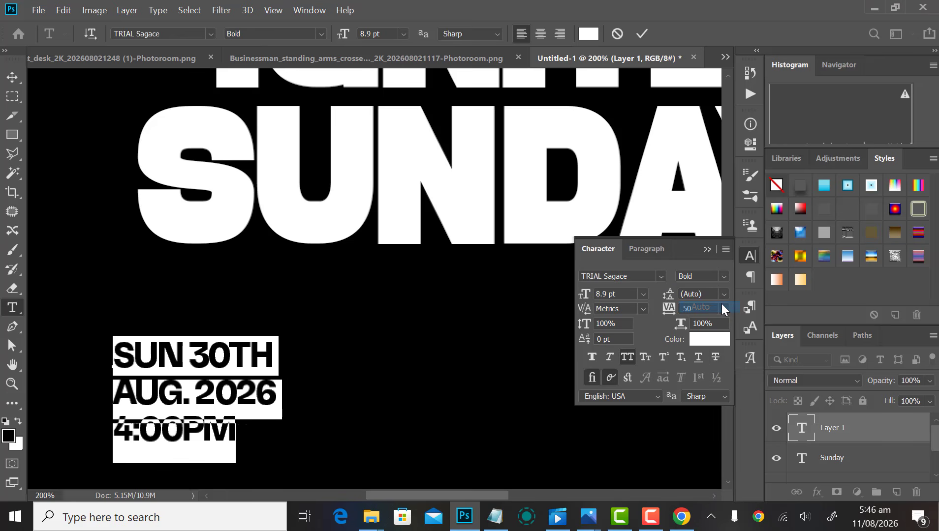
click(666, 302)
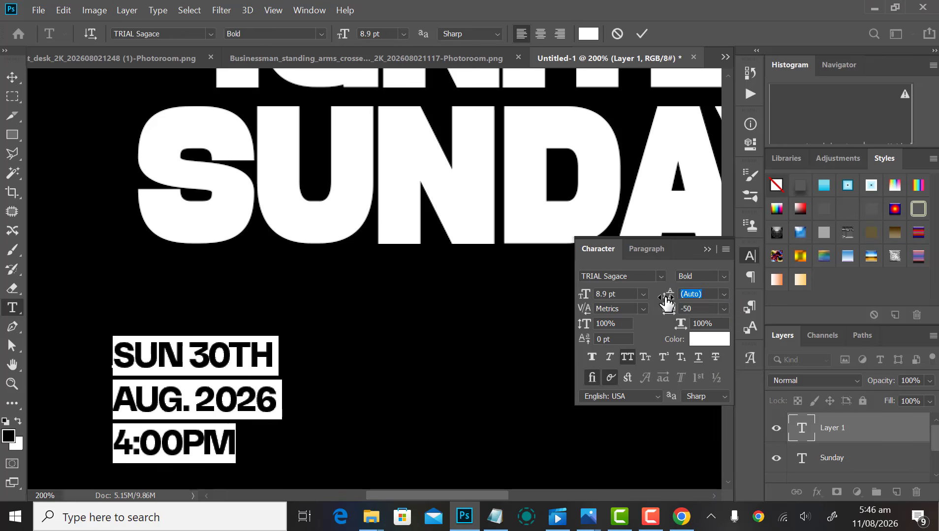
drag(665, 301, 668, 302)
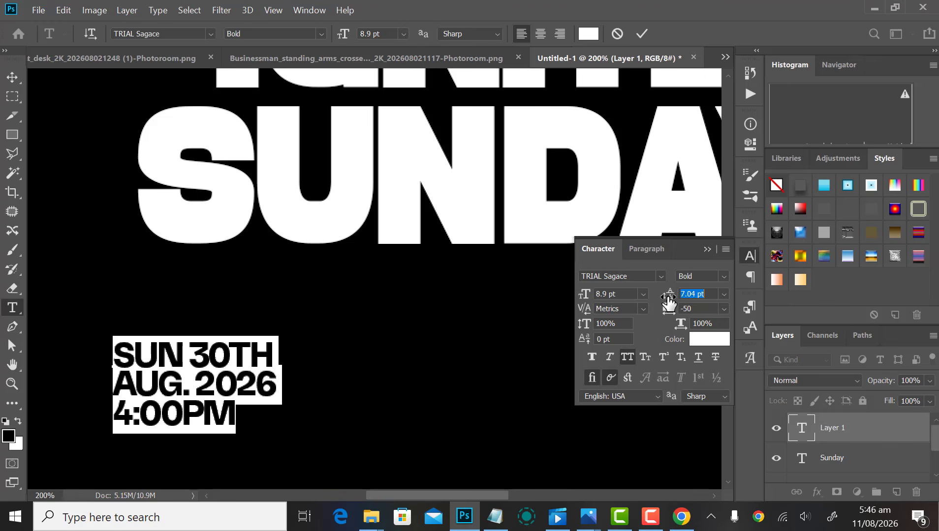
click(748, 256)
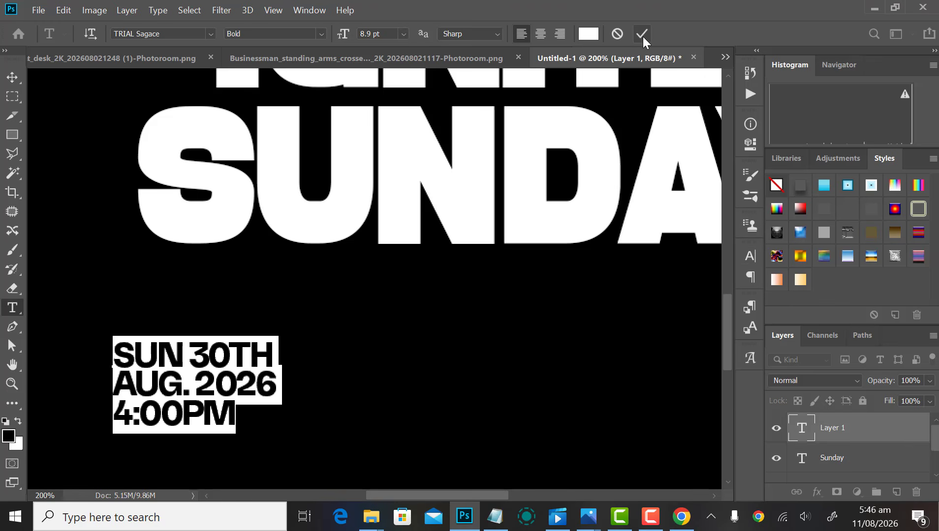
Step: Commit the date text and change its style to Medium italic
click(642, 33)
key(v)
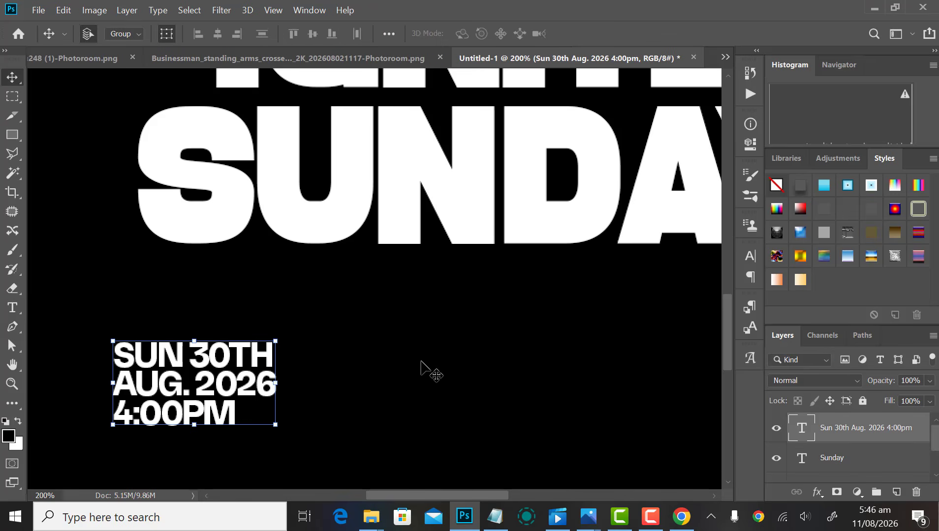
click(750, 256)
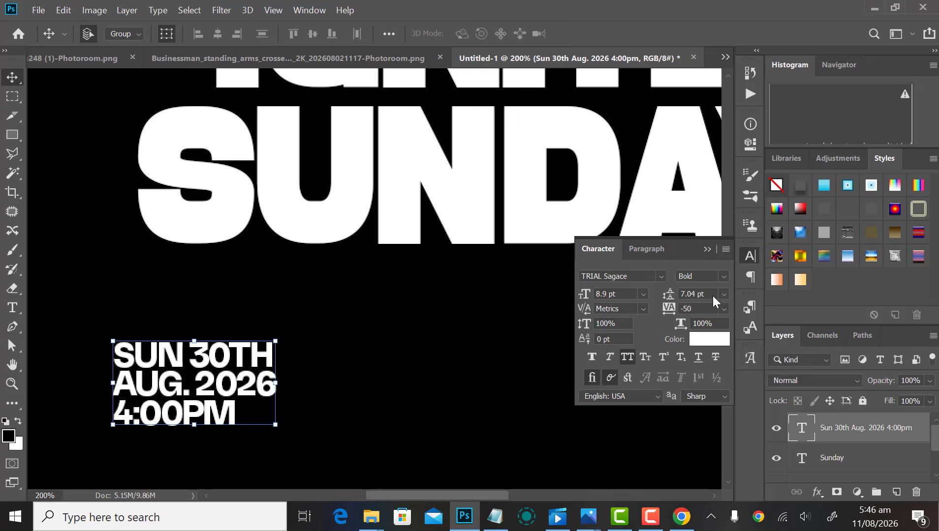
click(721, 275)
click(708, 340)
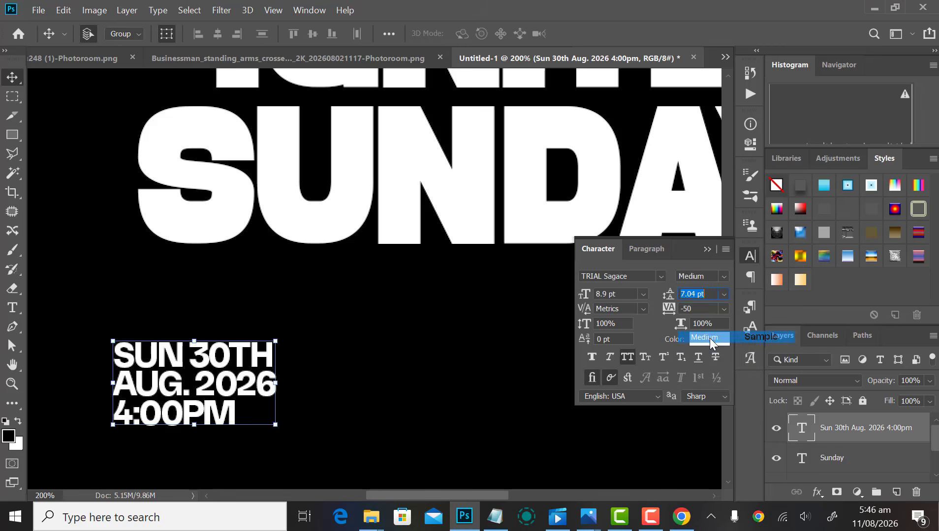
click(611, 358)
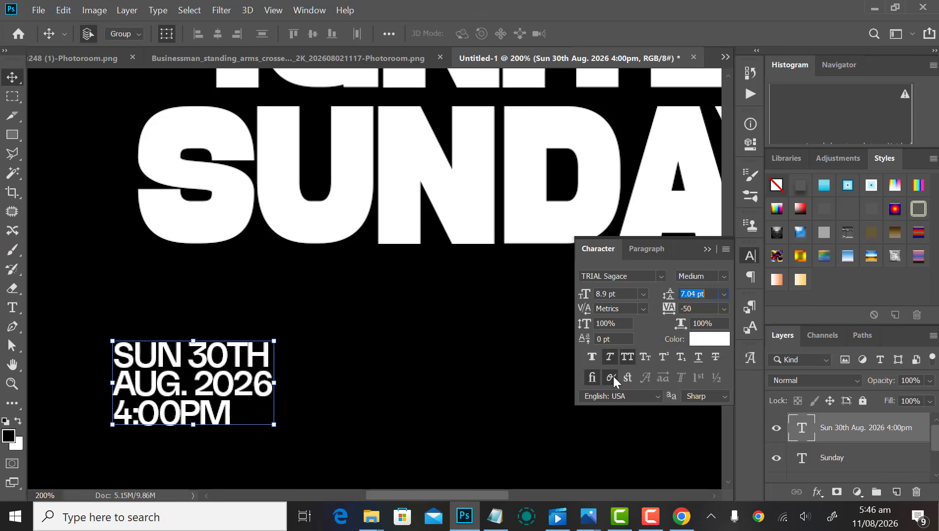
click(752, 257)
Step: Increase the date block's leading to 8.04 pt
click(416, 360)
scroll(382, 410, down, 3)
scroll(381, 411, up, 2)
scroll(305, 369, down, 1)
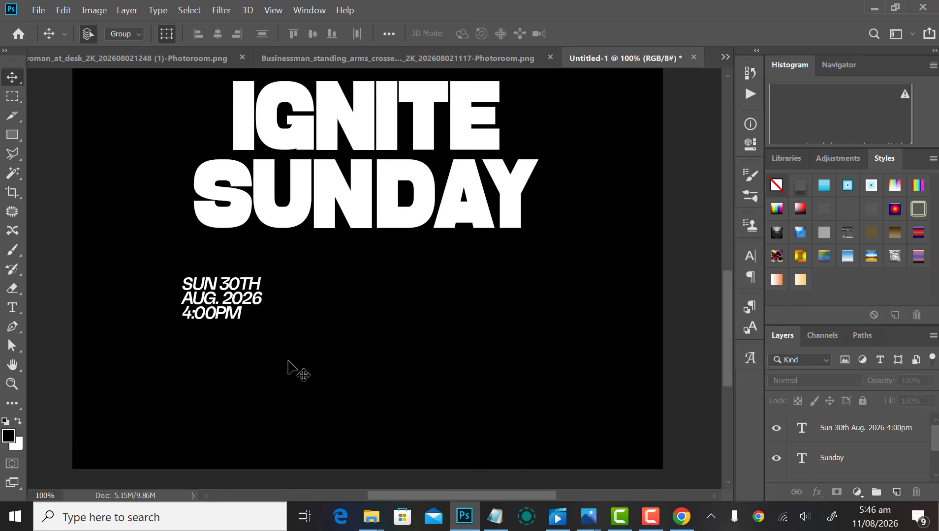
click(250, 301)
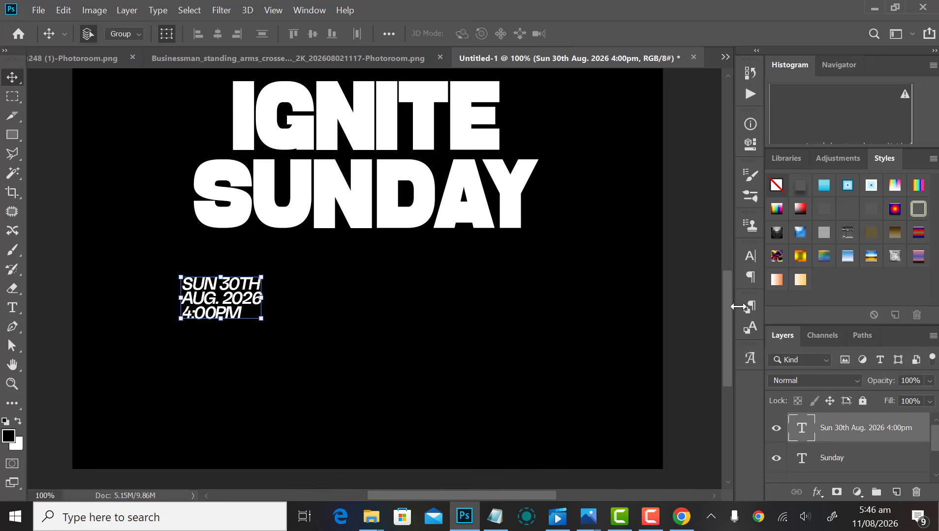
click(750, 256)
click(669, 295)
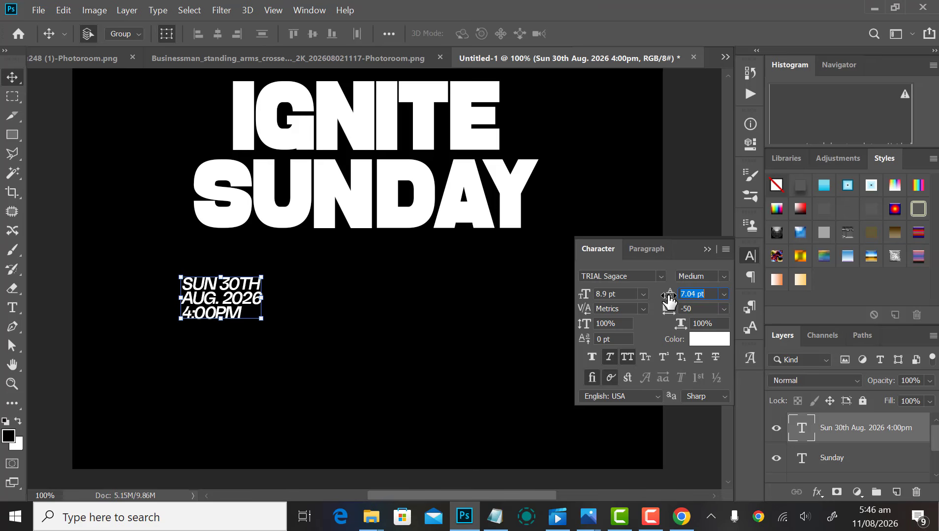
drag(669, 298, 674, 300)
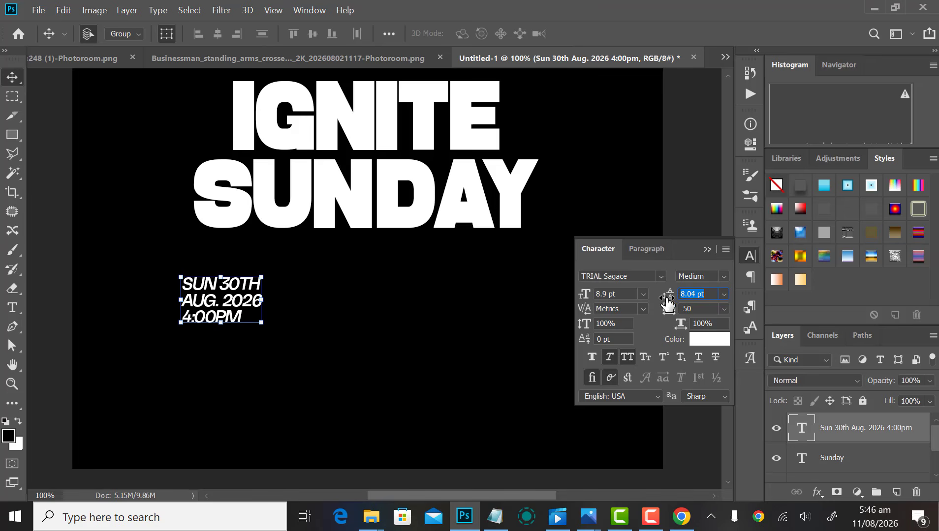
click(750, 256)
click(550, 455)
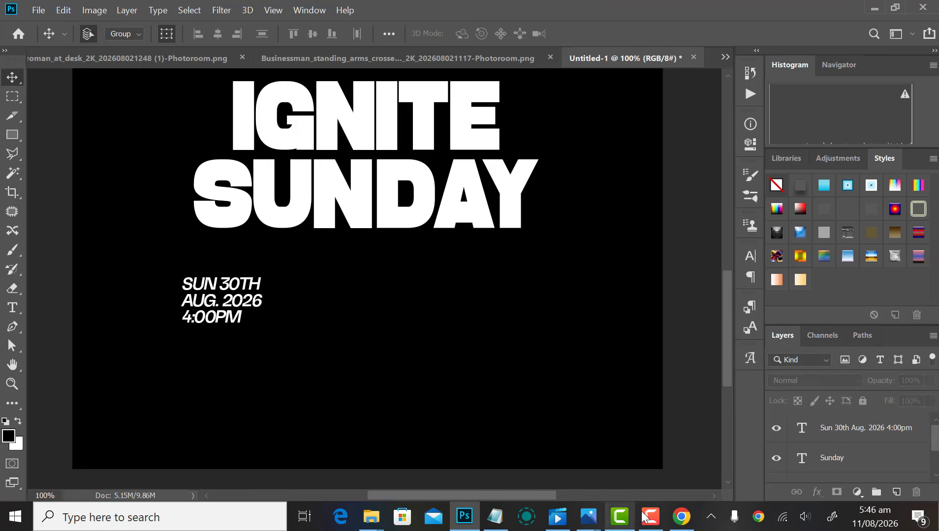
Step: Select the venue address line in the Notepad flyer notes
click(494, 518)
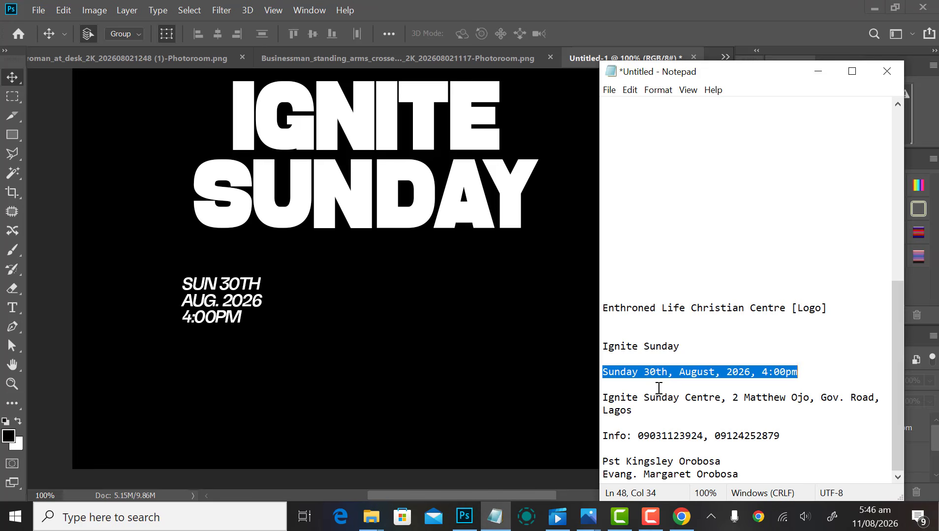
click(638, 403)
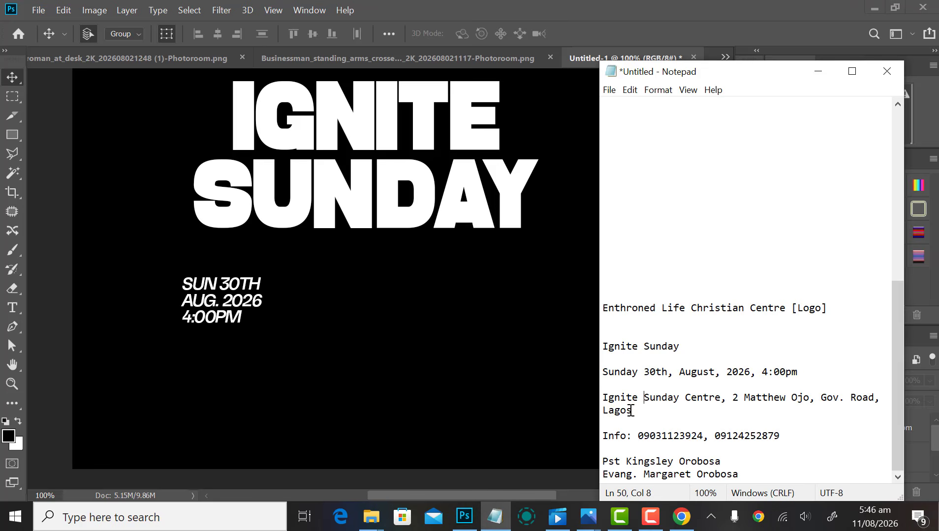
drag(631, 411, 605, 401)
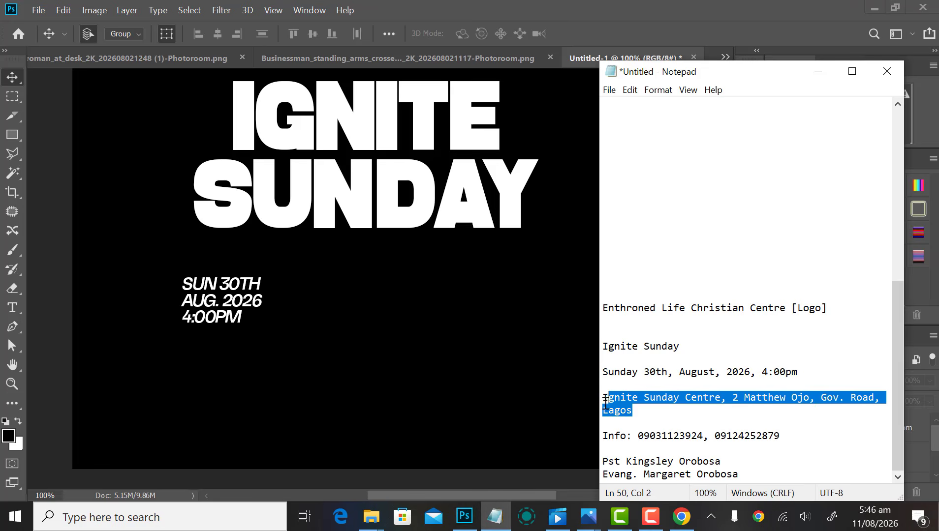
click(367, 377)
Step: Paste the venue address into a text box right of the date; All Caps off, tracking -25, leading 9.04 pt
key(t)
drag(296, 277, 473, 332)
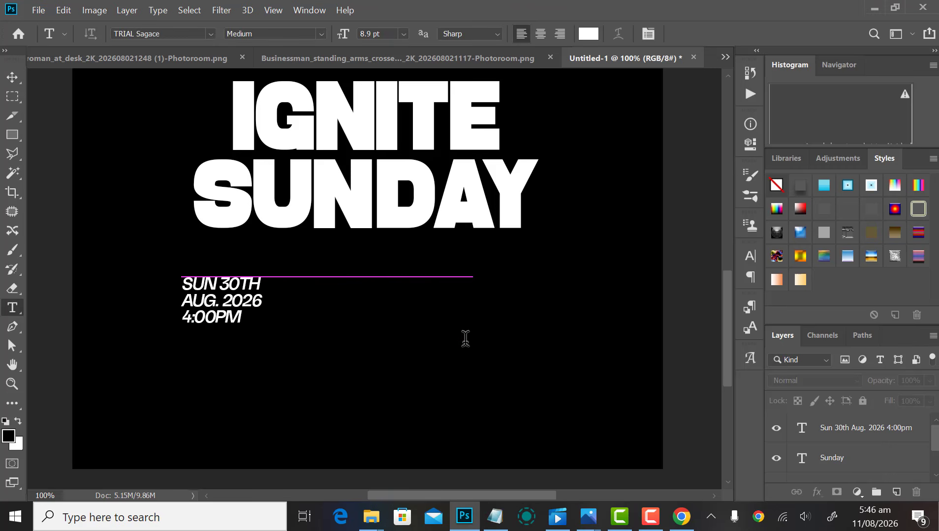
key(ctrl+v)
key(ctrl+a)
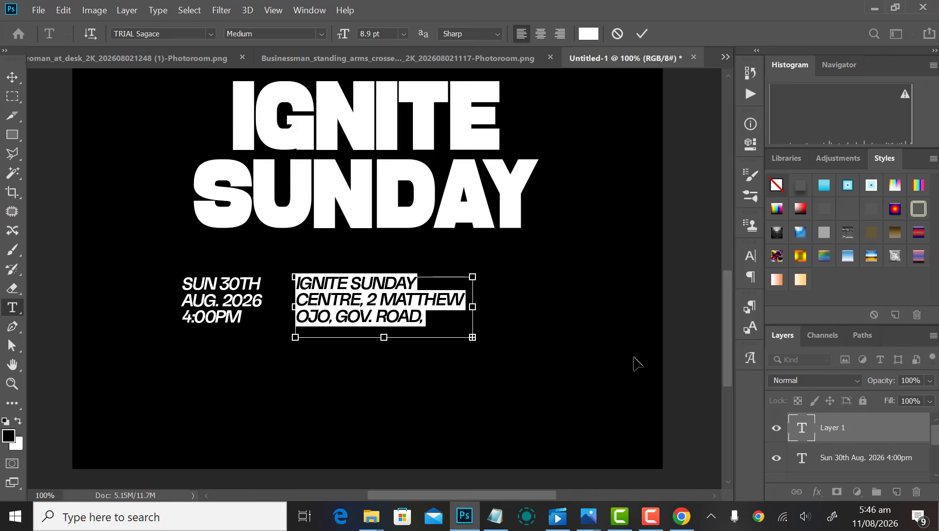
click(750, 256)
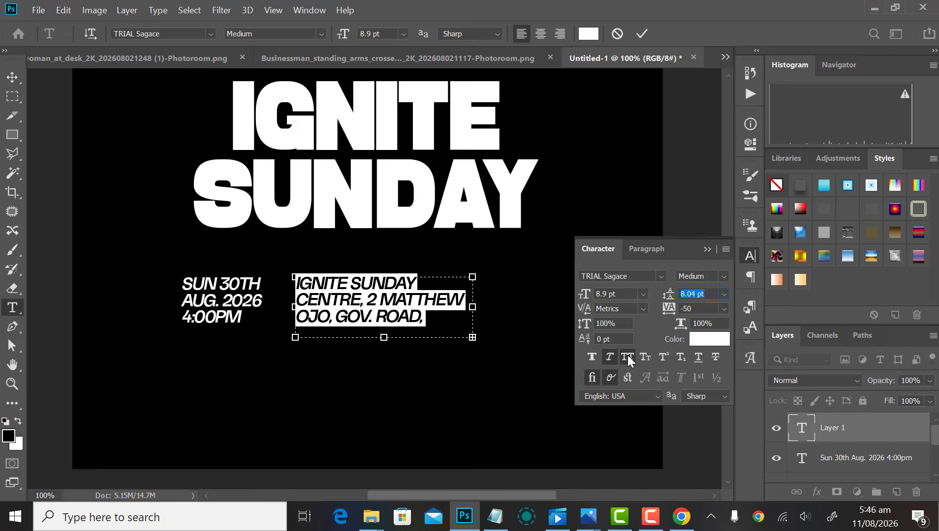
click(628, 357)
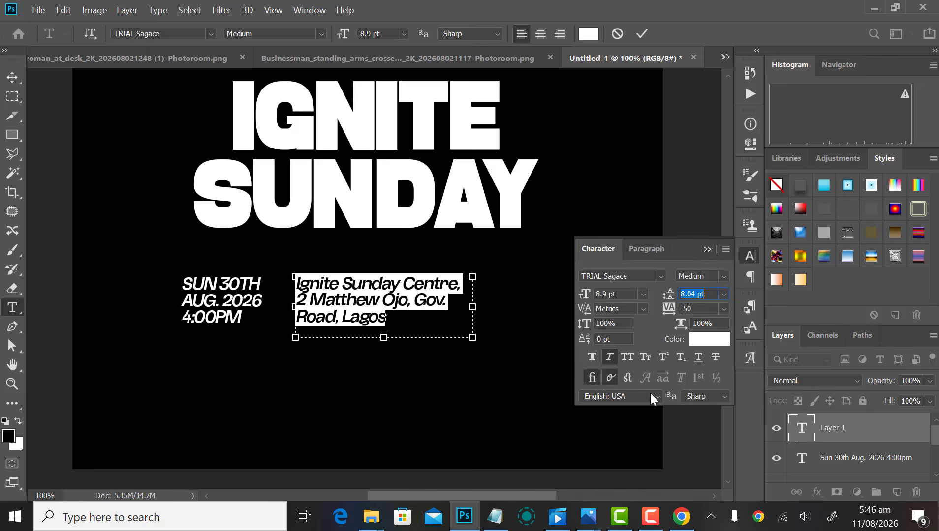
click(723, 308)
click(710, 356)
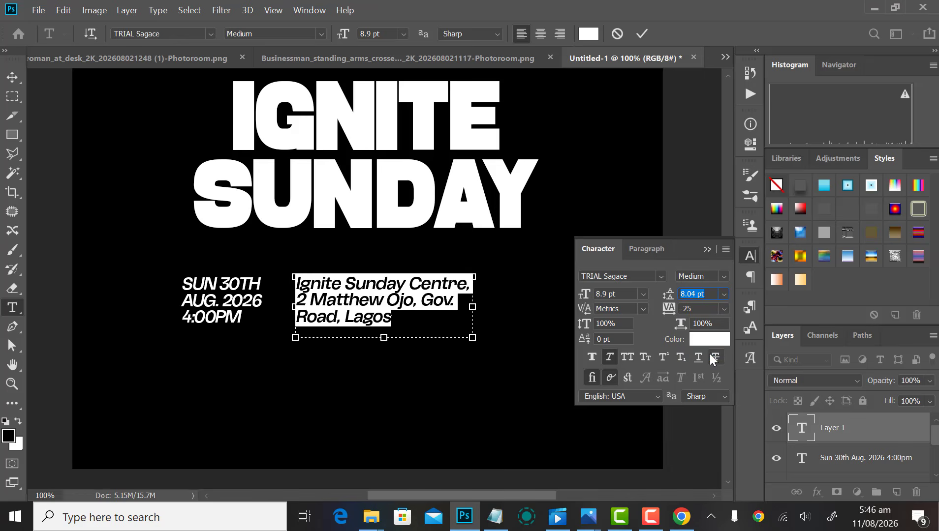
click(750, 255)
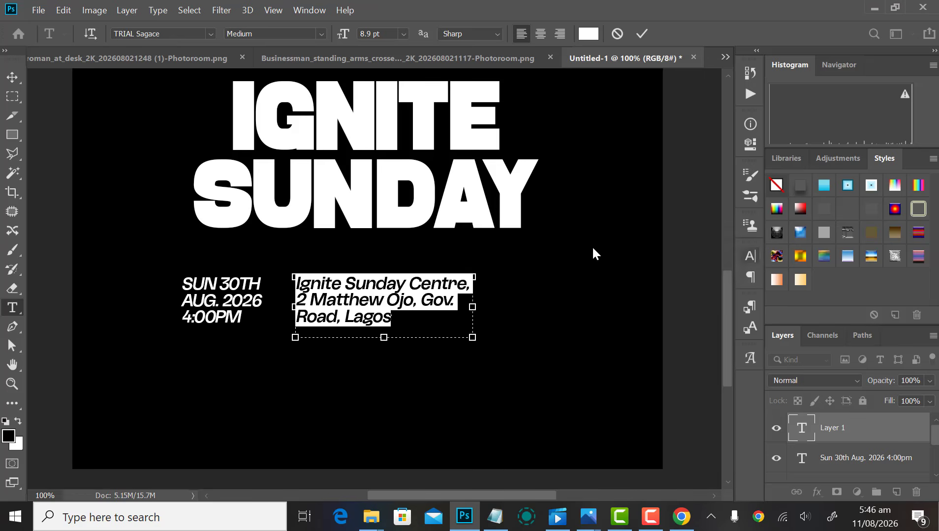
scroll(372, 306, up, 1)
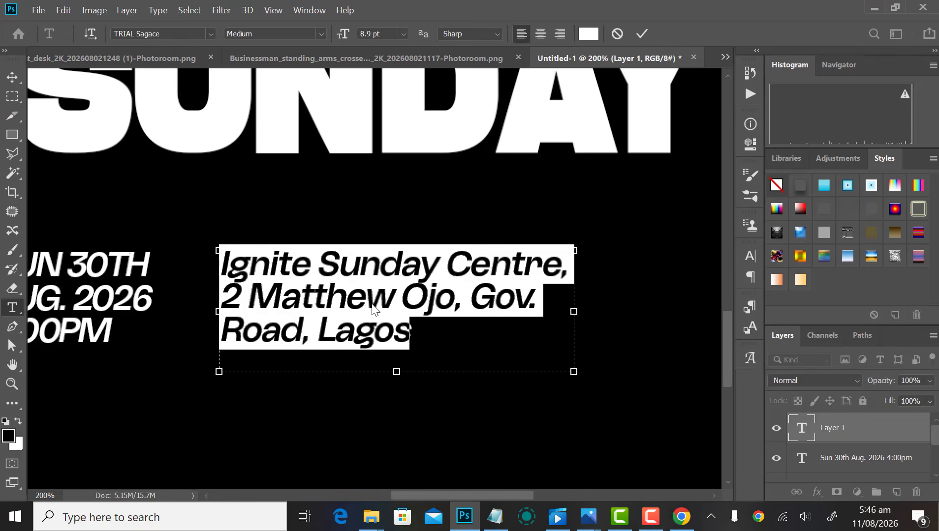
click(749, 256)
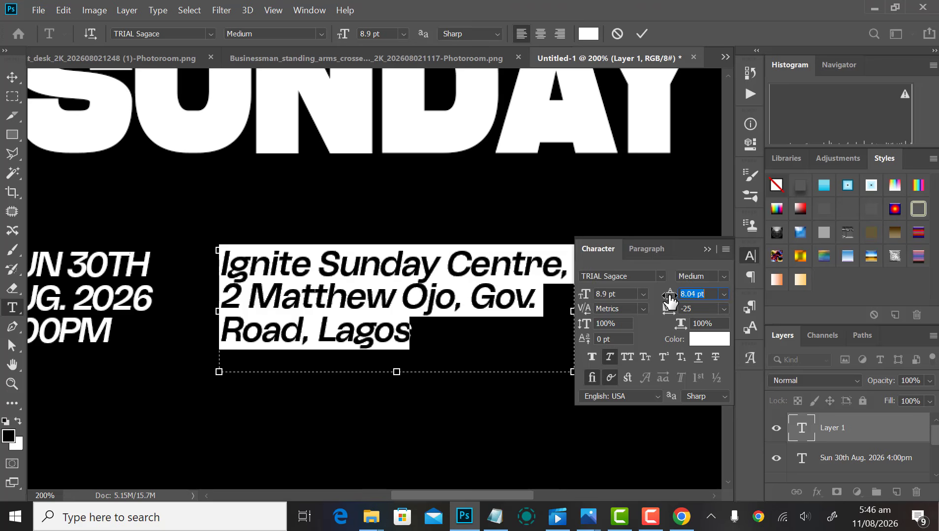
key(Up)
click(742, 255)
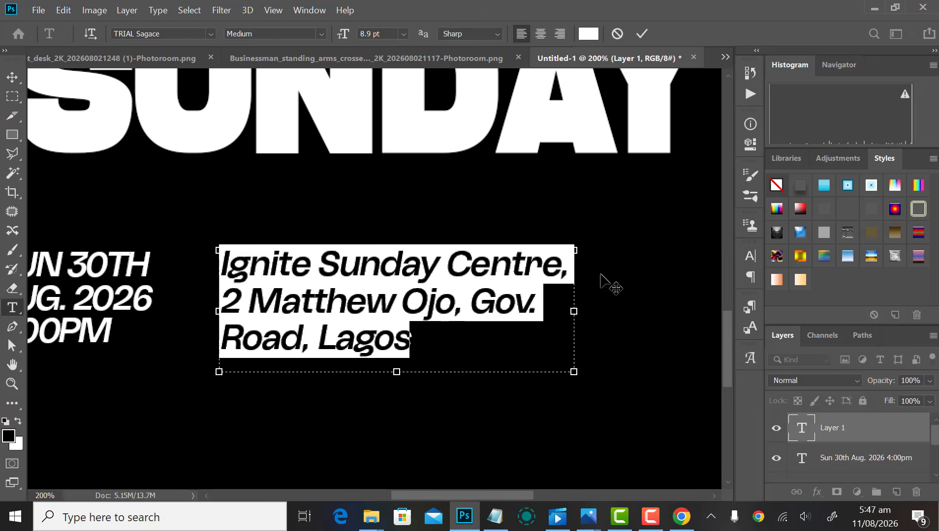
Step: Break the line after Sunday and replace the comma after Centre with a vertical bar '|'
click(555, 269)
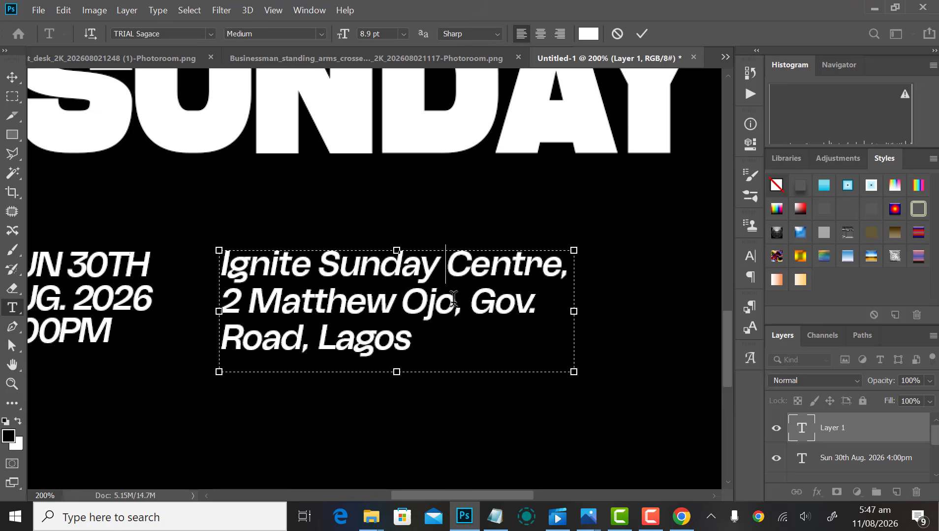
key(Delete)
key(Return)
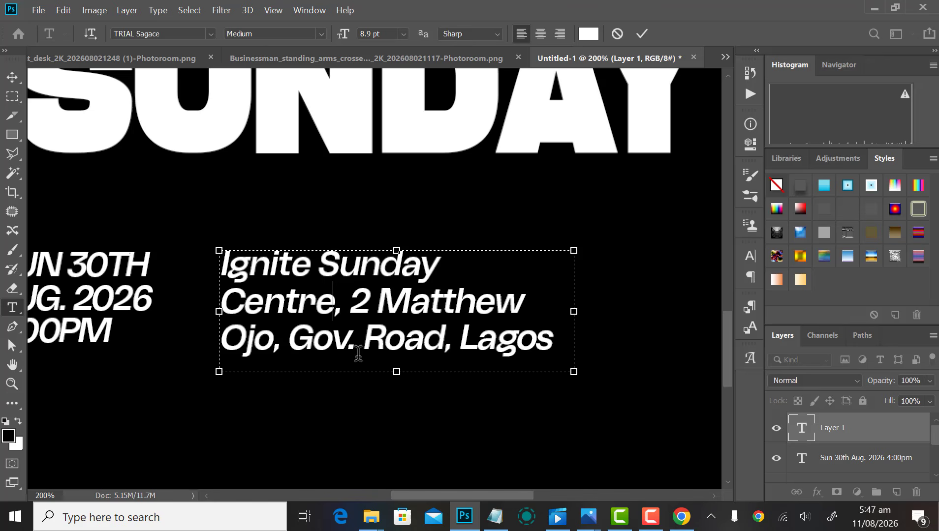
key(Delete)
text(\)
key(BackSpace)
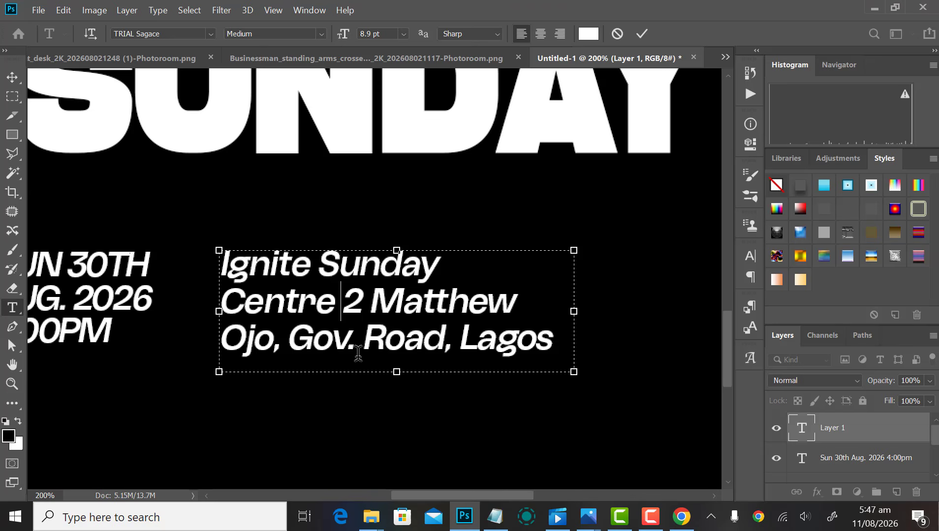
text(\)
key(Delete)
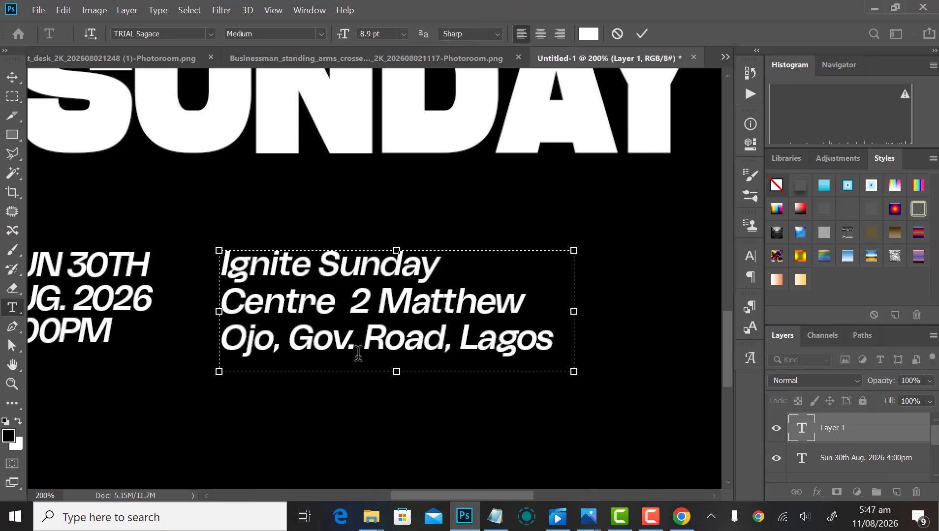
text(|)
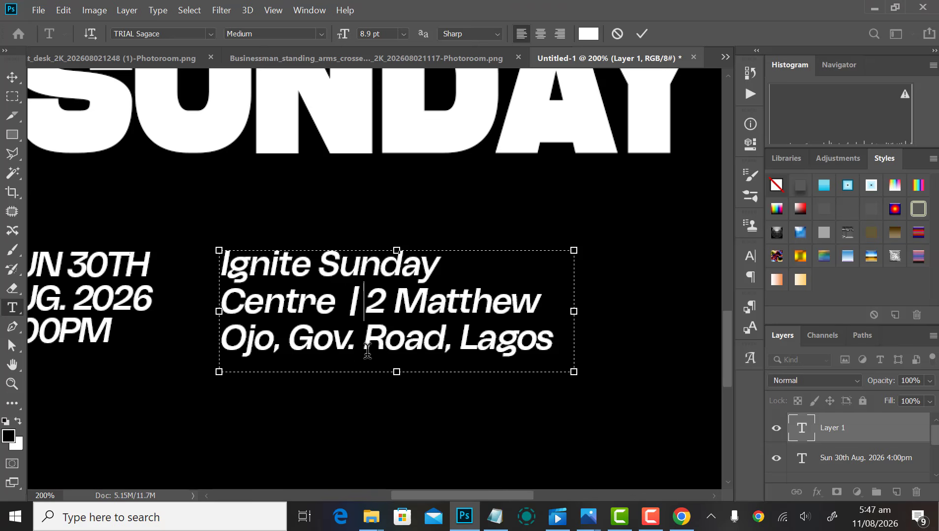
scroll(370, 342, down, 1)
Step: Fit the text box to three lines and make the venue name 'Ignite Sunday Centre' Bold
scroll(349, 356, down, 1)
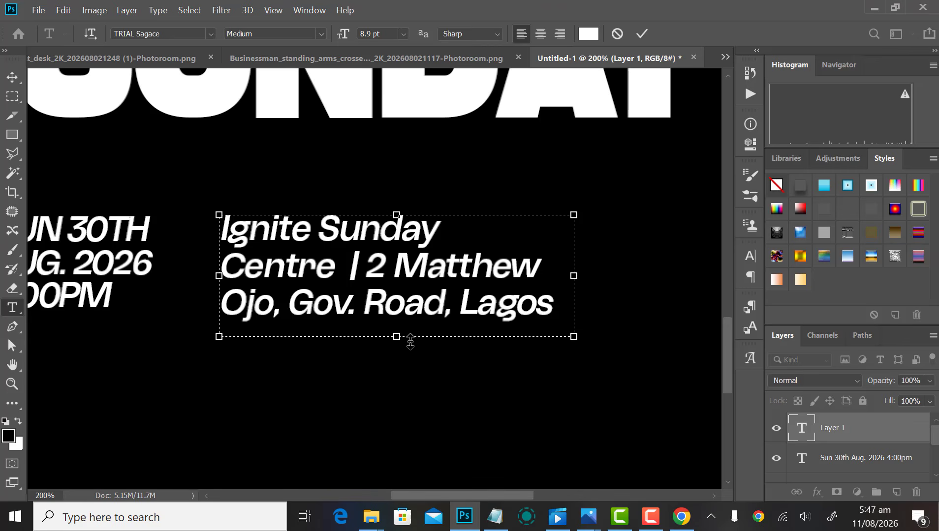
mouse_move(387, 339)
mouse_down()
mouse_move(395, 385)
mouse_move(400, 335)
mouse_up()
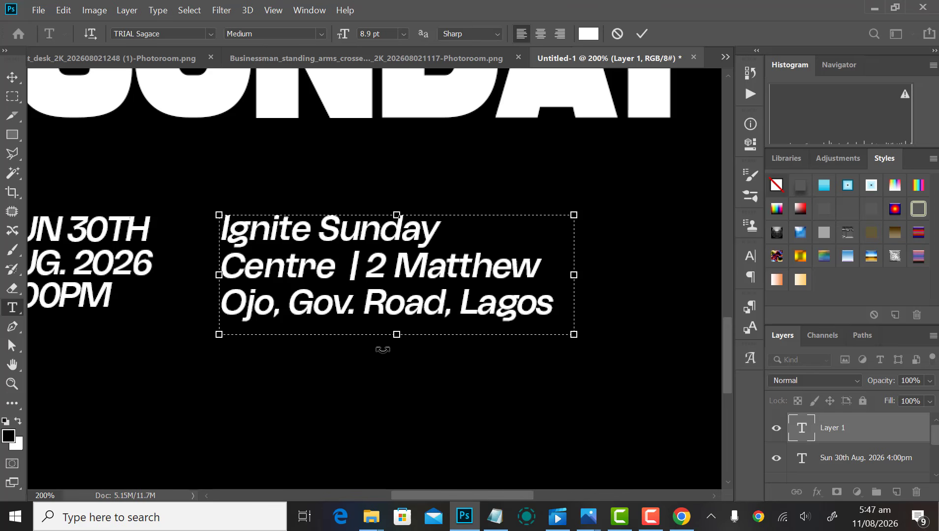
drag(394, 339, 397, 324)
drag(333, 268, 311, 252)
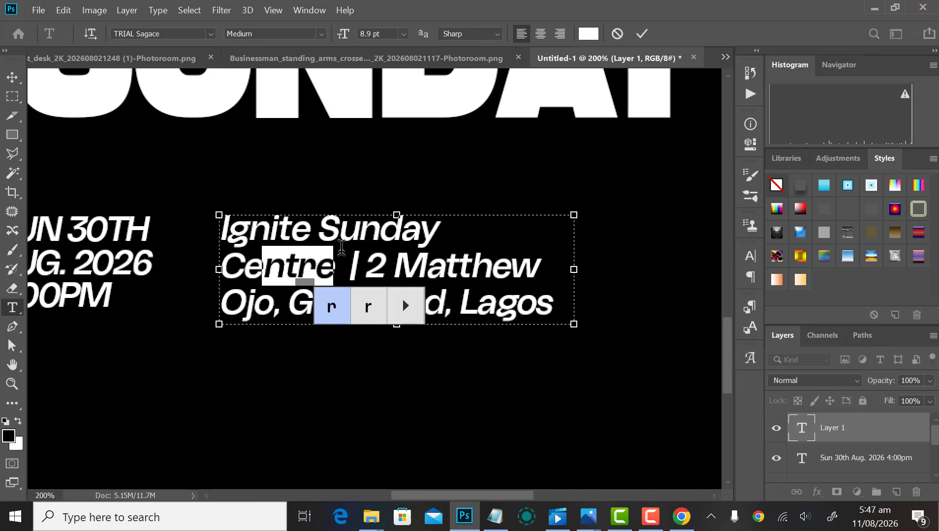
click(338, 228)
drag(340, 264, 195, 217)
click(753, 258)
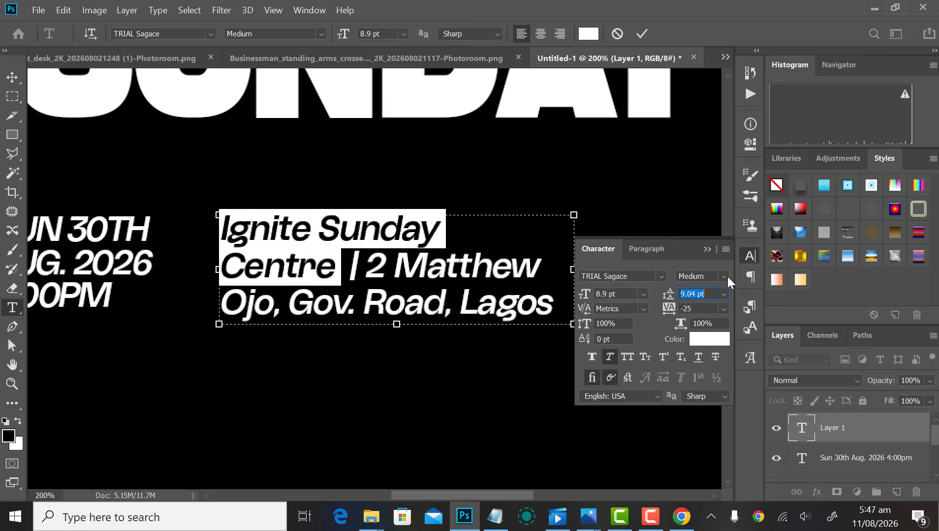
click(726, 276)
click(701, 359)
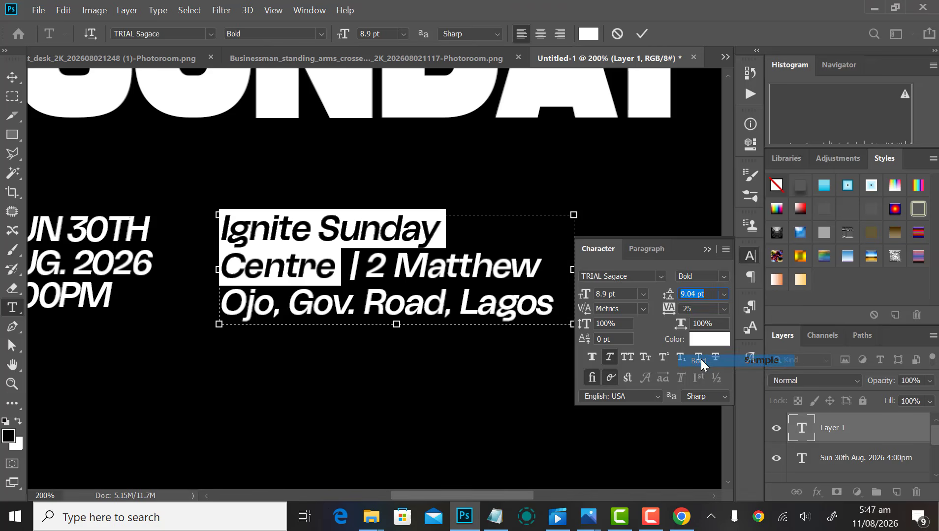
Step: Set the street address lines to Regular, narrow the box to fit, and commit the text
click(422, 303)
drag(367, 266, 547, 299)
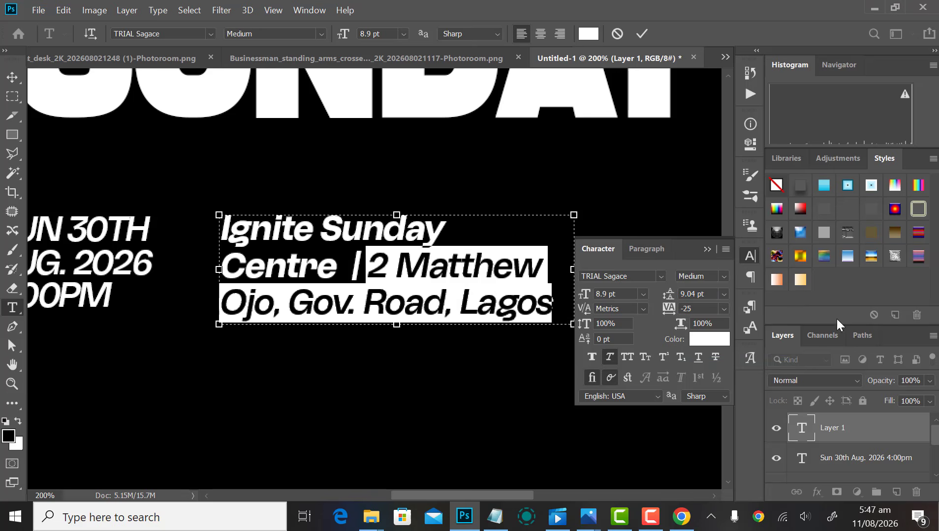
click(724, 275)
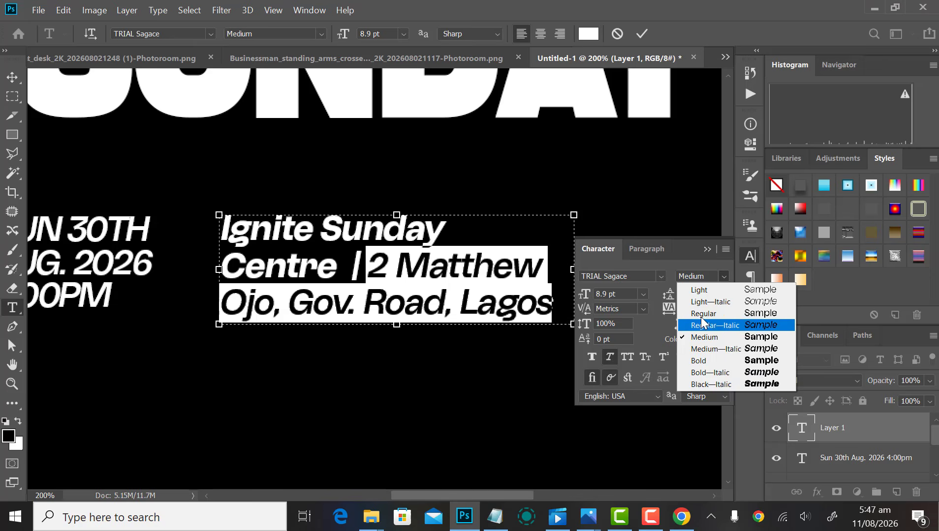
click(702, 315)
click(746, 255)
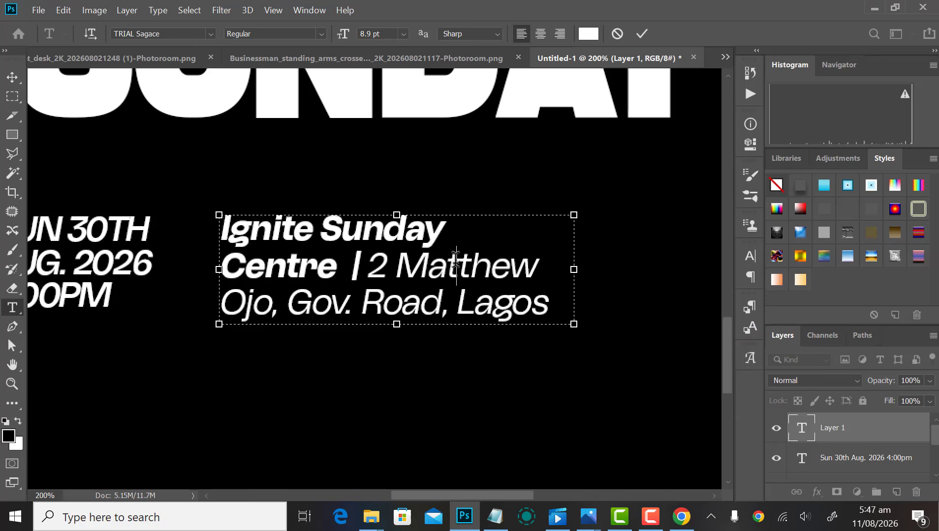
drag(574, 269, 557, 272)
click(645, 33)
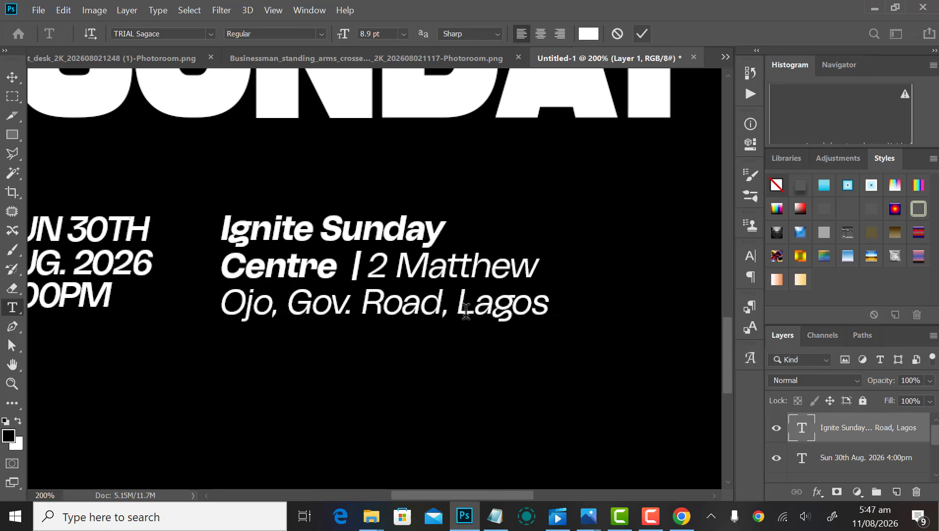
Step: Align the date and address text layers by their vertical centres
key(v)
scroll(359, 359, down, 2)
drag(214, 368, 330, 318)
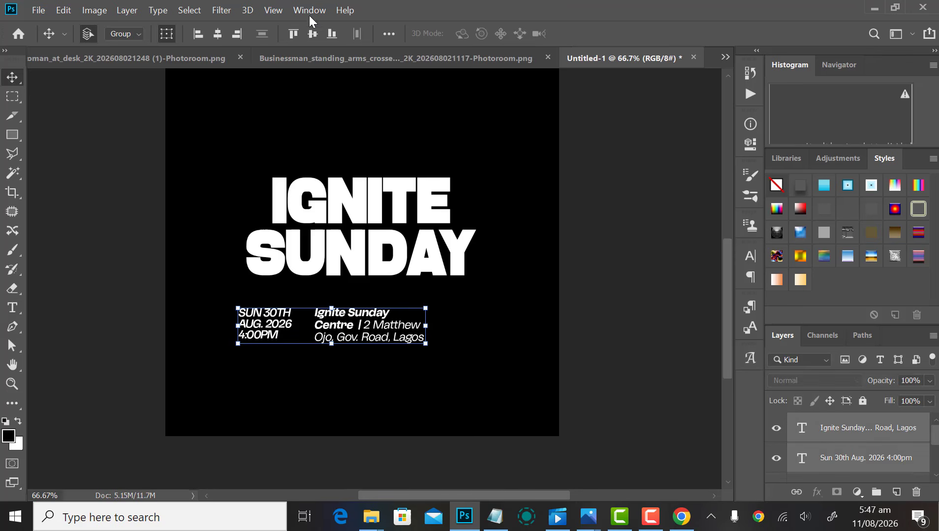
click(318, 36)
click(483, 357)
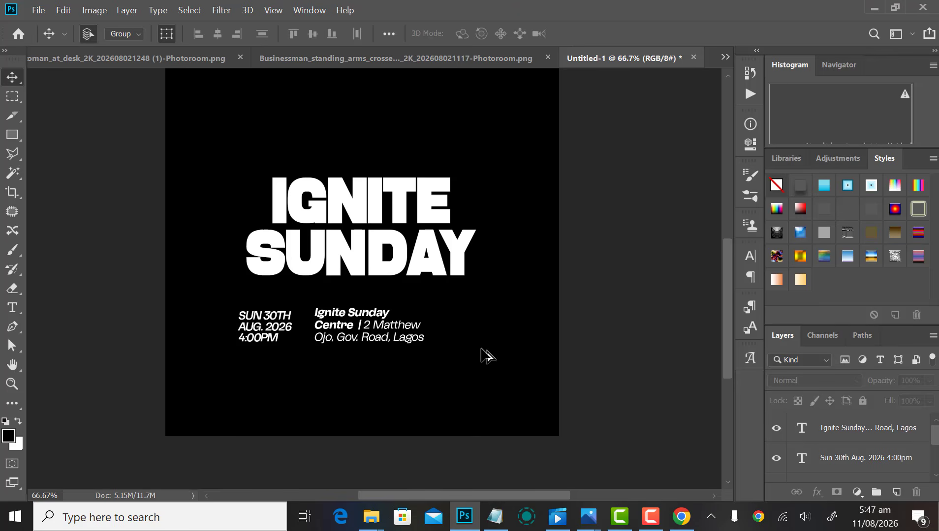
Step: Copy the contact info line from the event notes and duplicate the address block to the right
click(495, 517)
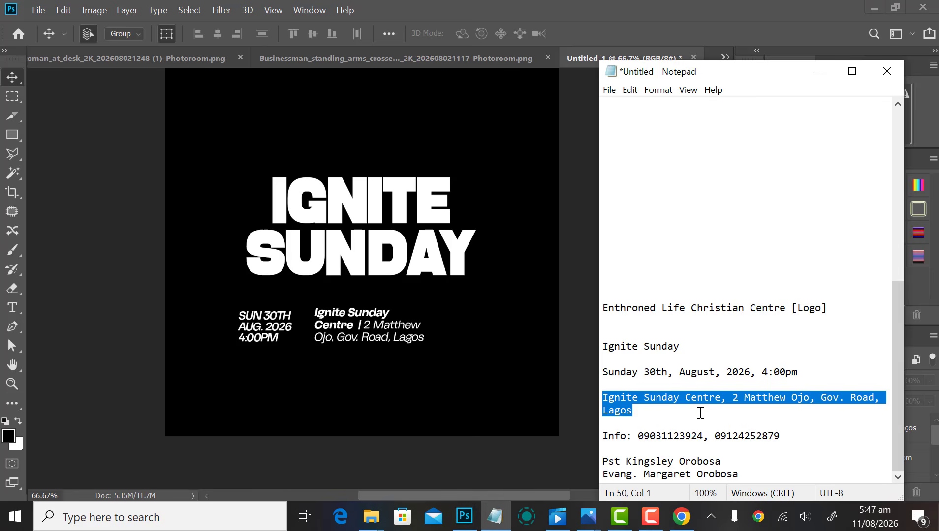
click(667, 435)
drag(605, 437, 780, 433)
key(ctrl+c)
click(467, 385)
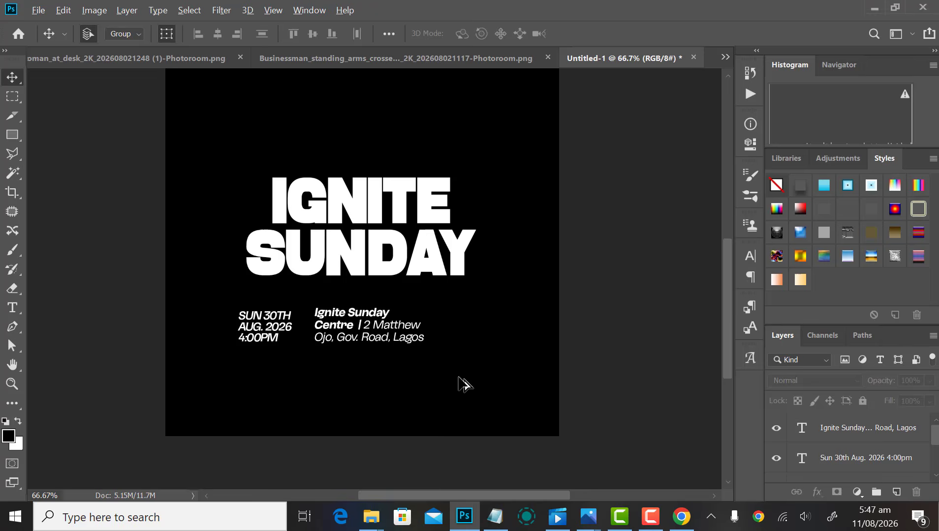
scroll(461, 384, up, 2)
click(149, 220)
drag(153, 227, 369, 168)
Step: Replace the duplicate's text with the contact info, putting the phone numbers on a line below 'Info:'
key(t)
click(523, 257)
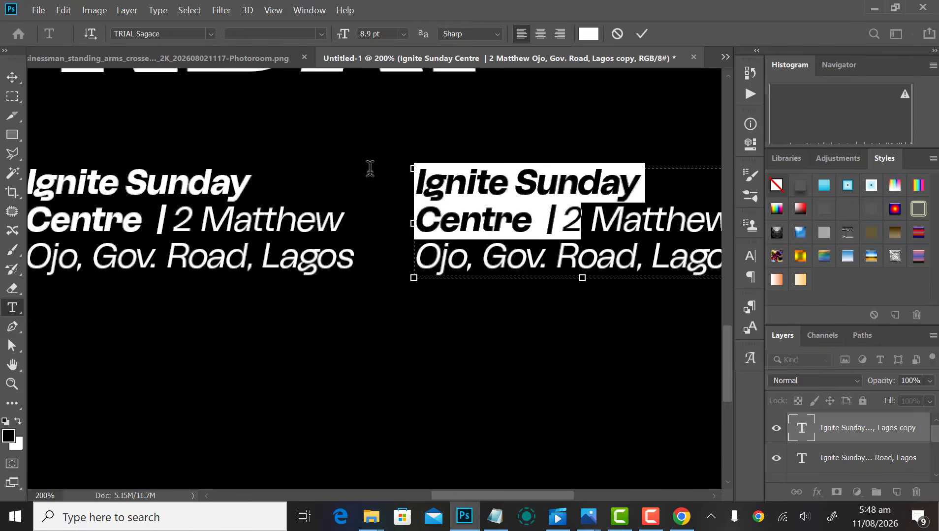
key(BackSpace)
key(ctrl+a)
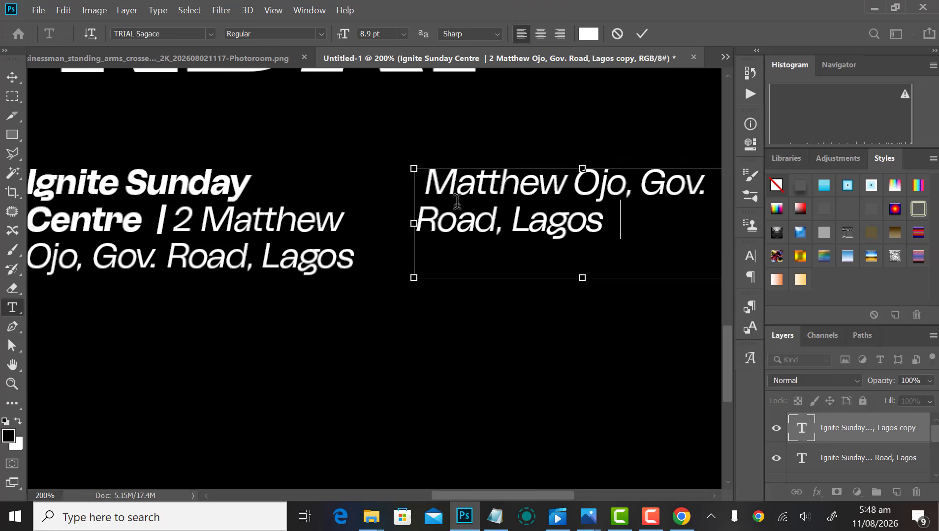
key(ctrl+v)
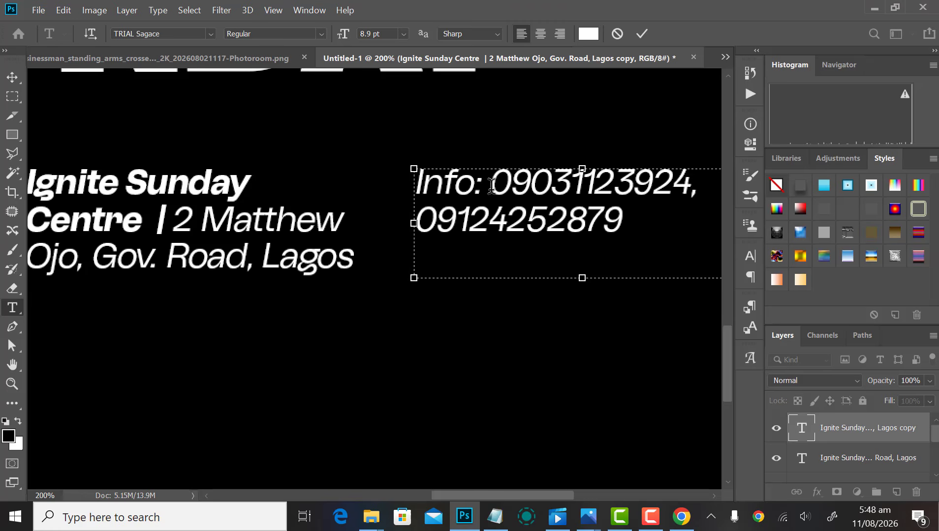
click(492, 185)
key(Return)
Step: Make the two phone number lines Bold
drag(626, 242, 374, 216)
click(748, 256)
click(718, 294)
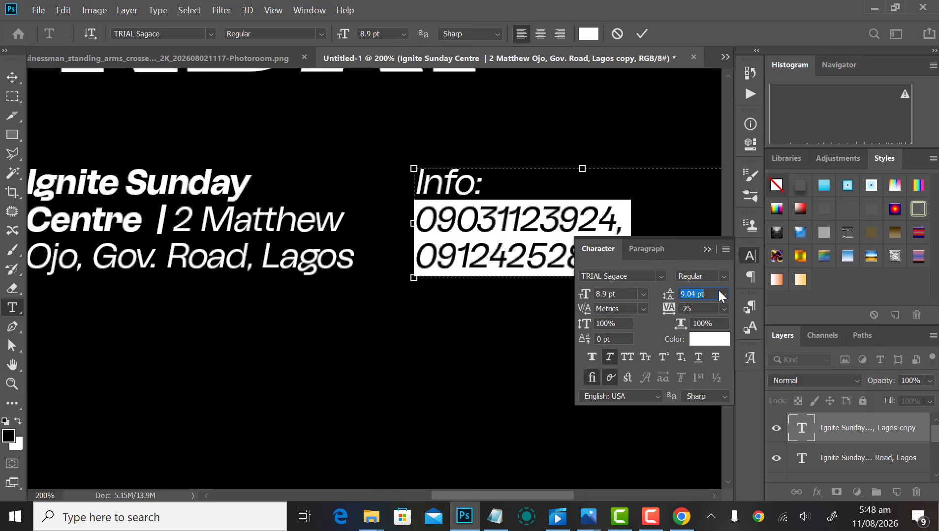
click(722, 276)
click(712, 359)
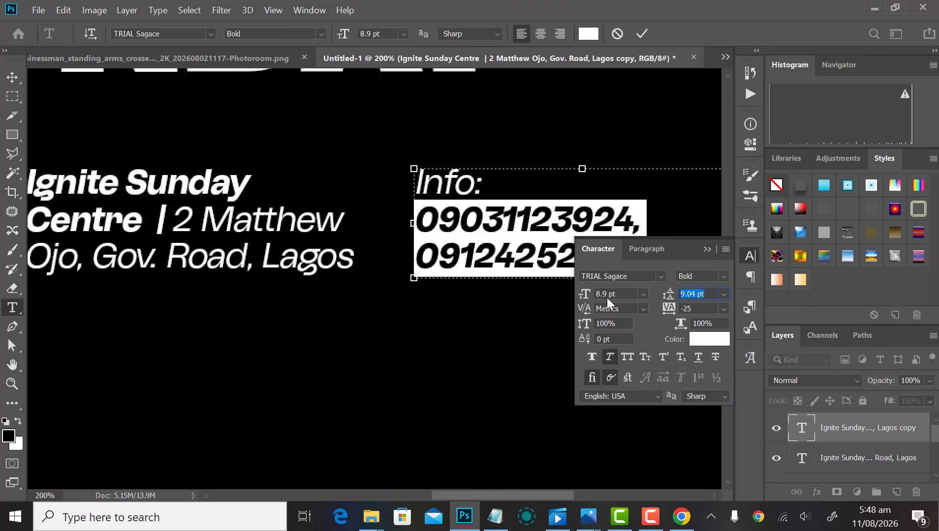
click(748, 254)
click(580, 207)
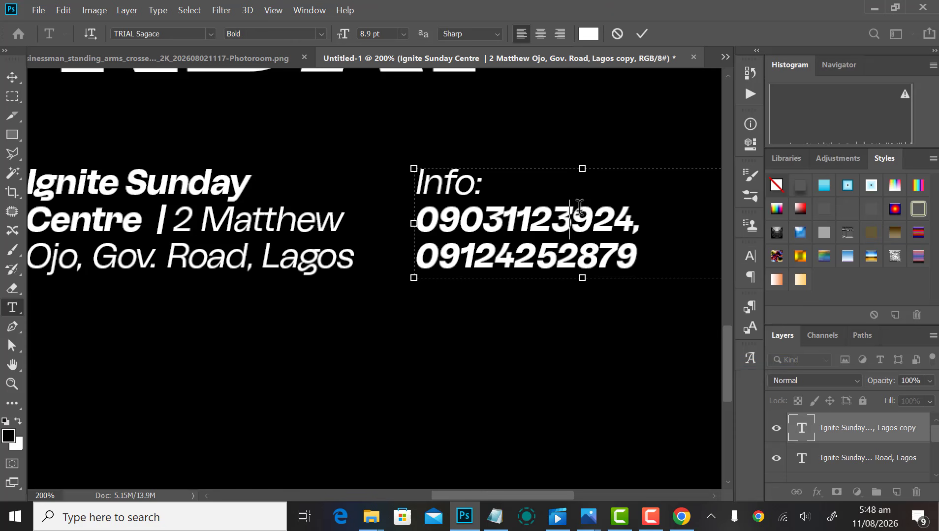
Step: Narrow the Info text box, commit the edit, and zoom out to see the whole flyer
drag(486, 180, 383, 175)
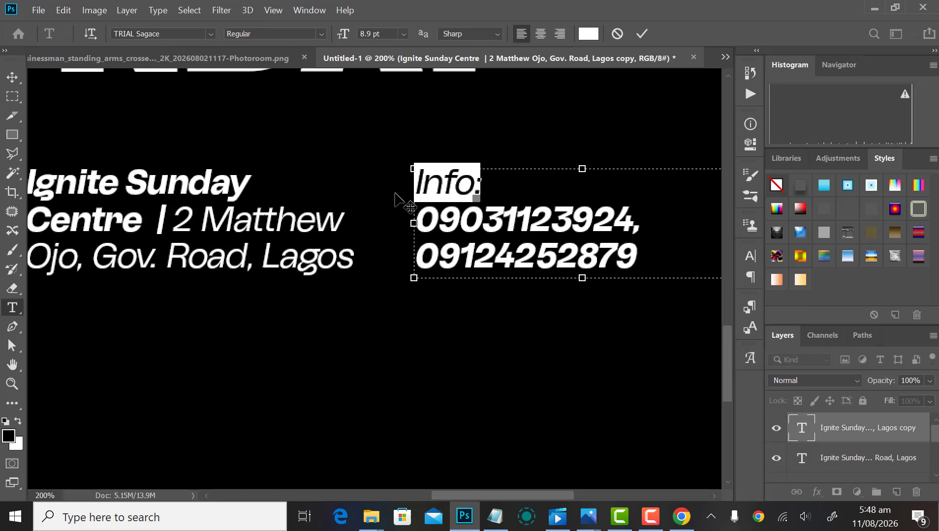
key(ctrl+minus)
click(539, 226)
drag(567, 218, 511, 220)
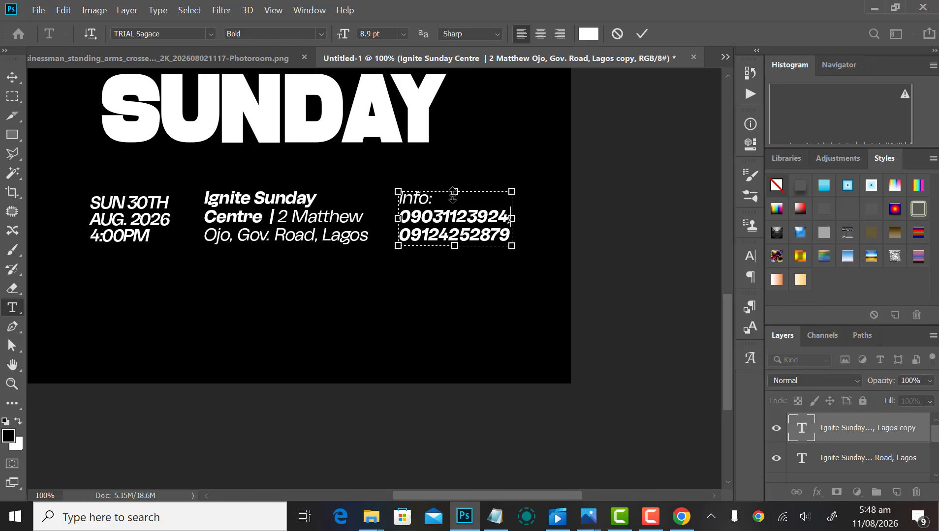
click(643, 32)
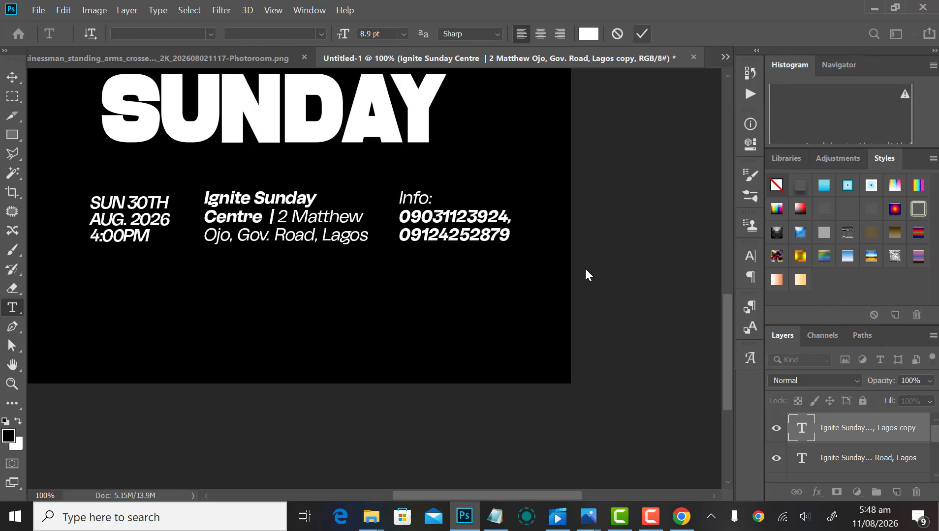
key(v)
key(ctrl+minus)
key(ctrl+minus)
key(ctrl+minus)
Step: Scale the date and time text up to about 141%
scroll(378, 359, up, 3)
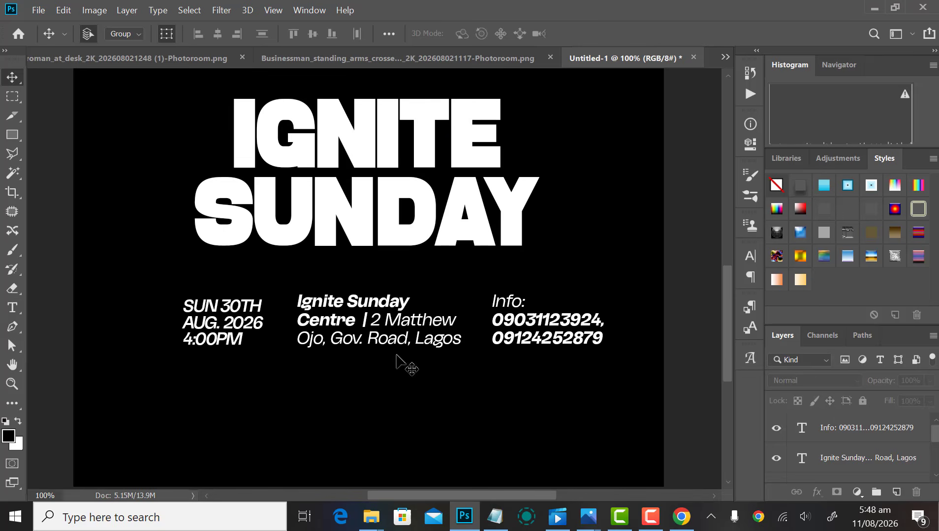
click(386, 323)
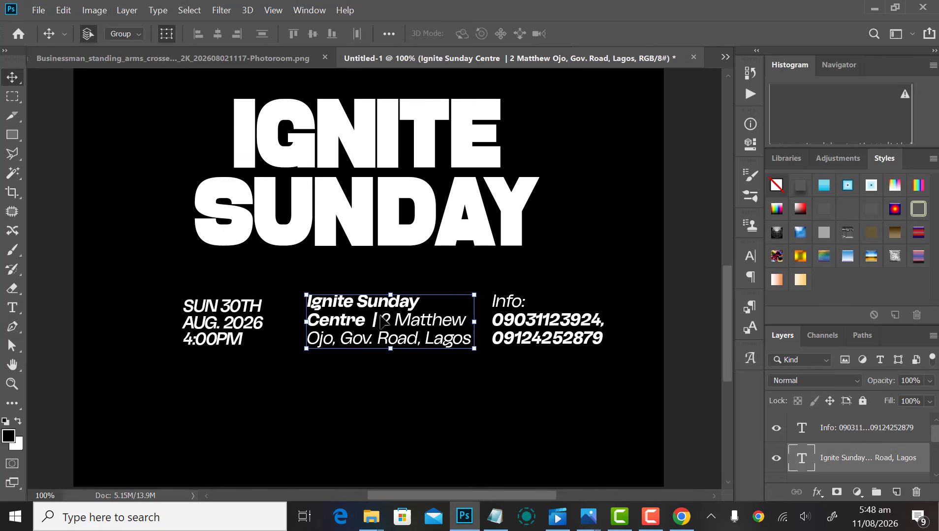
drag(168, 286, 262, 345)
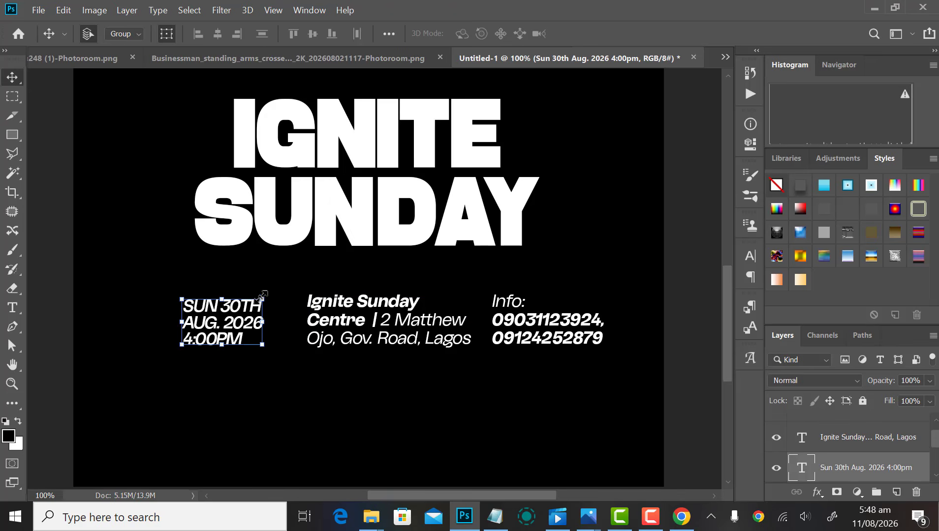
drag(264, 295, 280, 287)
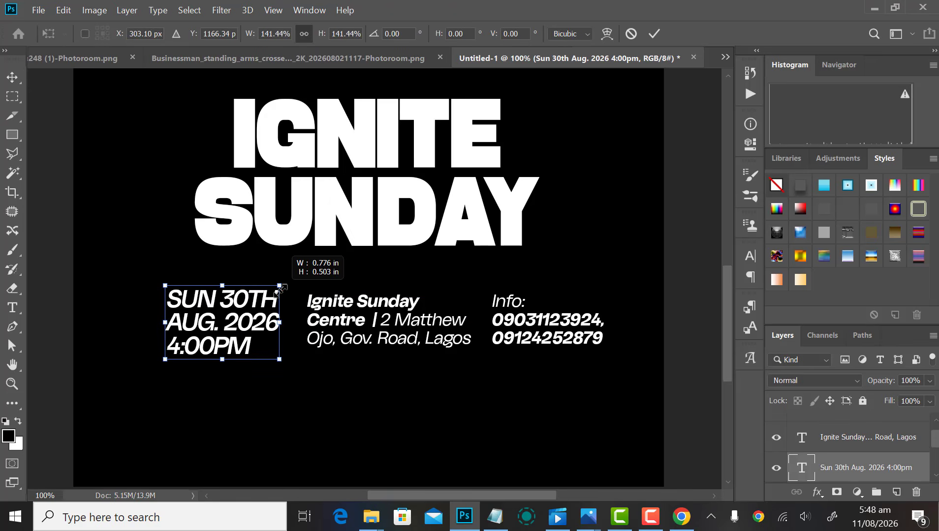
key(Return)
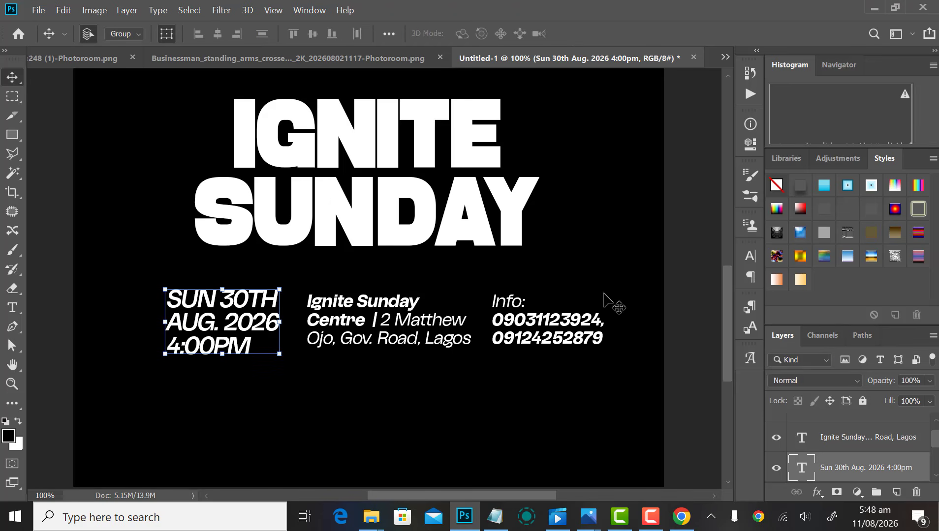
Step: Set the date and time text to Bold
click(749, 256)
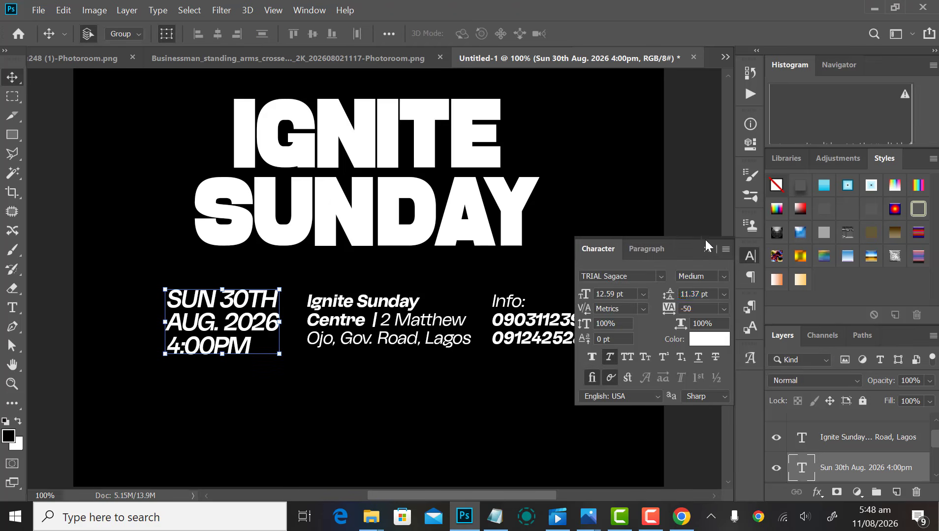
click(723, 277)
click(712, 361)
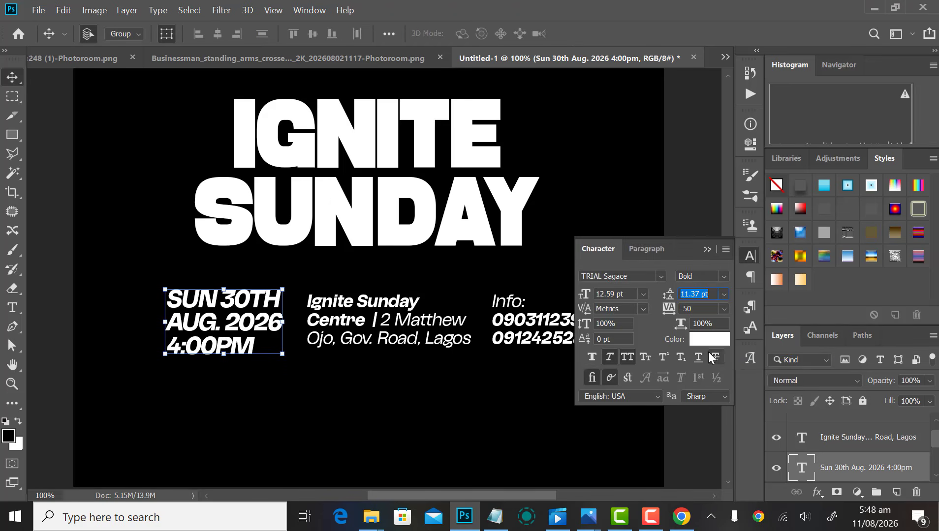
click(749, 256)
click(517, 384)
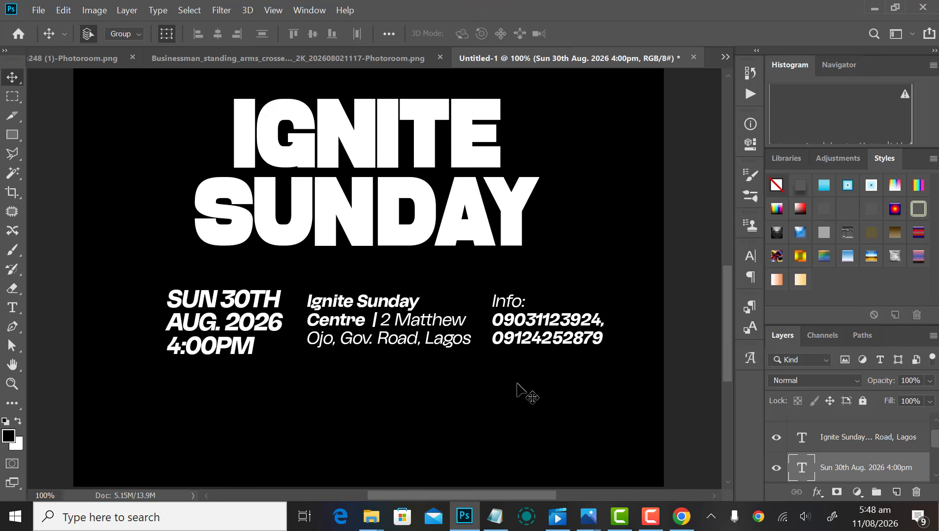
key(ctrl+minus)
key(ctrl+minus)
Step: Scale the Info contact block down to about 86%
drag(293, 418, 531, 379)
click(618, 297)
scroll(404, 387, down, 2)
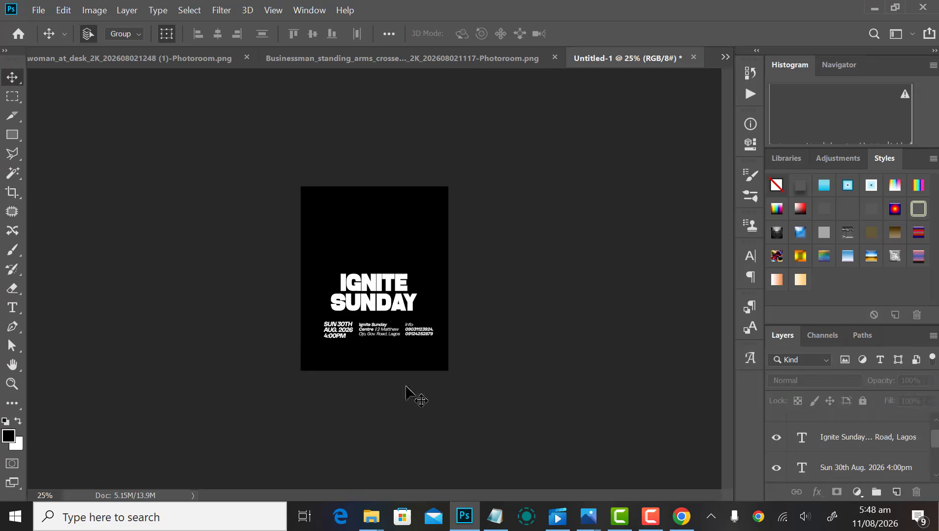
scroll(402, 388, up, 4)
scroll(396, 388, down, 1)
drag(101, 283, 160, 366)
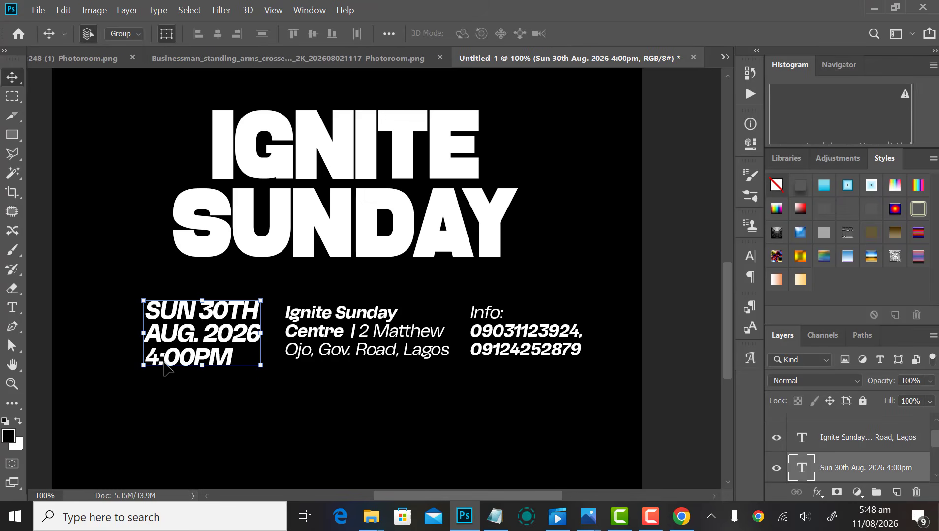
drag(588, 290, 526, 388)
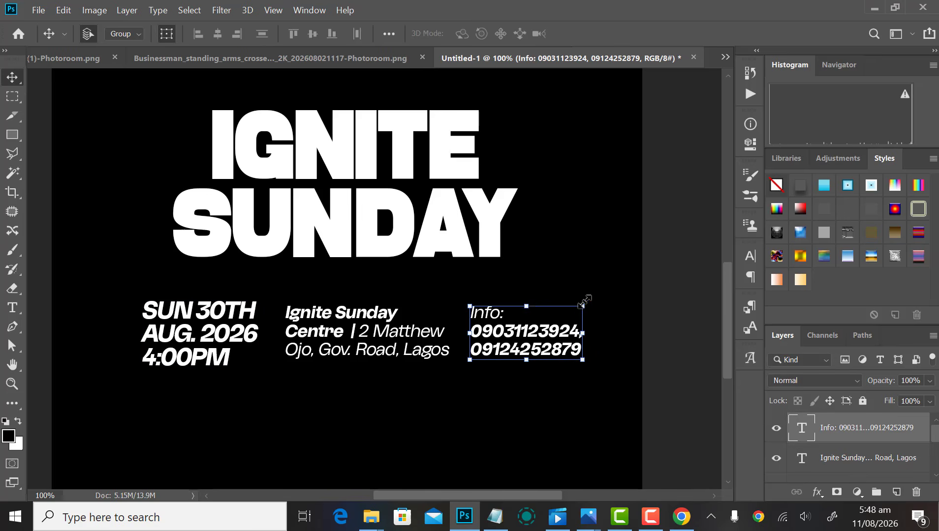
drag(583, 303, 558, 319)
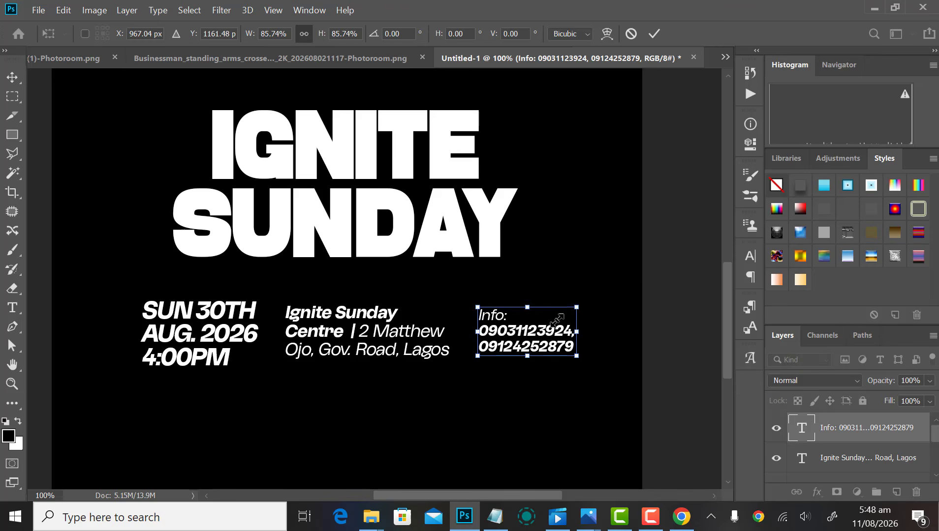
key(Return)
click(378, 403)
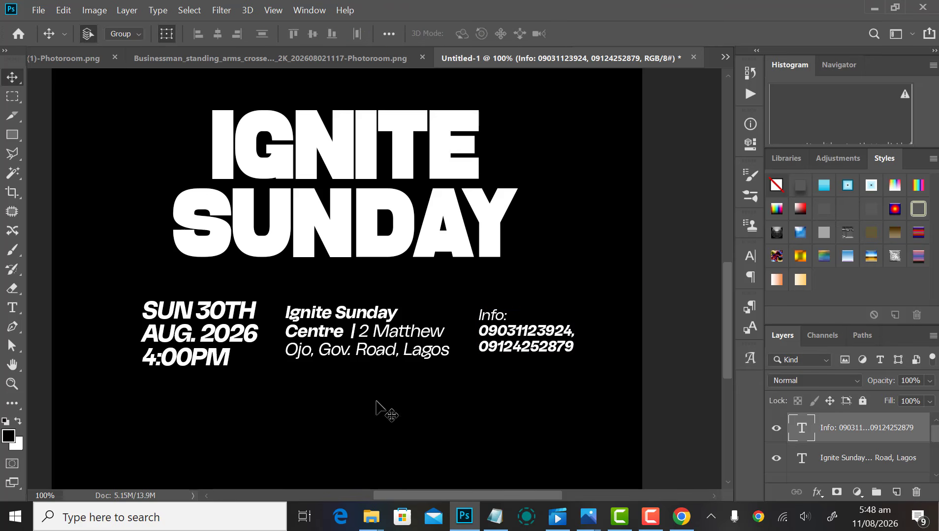
Step: Draw a thin white bar between the date and venue, tilted about 7° to match the italics
click(12, 135)
scroll(264, 345, up, 3)
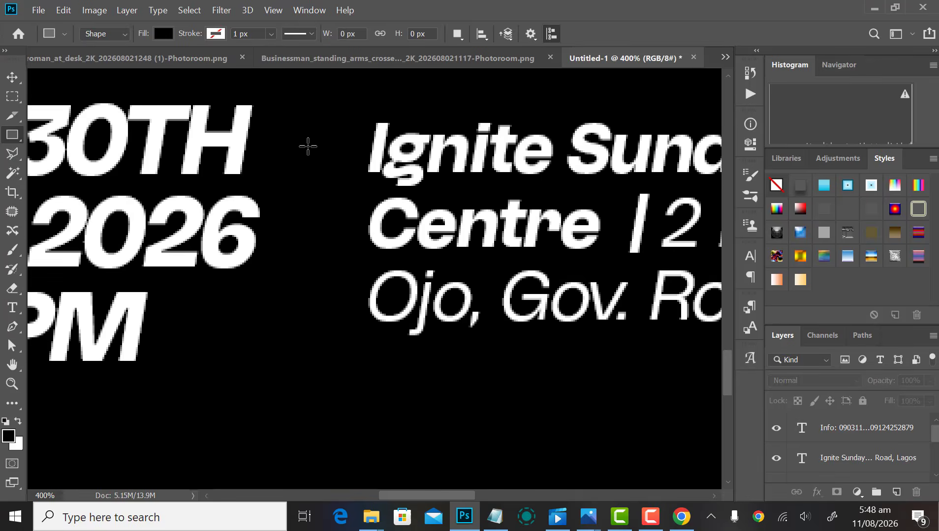
drag(308, 146, 309, 322)
click(749, 144)
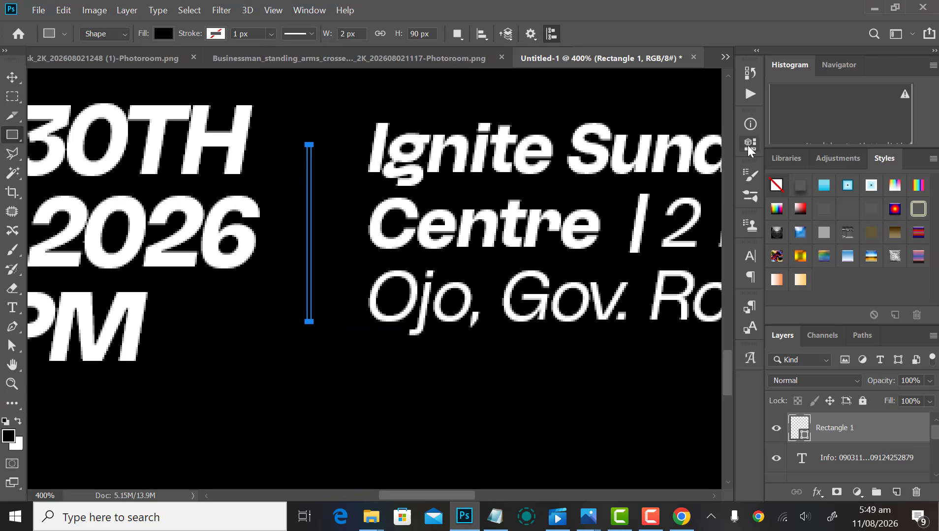
key(v)
double_click(806, 440)
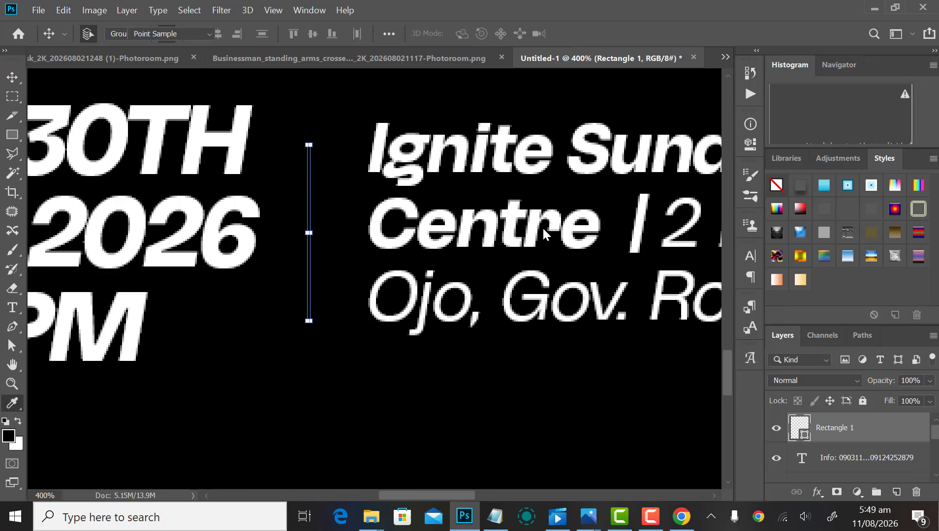
click(517, 192)
key(Return)
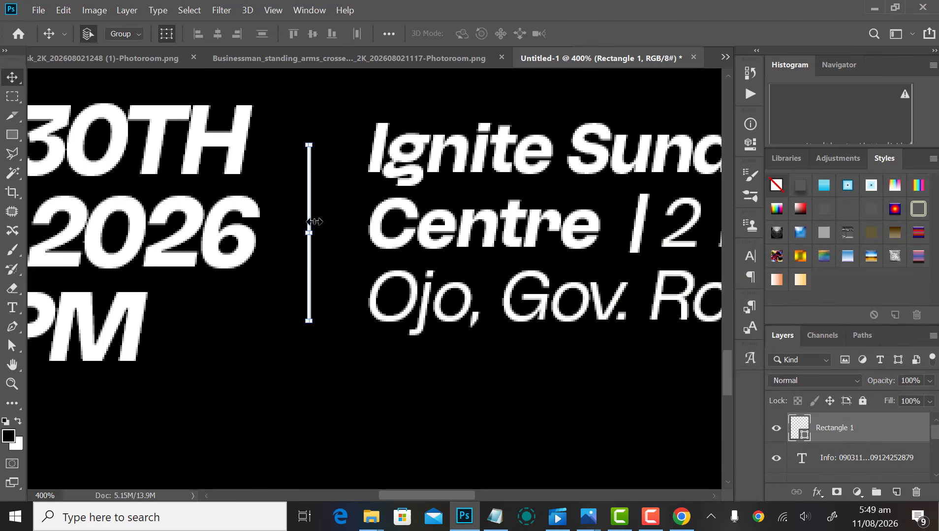
drag(325, 138, 337, 138)
key(Return)
Step: Duplicate the divider bar and nudge the copy right, next to 'Info:'
scroll(336, 169, down, 3)
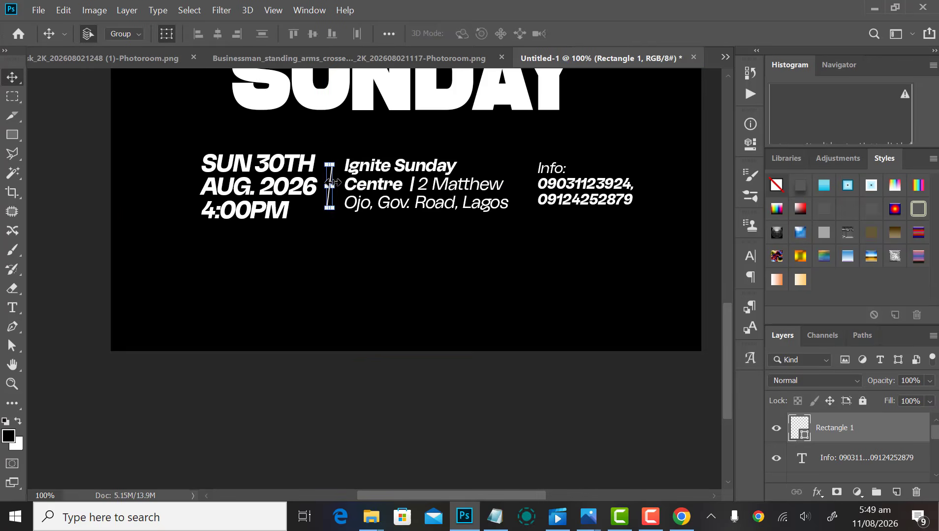
key(ctrl+j)
key(shift+Right)
key(shift+Right)
key(shift+Right)
key(shift+Right)
key(shift+Right)
key(shift+Right)
key(shift+Right)
key(shift+Right)
key(shift+Right)
key(shift+Right)
key(shift+Right)
key(shift+Right)
key(shift+Right)
key(shift+Right)
key(shift+Right)
key(shift+Right)
key(shift+Right)
key(shift+Right)
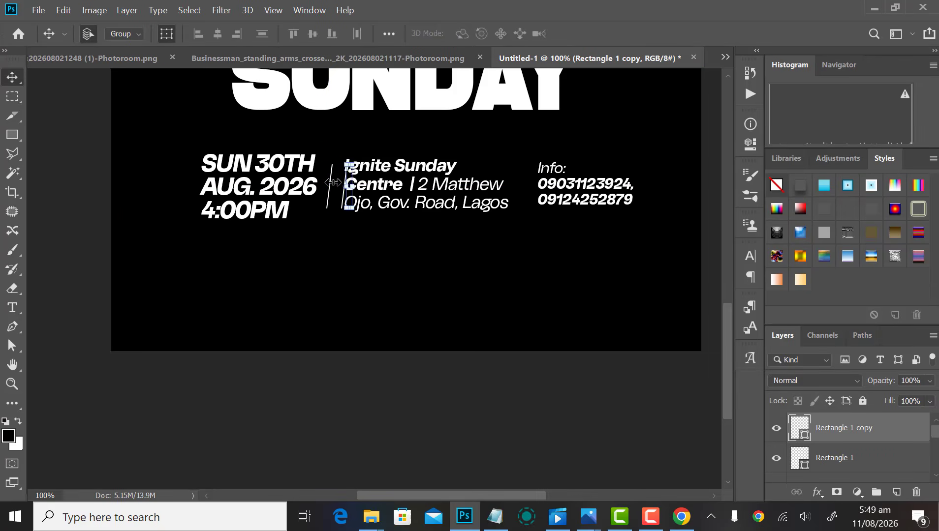
key(shift+Right)
key(shift+Right)
key(shift+Right)
key(shift+Right)
key(shift+Right)
key(shift+Right)
key(shift+Right)
key(shift+Right)
key(shift+Right)
key(shift+Right)
key(shift+Right)
key(shift+Right)
key(shift+Right)
key(shift+Right)
key(shift+Right)
key(shift+Right)
key(shift+Right)
key(shift+Right)
key(shift+Right)
key(shift+Right)
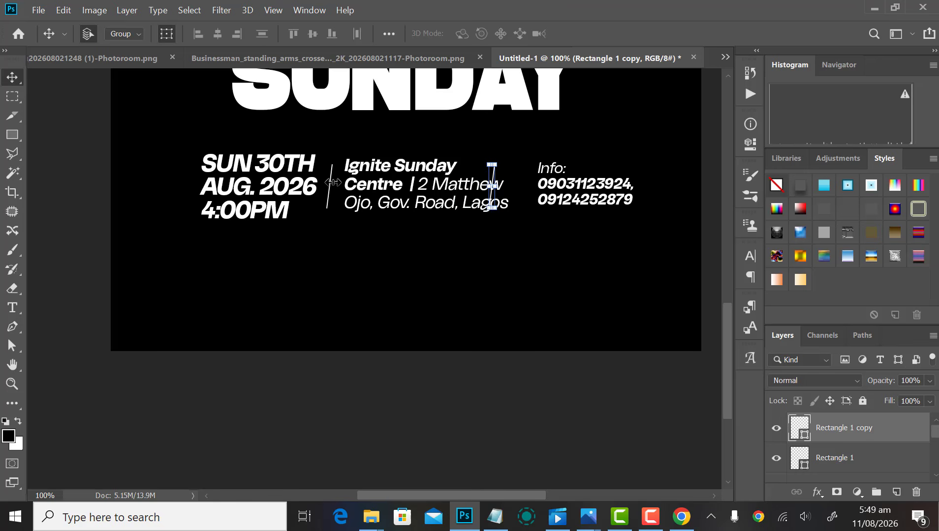
Step: Group the detail texts and both dividers into Group 1
click(335, 287)
drag(220, 264, 575, 169)
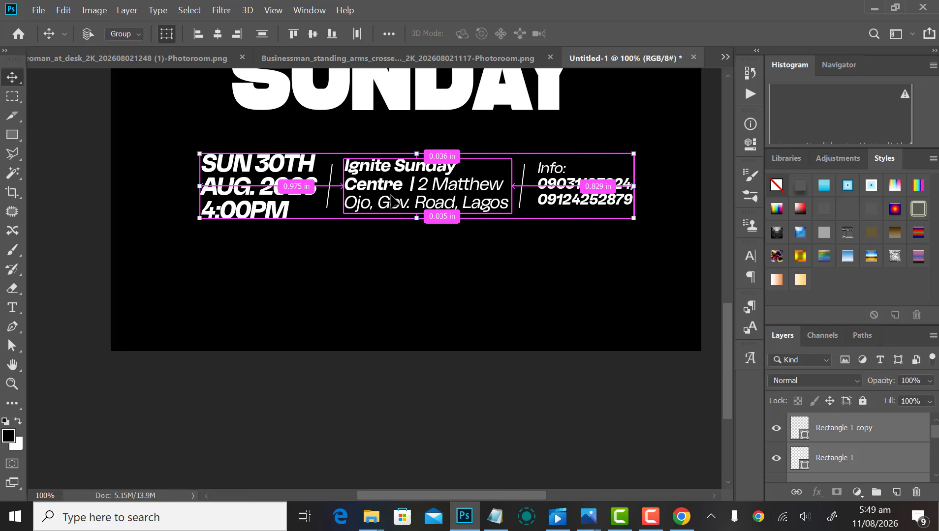
key(ctrl+g)
scroll(866, 443, down, 2)
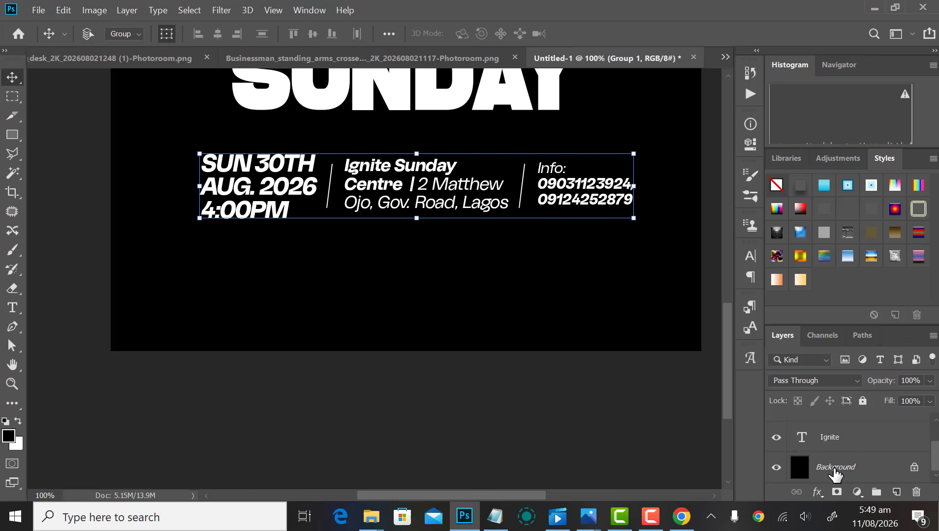
Step: Centre the details row horizontally on the flyer and group its layers
click(834, 470)
click(217, 34)
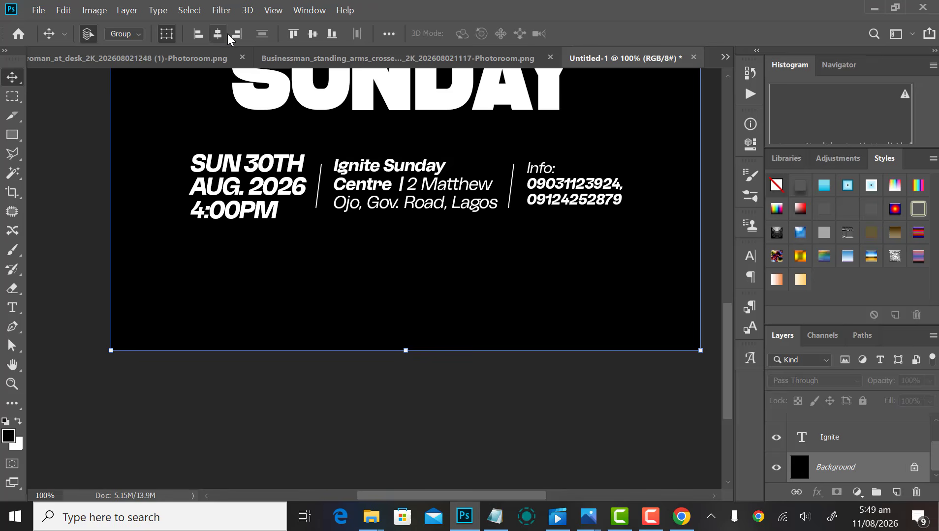
scroll(556, 325, down, 3)
scroll(446, 360, down, 1)
scroll(446, 360, up, 3)
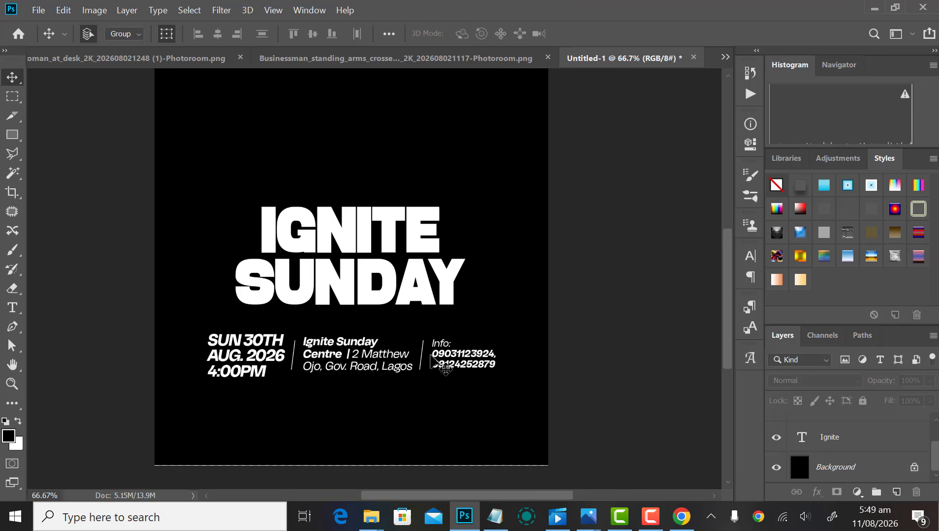
scroll(423, 319, down, 3)
drag(240, 290, 490, 227)
key(ctrl+g)
key(ctrl+t)
key(Return)
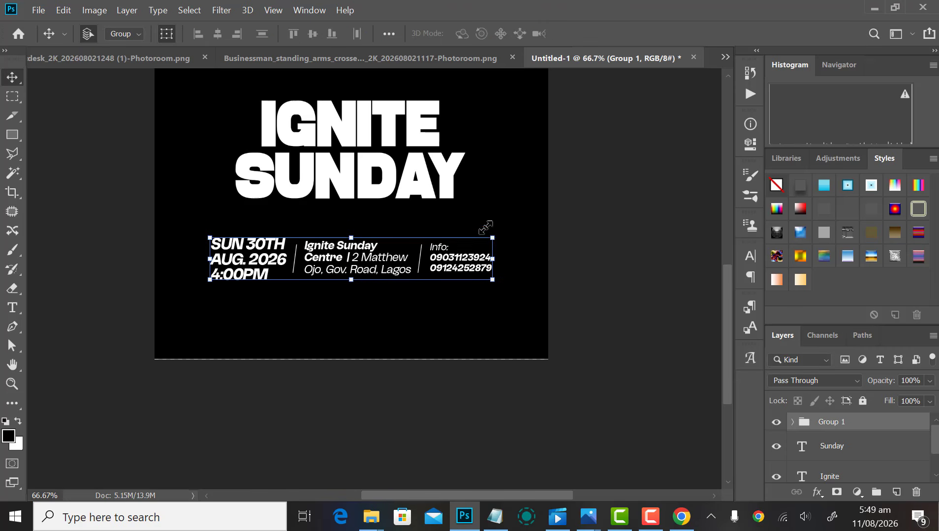
scroll(510, 219, up, 4)
click(509, 214)
Step: Enlarge the IGNITE SUNDAY title to about 119% and nudge it down
drag(494, 148, 343, 219)
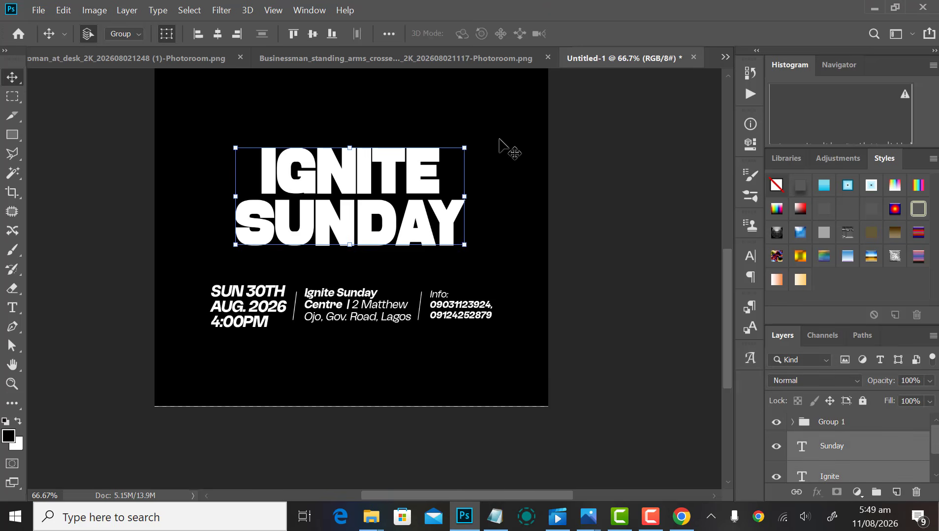
key(ctrl+t)
drag(476, 145, 495, 140)
key(Return)
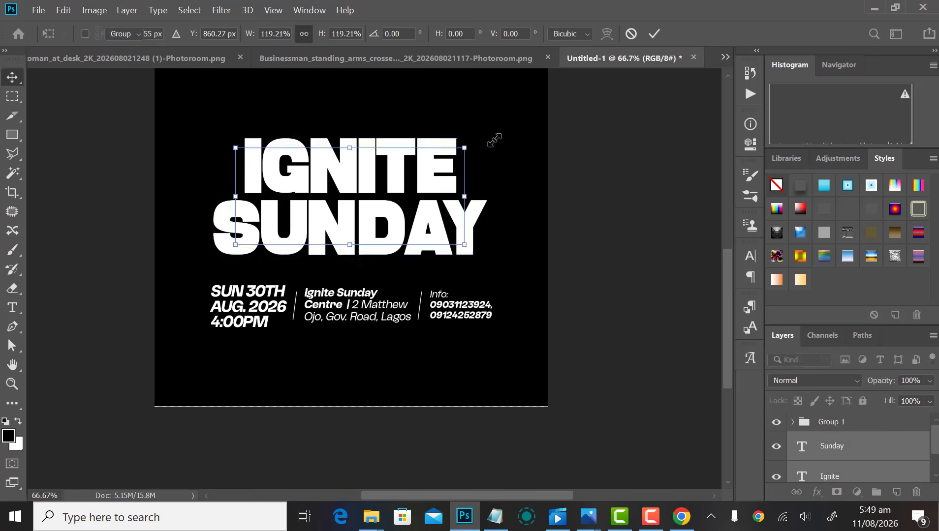
key(shift+Down)
key(shift+Down)
key(shift+Down)
key(shift+Down)
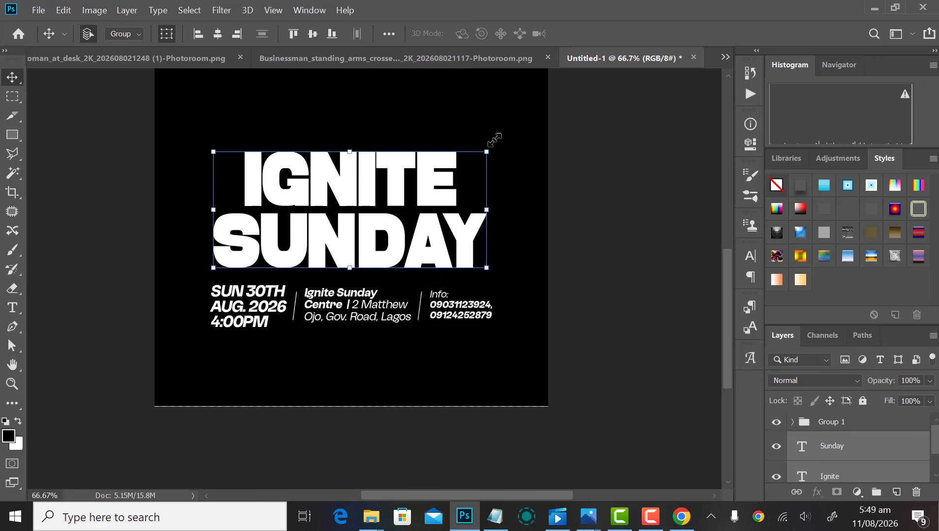
scroll(378, 209, up, 4)
Step: Add an 'AUGUST SPECIAL EDITION' text line above the IGNITE SUNDAY title
click(384, 183)
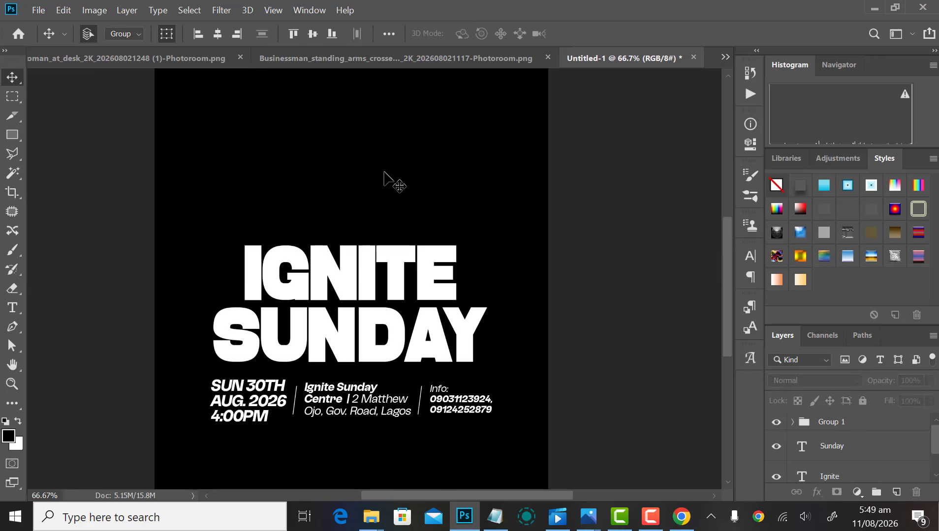
key(t)
click(263, 193)
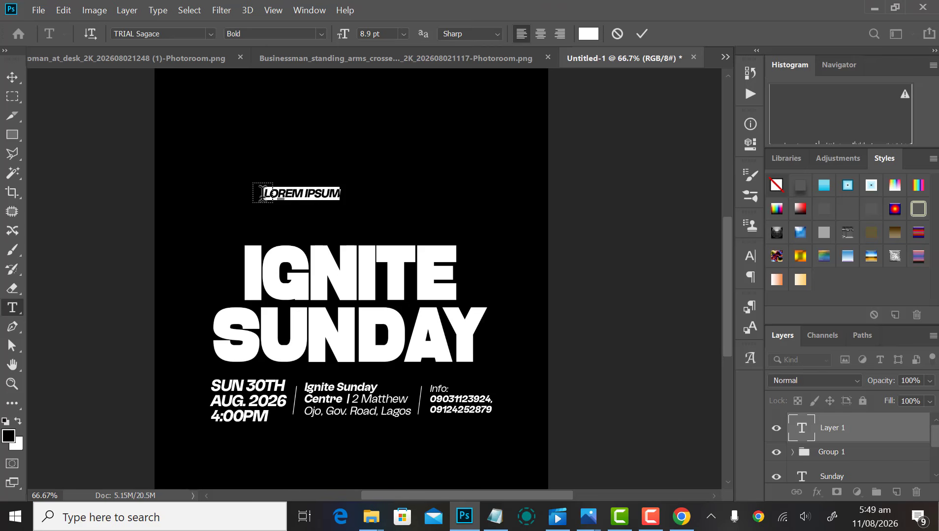
text(AUGUST SPECIAL EDITION)
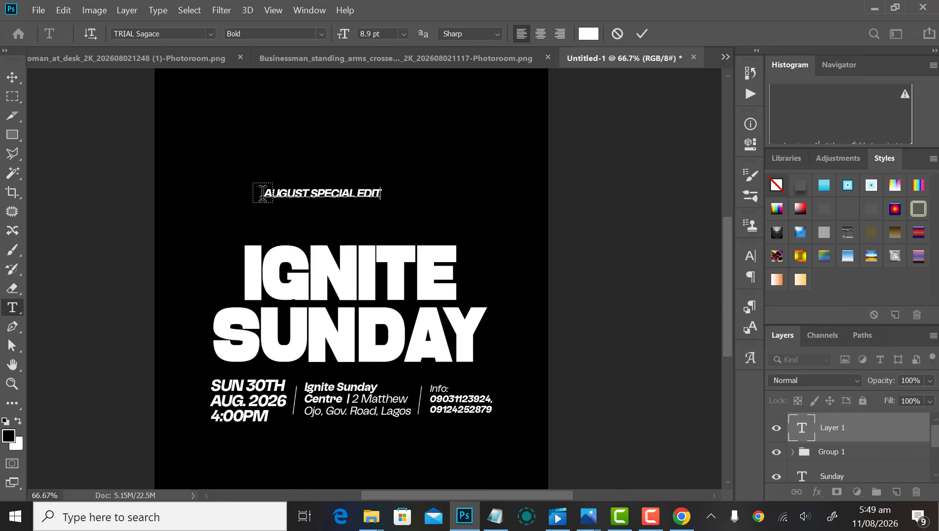
click(642, 33)
key(v)
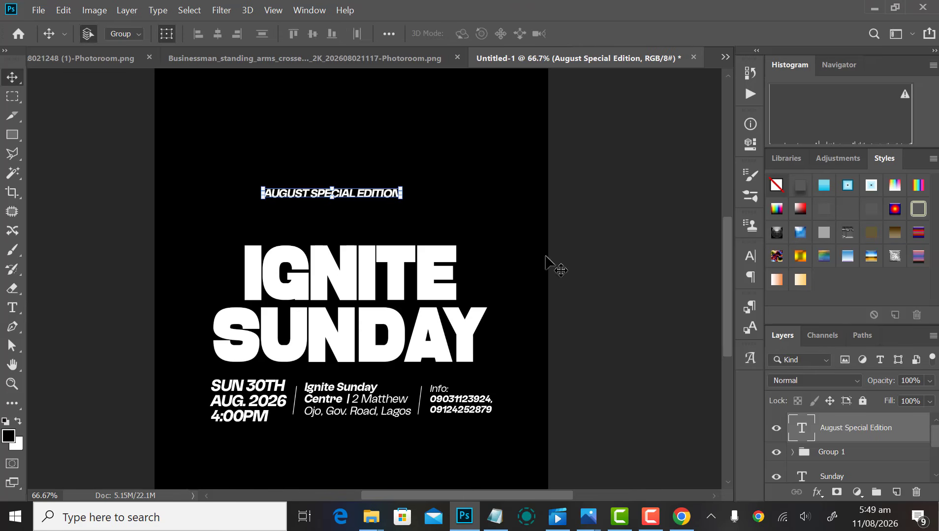
Step: Set the edition line to All Caps and remove its italic style in the Character panel
click(748, 256)
click(623, 356)
click(622, 357)
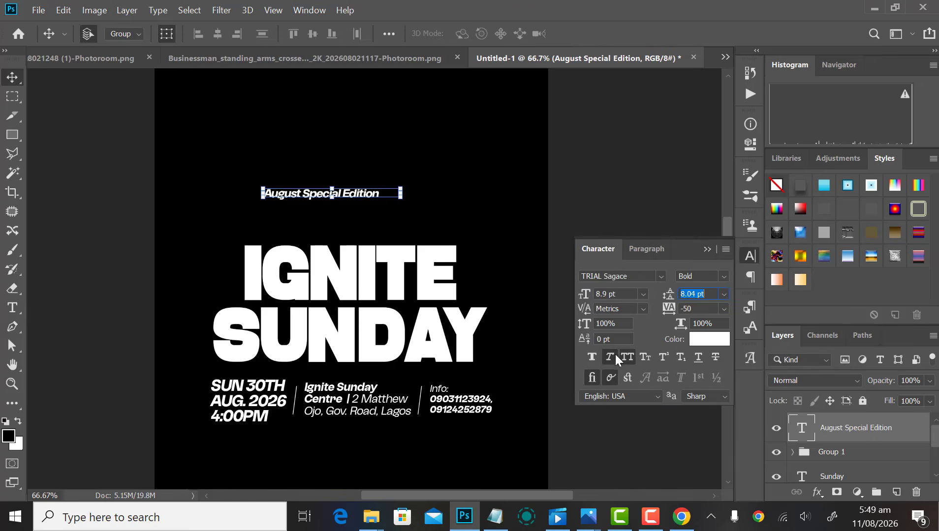
click(615, 355)
click(750, 257)
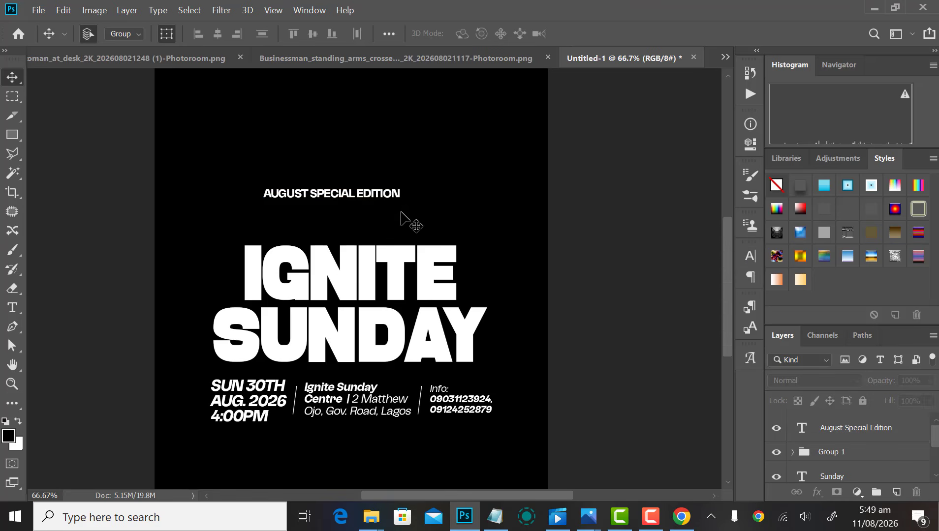
Step: Place the edition line just above IGNITE and centre all the flyer text layers horizontally
drag(340, 200, 355, 231)
drag(378, 173, 364, 394)
drag(374, 362, 374, 360)
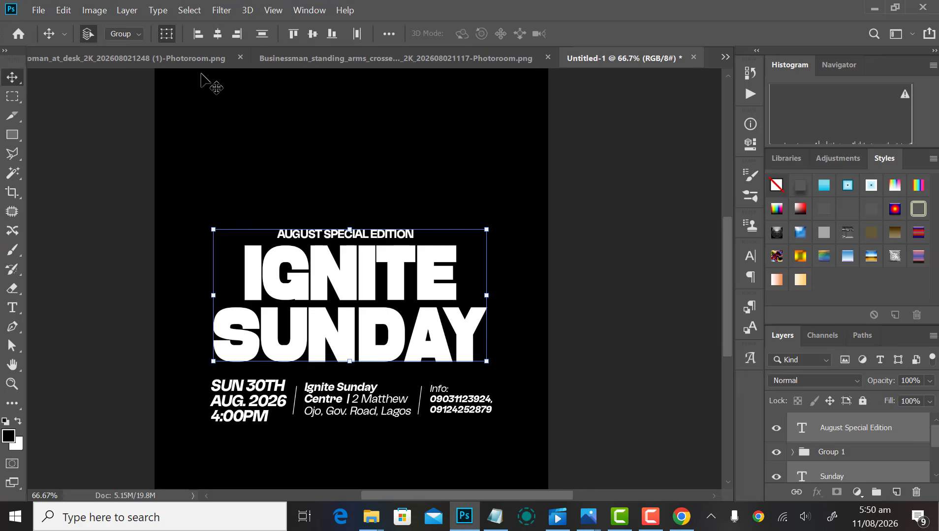
click(218, 33)
click(635, 273)
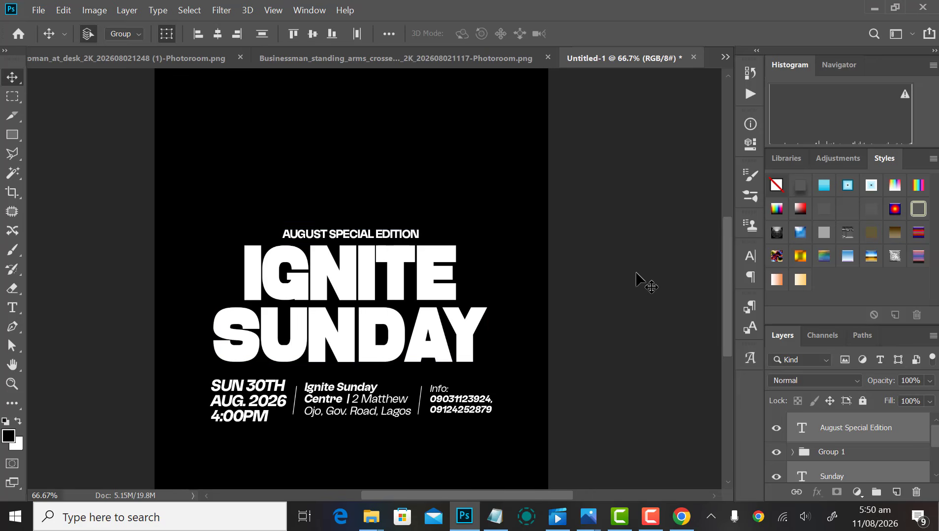
scroll(483, 294, down, 2)
scroll(482, 295, up, 2)
scroll(520, 299, down, 10)
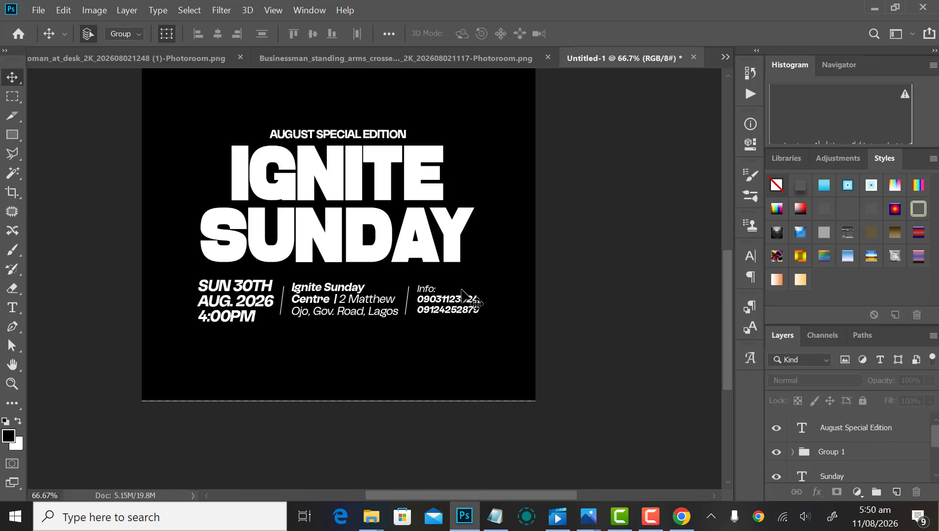
scroll(436, 292, down, 4)
scroll(435, 290, up, 3)
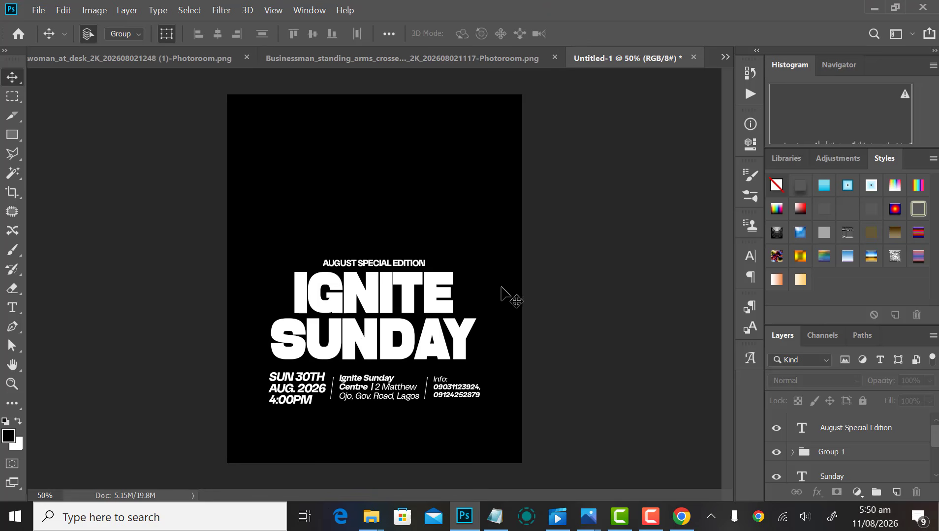
Step: Nudge the whole text block down slightly, then raise the edition line a little
click(455, 324)
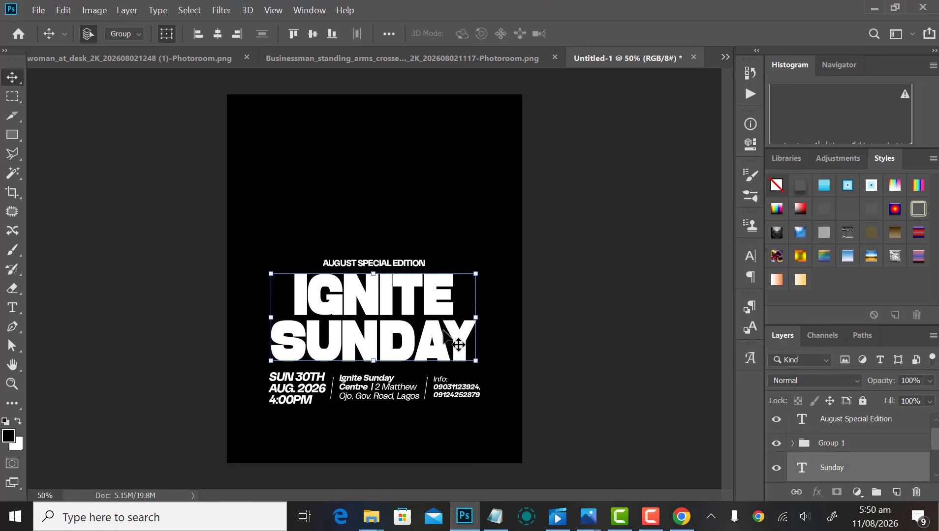
scroll(623, 262, down, 4)
click(608, 235)
scroll(566, 233, up, 4)
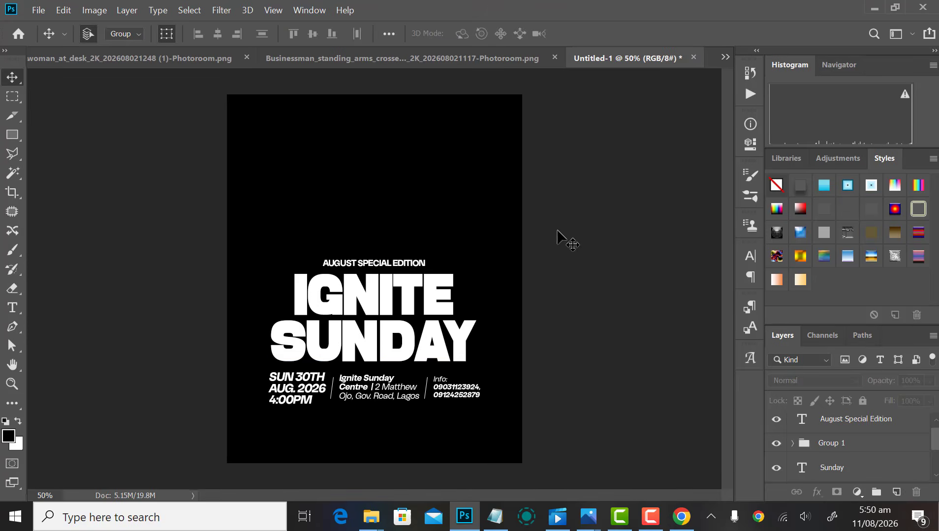
drag(303, 204, 474, 433)
key(shift+Down)
key(shift+Down)
key(shift+Down)
key(shift+Down)
key(shift+Down)
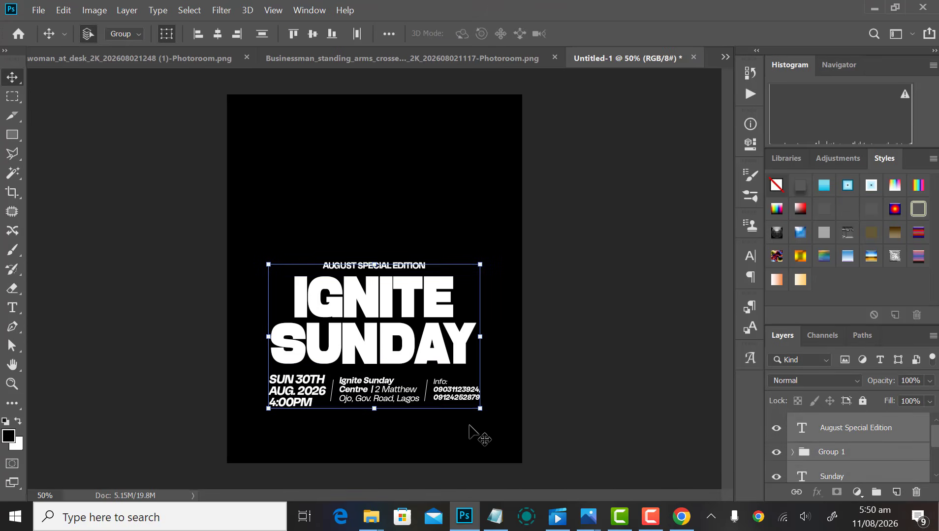
key(Up)
key(Up)
key(Up)
key(Up)
click(574, 308)
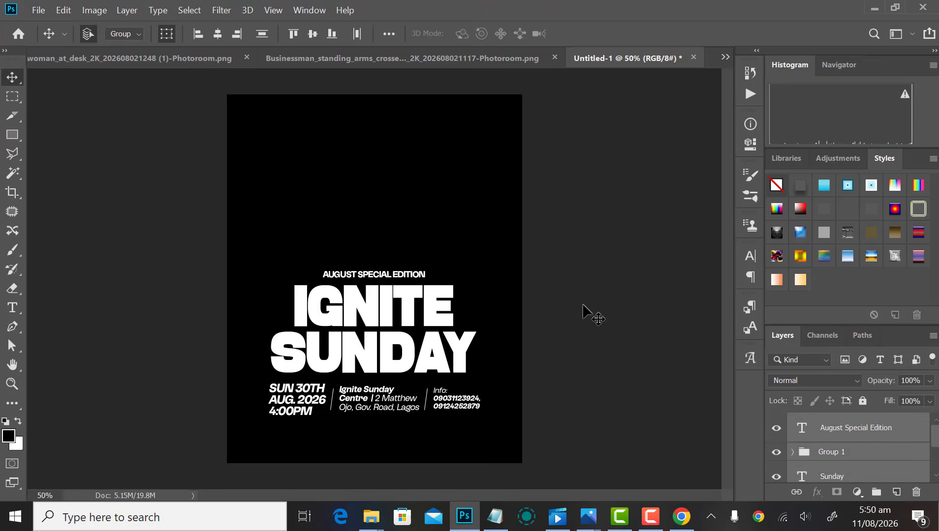
click(400, 274)
key(shift+Up)
key(shift+Up)
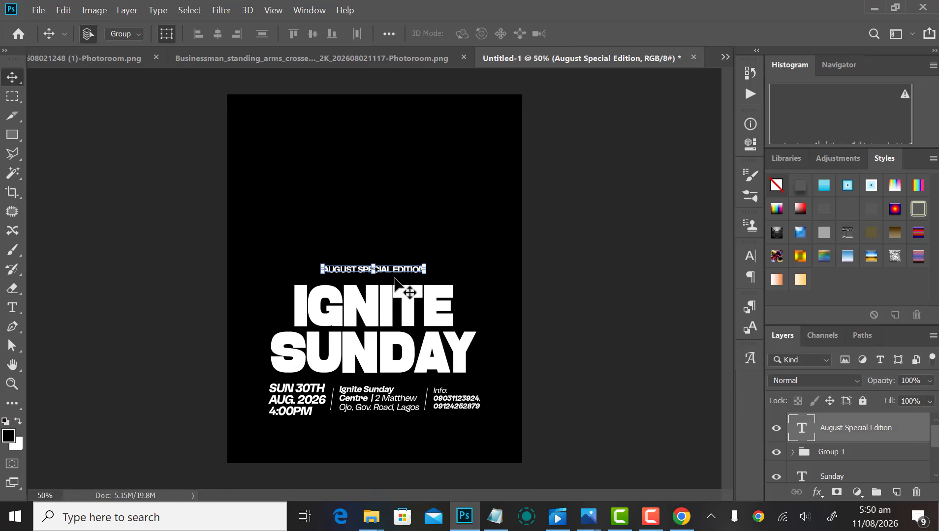
Step: Enlarge the IGNITE SUNDAY title to 104.57%
drag(512, 305, 389, 325)
drag(481, 283, 484, 279)
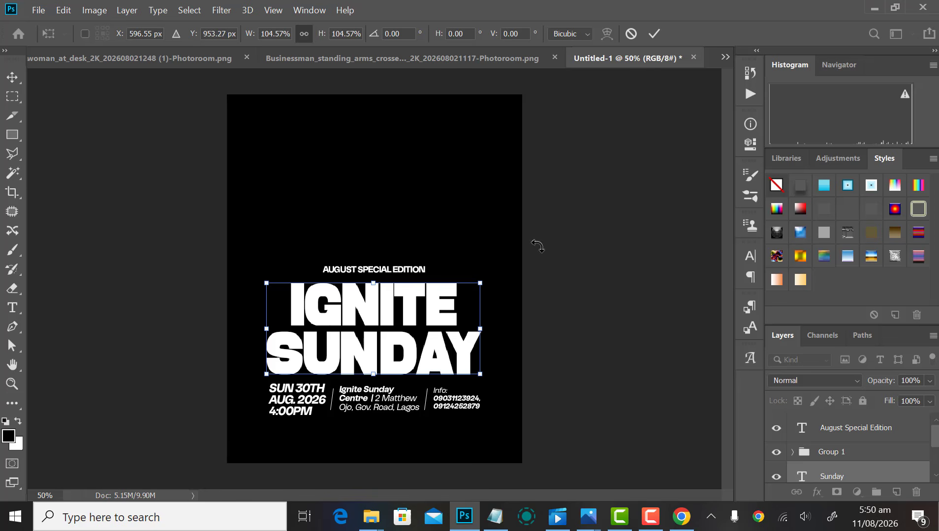
click(655, 33)
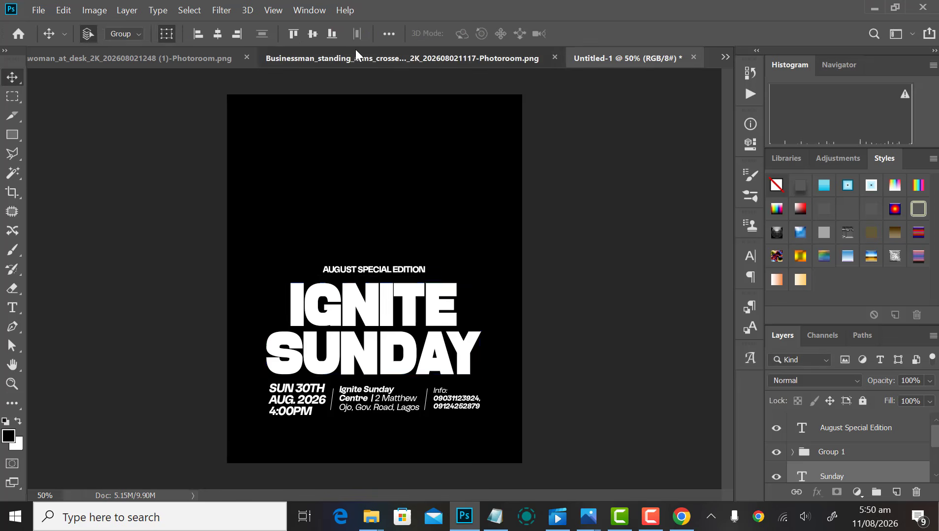
Step: Cut the whole businessman photo and close its document without saving
click(315, 58)
click(10, 97)
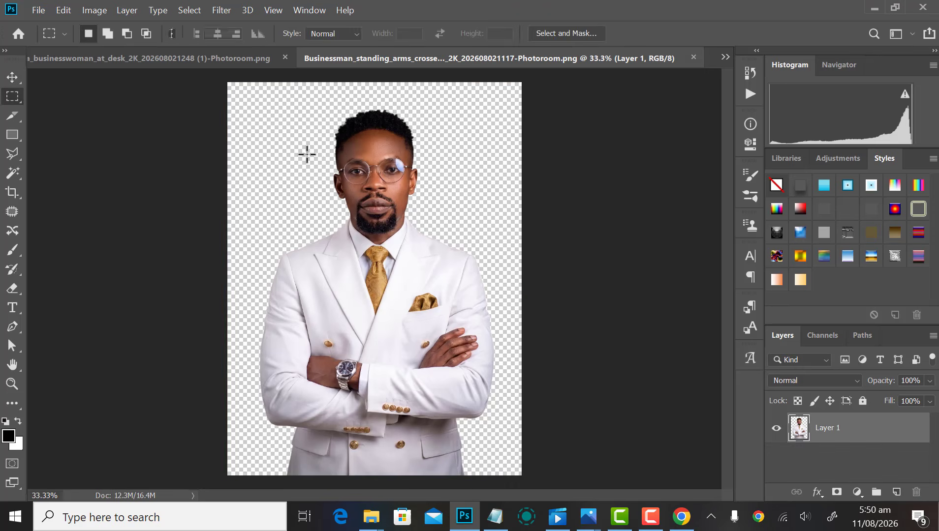
key(ctrl+minus)
drag(272, 140, 465, 446)
key(Delete)
key(v)
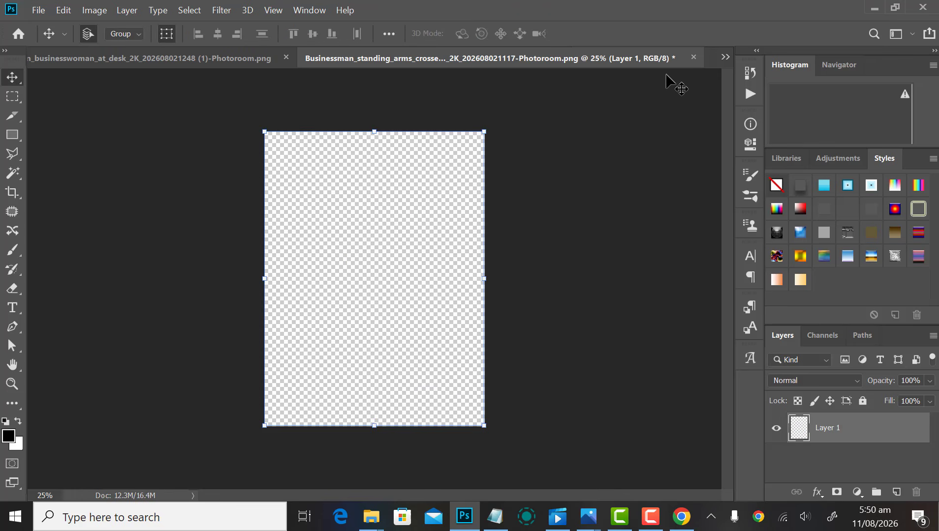
click(694, 57)
click(476, 206)
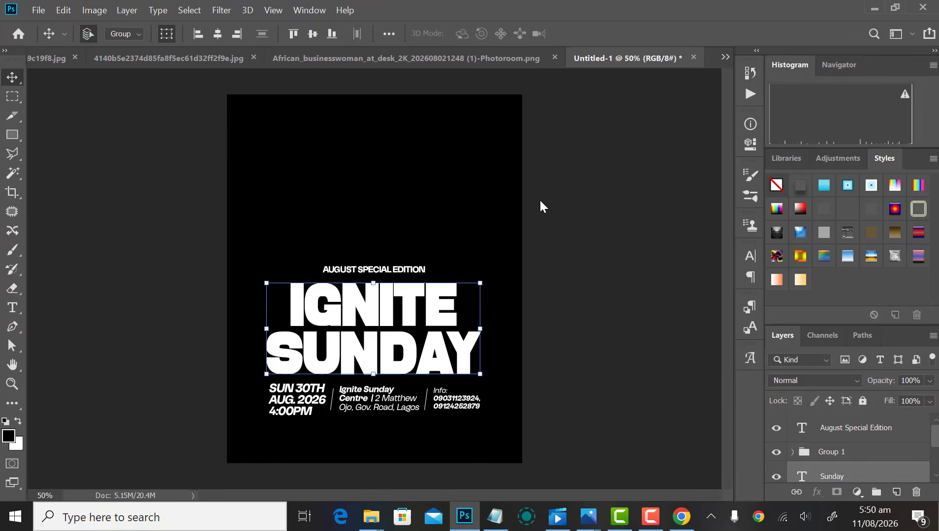
Step: Paste the businessman into the flyer, scale it to 52.90%, and move it to the upper middle
key(ctrl+v)
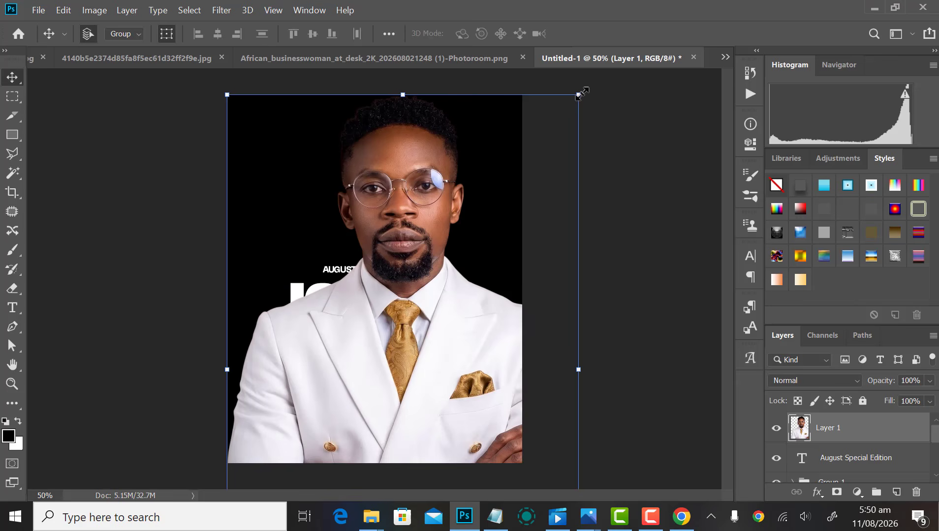
drag(583, 93, 498, 223)
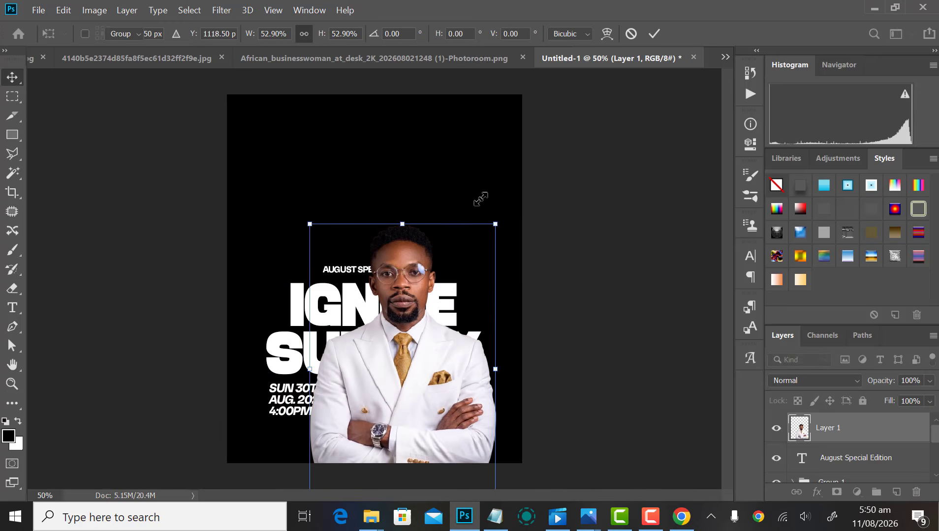
key(Return)
drag(398, 308, 378, 214)
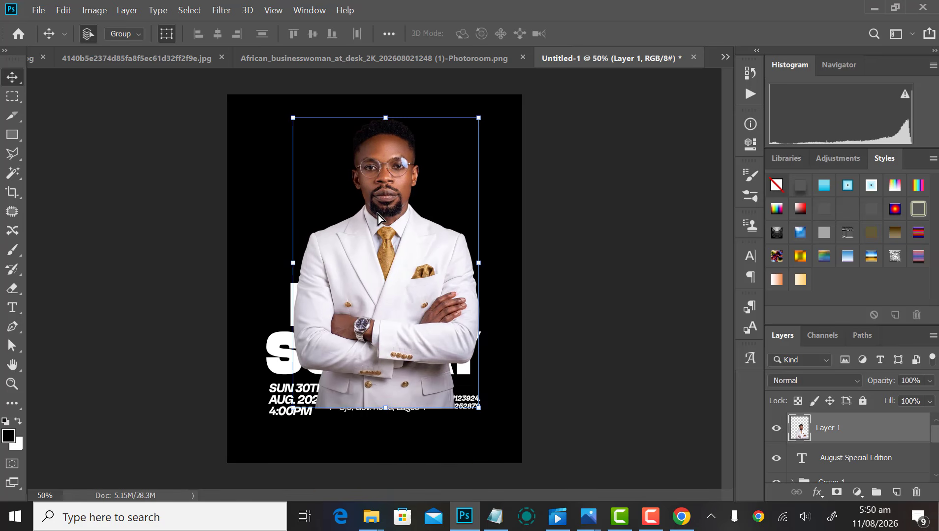
Step: Fade out the lower part of the man's photo with a 100 px feathered selection
click(10, 155)
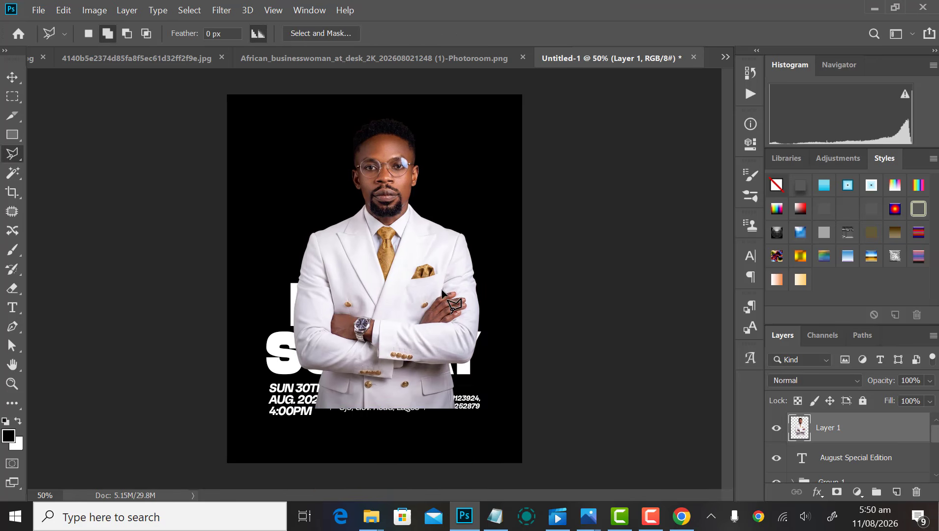
click(363, 346)
click(255, 269)
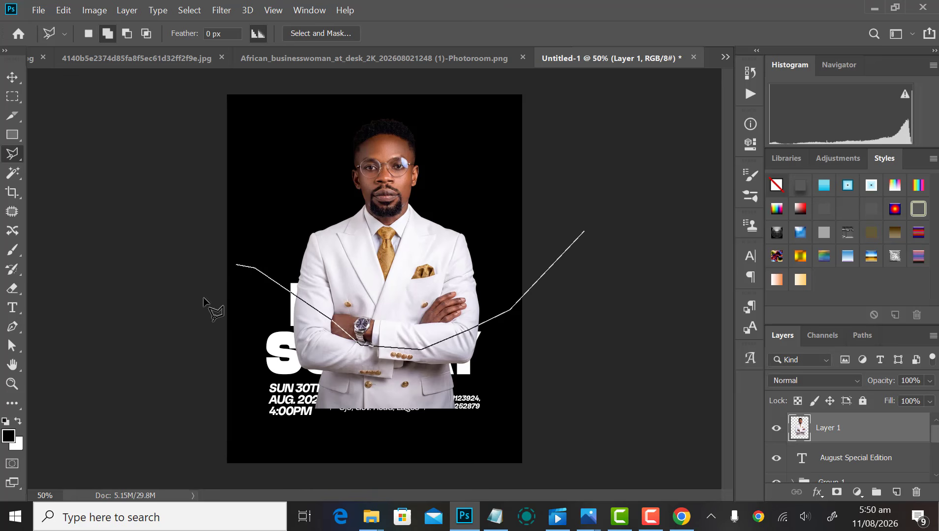
click(202, 310)
click(381, 471)
click(558, 431)
click(607, 299)
click(584, 231)
right_click(438, 383)
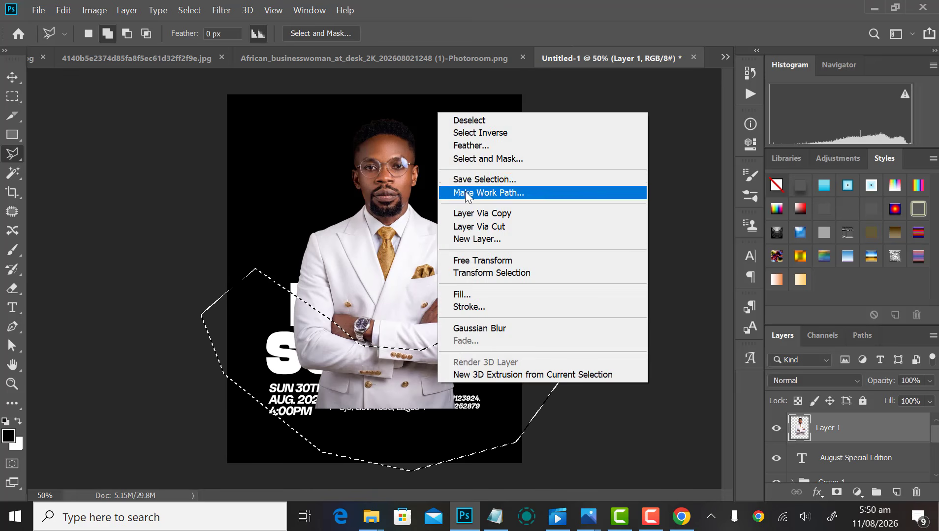
click(477, 147)
key(Return)
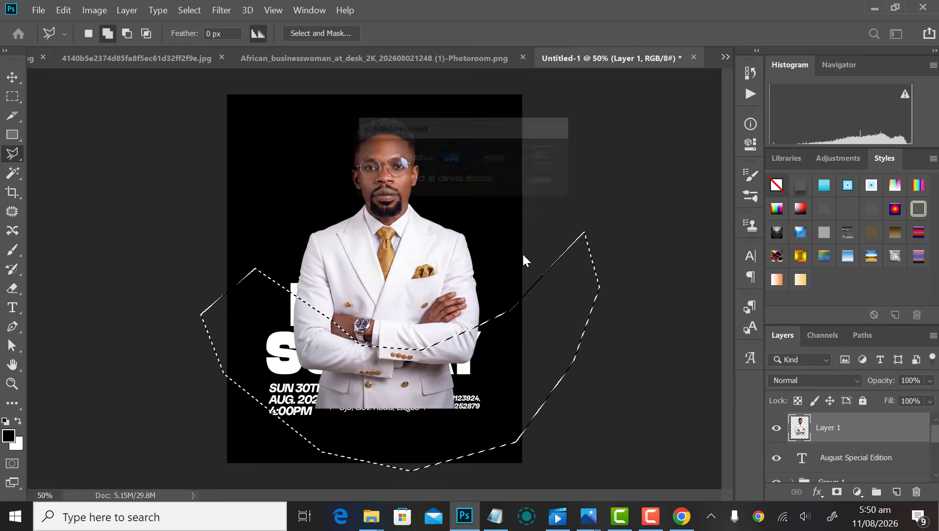
key(Delete)
key(Delete)
key(Delete)
key(ctrl+d)
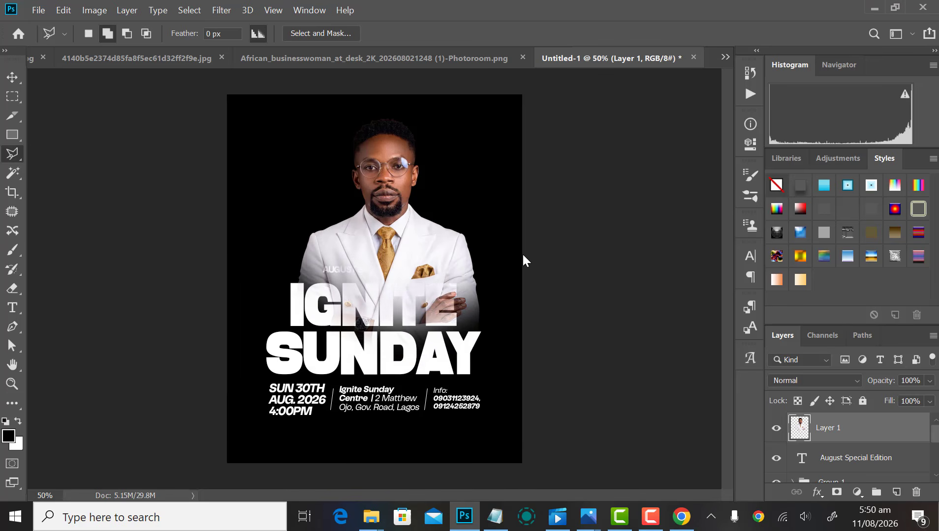
Step: Move the man's photo beneath the title text and shift it slightly right and down
key(v)
key(ctrl+bracketleft)
key(ctrl+bracketleft)
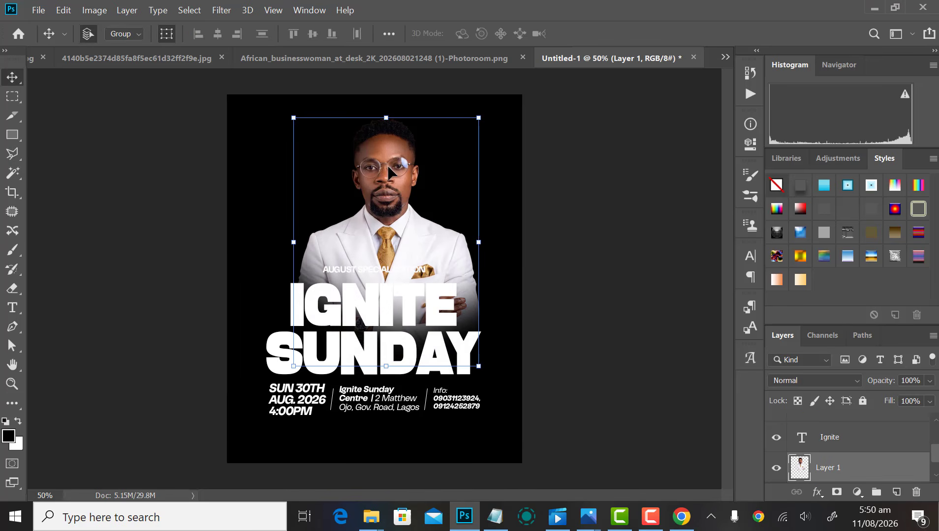
drag(388, 168, 405, 176)
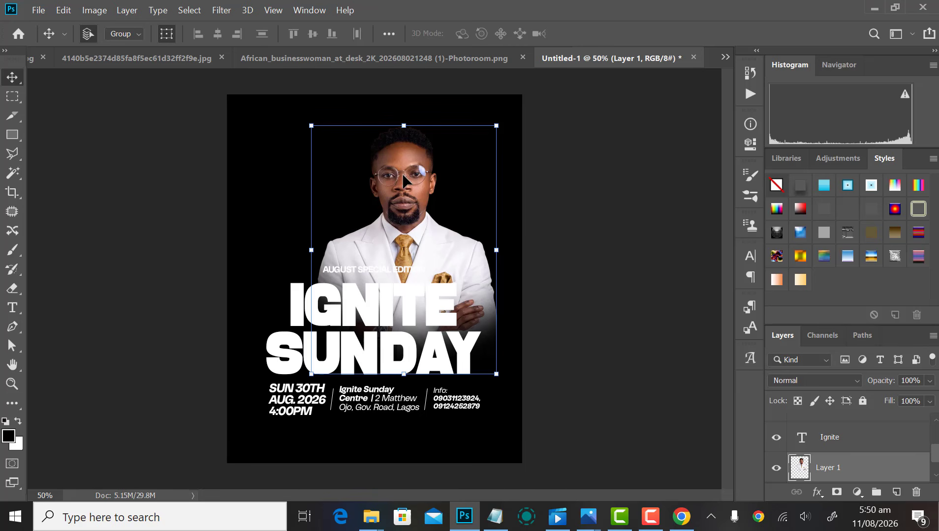
click(563, 226)
scroll(429, 227, down, 4)
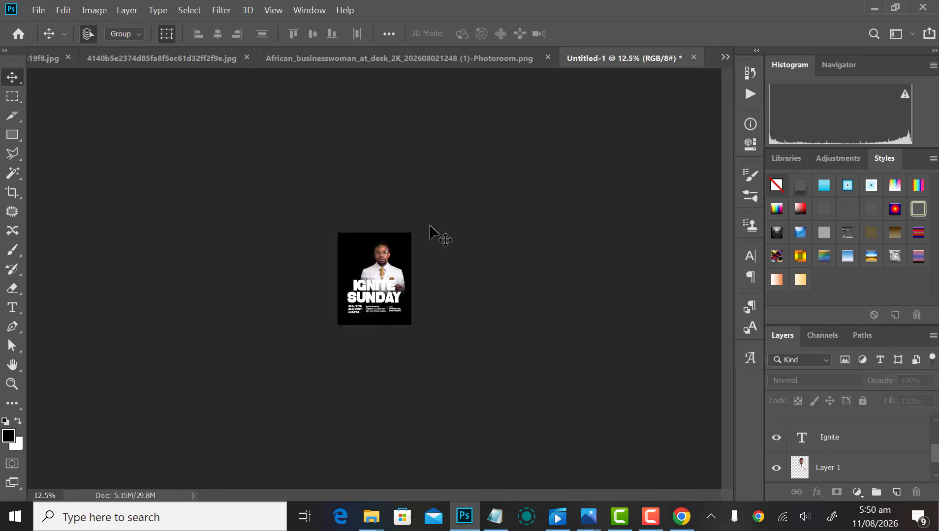
scroll(429, 226, up, 3)
Step: Enlarge the man's photo to 112.08% and nudge it a few pixels left
click(397, 212)
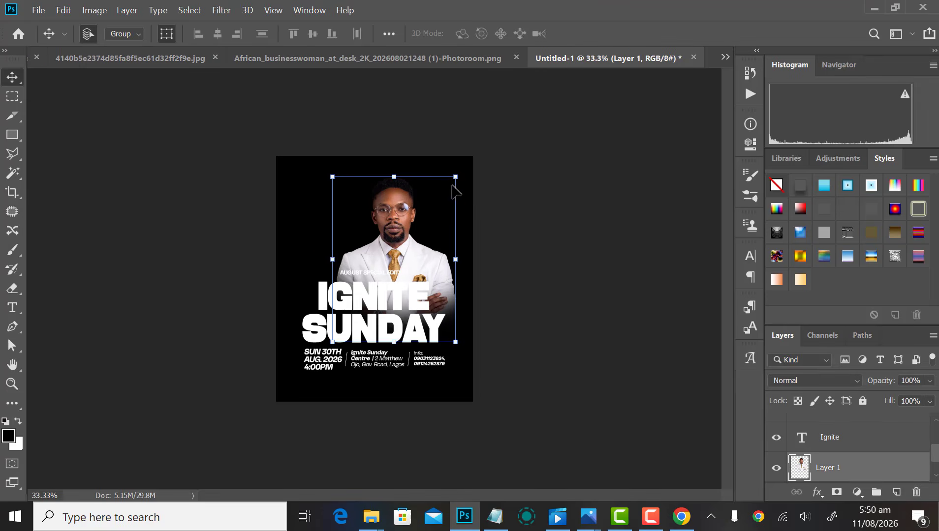
drag(457, 175, 461, 167)
key(Return)
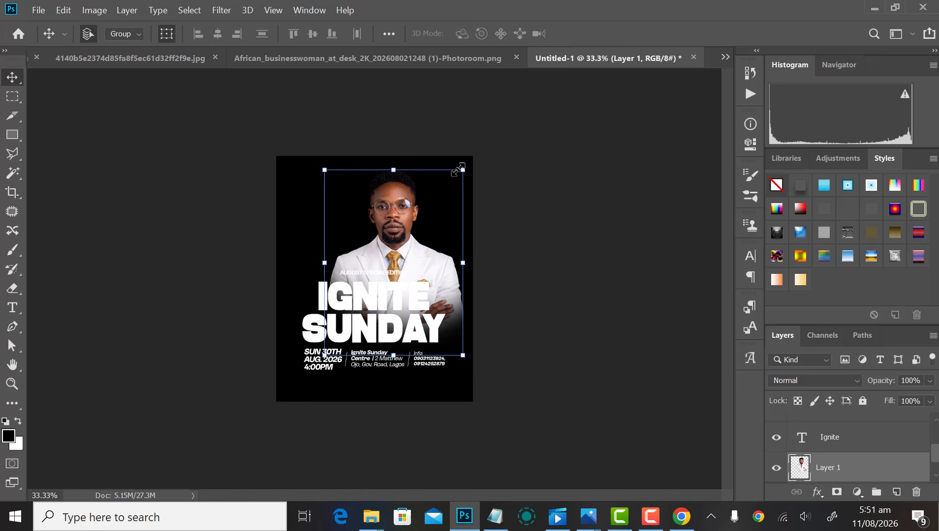
key(Left)
key(Left)
key(Left)
key(Left)
key(Left)
key(Left)
key(Left)
key(Left)
key(Left)
key(Left)
key(Left)
key(Left)
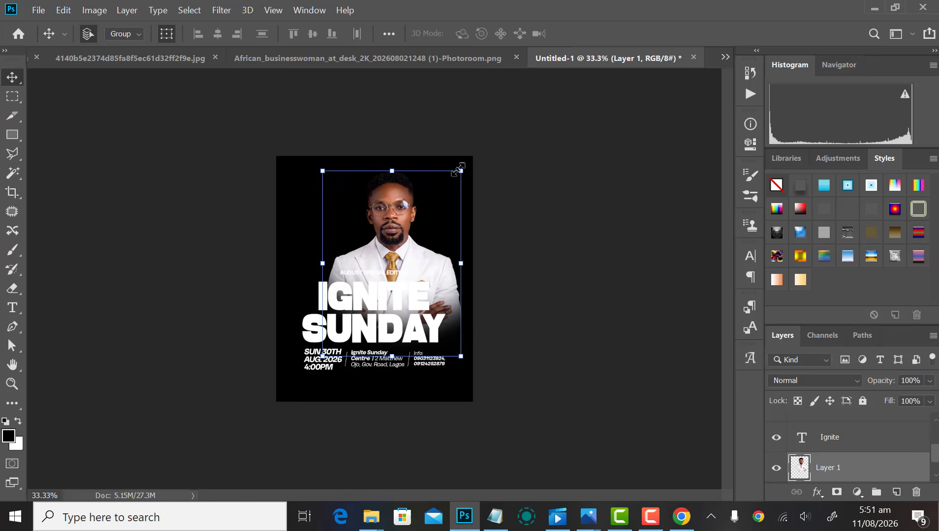
click(542, 200)
key(ctrl+plus)
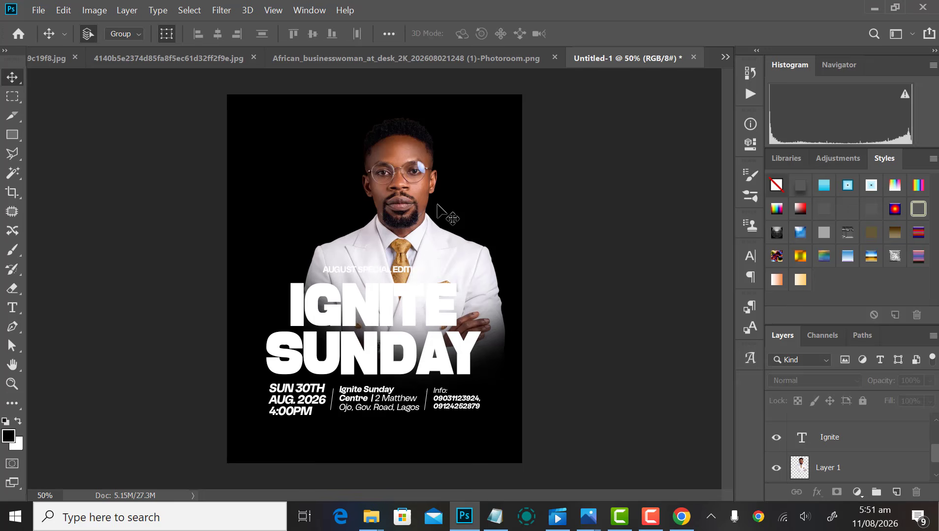
Step: Cut the whole woman photo and close its document without saving
click(378, 60)
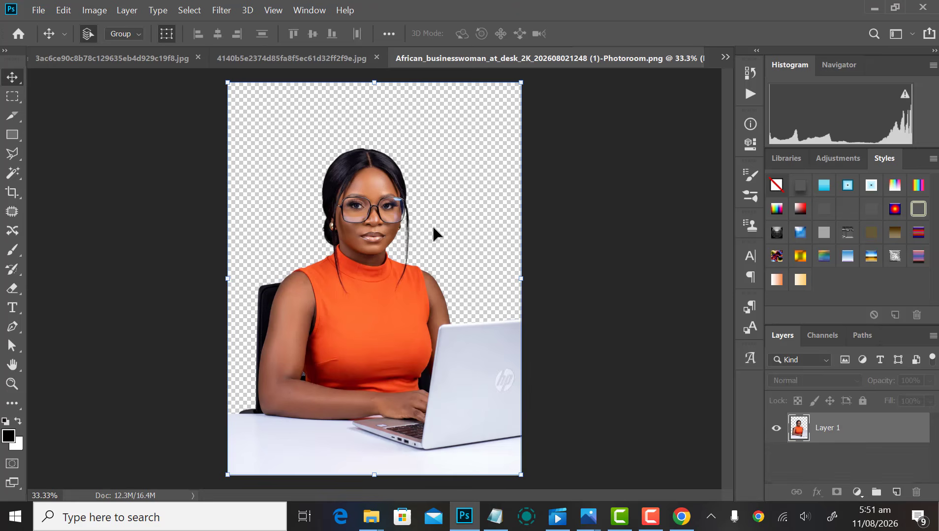
click(13, 97)
drag(237, 101, 490, 468)
key(ctrl+x)
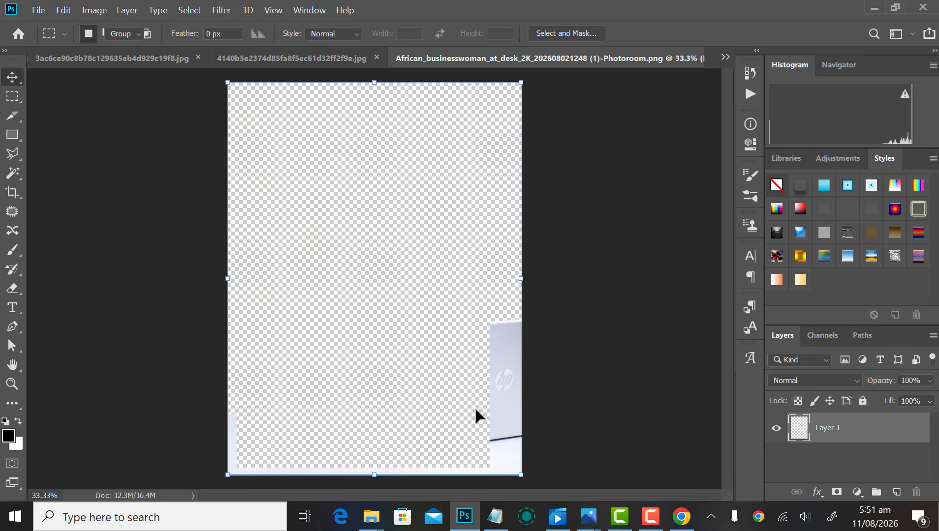
key(v)
key(ctrl+minus)
right_click(693, 57)
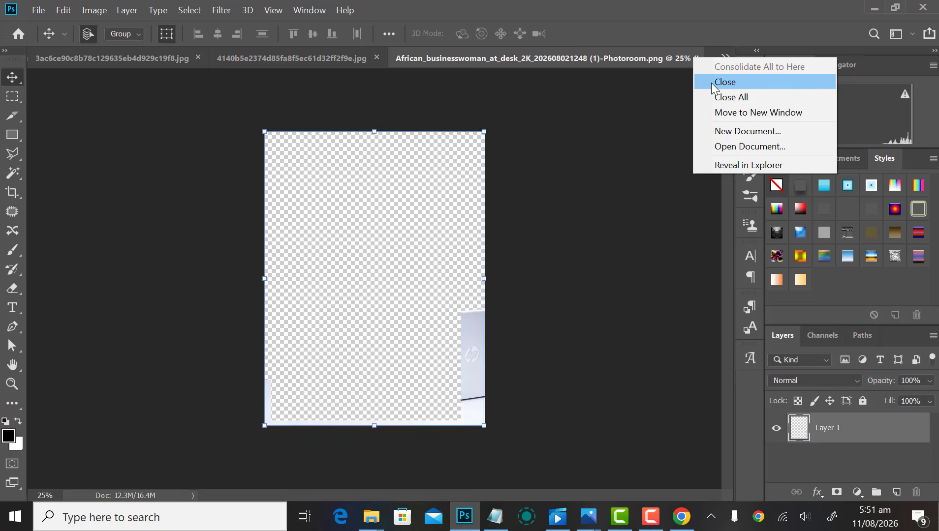
click(739, 80)
click(461, 207)
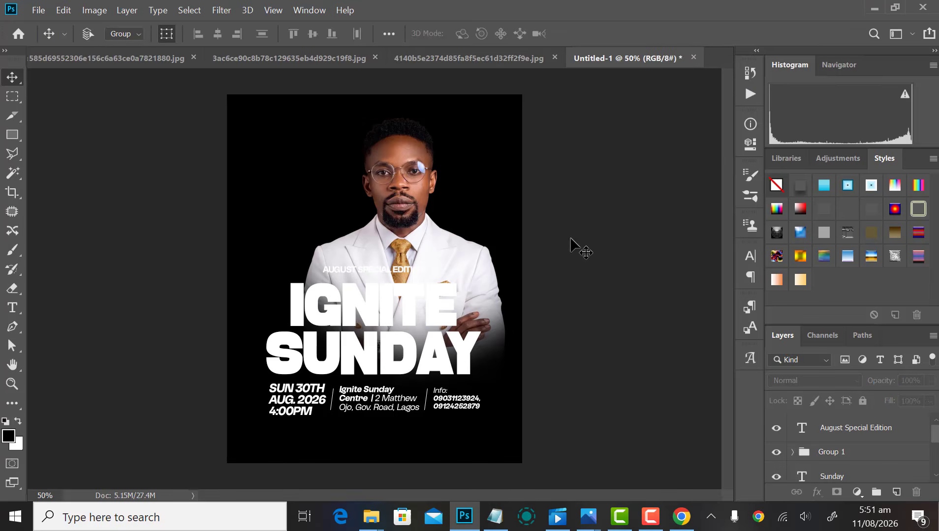
Step: Paste the woman into the flyer at about 50%, move her left, and flip her horizontally
key(ctrl+v)
drag(606, 94, 506, 203)
key(Return)
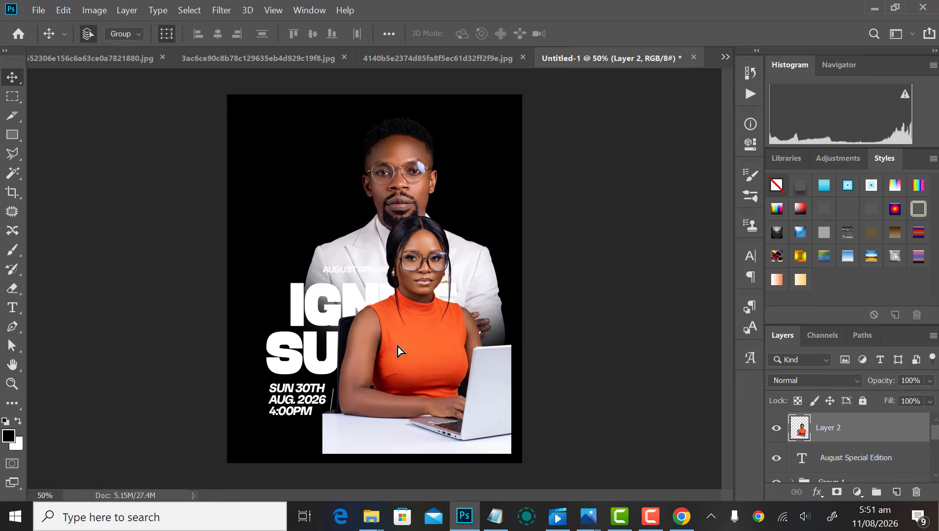
drag(397, 346, 342, 301)
right_click(363, 172)
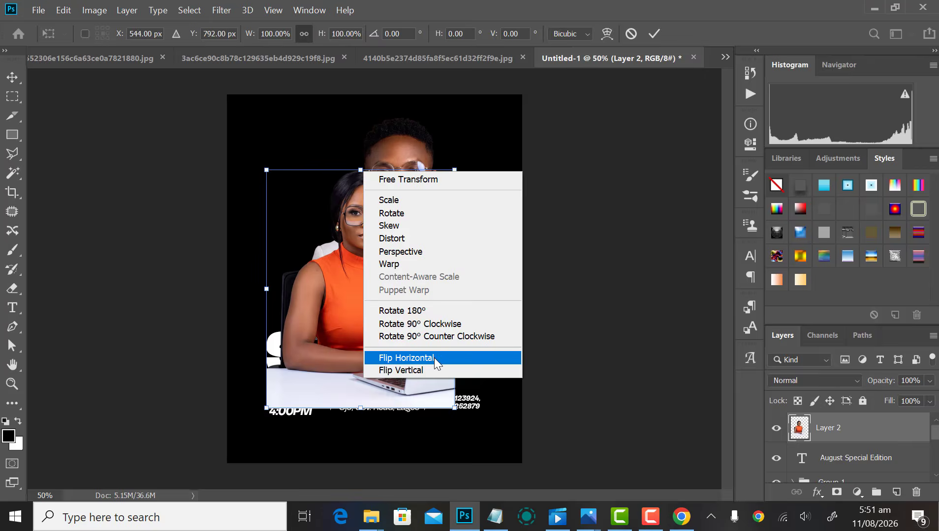
click(434, 358)
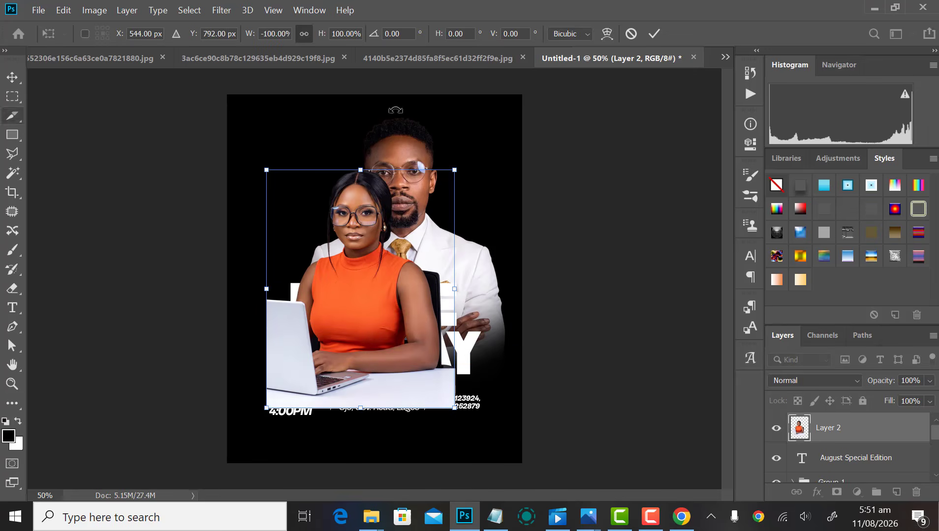
key(Return)
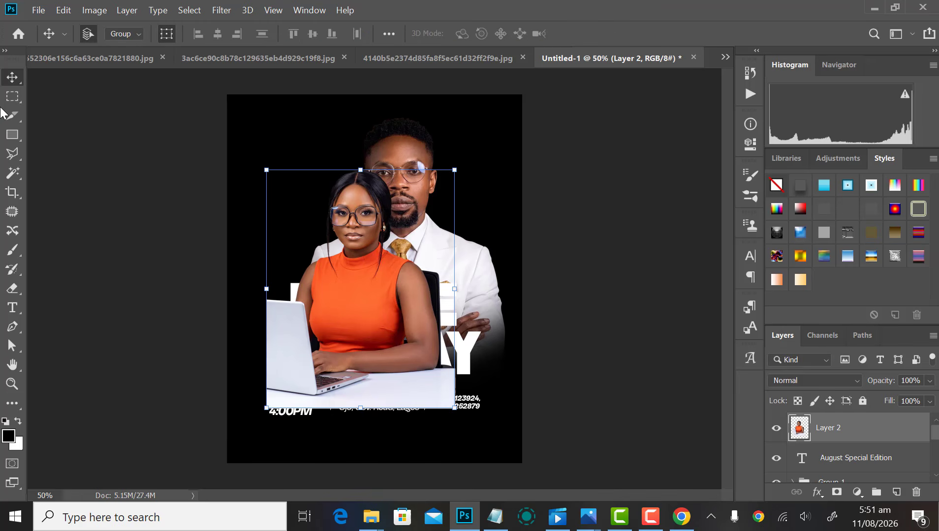
click(12, 154)
Step: Outline the chair behind the woman's shoulder with the Polygonal Lasso
scroll(449, 329, up, 4)
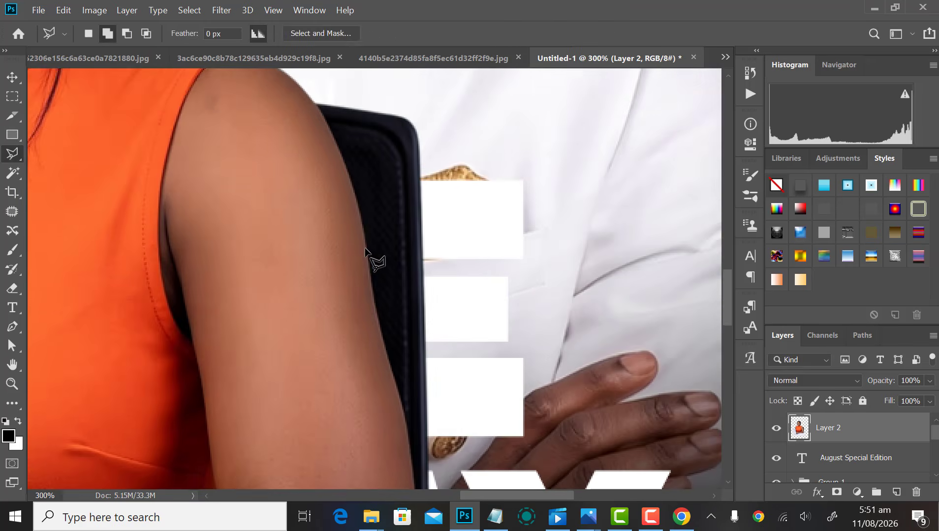
scroll(278, 194, up, 2)
scroll(326, 157, up, 2)
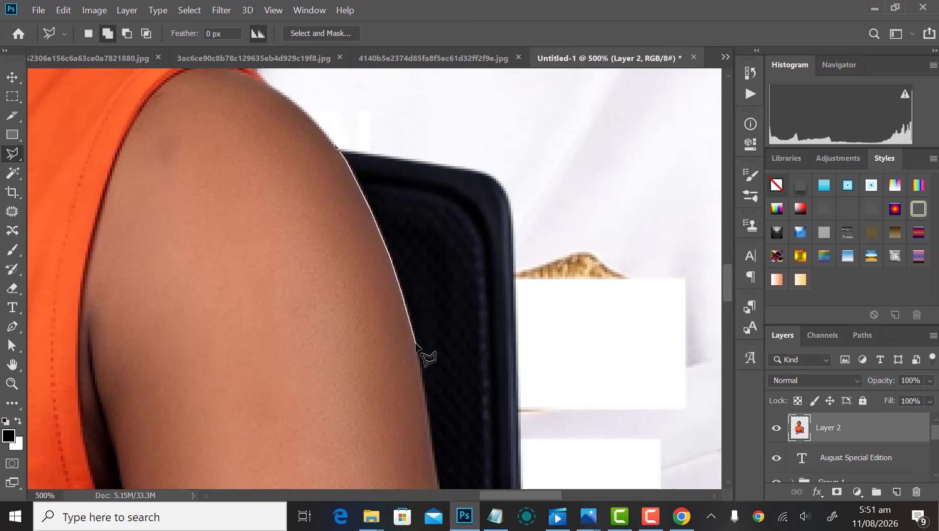
drag(423, 387, 410, 179)
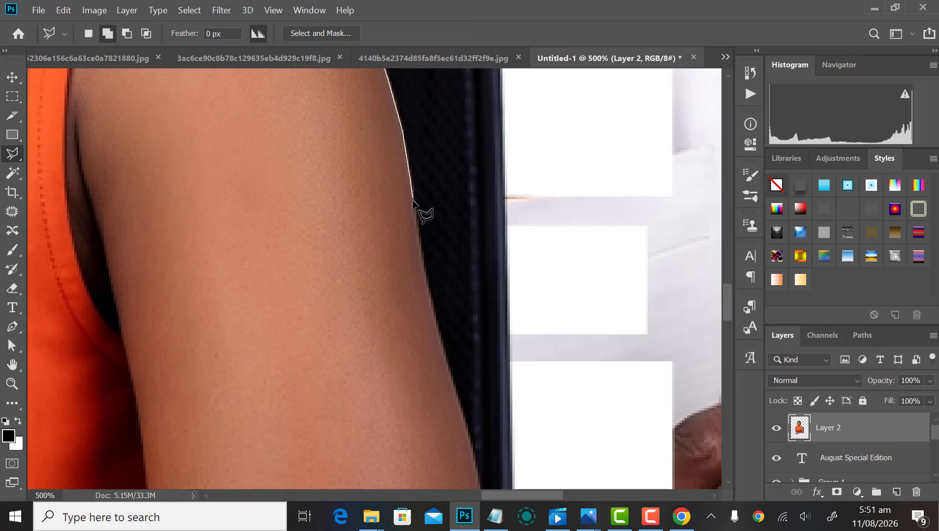
click(432, 311)
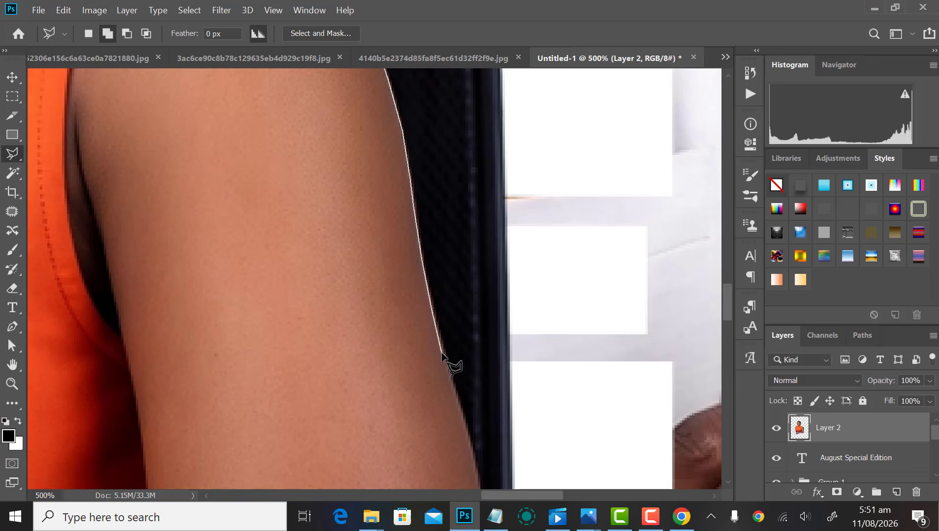
drag(451, 379, 415, 193)
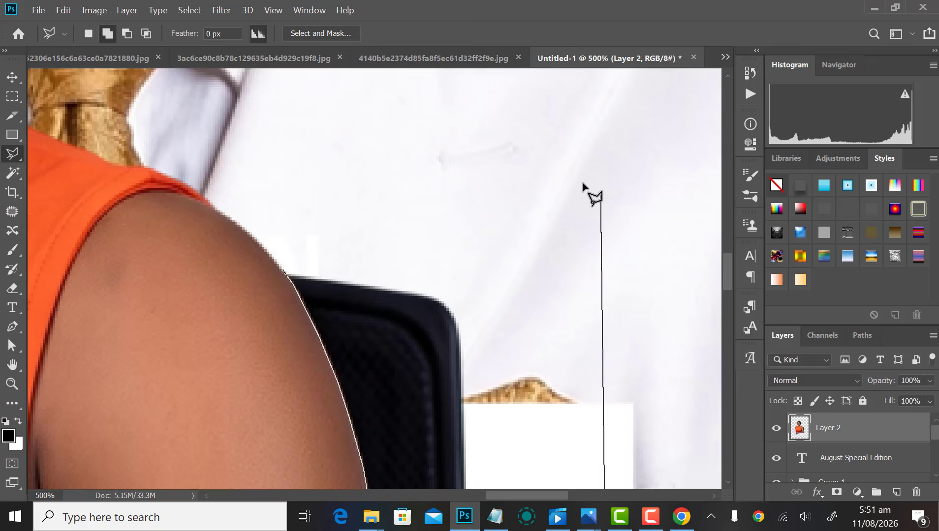
click(601, 195)
click(523, 159)
click(397, 152)
click(311, 154)
Step: Feather the chair selection by 0.2 px and delete the chair
right_click(480, 234)
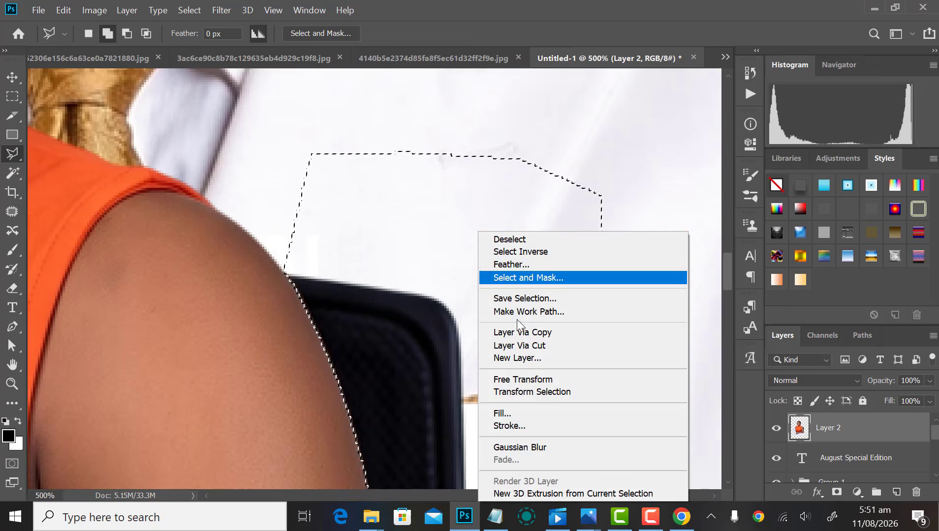
click(518, 269)
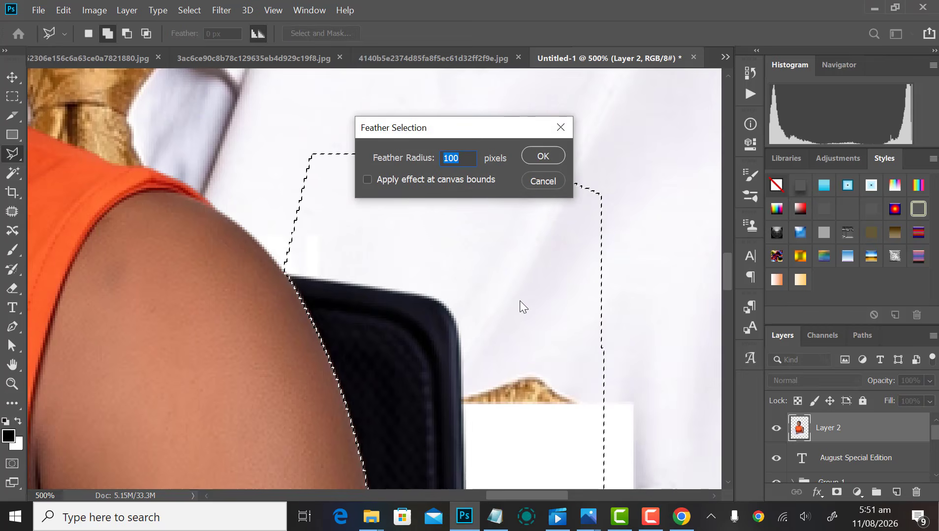
text(0.2)
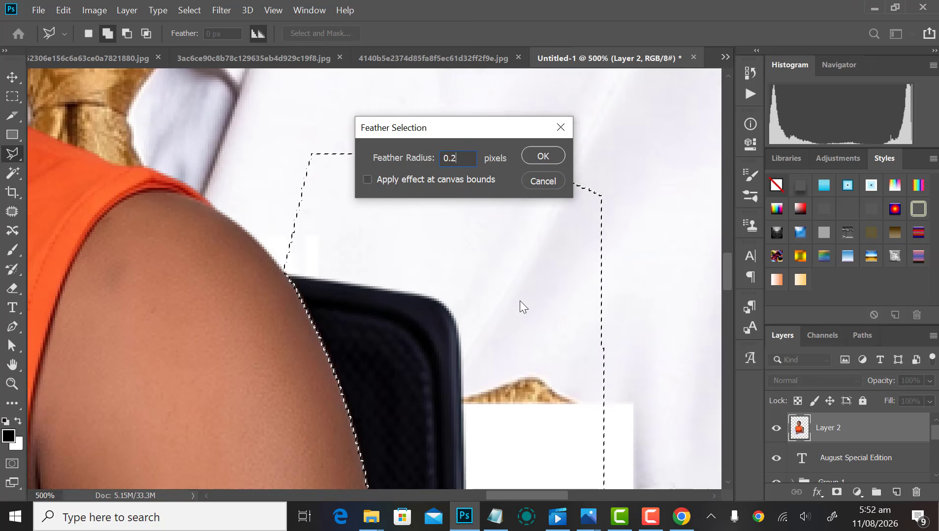
key(Return)
key(Delete)
key(ctrl+d)
Step: Outline the woman's lower body with the Polygonal Lasso
key(v)
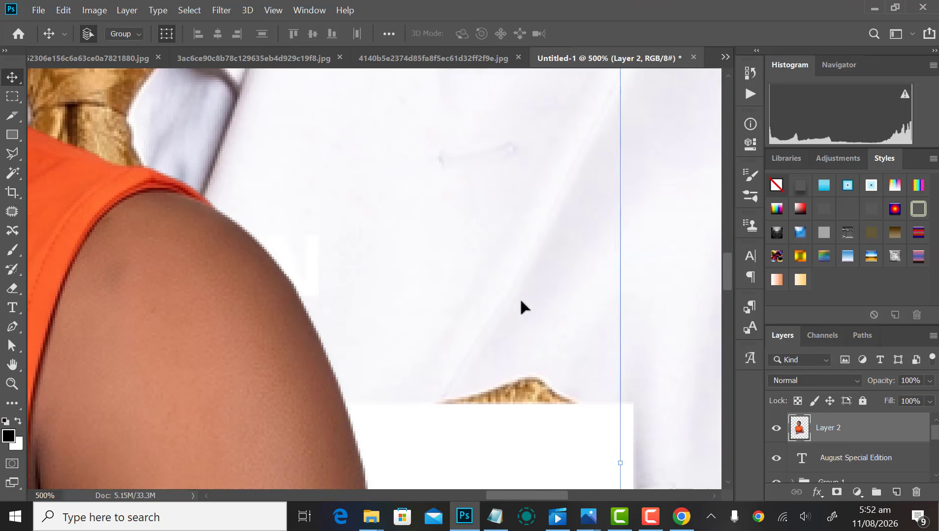
scroll(438, 359, down, 4)
scroll(357, 297, down, 2)
scroll(359, 275, down, 1)
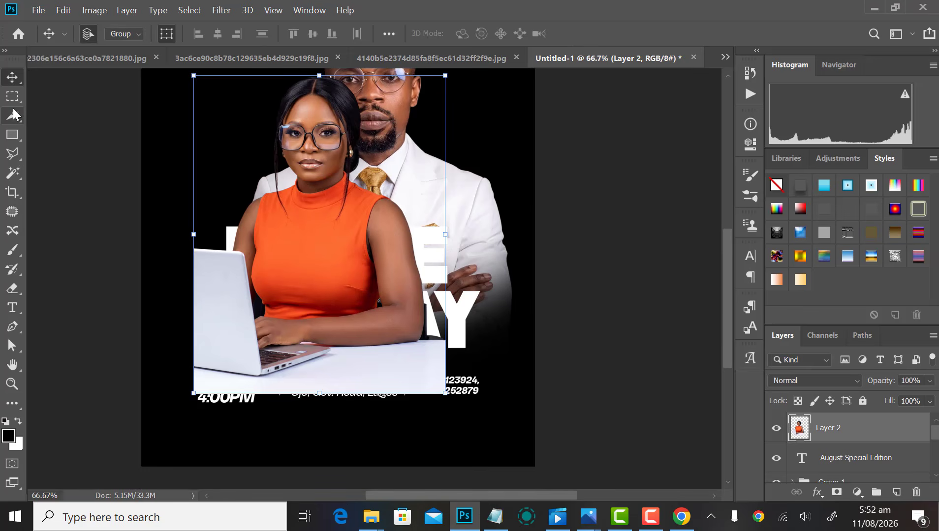
click(16, 147)
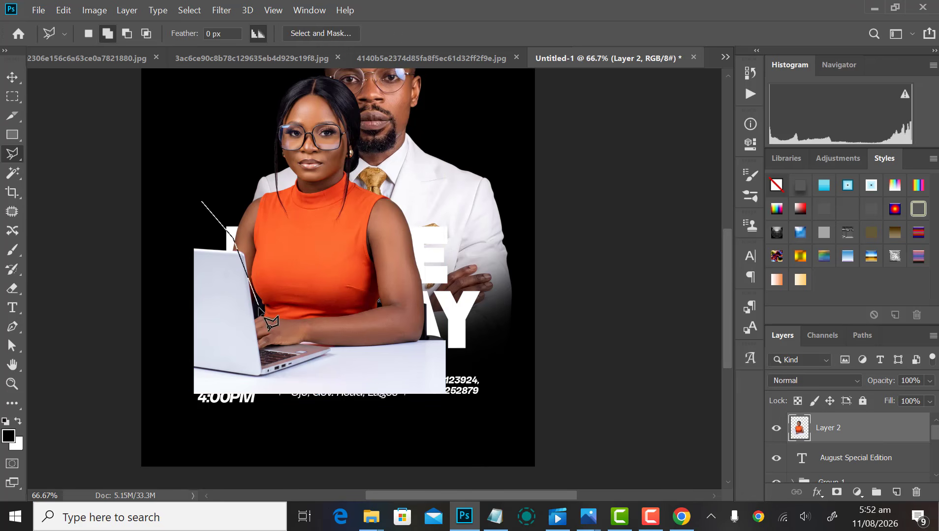
click(494, 248)
click(579, 336)
click(461, 450)
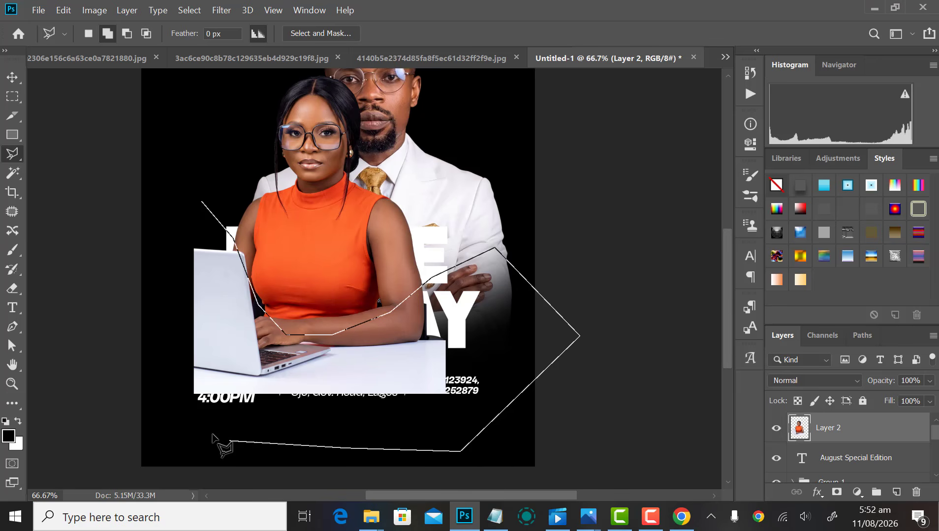
click(224, 437)
click(110, 403)
click(94, 353)
click(110, 258)
double_click(165, 181)
Step: Feather the lower-body selection by 100 px and delete it to fade her out
right_click(215, 317)
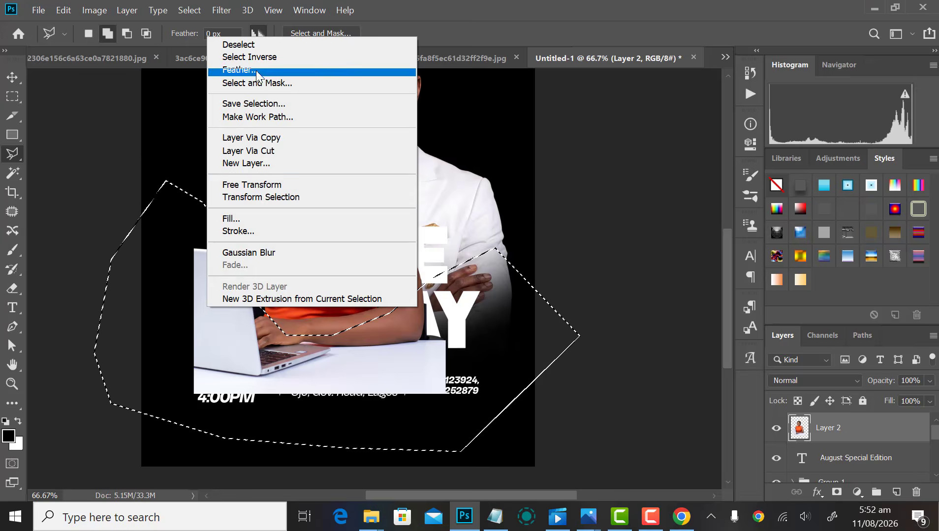
click(256, 69)
text(100)
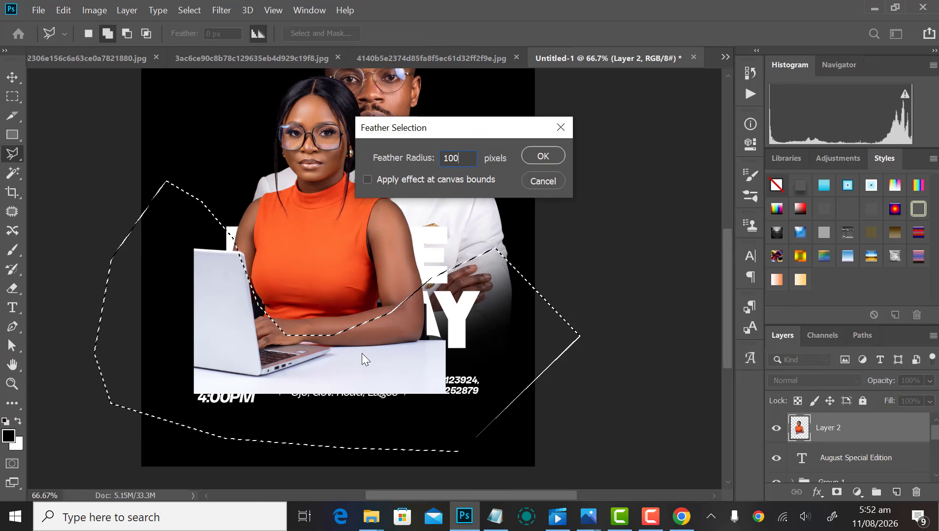
key(Return)
key(Delete)
key(Delete)
key(Delete)
key(Delete)
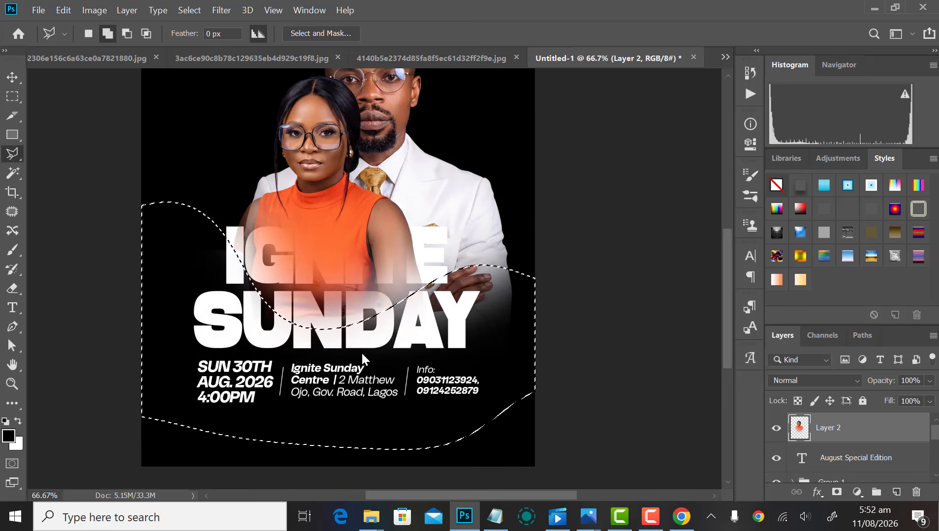
key(ctrl+d)
key(v)
scroll(348, 283, up, 3)
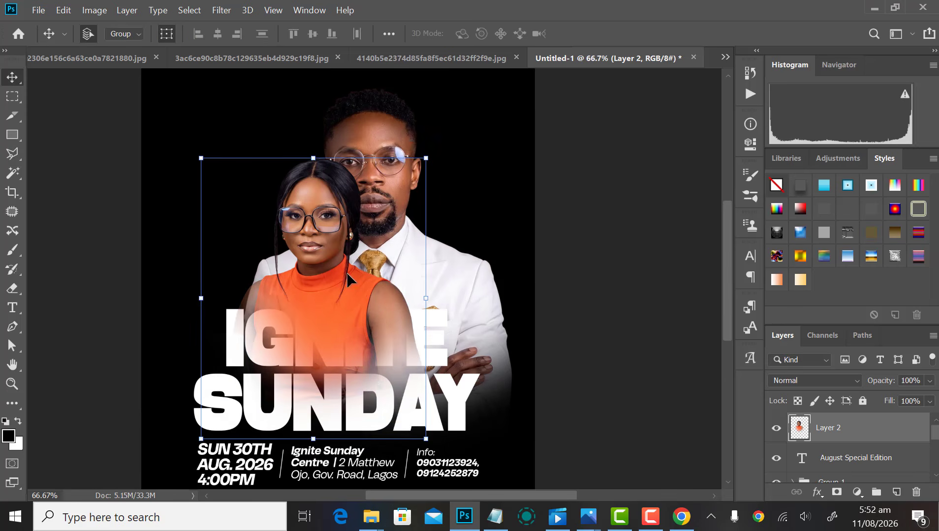
Step: Send the woman's photo behind the man's and shift it slightly right
drag(350, 274, 297, 221)
key(ctrl+shift+[)
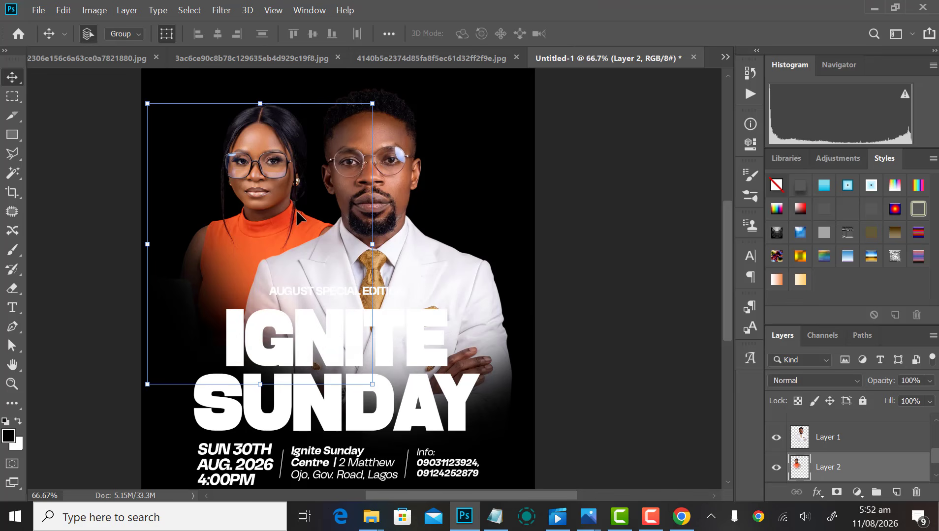
drag(274, 181, 287, 192)
key(ctrl+minus)
key(ctrl+minus)
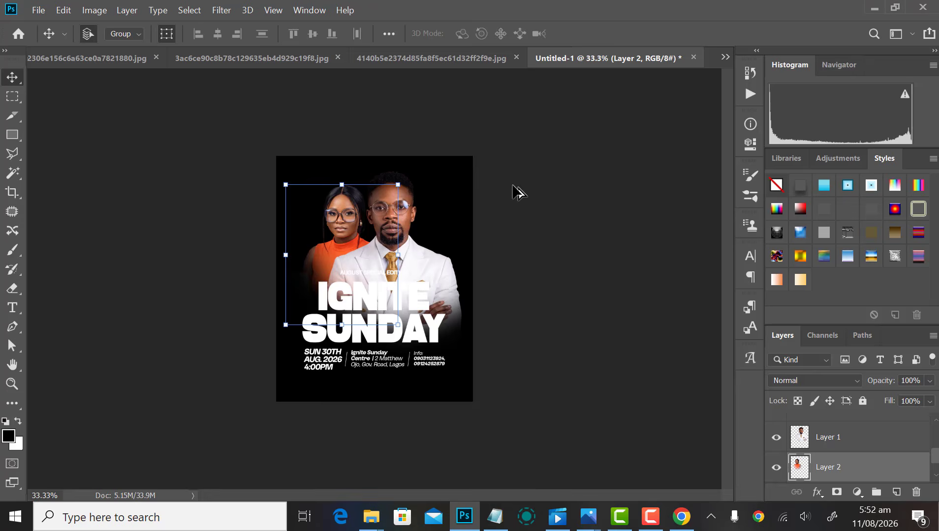
click(534, 191)
key(ctrl+minus)
key(ctrl+minus)
key(ctrl+plus)
key(ctrl+plus)
Step: Shrink the man's photo to about 96%
click(395, 192)
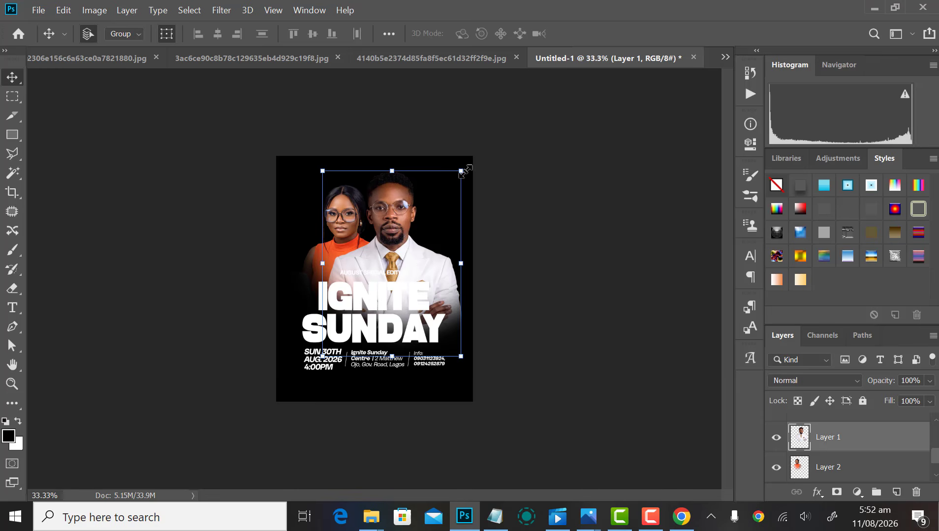
drag(464, 170, 462, 168)
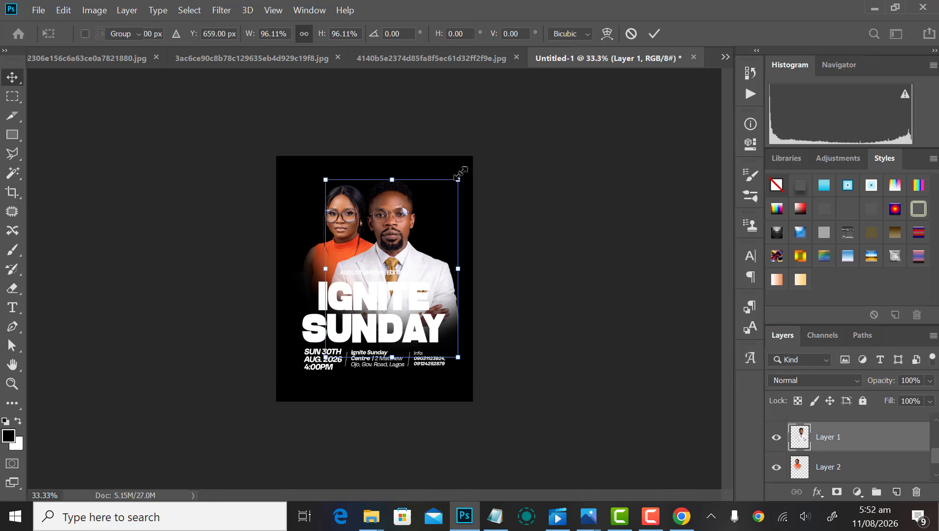
key(Return)
Step: Enlarge the woman's photo to about 113% so it sits higher behind the man
click(454, 209)
scroll(360, 192, up, 2)
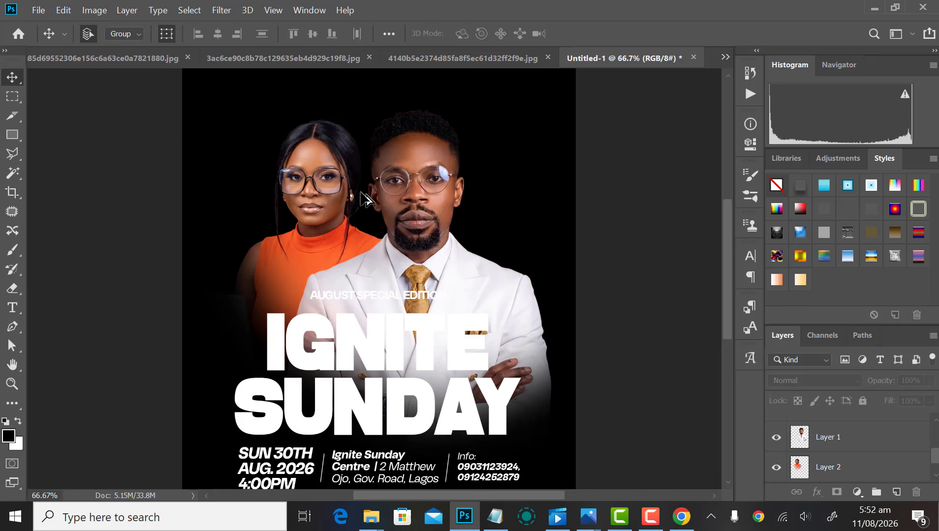
click(323, 193)
scroll(323, 197, up, 3)
drag(323, 212, 325, 215)
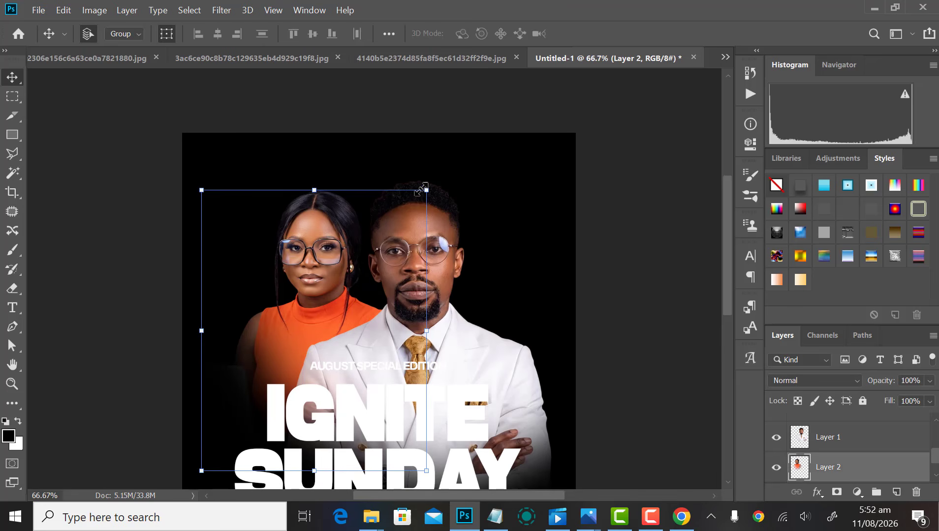
drag(421, 188, 430, 168)
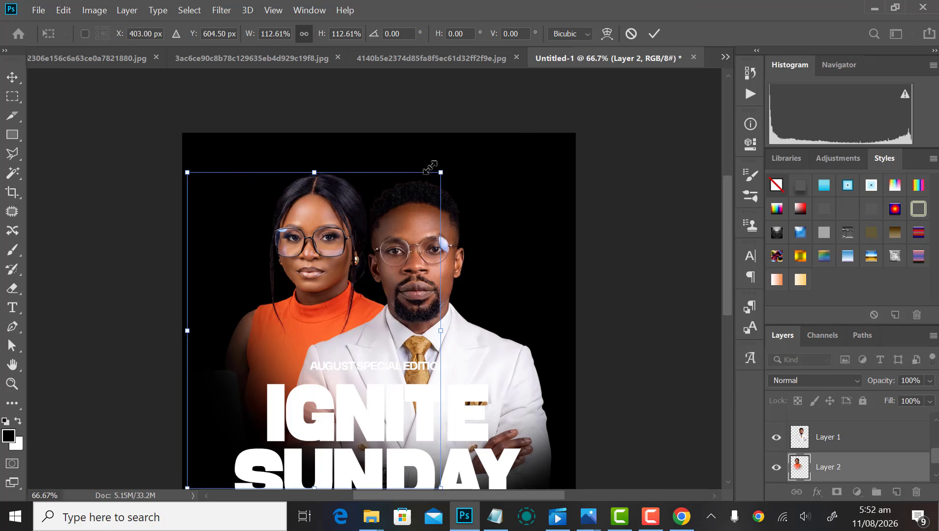
key(Return)
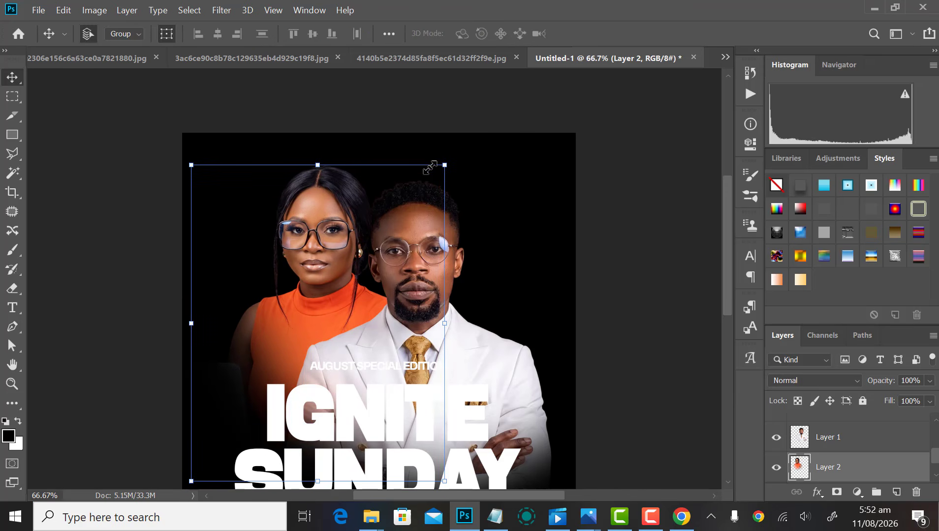
scroll(430, 168, down, 2)
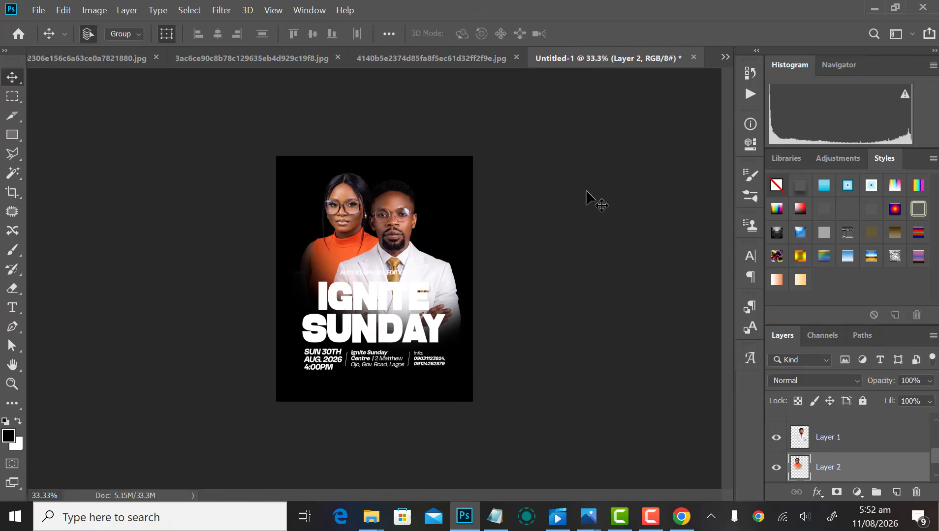
click(585, 192)
scroll(506, 230, down, 1)
scroll(492, 236, up, 2)
scroll(407, 278, down, 1)
Step: Nudge the AUGUST SPECIAL EDITION line slightly down
scroll(407, 278, up, 3)
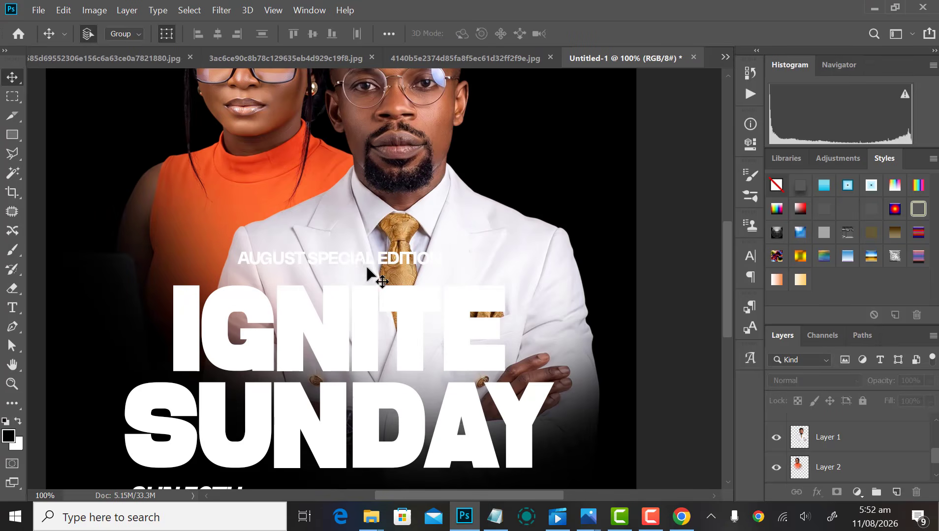
click(357, 260)
key(Down)
key(Down)
key(Down)
key(Down)
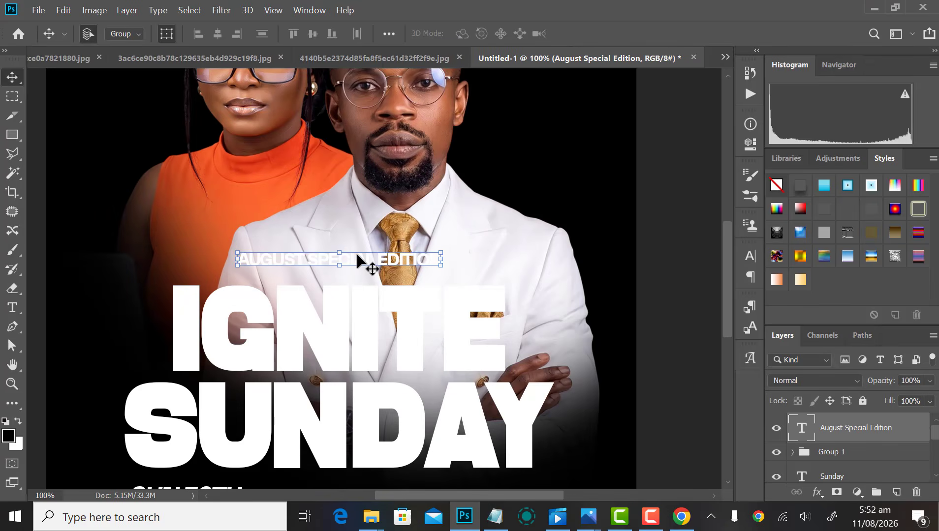
key(shift+Down)
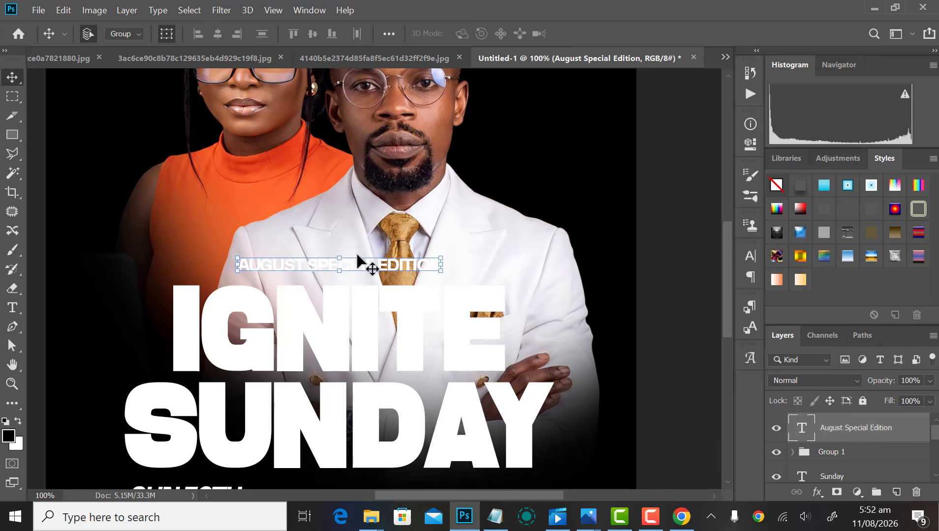
Step: Copy the line below the event details, scale it to 75%, and retype it as ENTHRONEDLIFE
scroll(397, 291, down, 5)
drag(381, 197, 382, 452)
scroll(383, 453, down, 5)
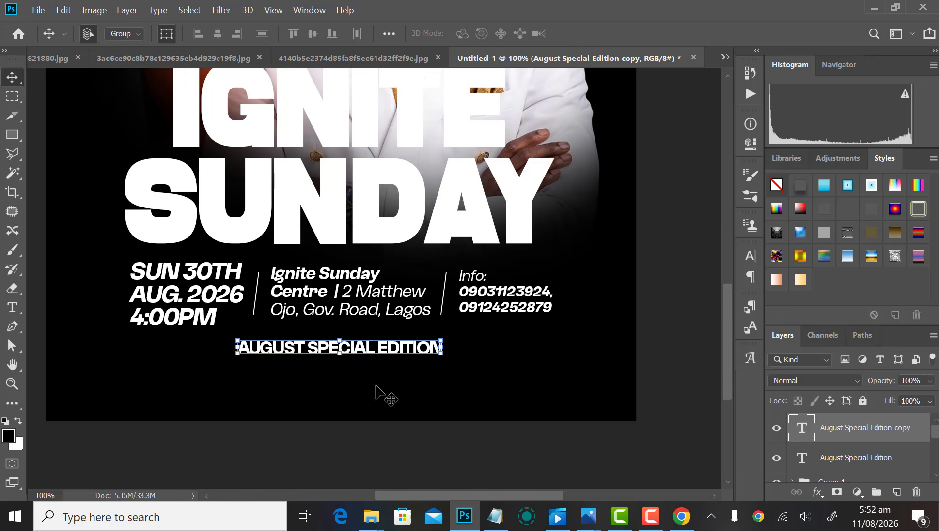
drag(442, 324, 414, 333)
key(Return)
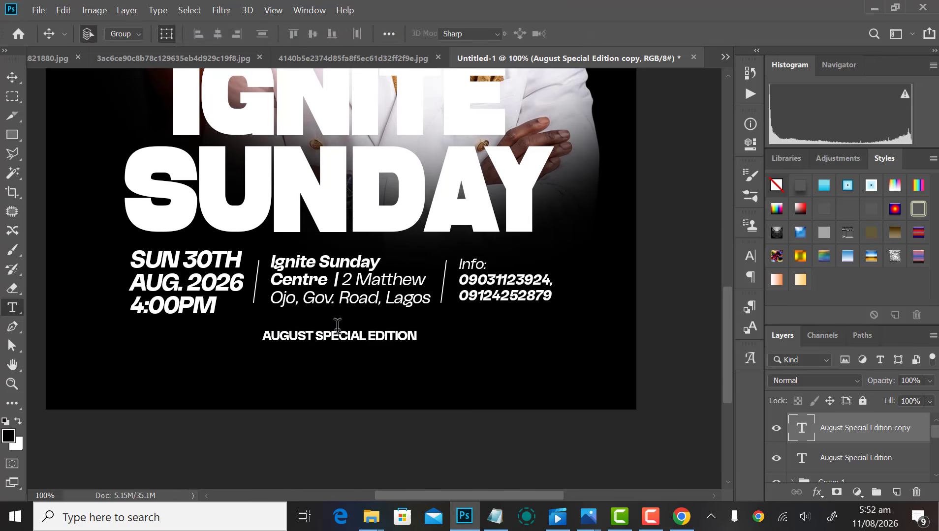
key(t)
triple_click(339, 325)
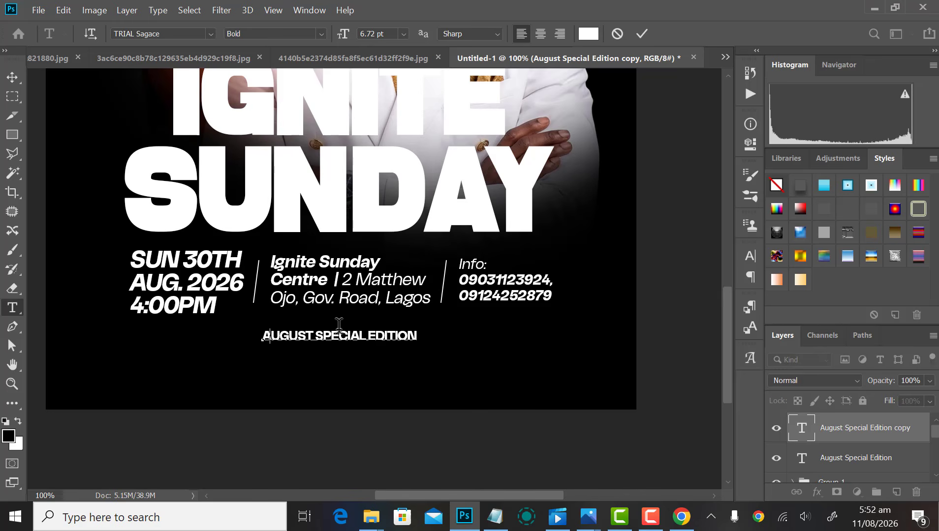
text(ENTHRONEDLIFE)
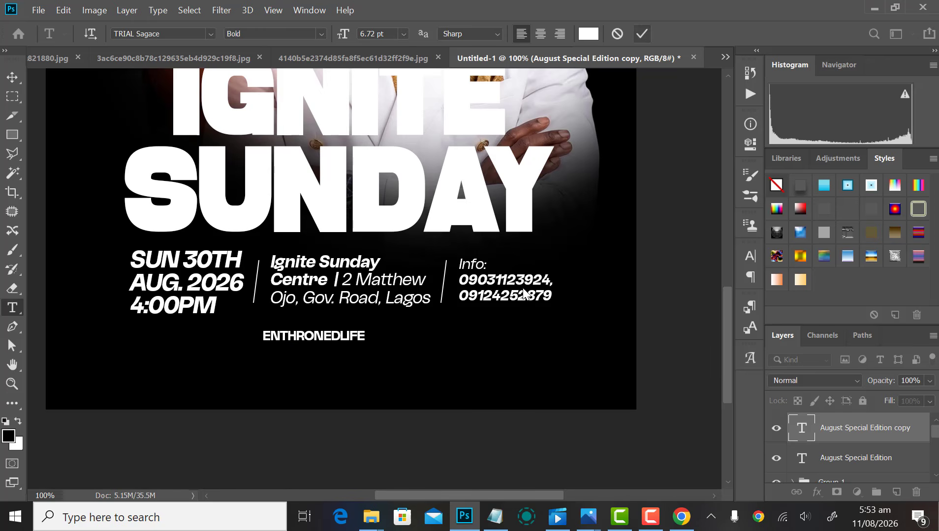
key(ctrl+Return)
Step: Select and copy the pastor's name line from the Notepad flyer notes, then return to Photoshop
key(v)
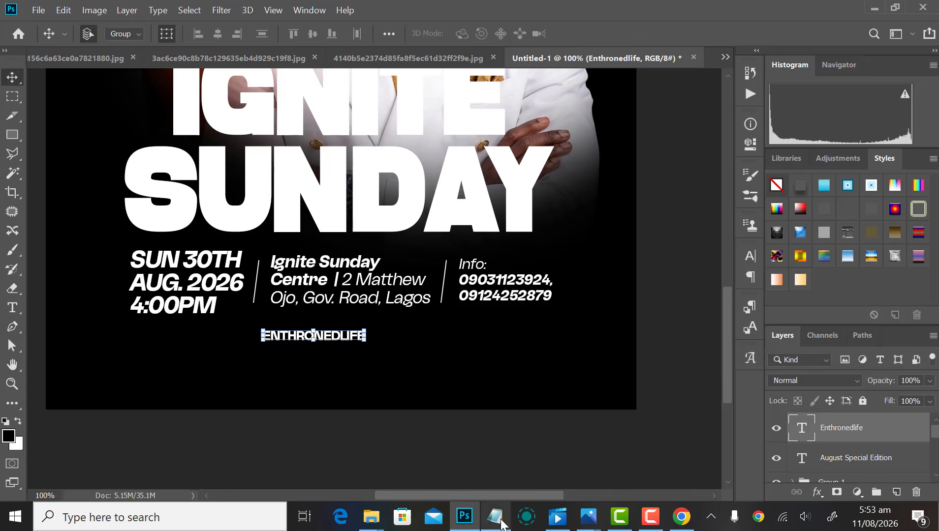
click(494, 518)
click(696, 450)
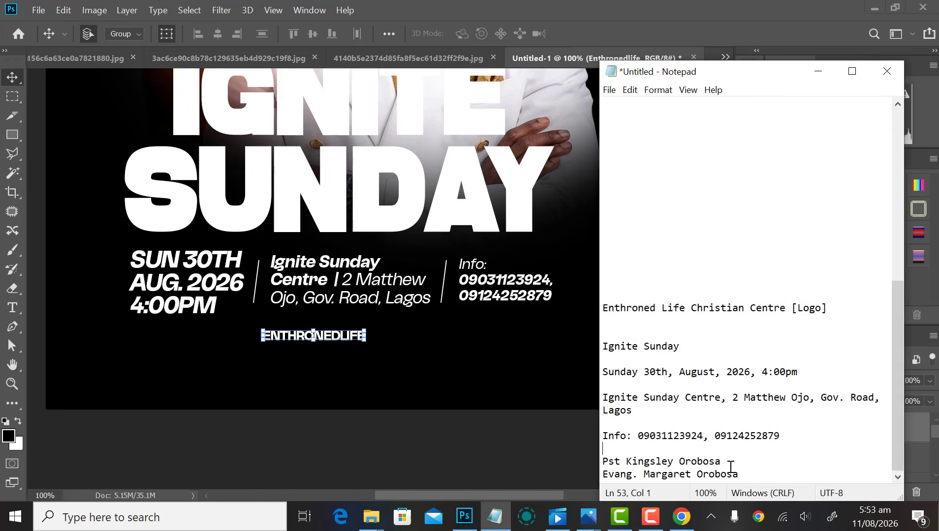
drag(738, 474, 654, 475)
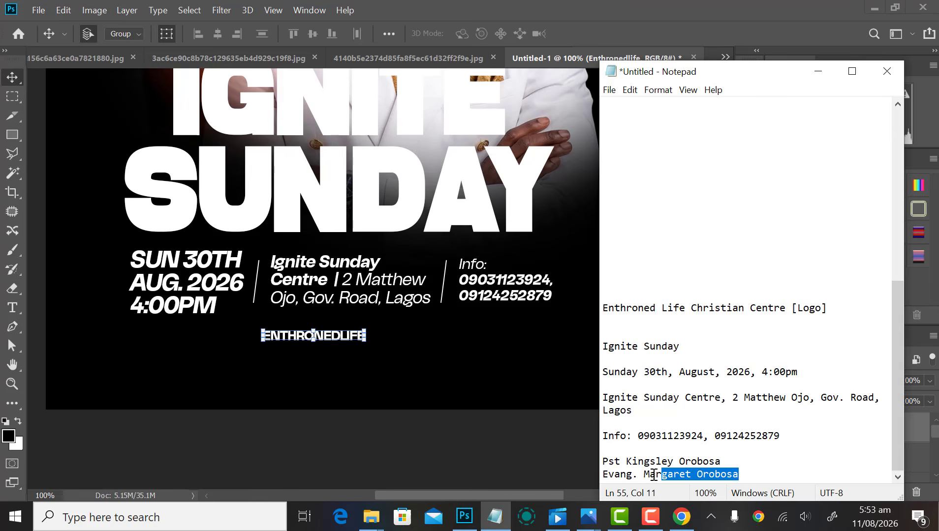
click(690, 465)
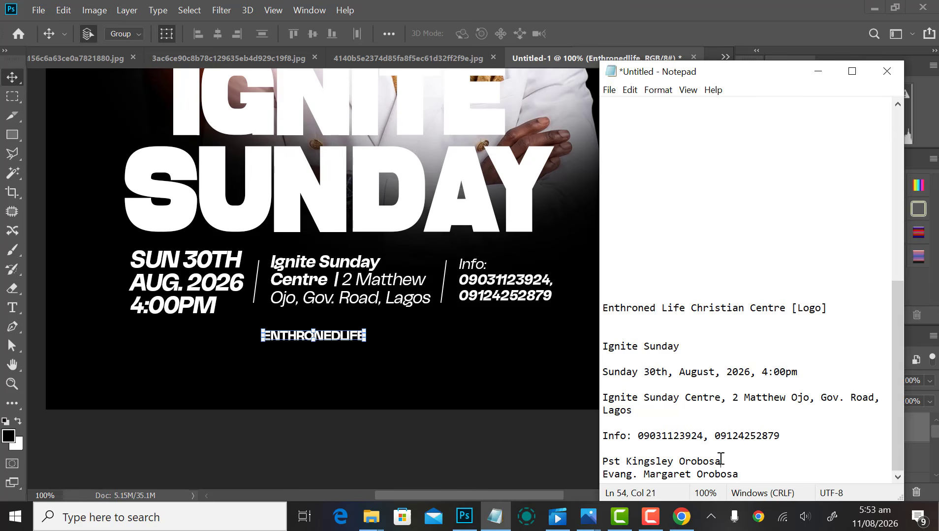
drag(721, 461, 610, 464)
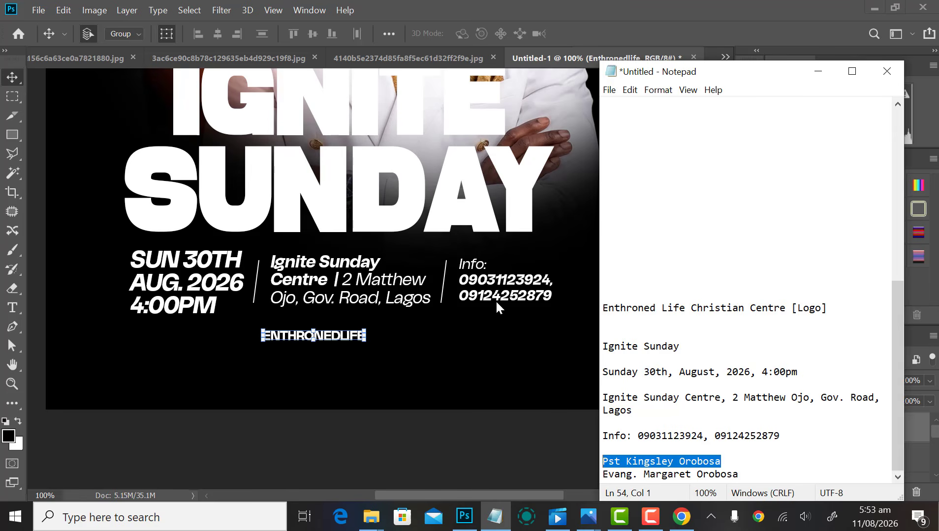
click(456, 393)
scroll(389, 339, down, 2)
scroll(288, 226, up, 1)
Step: Duplicate the AUGUST SPECIAL EDITION text layer and place the copy beside the man's face
scroll(291, 225, down, 2)
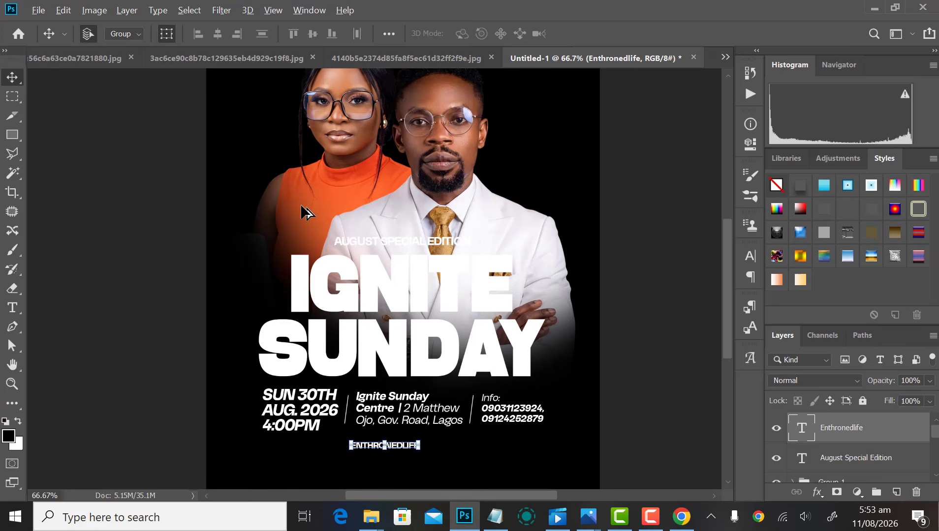
scroll(367, 234, up, 1)
scroll(419, 297, up, 1)
click(418, 298)
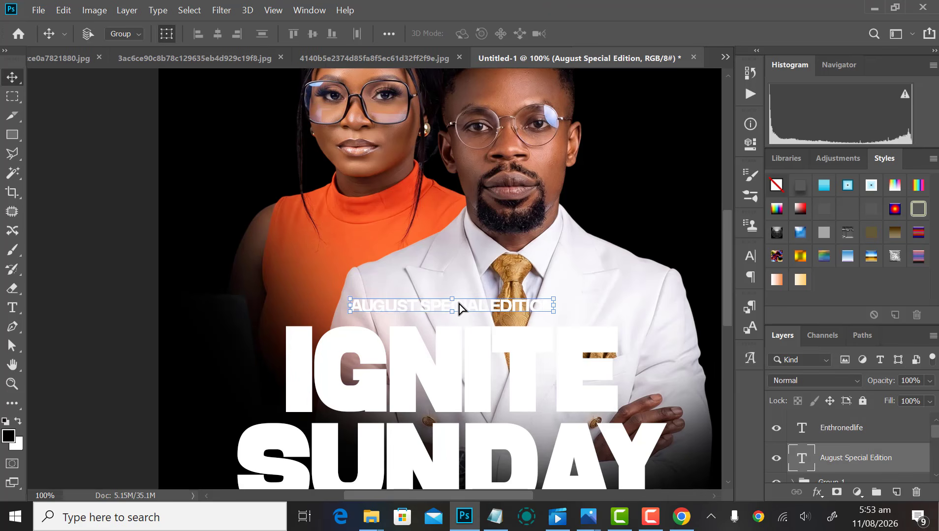
key(ctrl+t)
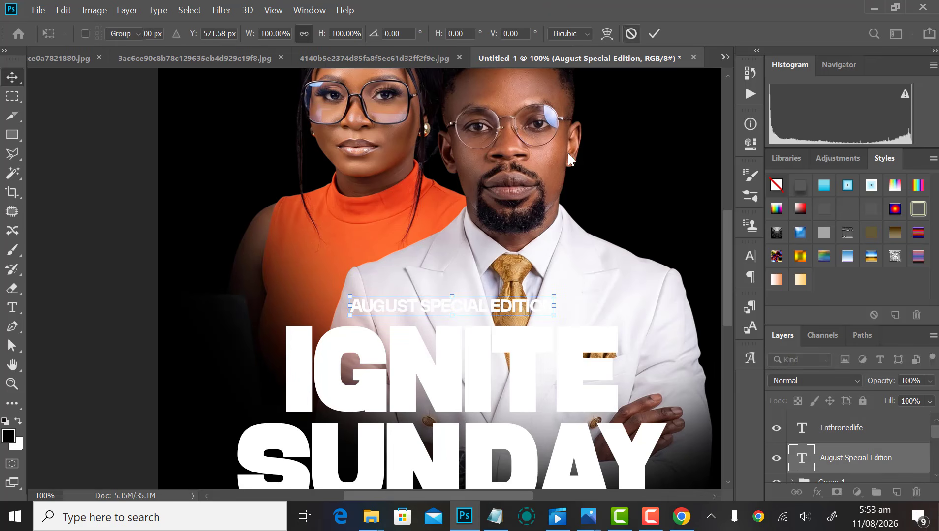
key(Return)
drag(475, 291, 476, 294)
drag(470, 237, 470, 237)
drag(572, 301, 381, 362)
drag(274, 300, 495, 243)
Step: Replace the copy's text with the pastor's name on three lines and shrink it to about 81%
key(t)
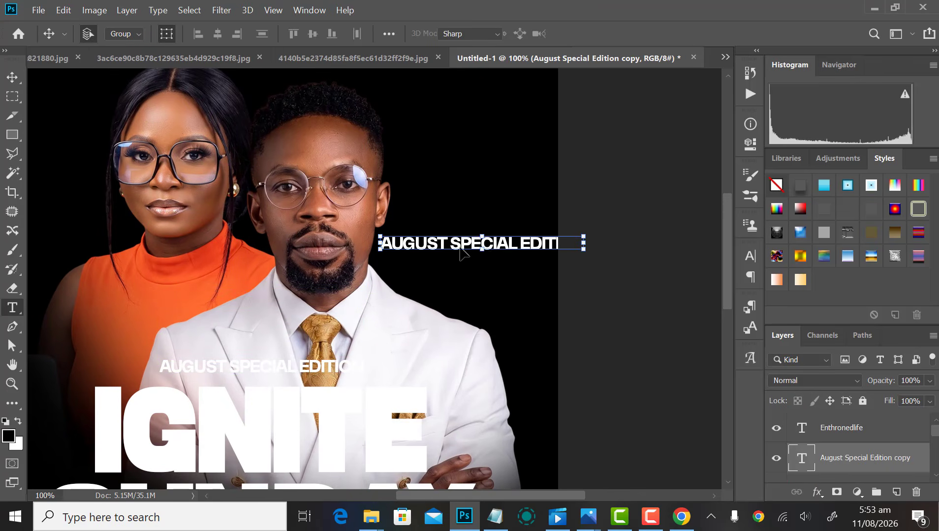
click(466, 238)
key(ctrl+a)
key(ctrl+v)
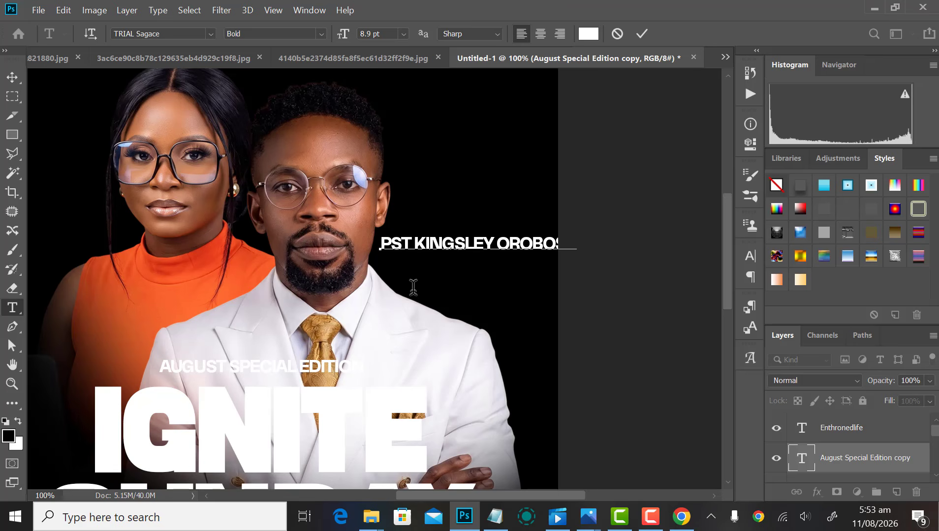
key(Return)
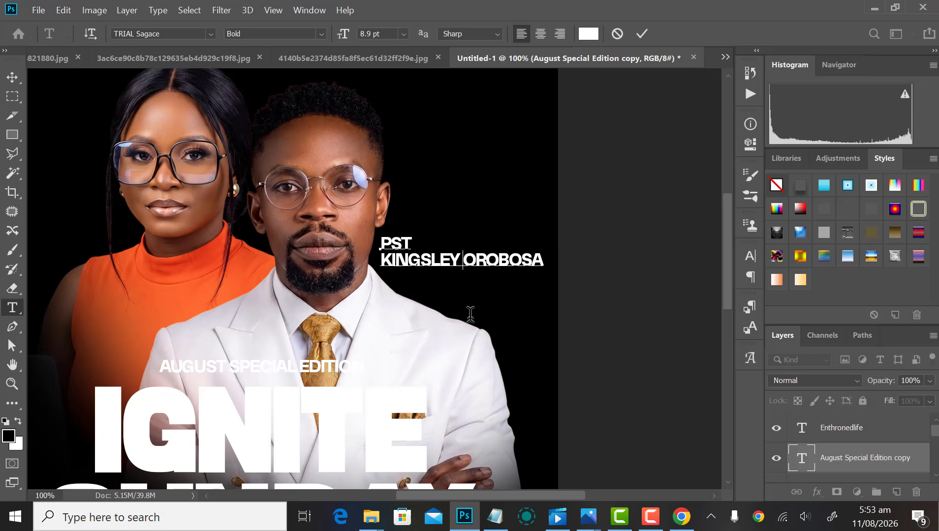
key(Return)
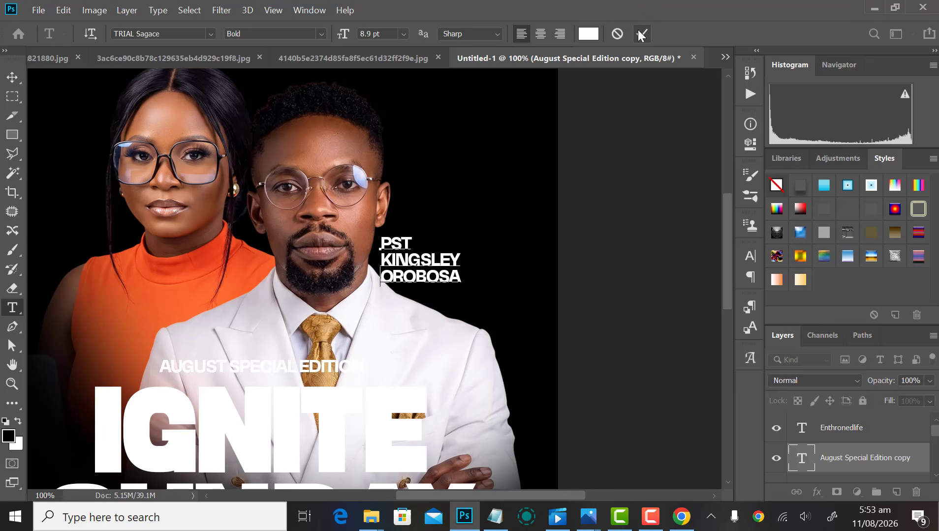
key(v)
drag(432, 274, 462, 268)
drag(492, 228, 486, 231)
Step: Apply the name label resize and nudge the man's photo slightly sideways
key(Return)
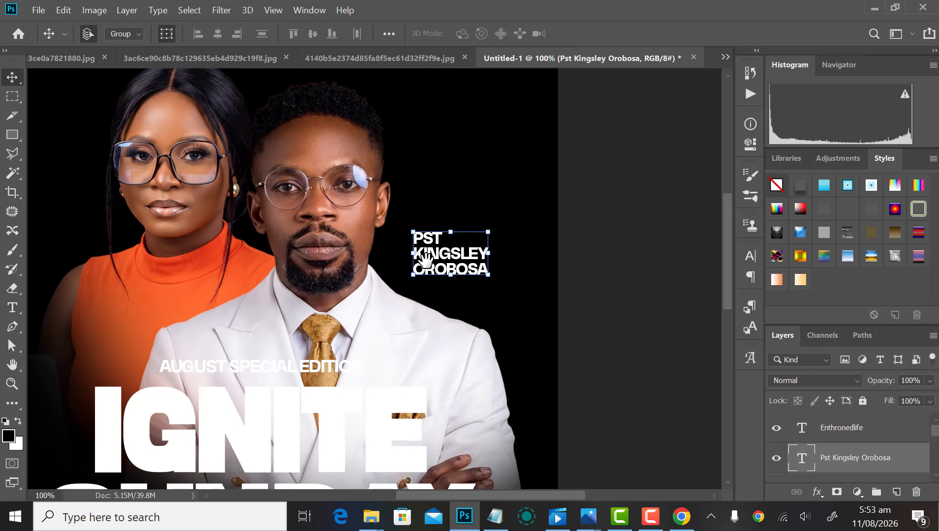
drag(407, 284, 154, 354)
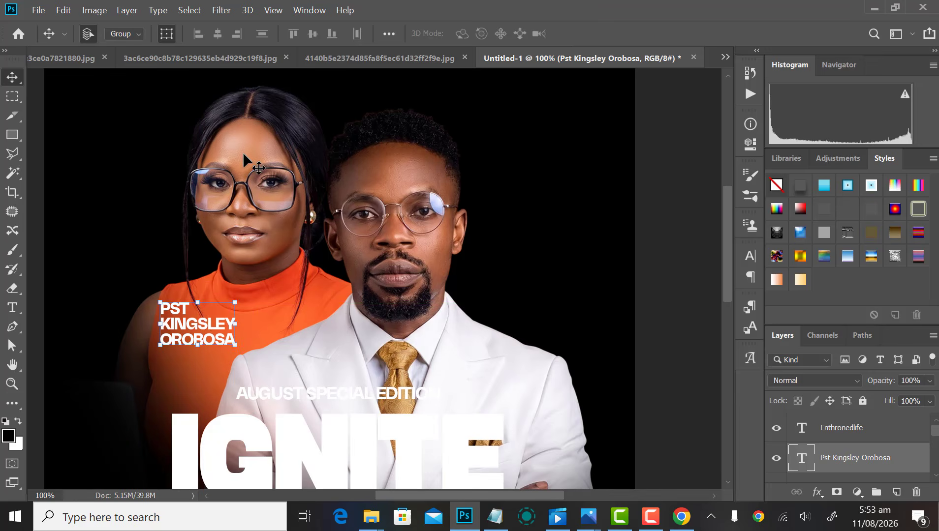
key(ctrl+minus)
click(357, 202)
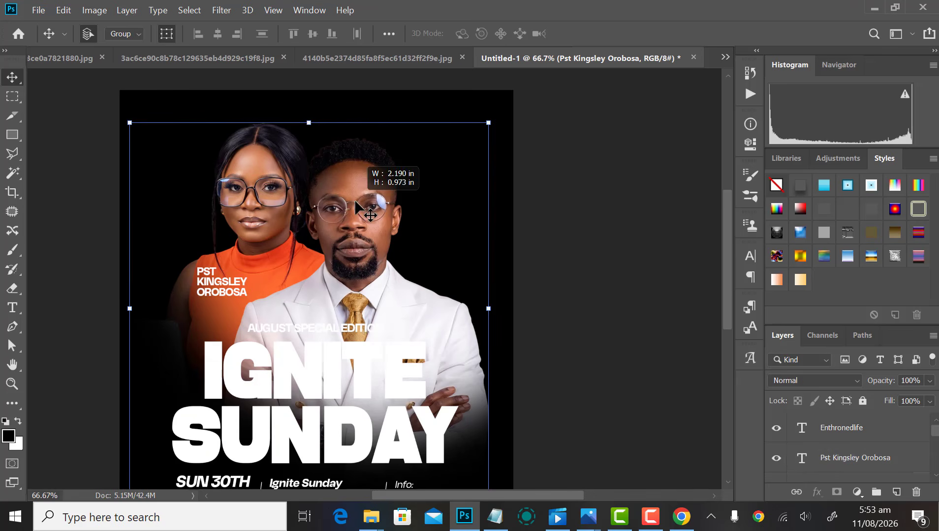
key(shift+Right)
key(shift+Right)
key(shift+Right)
key(shift+Right)
key(shift+Left)
key(shift+Left)
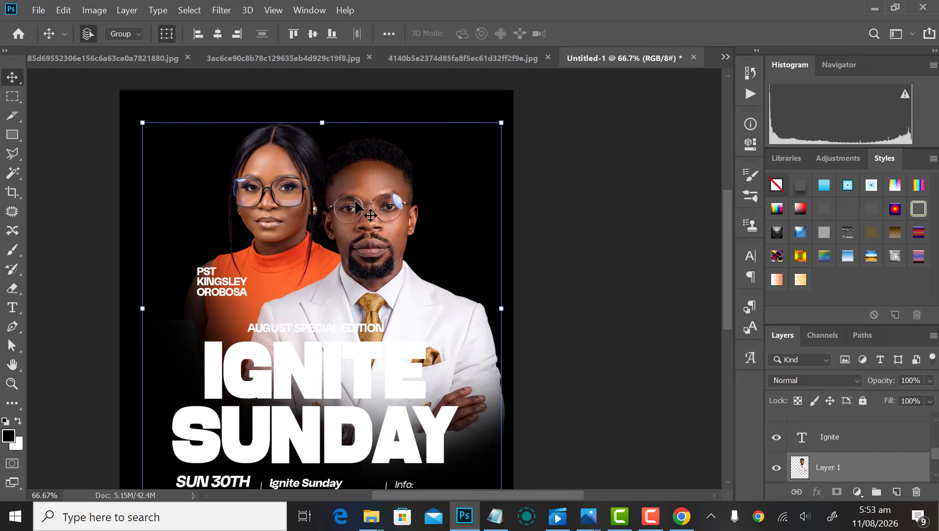
key(shift+Left)
click(614, 165)
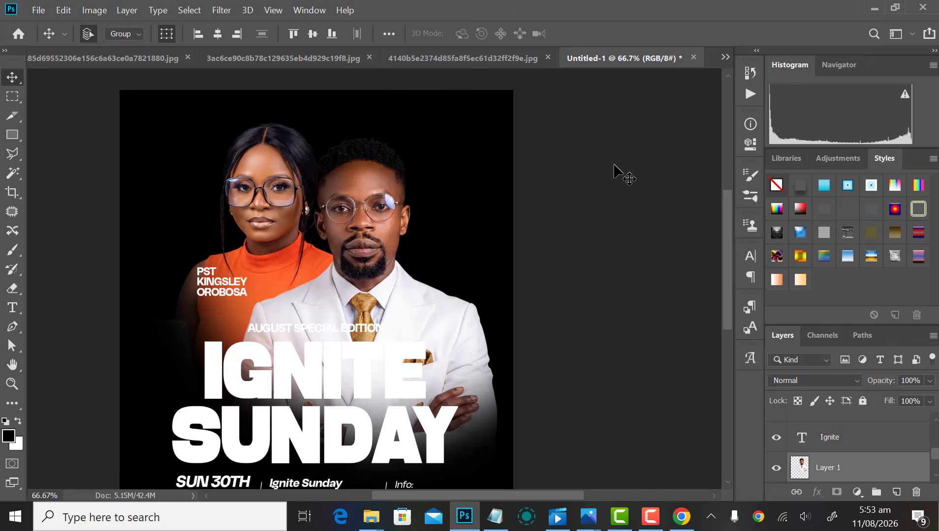
key(ctrl+minus)
key(ctrl+minus)
key(ctrl+minus)
key(ctrl+plus)
key(ctrl+plus)
key(ctrl+plus)
key(ctrl+plus)
Step: Move the name label over the woman's shoulder and start editing a copy above it
drag(301, 239, 283, 186)
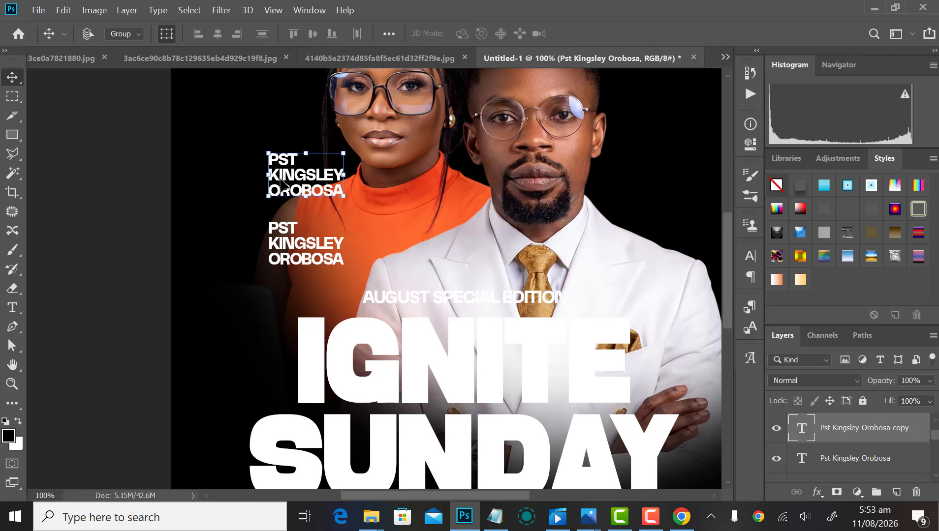
key(t)
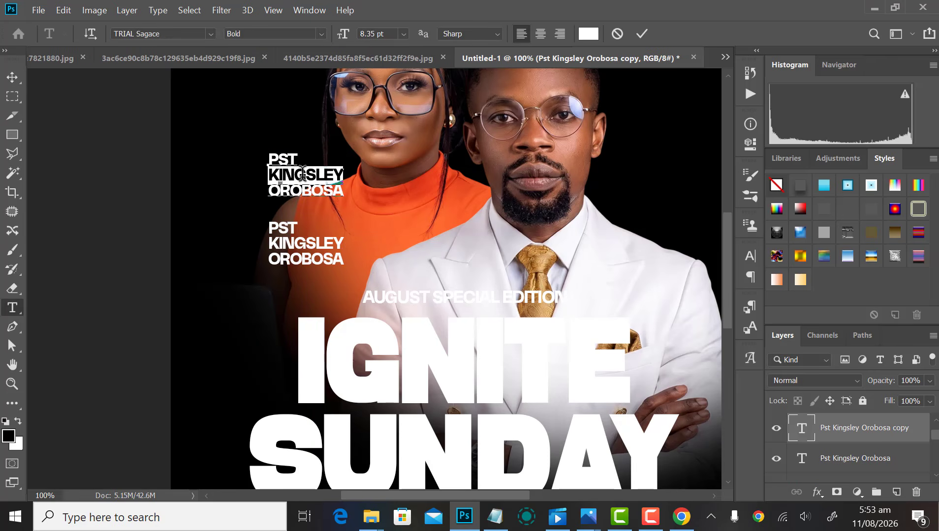
click(303, 174)
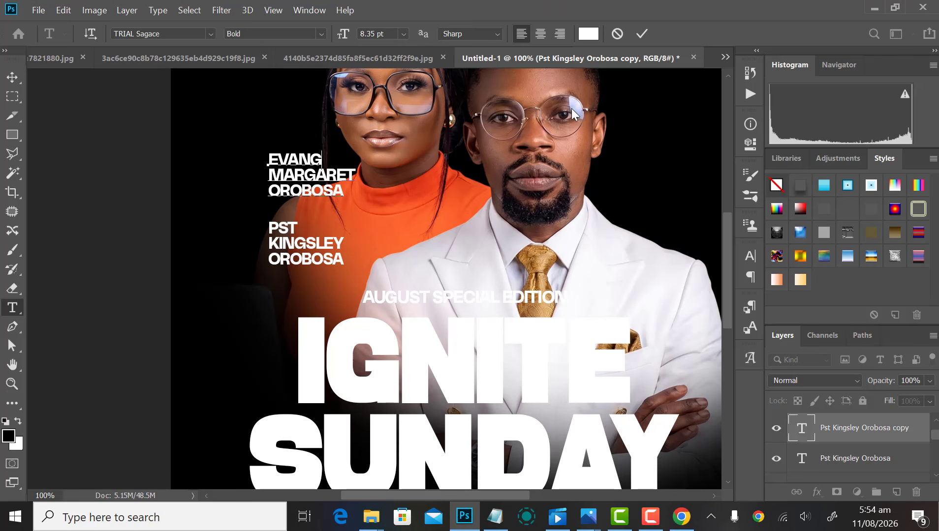
Step: Set the word EVANG in the woman's name text to Medium weight
key(ctrl+Return)
key(v)
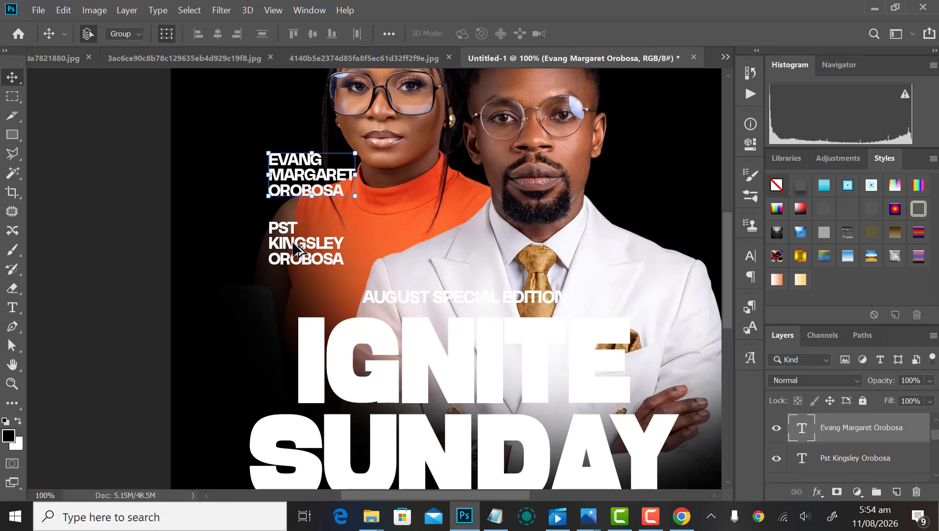
shift+click(305, 256)
key(t)
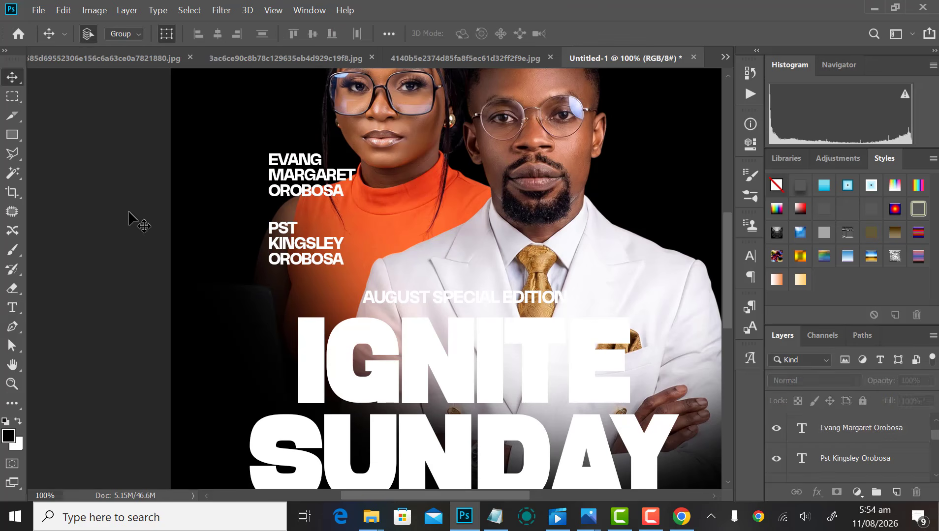
click(297, 155)
double_click(297, 156)
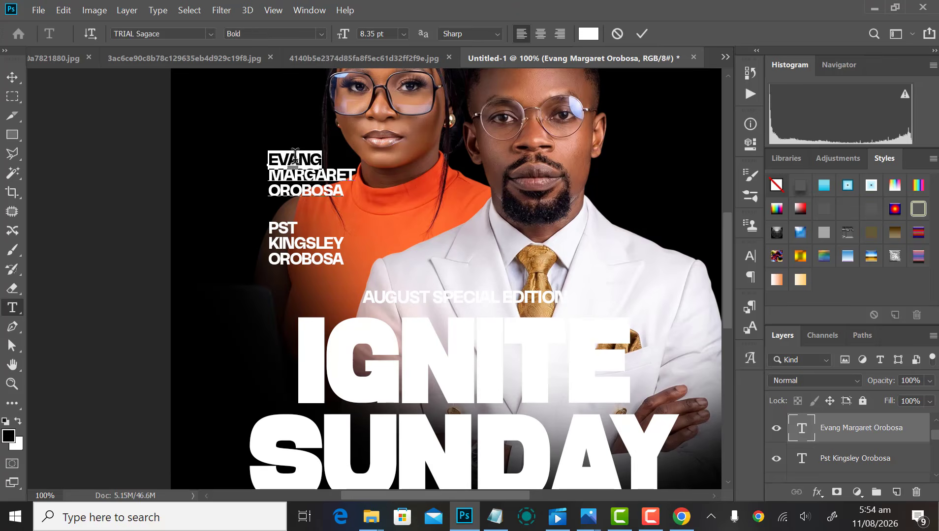
click(322, 33)
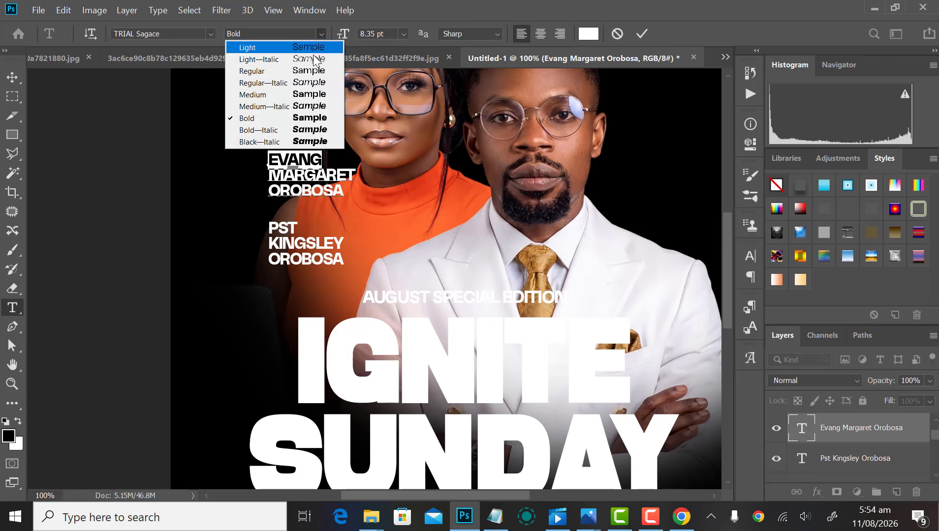
click(264, 95)
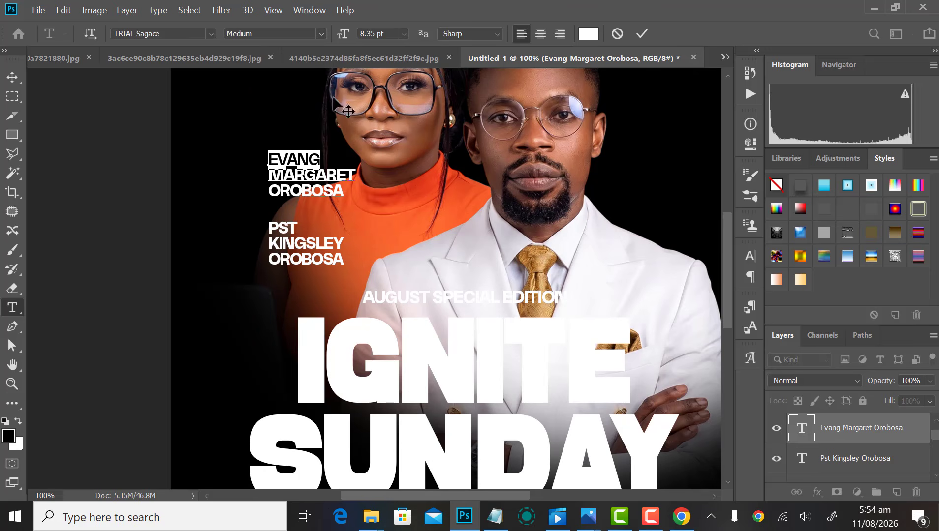
click(642, 34)
Step: Set the word PST in the man's name text to Medium weight
click(276, 222)
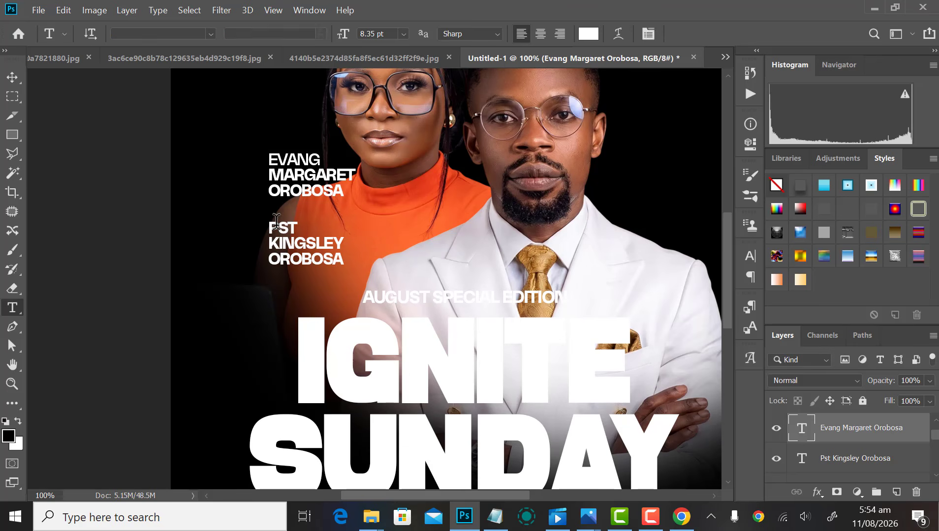
click(322, 34)
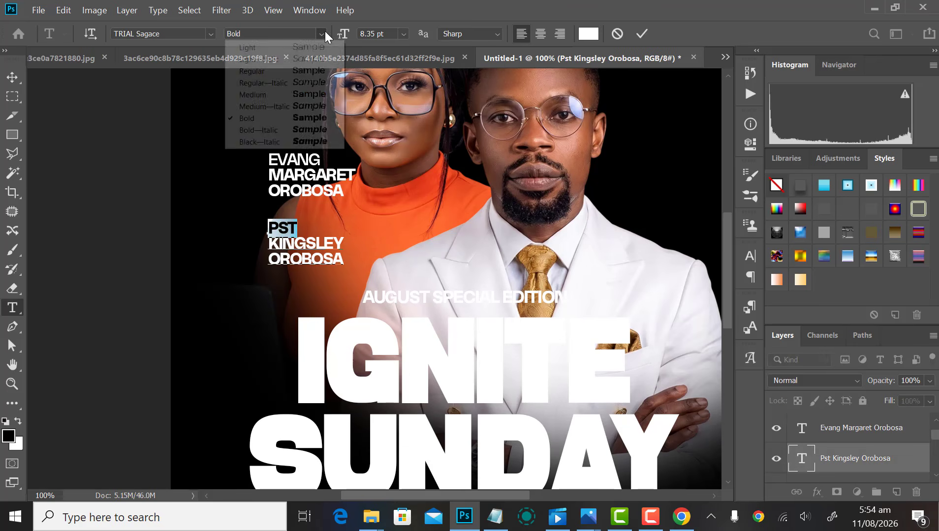
click(253, 95)
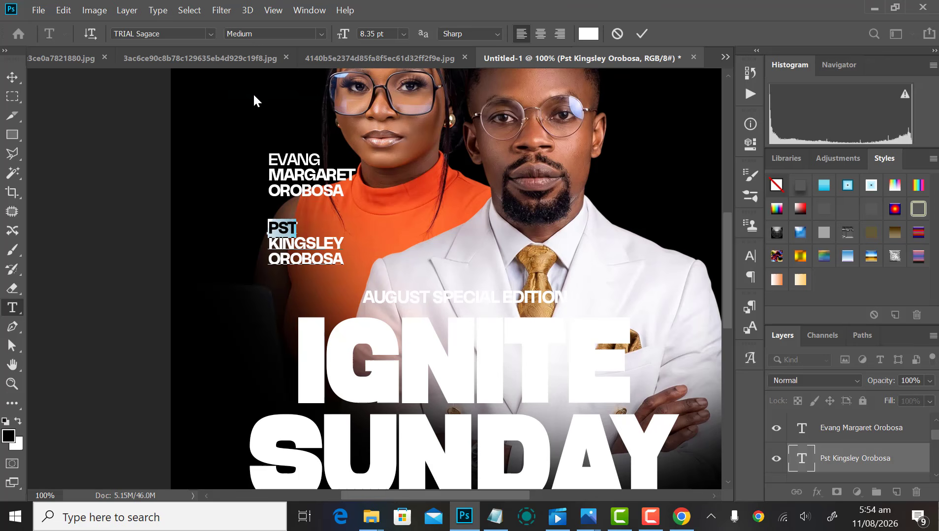
click(643, 34)
Step: Nudge both name texts slightly down with the arrow keys
key(v)
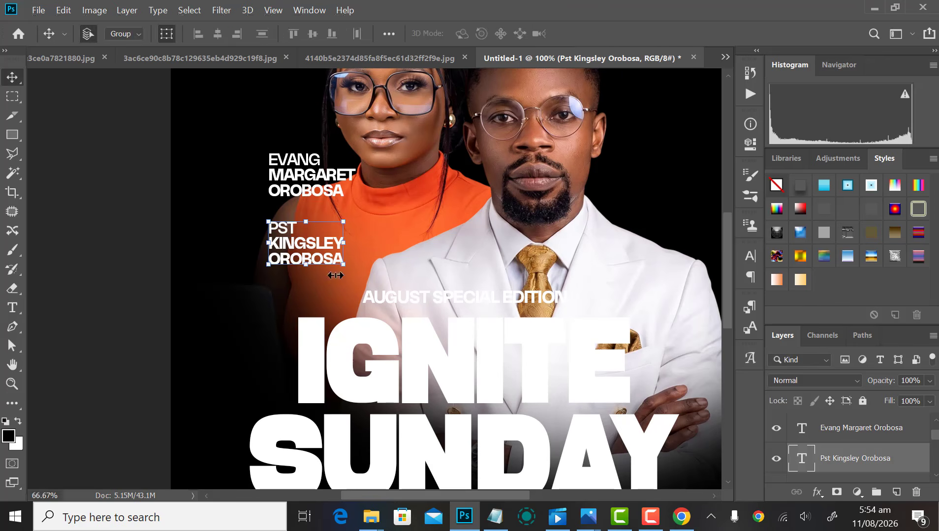
scroll(336, 276, down, 1)
scroll(377, 246, up, 1)
shift+click(294, 192)
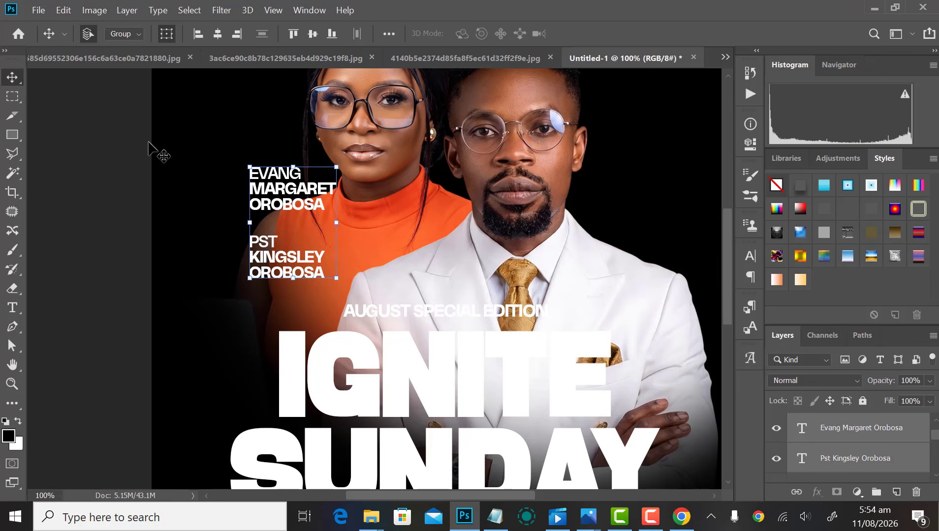
key(Right)
key(Right)
key(Left)
key(Left)
key(Down)
key(Down)
key(Down)
key(Down)
key(Down)
key(Down)
key(Down)
key(Down)
key(Down)
key(Down)
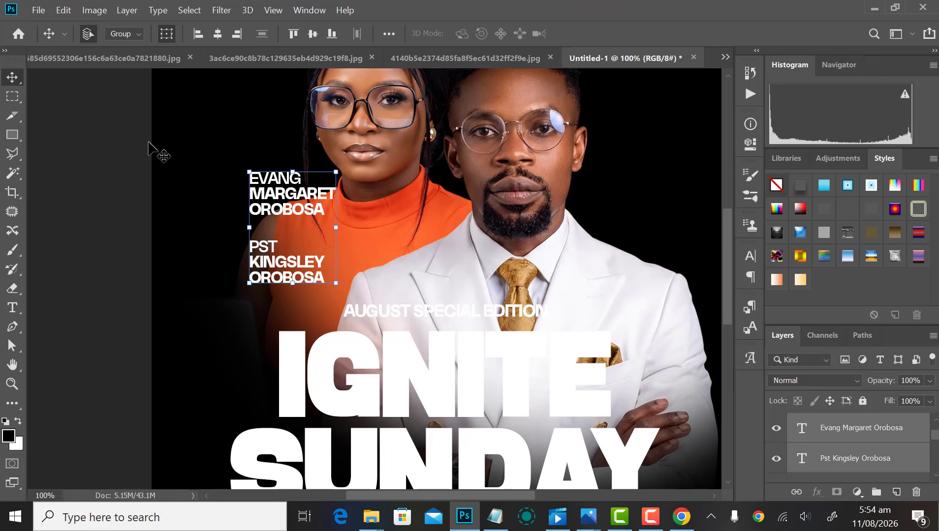
Step: Shift the title and details text layers slightly down, leaving the photos in place
key(ctrl+minus)
key(ctrl+minus)
key(ctrl+minus)
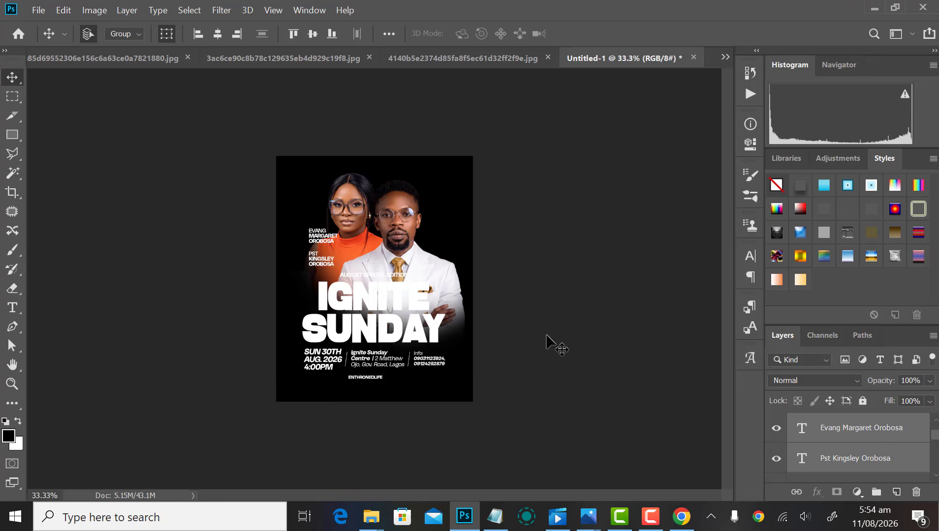
drag(274, 409, 459, 270)
shift+click(403, 219)
shift+click(361, 193)
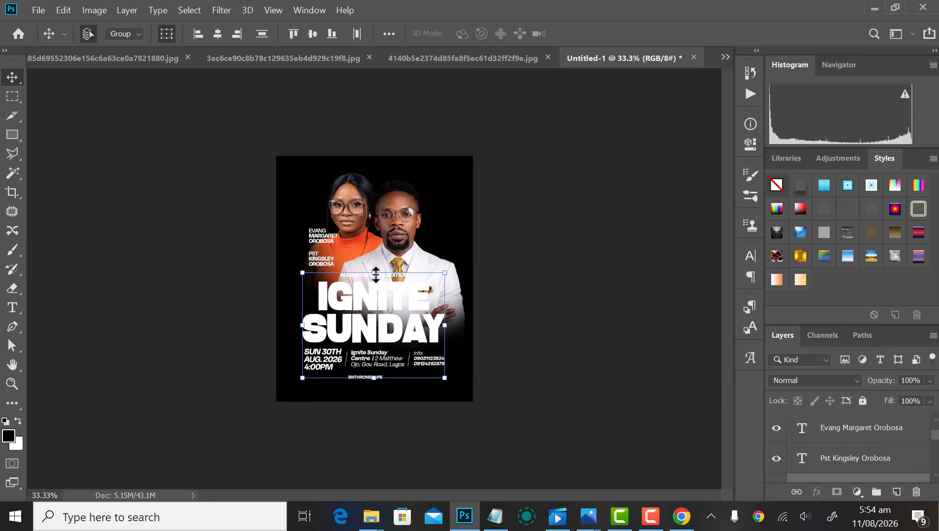
key(shift+Down)
key(shift+Down)
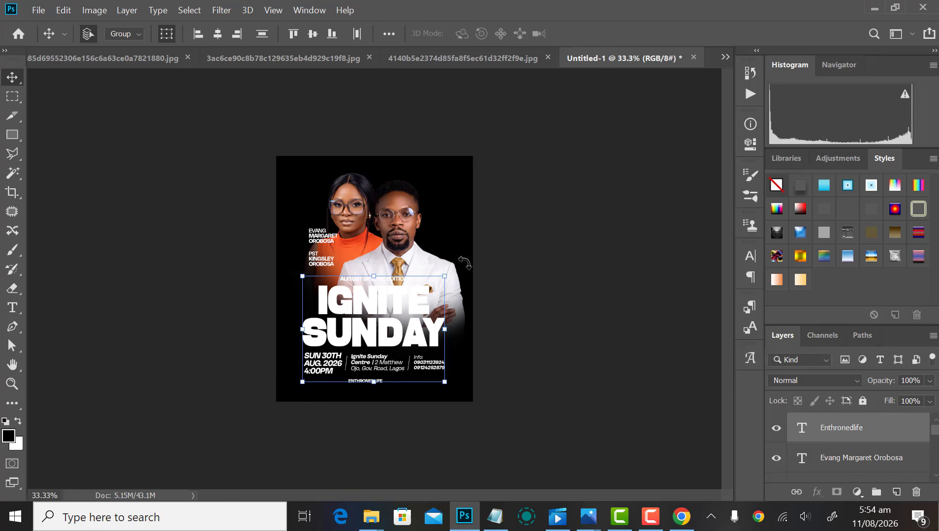
click(552, 268)
Step: Bring up the Open dialog with Ctrl+O
scroll(541, 273, down, 3)
scroll(544, 276, up, 4)
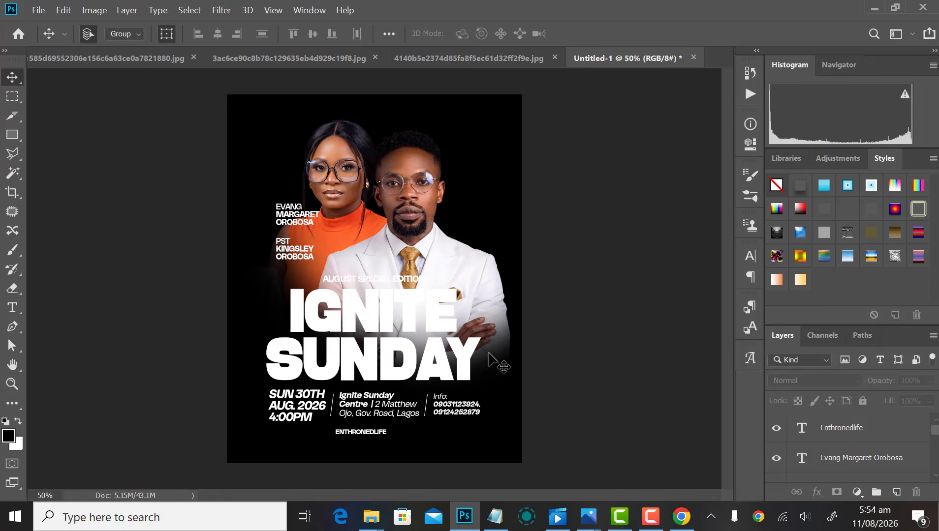
scroll(488, 352, down, 1)
scroll(482, 369, up, 2)
scroll(482, 367, down, 4)
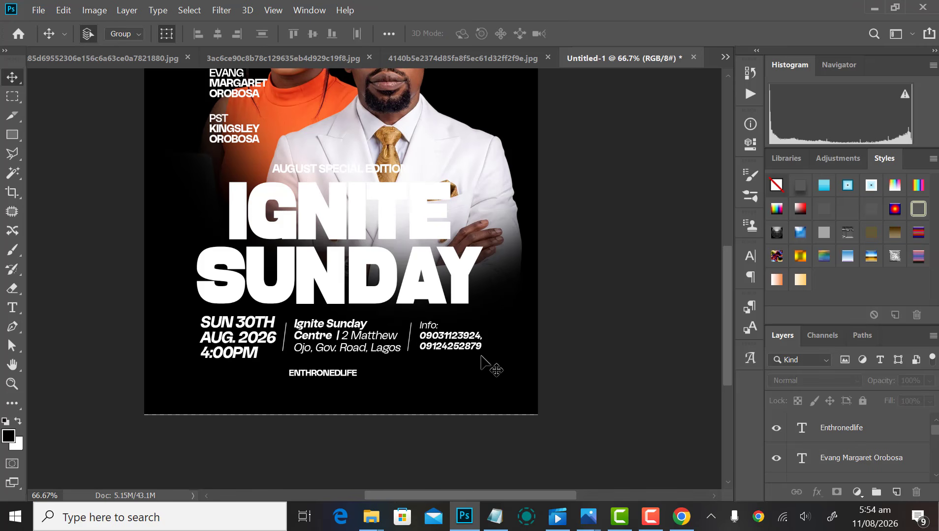
key(ctrl+o)
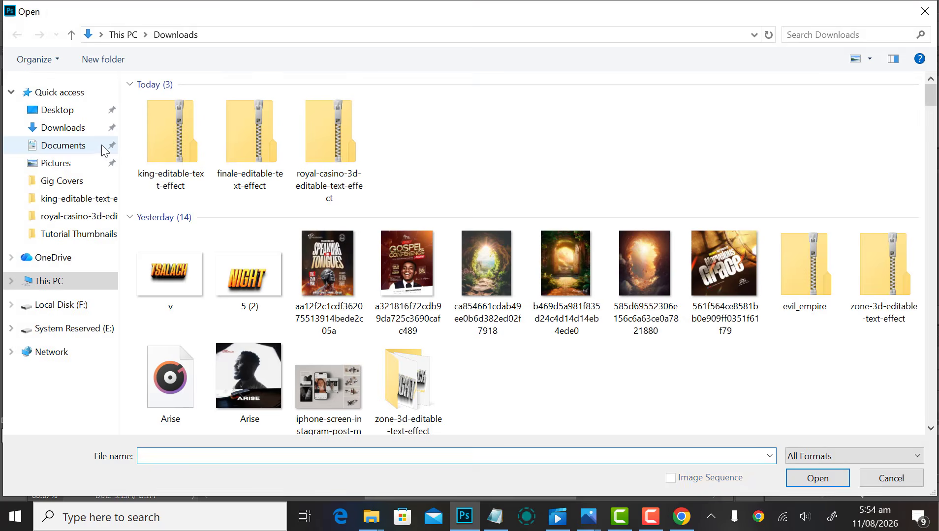
Step: Open twitter, tiktok and facebook PNGs from Documents > Forge Brand > Elements > Icons
click(94, 146)
scroll(610, 221, down, 15)
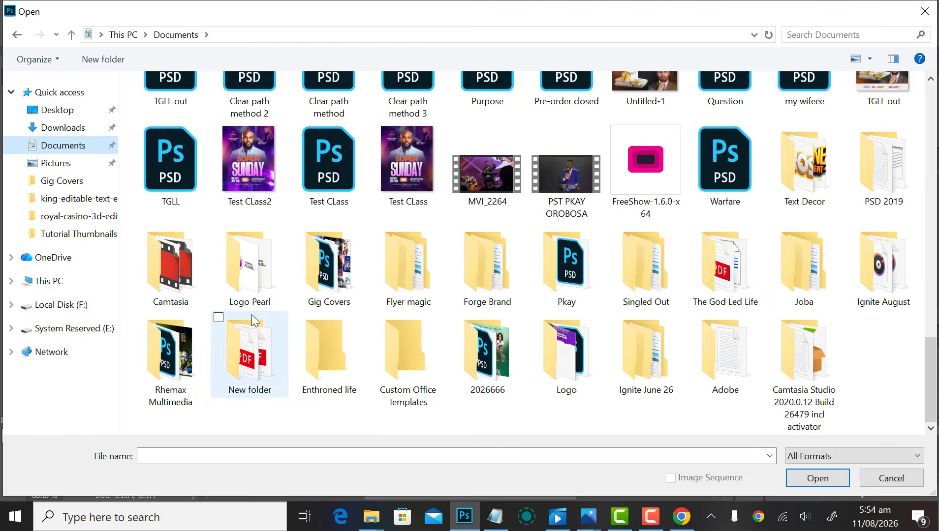
double_click(490, 269)
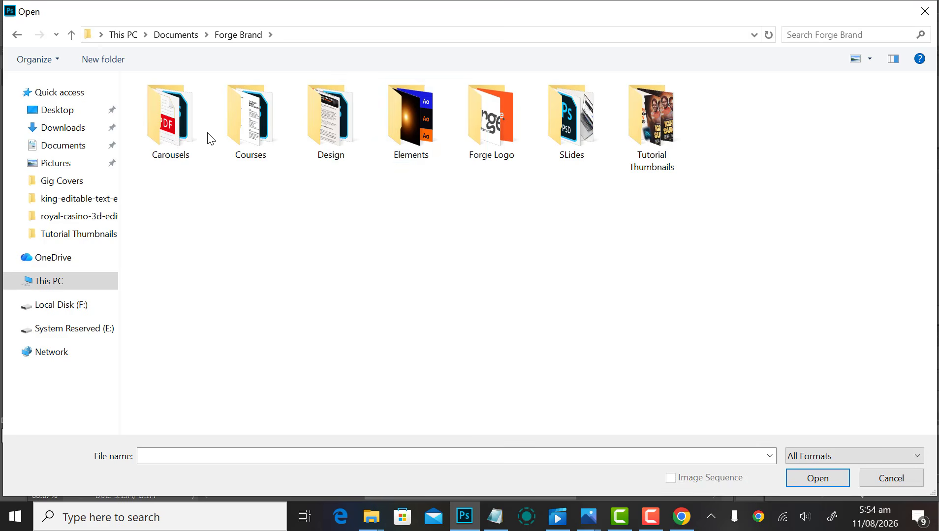
double_click(430, 118)
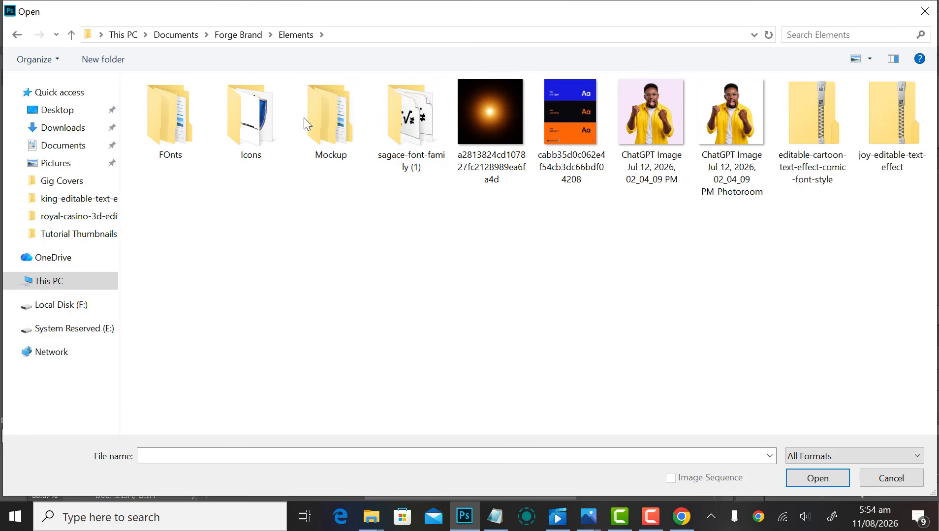
double_click(249, 118)
scroll(211, 367, down, 2)
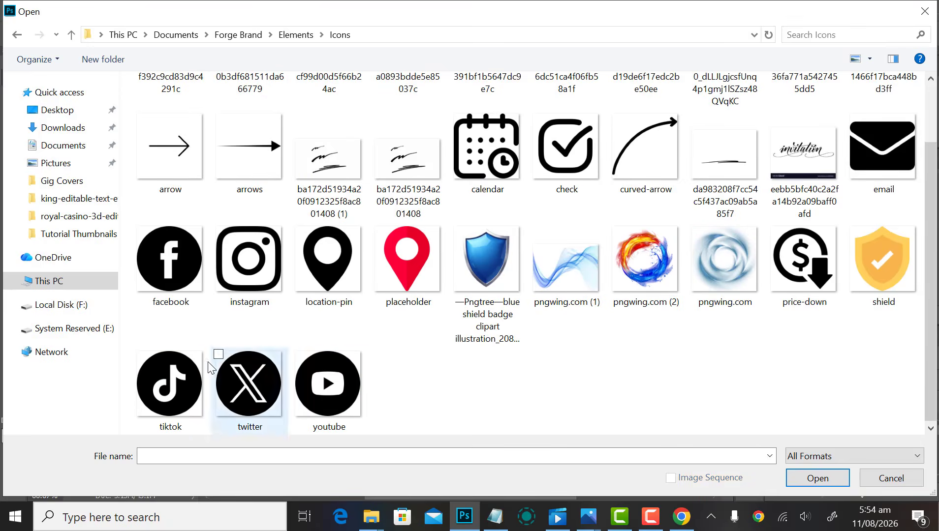
click(265, 383)
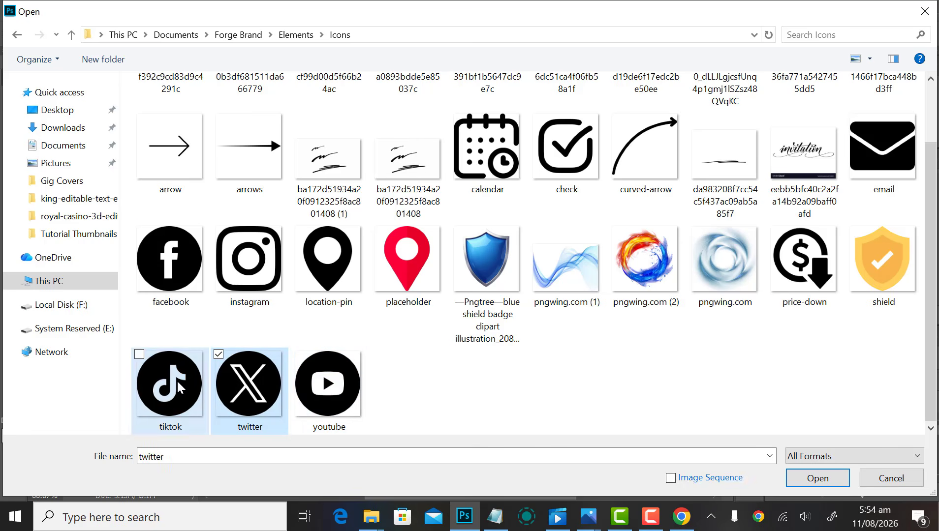
ctrl+click(177, 379)
ctrl+click(158, 252)
key(Return)
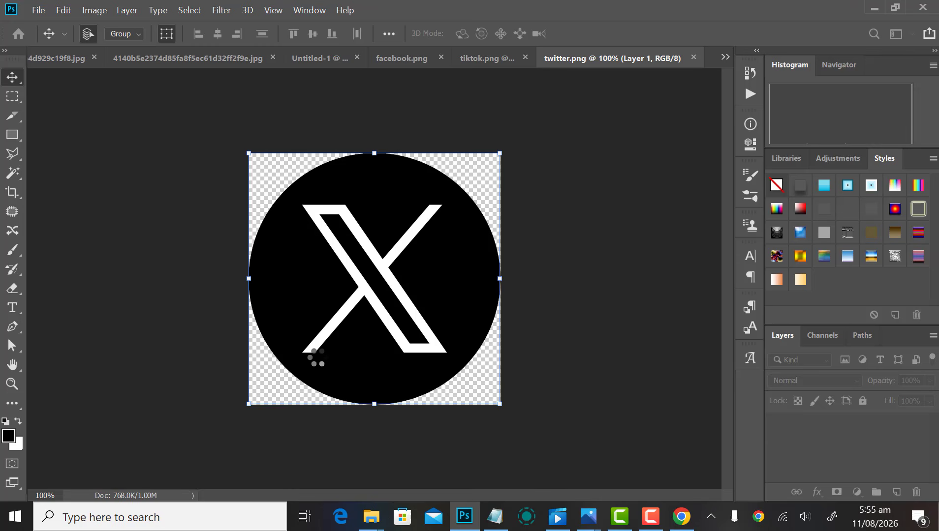
Step: Paste the X logo from twitter.png onto the flyer and close twitter.png unsaved
click(12, 174)
click(309, 207)
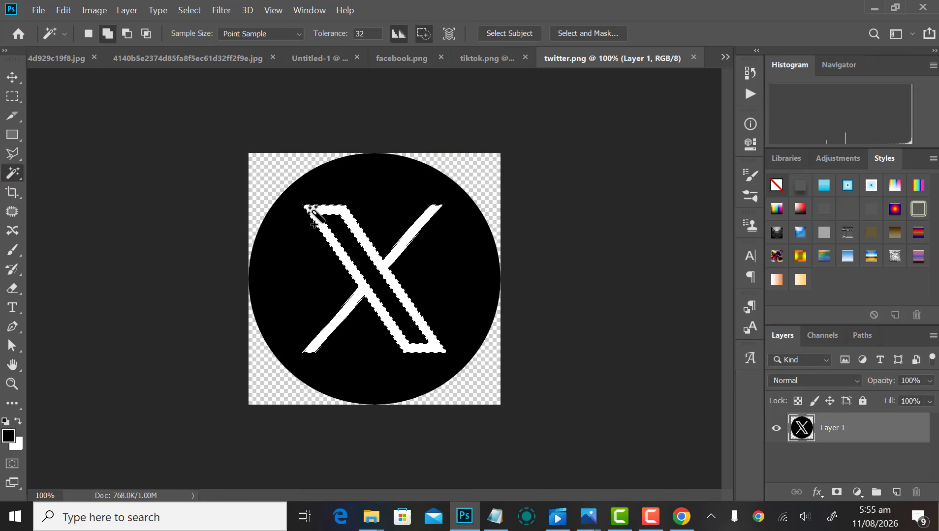
key(ctrl+d)
key(v)
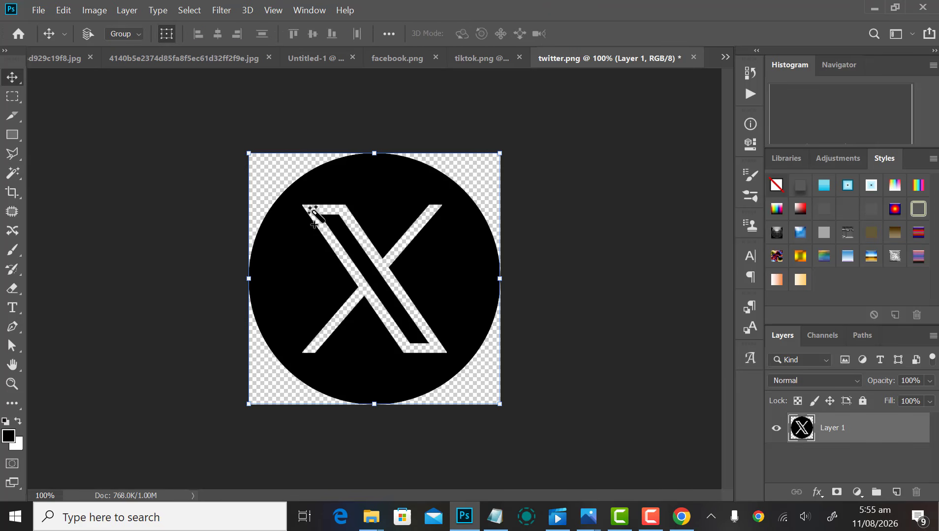
click(694, 57)
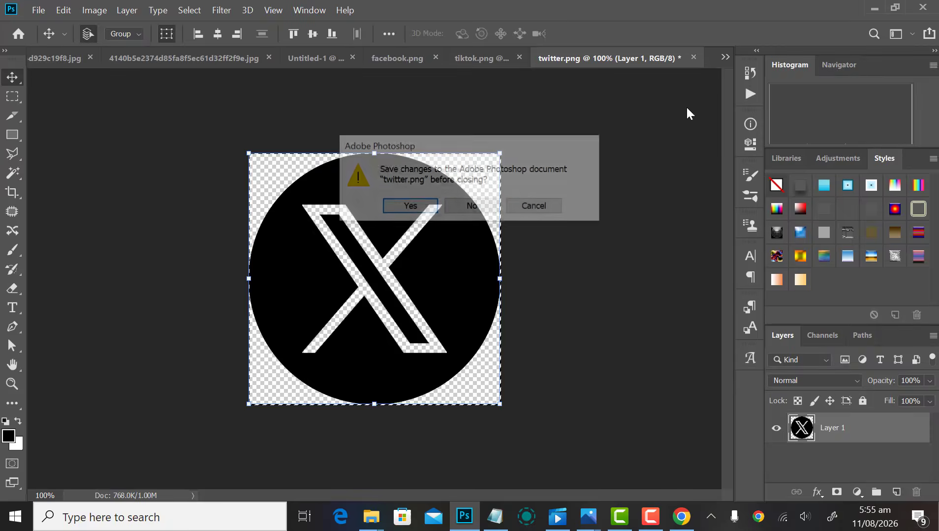
click(477, 206)
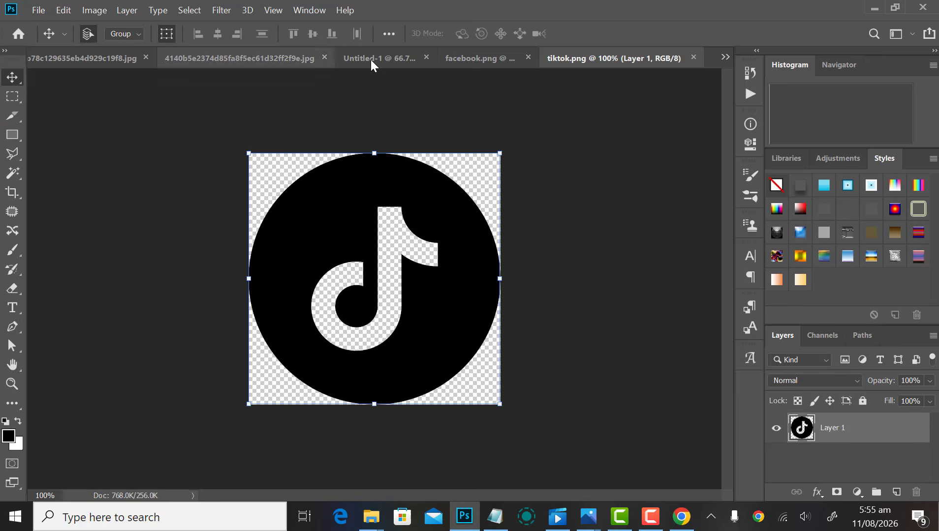
click(371, 59)
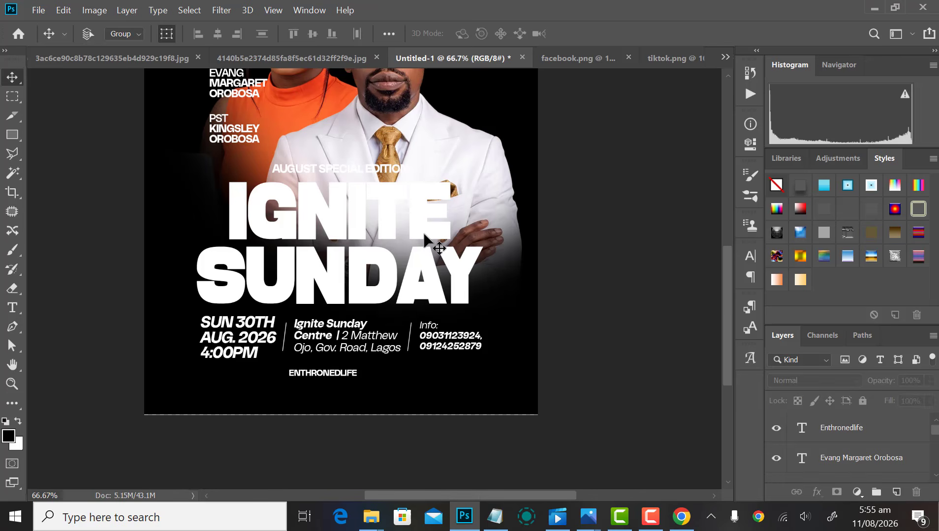
key(ctrl+v)
Step: Paste the facebook and tiktok logos onto the flyer, closing each source image
click(601, 58)
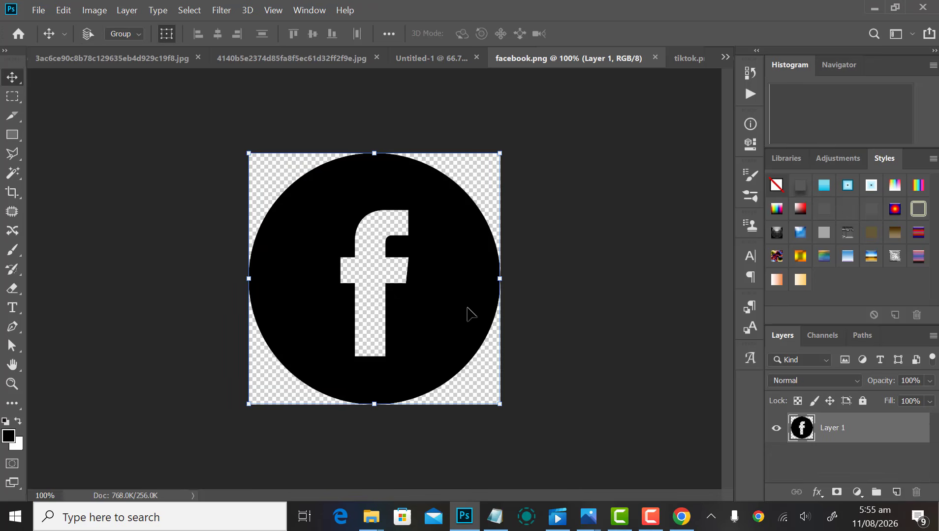
key(ctrl+a)
click(655, 58)
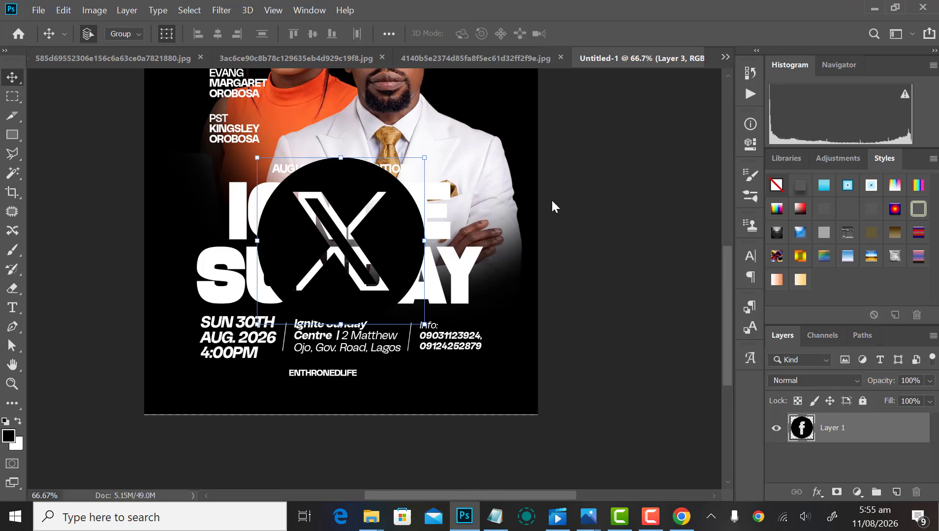
key(ctrl+v)
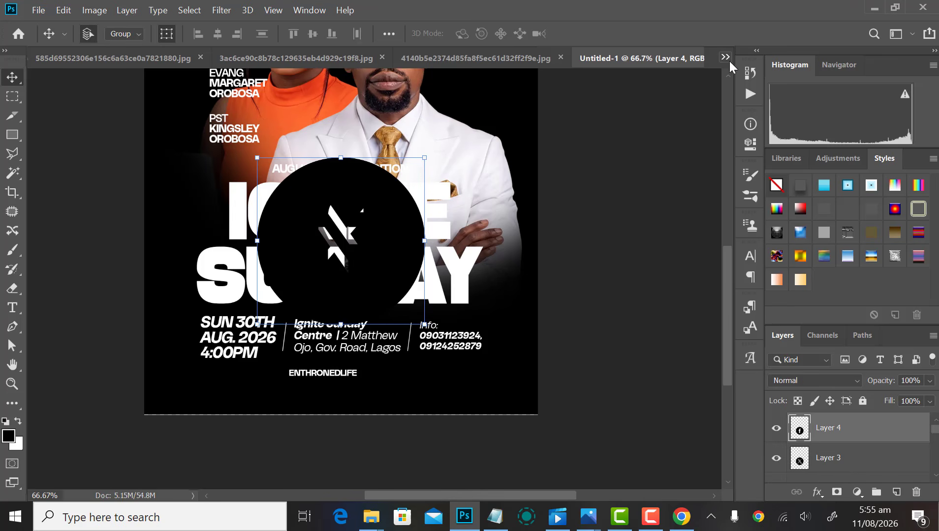
click(727, 57)
click(571, 119)
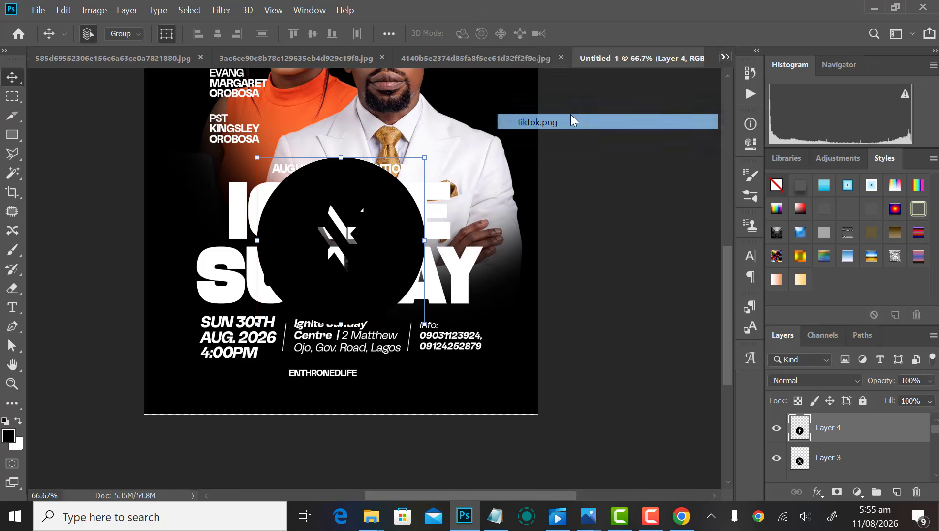
key(ctrl+a)
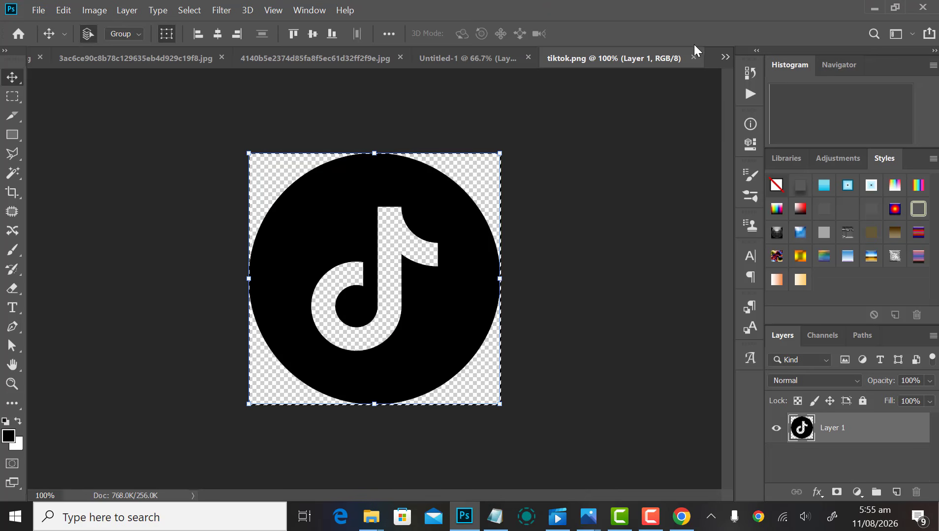
click(694, 57)
key(ctrl+v)
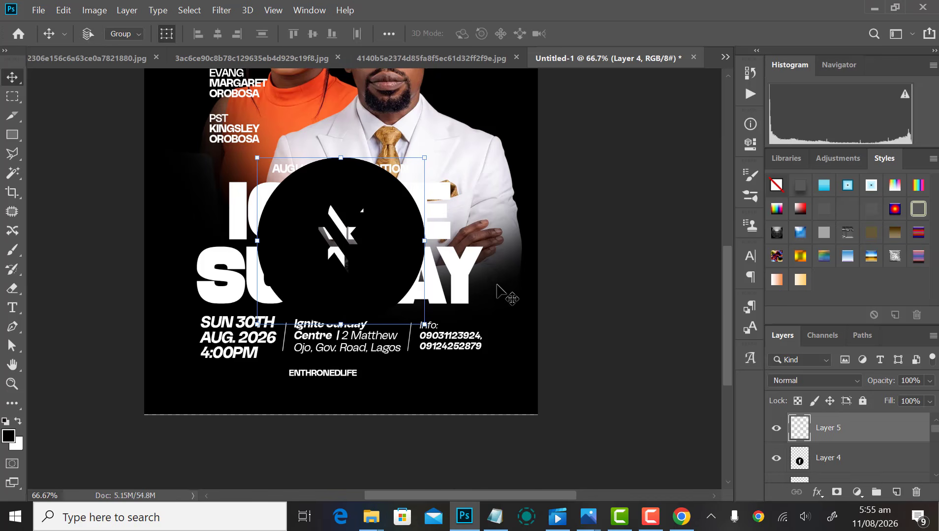
Step: Select the tiktok, facebook and X logo layers together
ctrl+click(839, 465)
scroll(836, 464, down, 1)
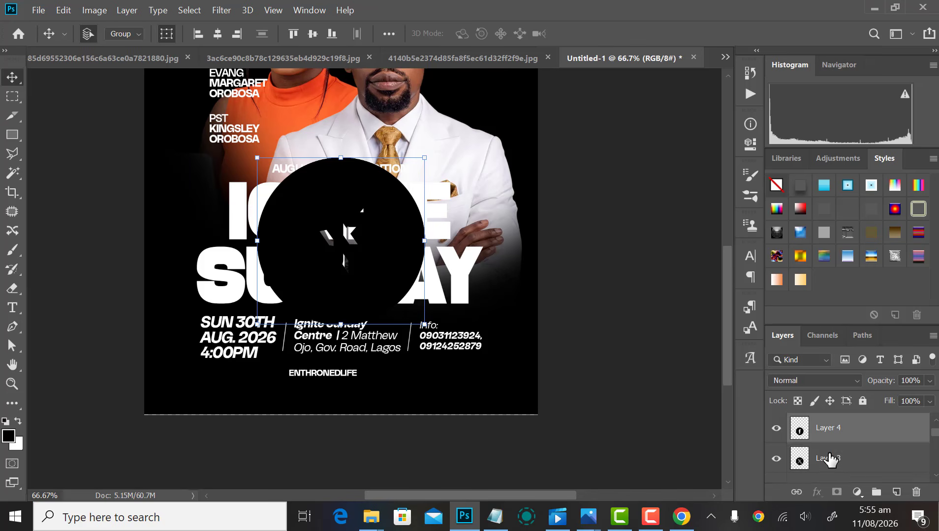
ctrl+click(829, 456)
Step: Shrink the three stacked logos and place them beside ENTHRONEDLIFE
drag(422, 156, 356, 222)
key(Return)
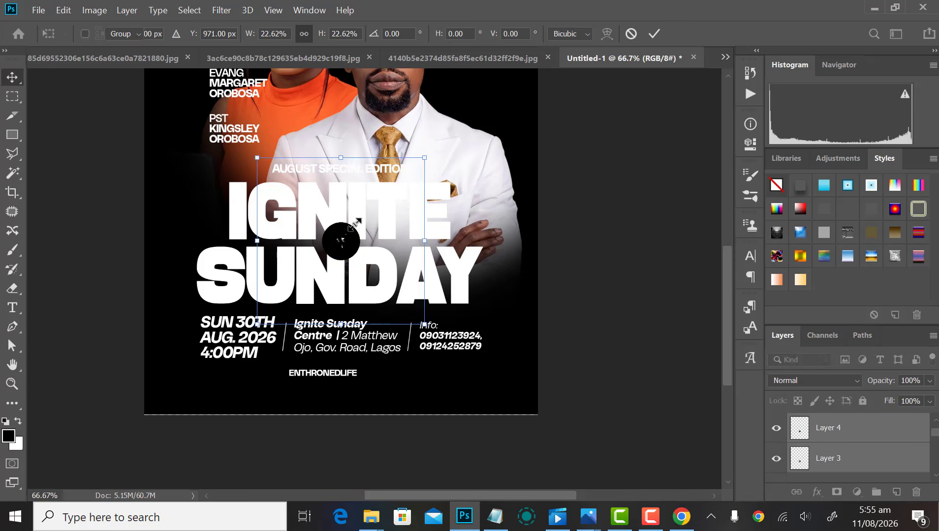
scroll(266, 323, up, 2)
scroll(343, 250, down, 1)
drag(470, 101, 308, 425)
scroll(344, 320, down, 2)
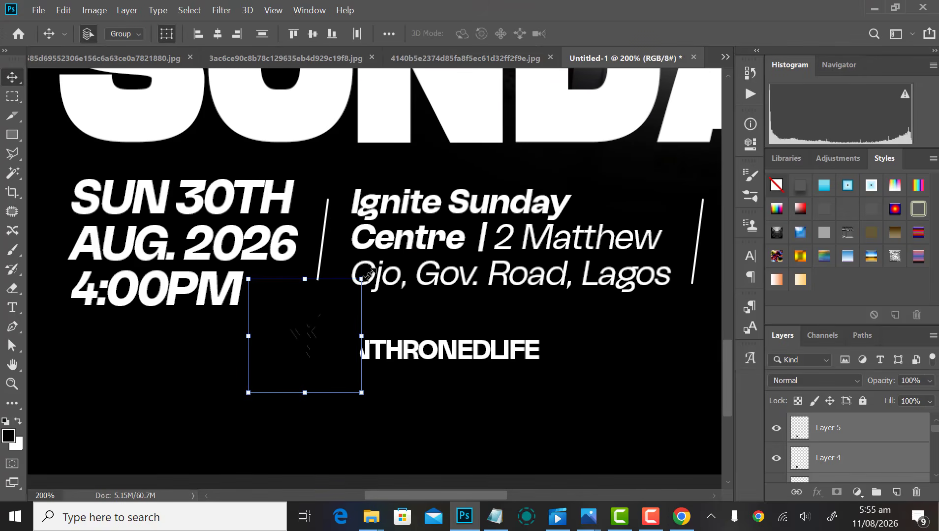
drag(370, 274, 329, 309)
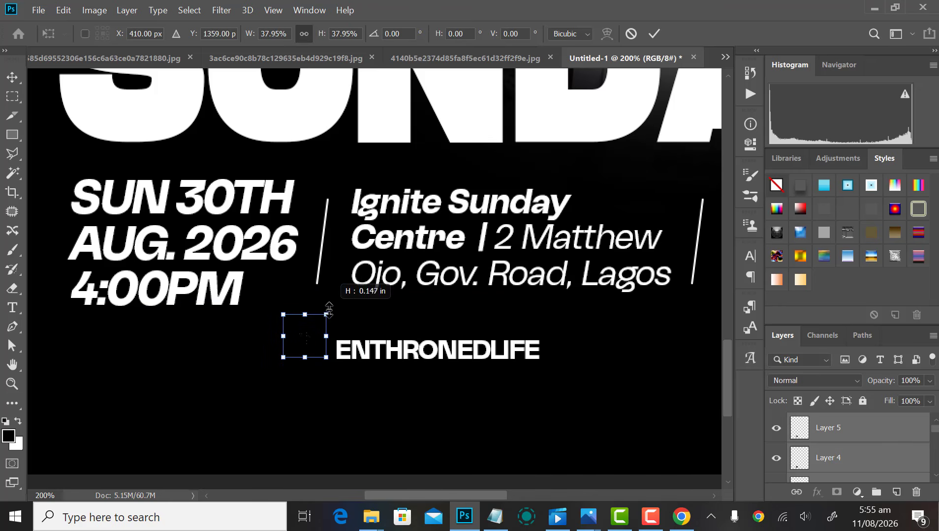
key(Return)
key(shift+Down)
key(shift+Down)
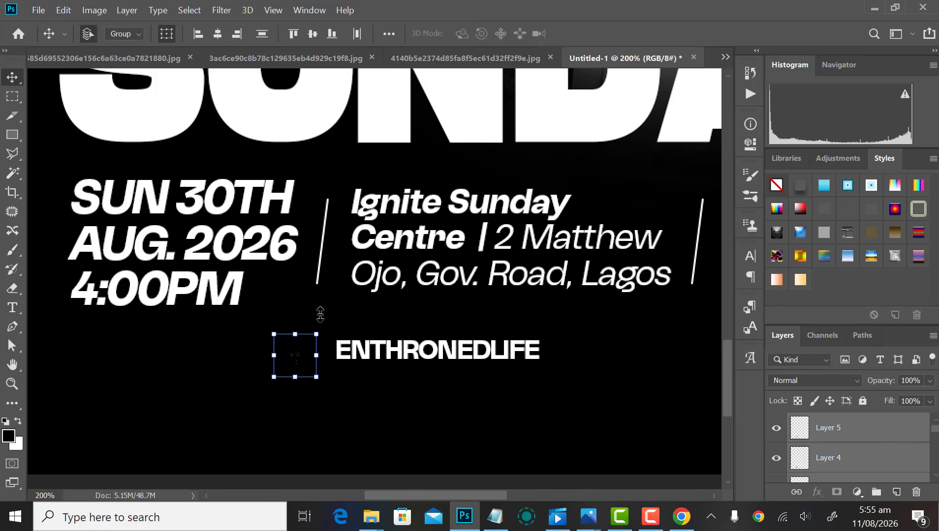
scroll(313, 394, up, 1)
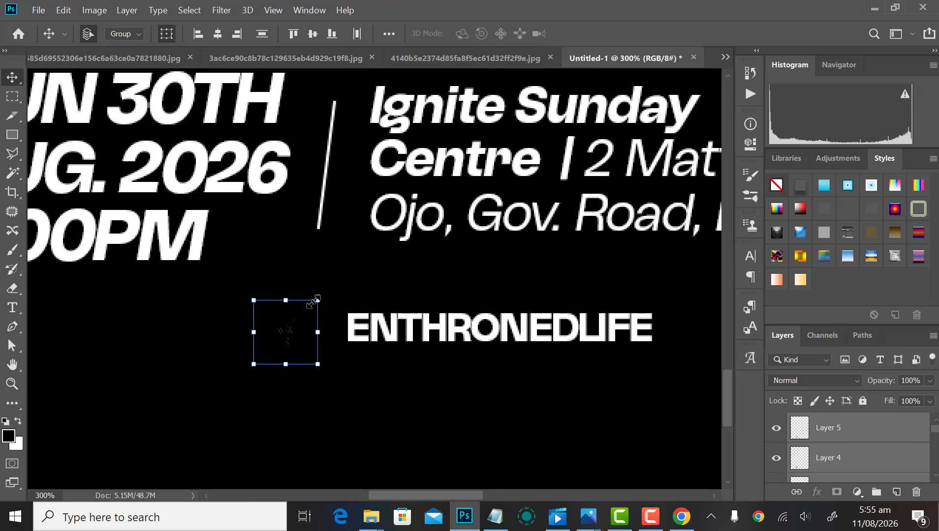
drag(315, 300, 309, 301)
key(Return)
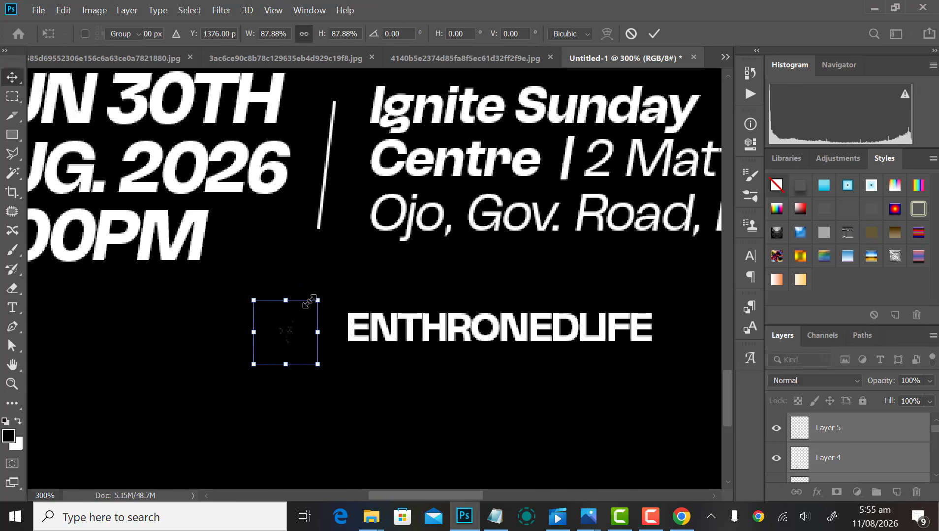
key(shift+Right)
key(shift+Right)
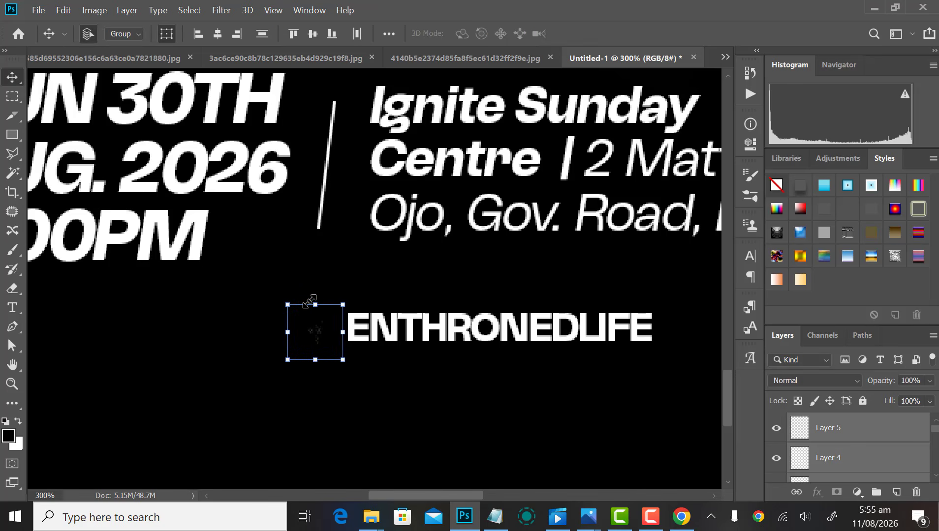
Step: Spread the TikTok and Facebook icons leftward into a row and group all three icons
click(845, 440)
key(shift+Left)
key(shift+Left)
key(shift+Left)
key(shift+Left)
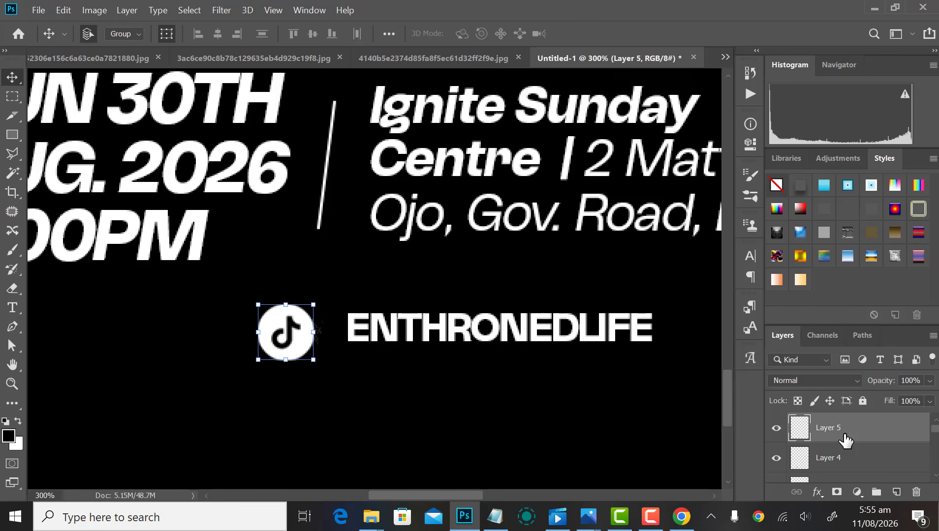
click(840, 463)
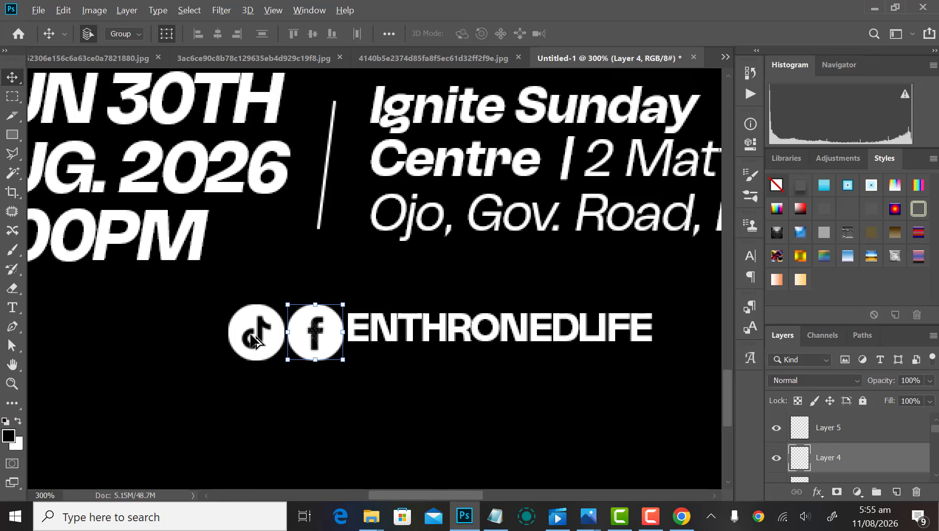
shift+click(239, 326)
key(shift+Left)
key(shift+Left)
key(shift+Left)
key(shift+Left)
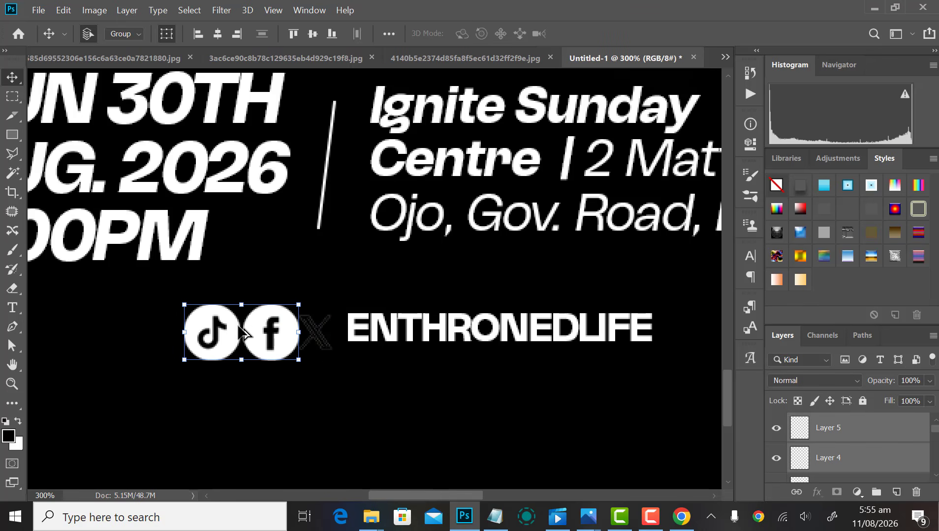
click(332, 340)
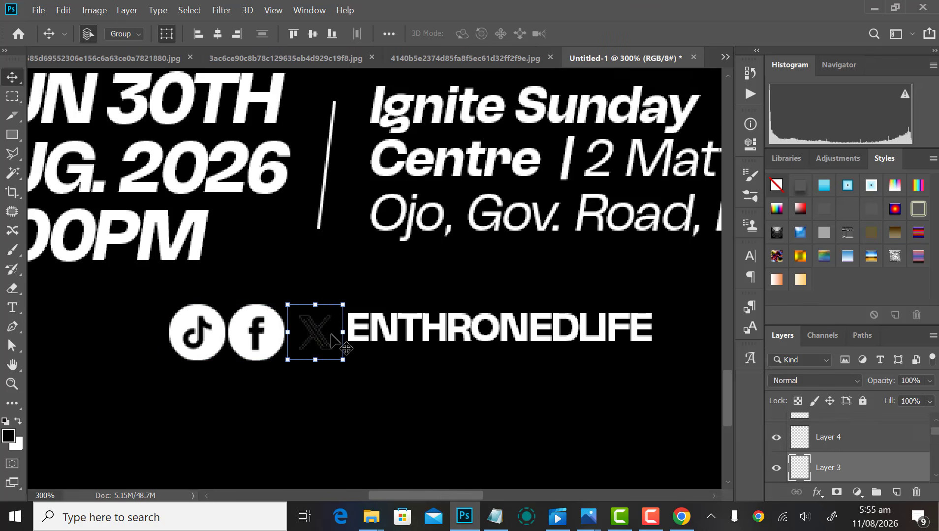
shift+click(275, 342)
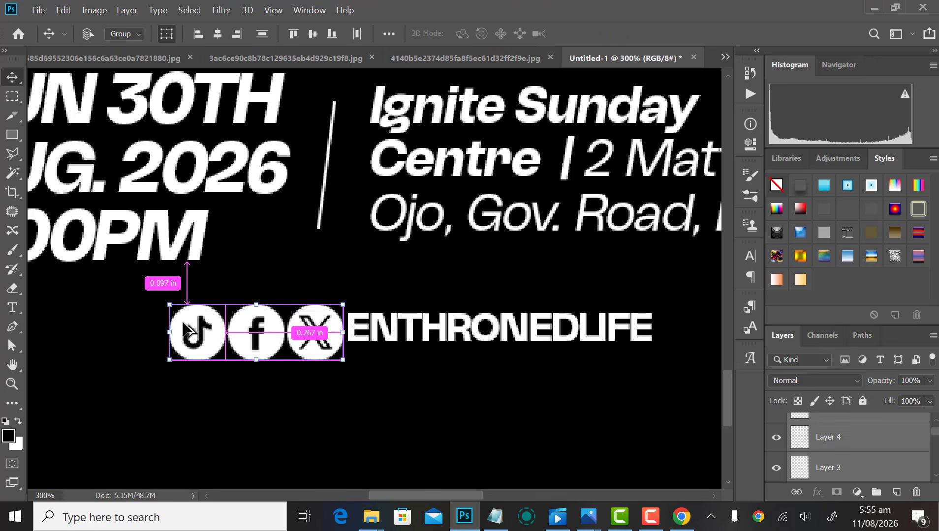
key(ctrl+g)
Step: Vertically centre the icon group with the ENTHRONEDLIFE text
scroll(215, 351, down, 1)
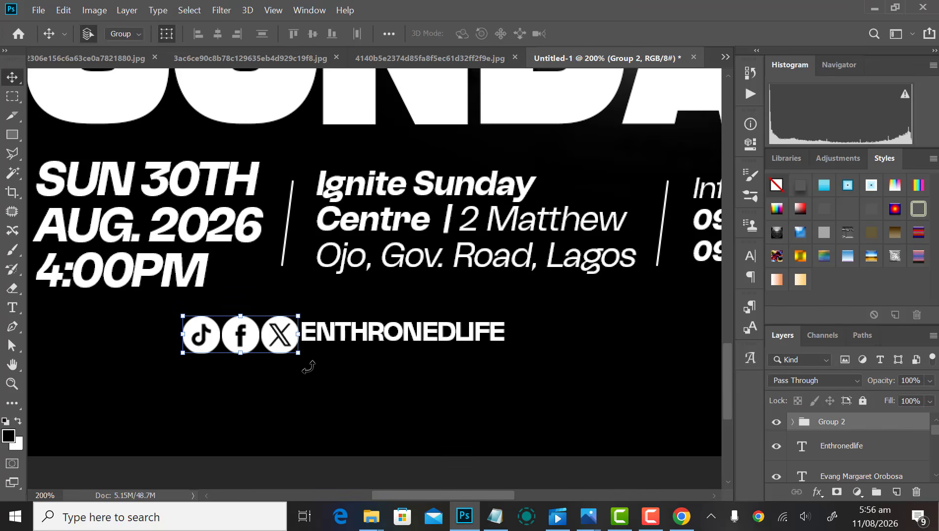
click(323, 365)
drag(218, 382, 339, 338)
click(312, 36)
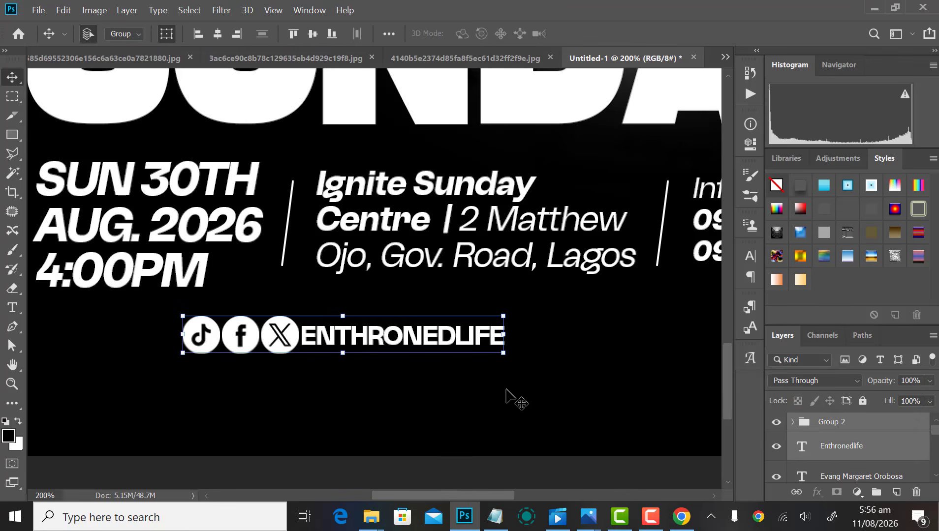
Step: Nudge ENTHRONEDLIFE slightly right and make it Faux Italic
drag(526, 349, 470, 341)
key(Right)
key(Right)
key(Right)
key(Right)
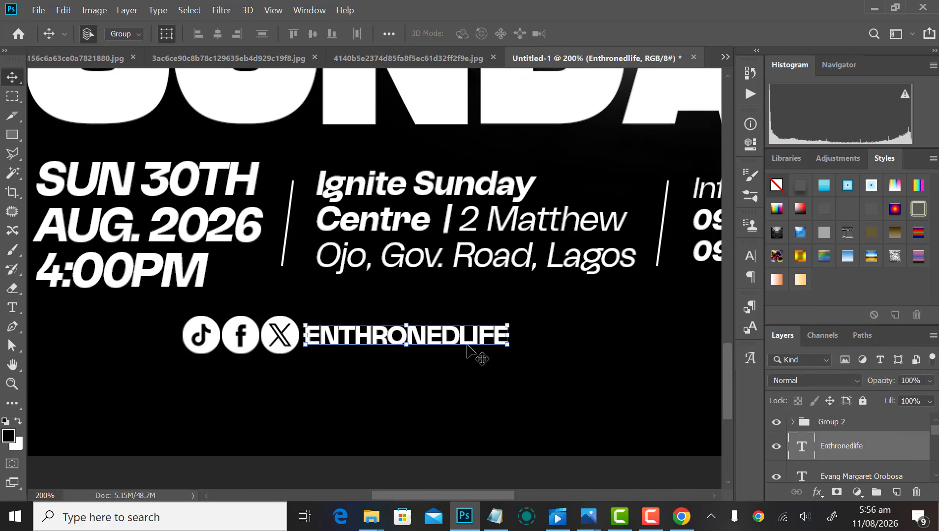
click(748, 254)
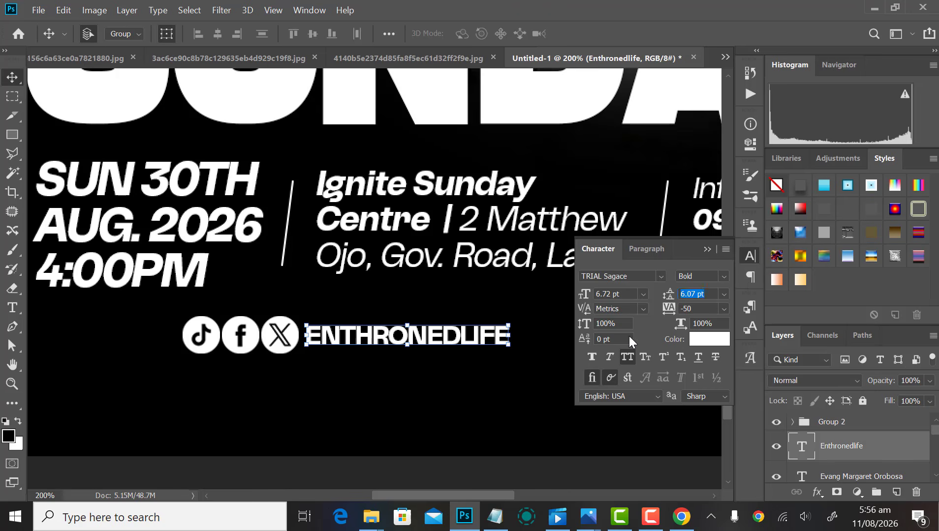
click(746, 254)
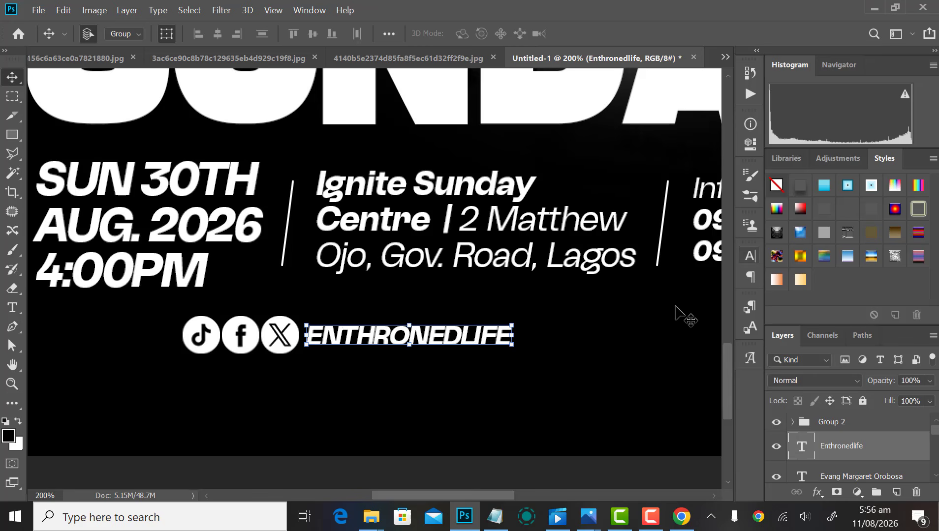
click(541, 364)
Step: Shrink the icon group slightly, move it toward the text, and re-centre them vertically
drag(155, 330, 186, 336)
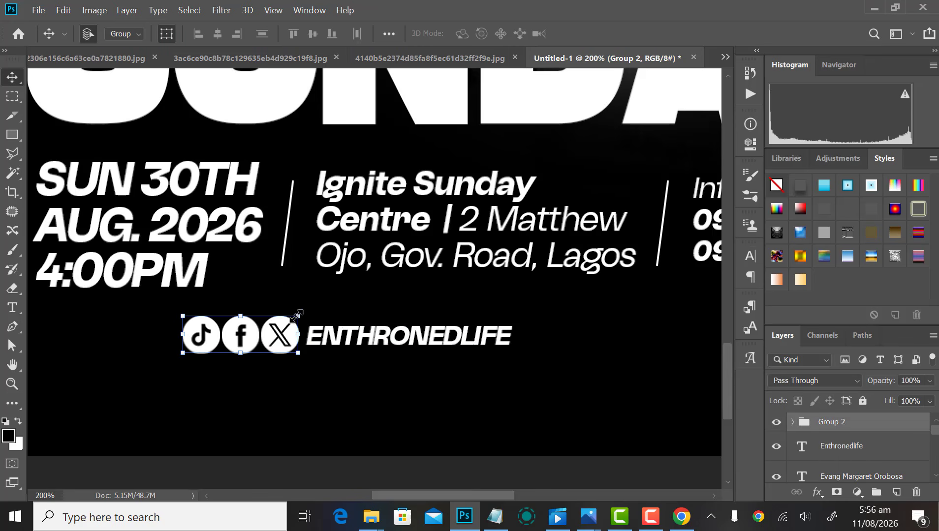
key(ctrl+t)
drag(298, 316, 285, 319)
key(Return)
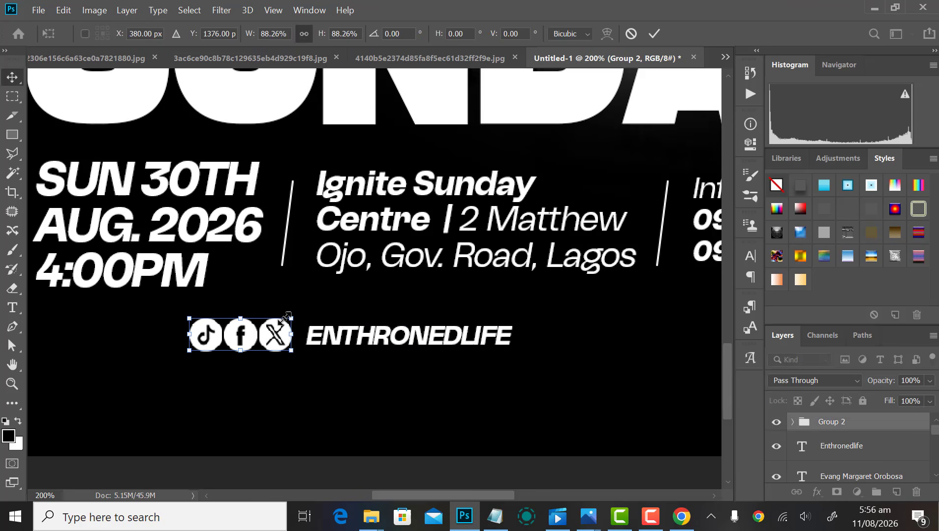
key(shift+Right)
key(shift+Right)
key(Left)
key(Left)
key(Left)
key(Left)
key(Left)
key(Left)
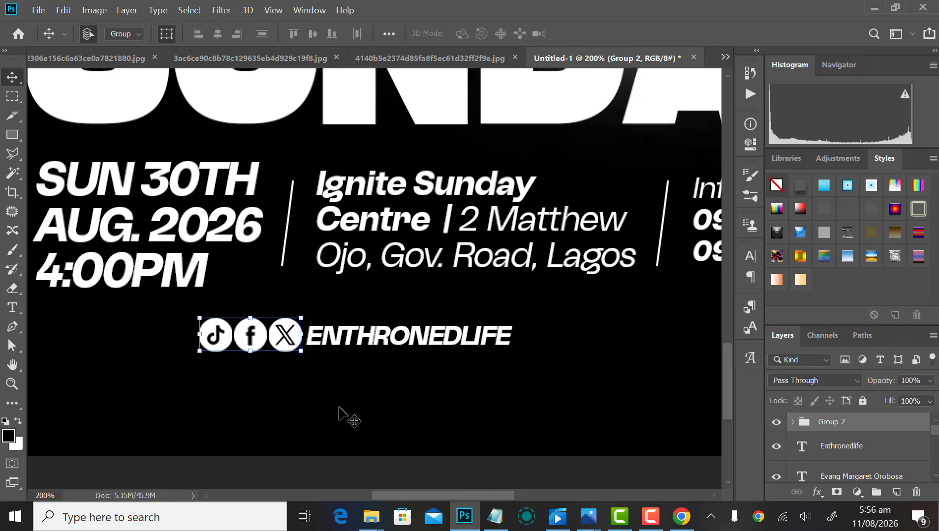
key(Left)
key(Left)
drag(209, 364, 340, 347)
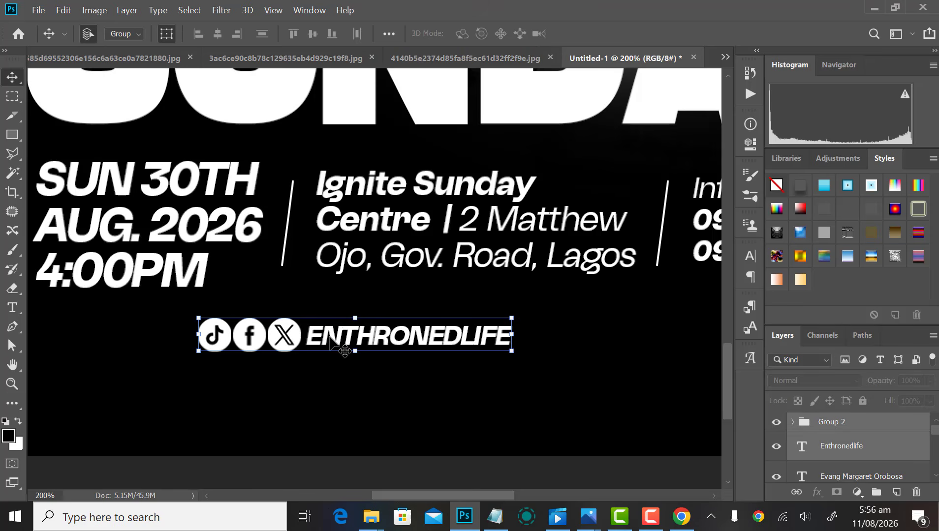
click(313, 34)
Step: Duplicate the icons-and-handle line to the right
key(ctrl+minus)
key(ctrl+minus)
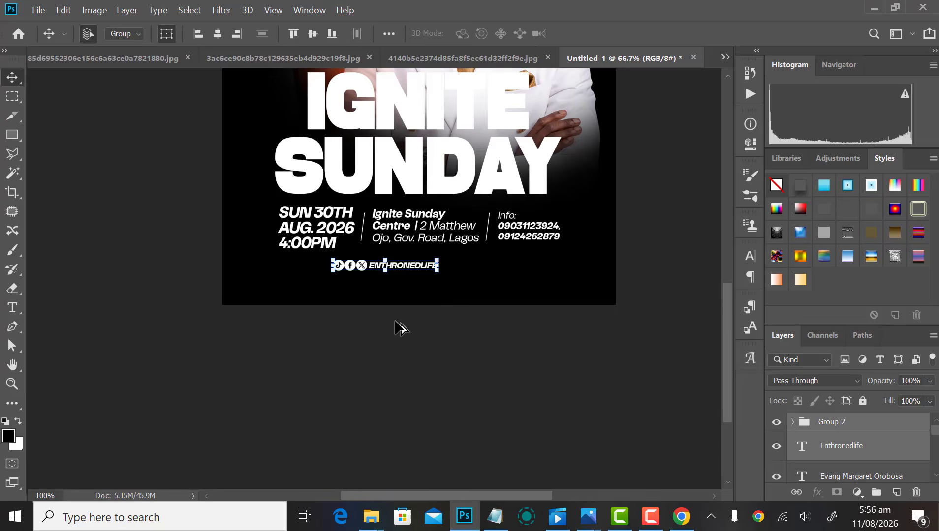
key(ctrl+plus)
key(ctrl+plus)
drag(363, 283, 172, 379)
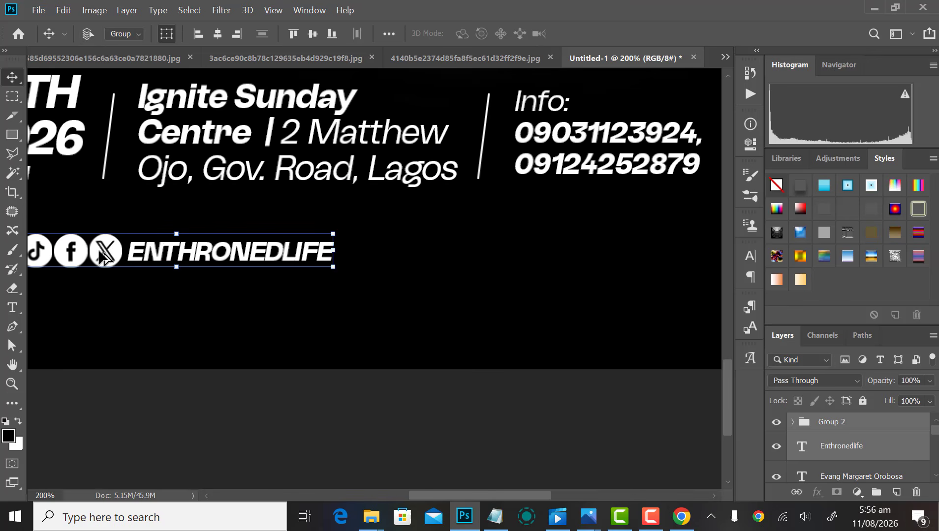
drag(103, 256, 447, 271)
Step: Replace the duplicated handle text with the new account name
double_click(517, 258)
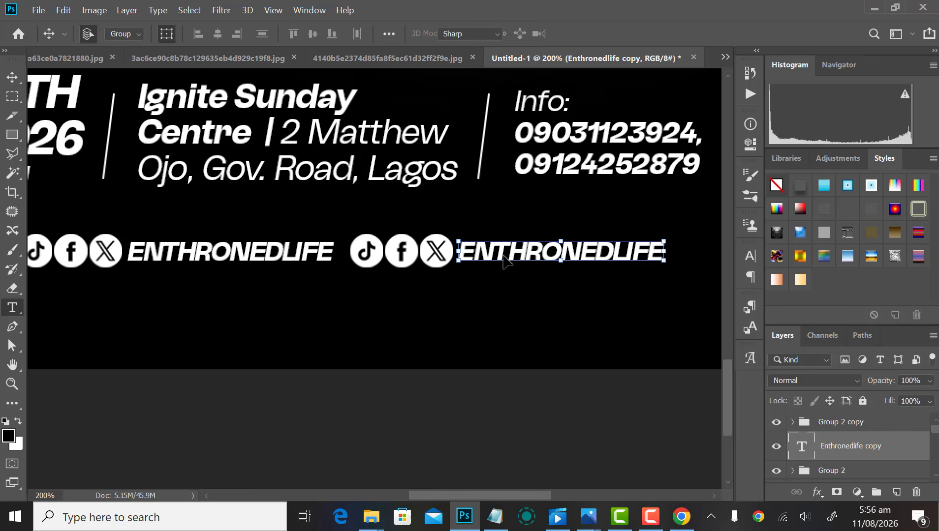
key(ctrl+a)
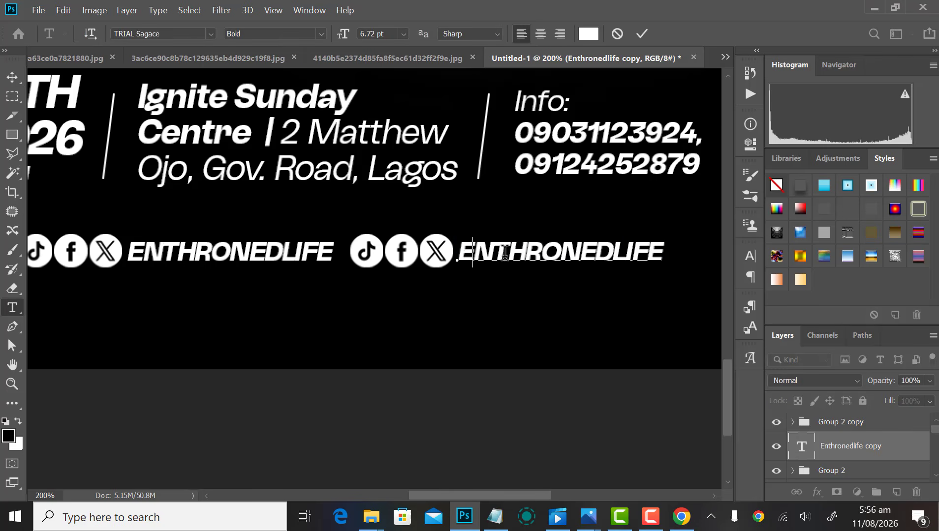
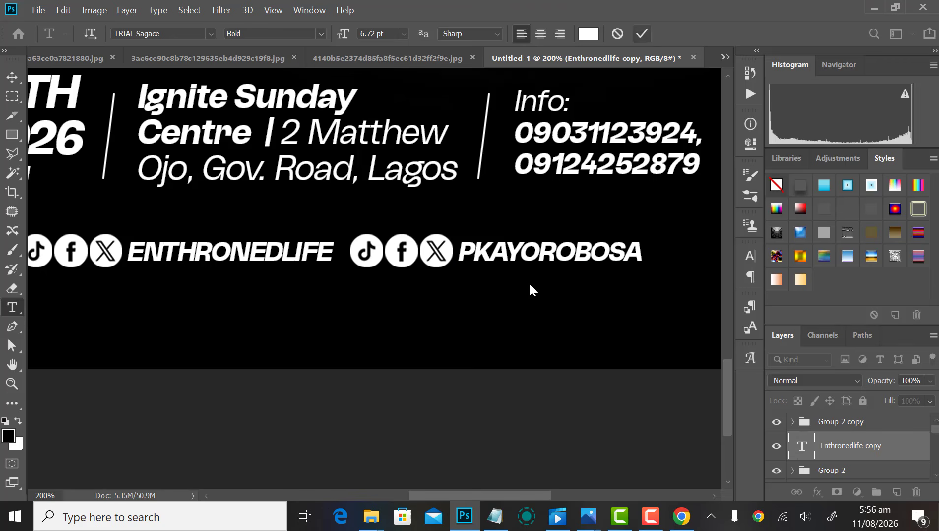
click(529, 286)
click(447, 338)
Step: Centre the social-handle row horizontally on the flyer
scroll(423, 339, down, 1)
drag(230, 325, 469, 292)
drag(481, 304, 482, 304)
scroll(880, 442, down, 5)
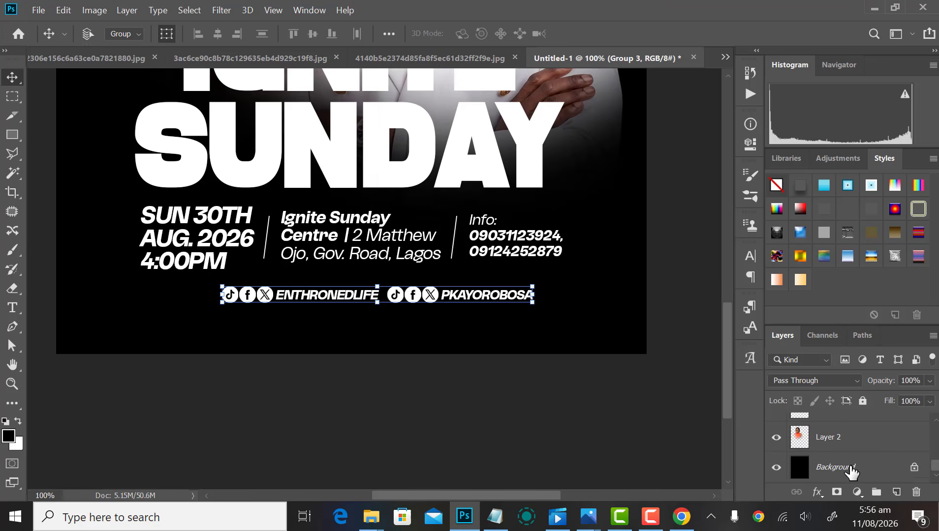
click(851, 473)
click(217, 34)
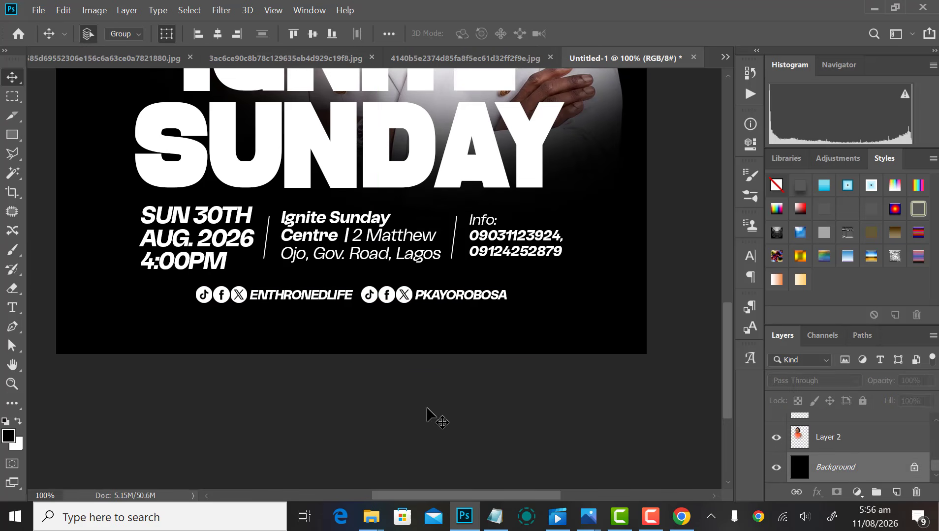
Step: Scale the social-handle row down slightly
click(367, 295)
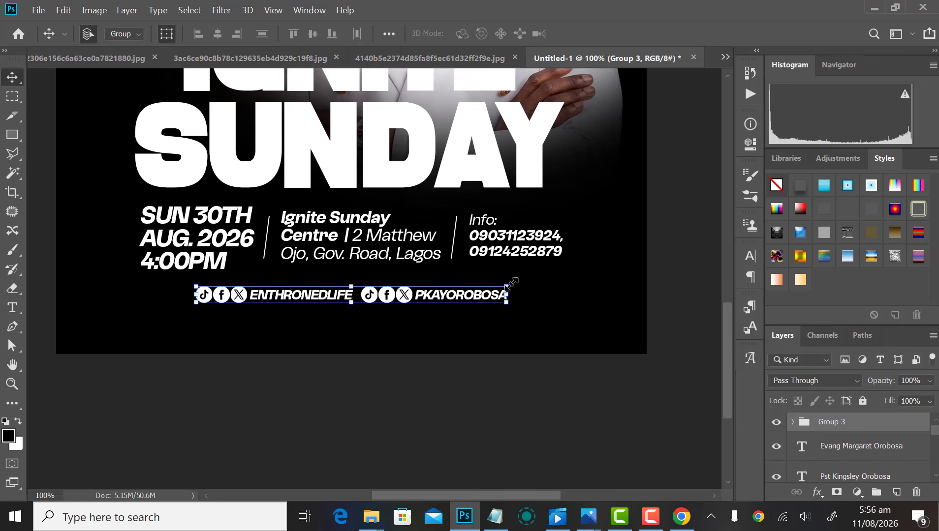
drag(509, 284, 482, 286)
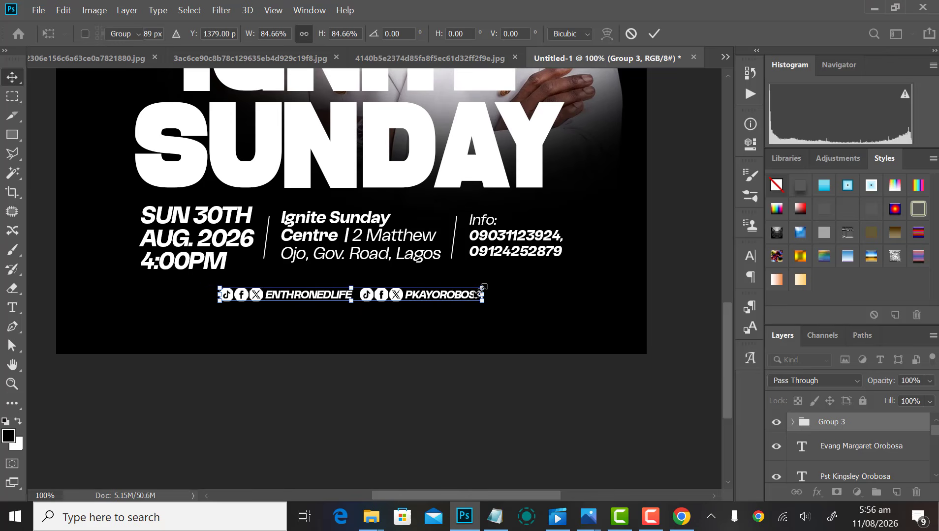
key(Return)
scroll(466, 352, down, 3)
scroll(443, 307, up, 3)
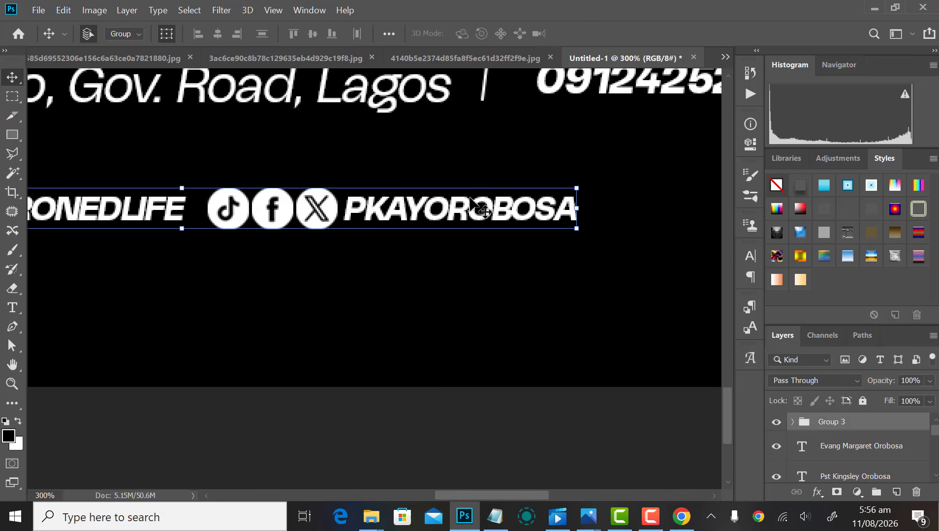
Step: Ungroup the social-handle group and set the second handle's tracking to -10
scroll(488, 303, down, 2)
right_click(874, 421)
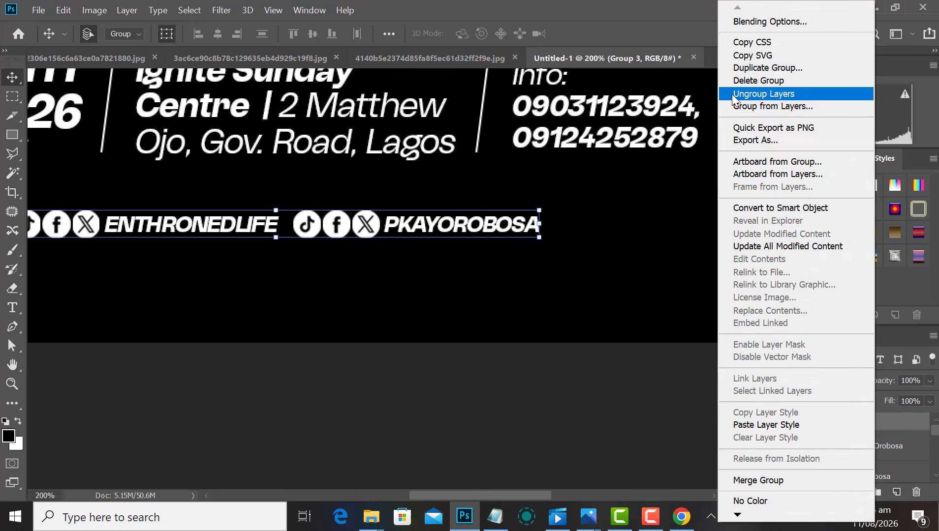
click(733, 98)
click(536, 222)
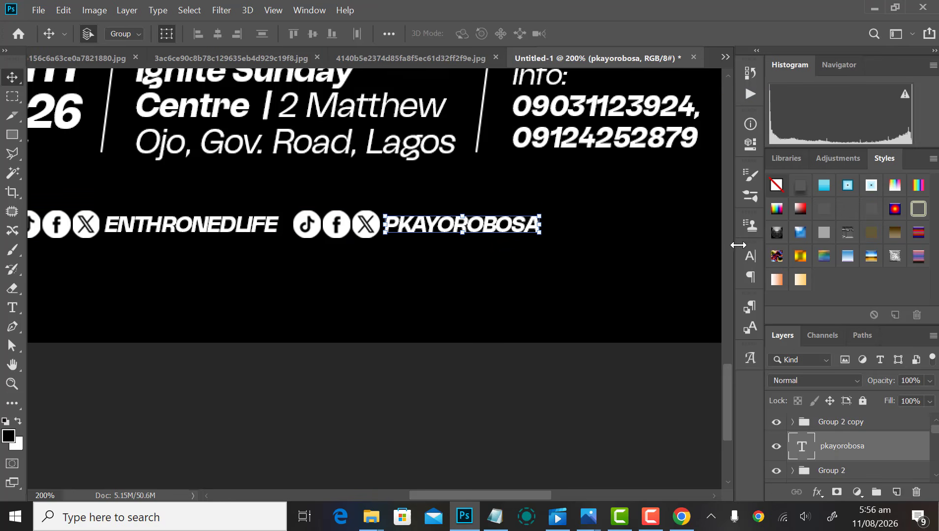
click(750, 257)
click(725, 309)
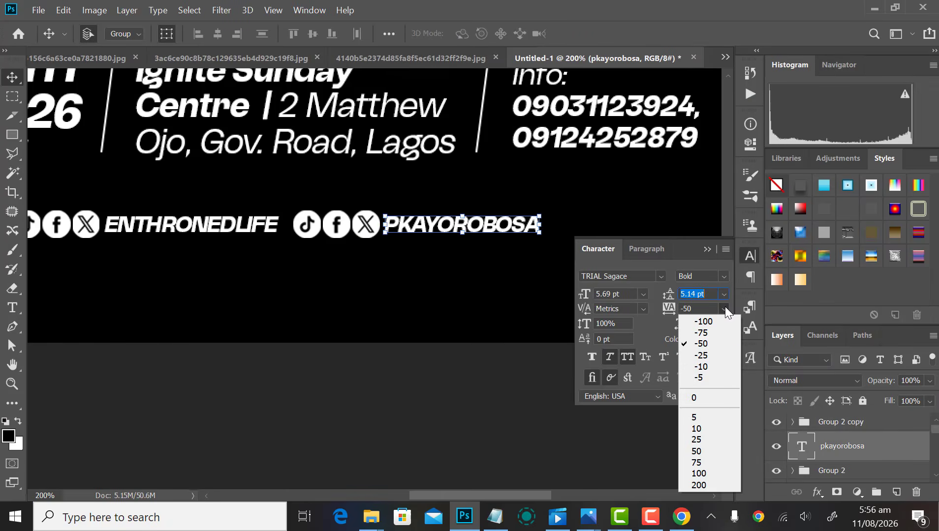
click(708, 354)
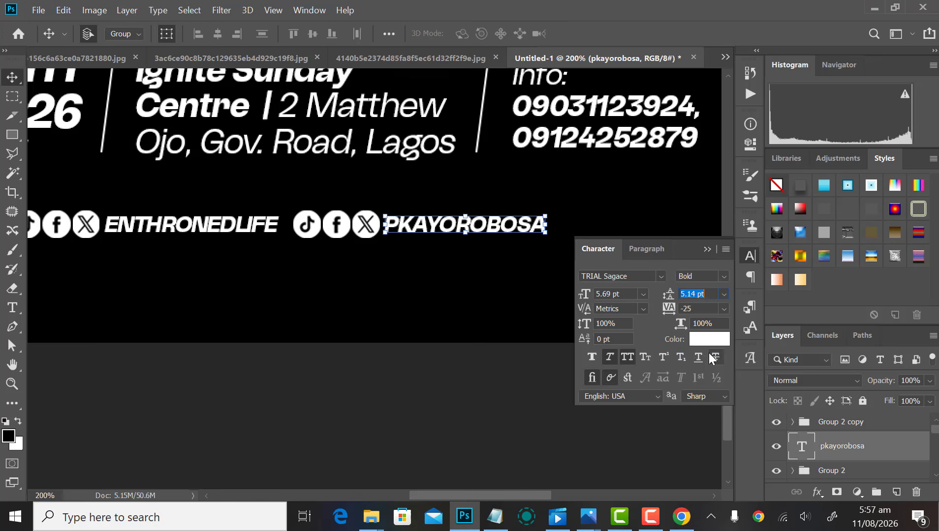
click(724, 308)
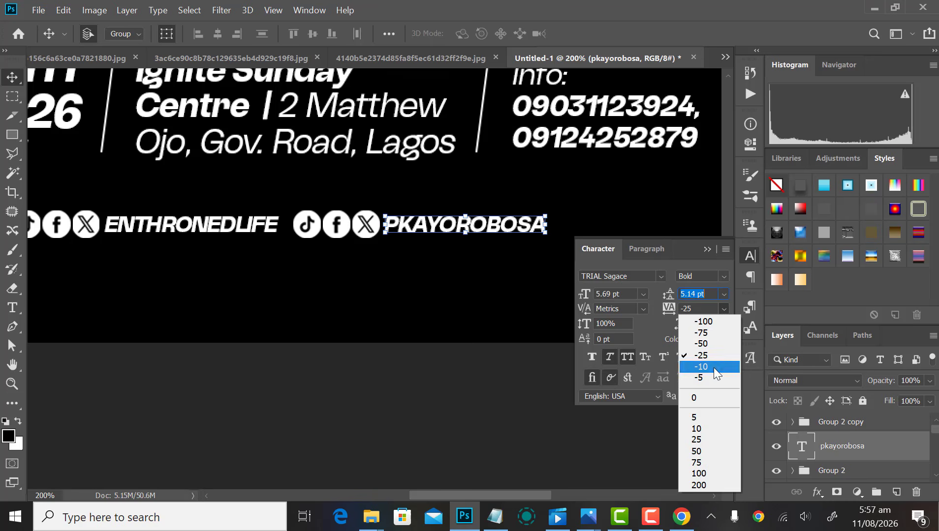
click(714, 367)
click(422, 345)
Step: Set the first handle's tracking to -10 as well
click(212, 224)
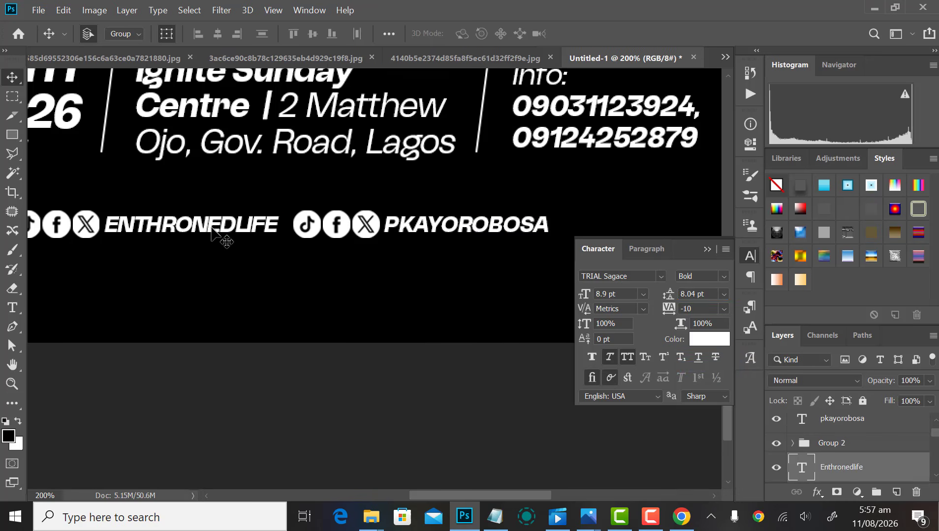
click(724, 308)
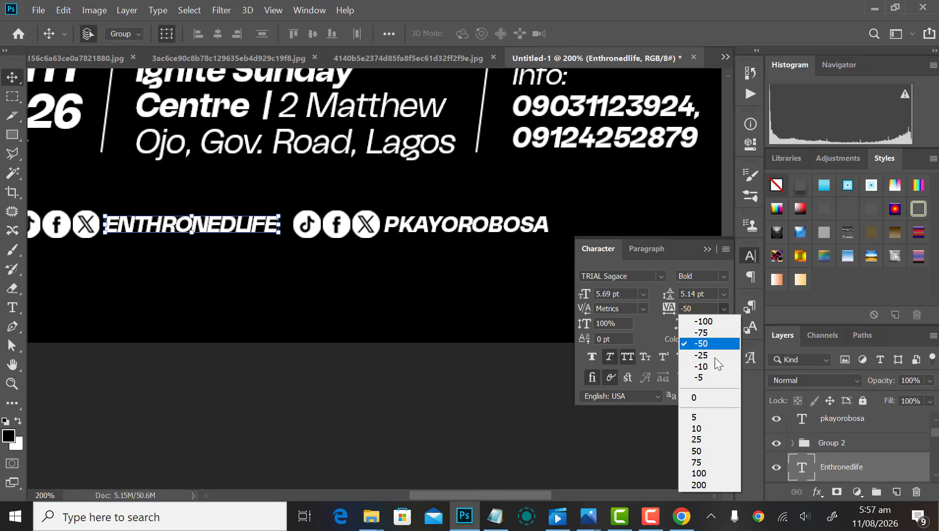
click(709, 359)
click(723, 306)
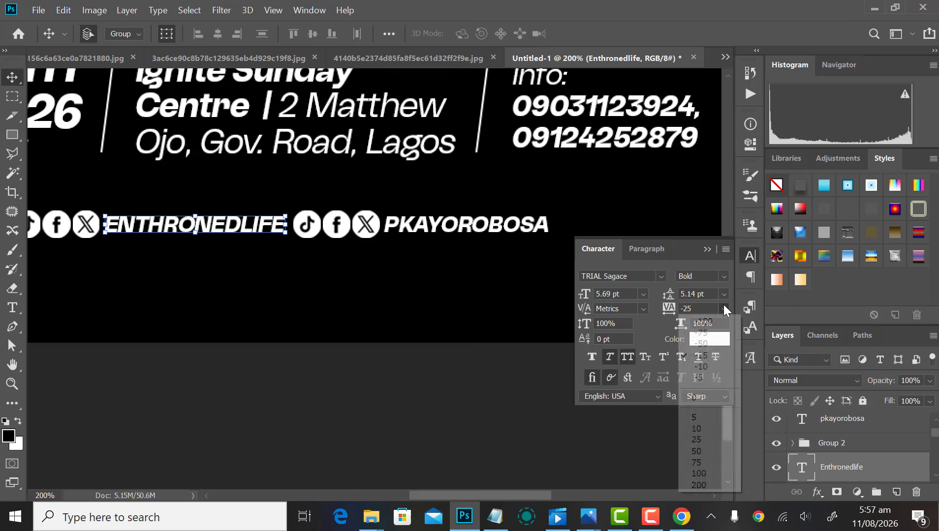
click(707, 366)
click(749, 255)
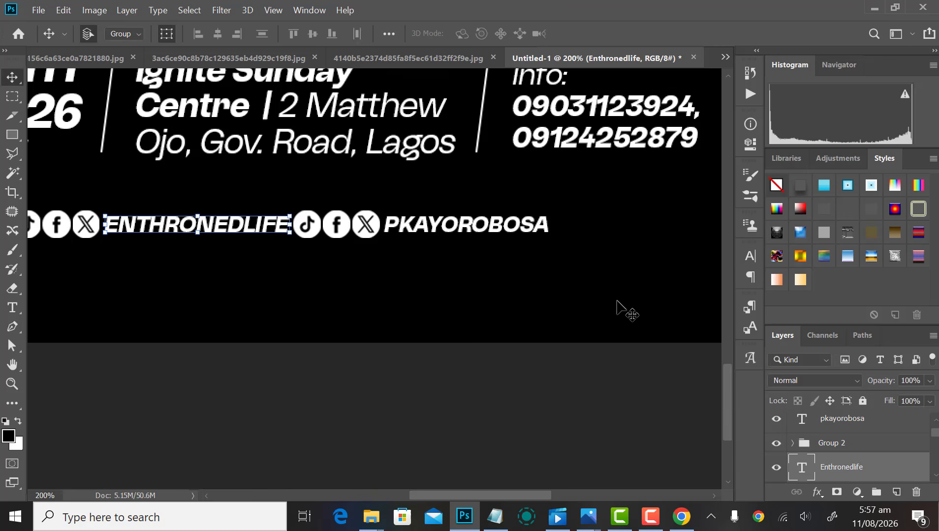
click(582, 204)
Step: Nudge the second icon-and-handle set slightly to the right
drag(581, 202, 329, 263)
key(shift+Right)
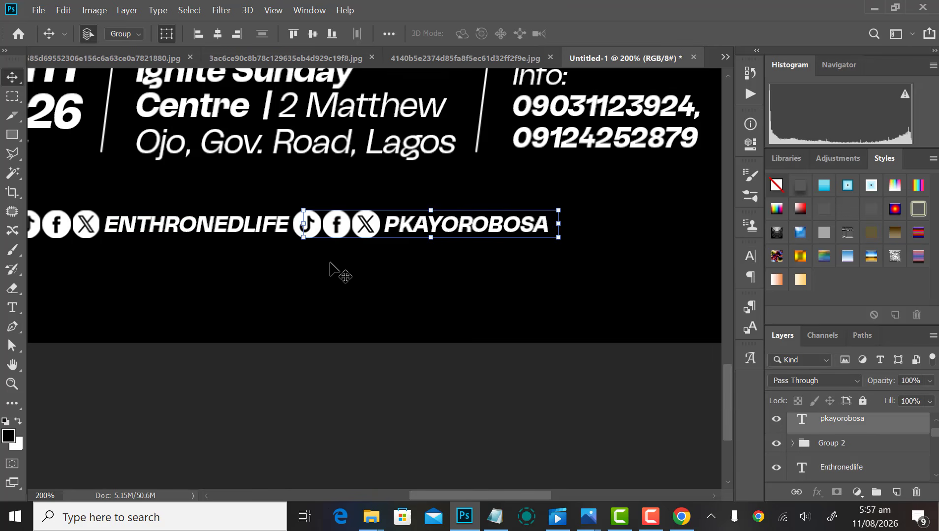
key(Right)
key(Right)
click(493, 363)
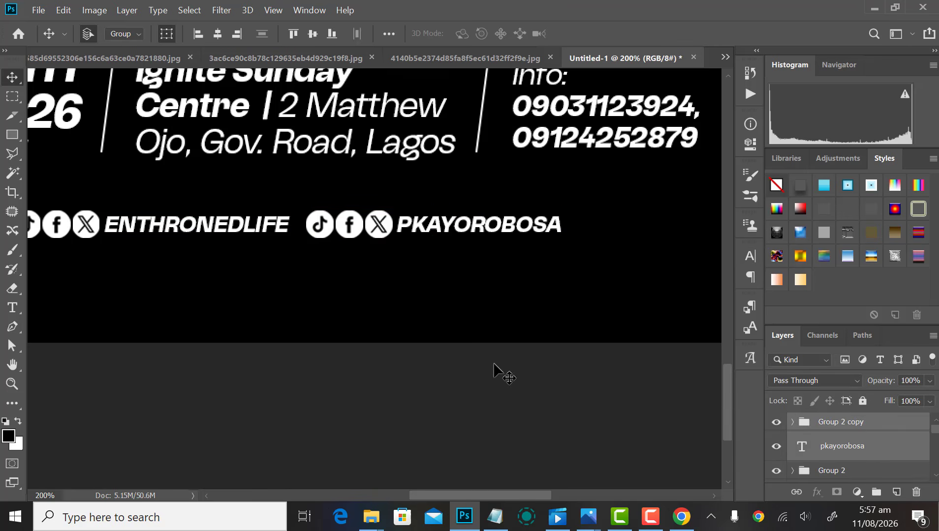
key(ctrl+minus)
key(ctrl+minus)
key(ctrl+minus)
drag(323, 449, 449, 429)
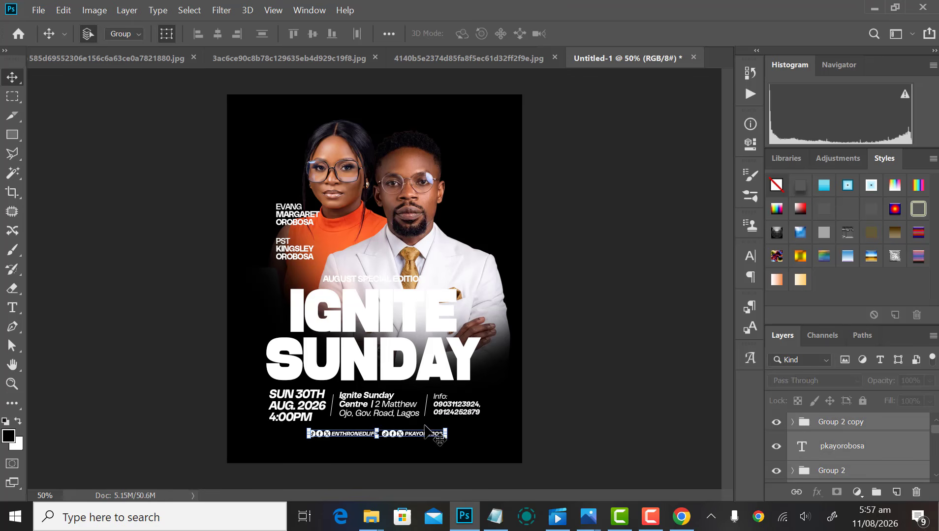
click(456, 247)
scroll(841, 452, down, 3)
scroll(836, 451, down, 1)
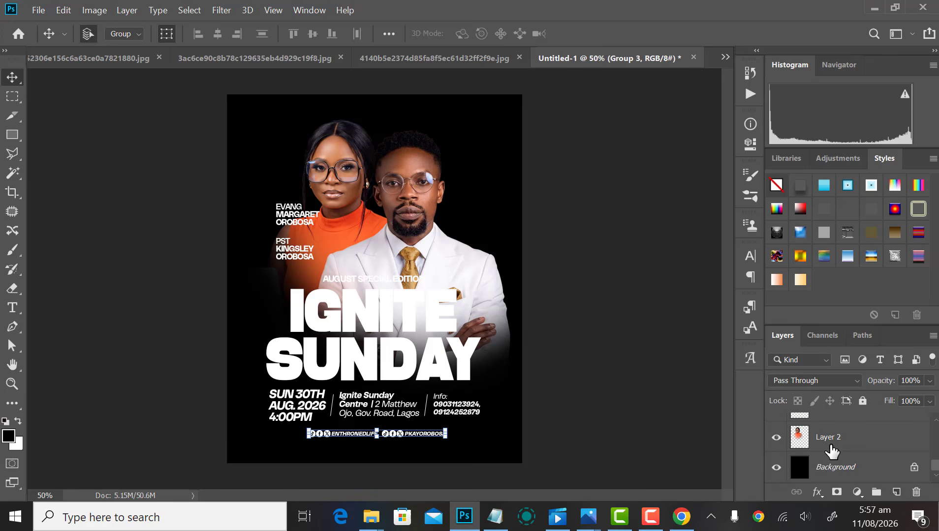
click(834, 471)
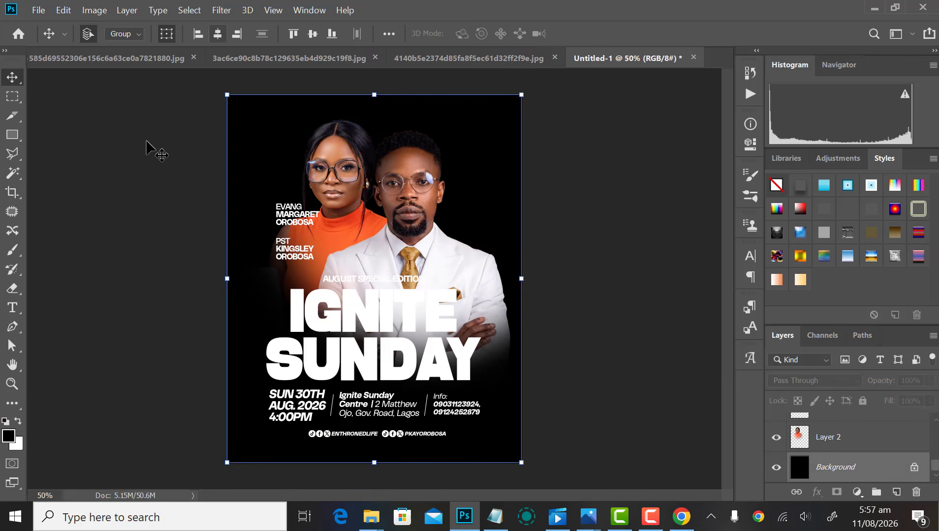
scroll(502, 268, down, 3)
scroll(486, 268, up, 5)
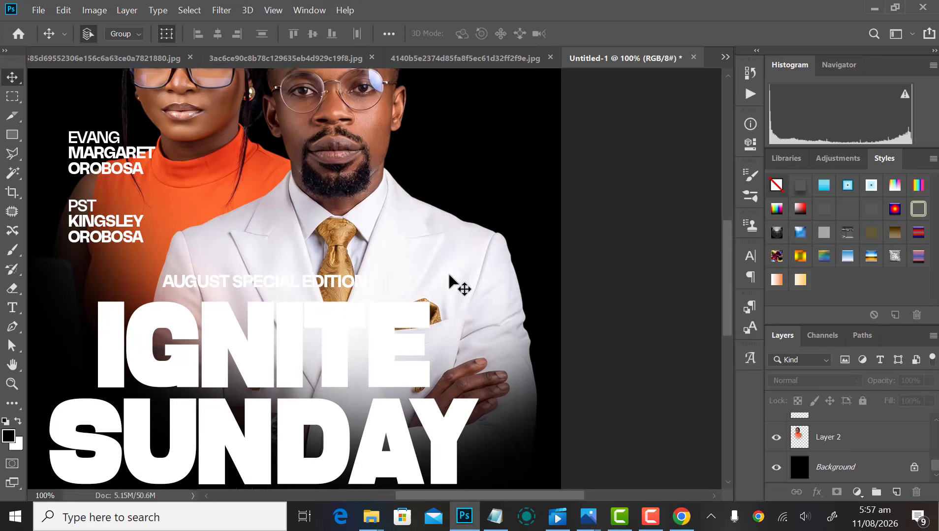
scroll(449, 276, down, 2)
scroll(420, 268, down, 3)
scroll(422, 296, up, 3)
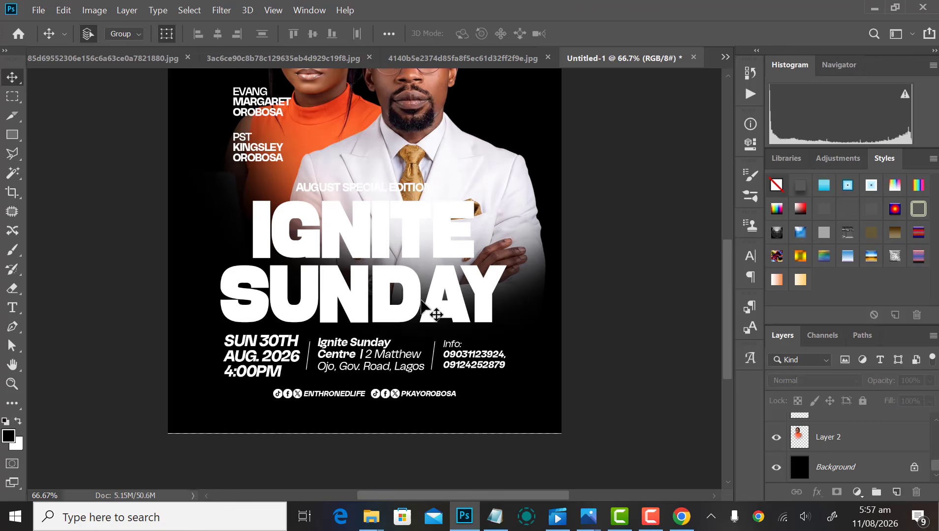
click(401, 295)
shift+click(397, 235)
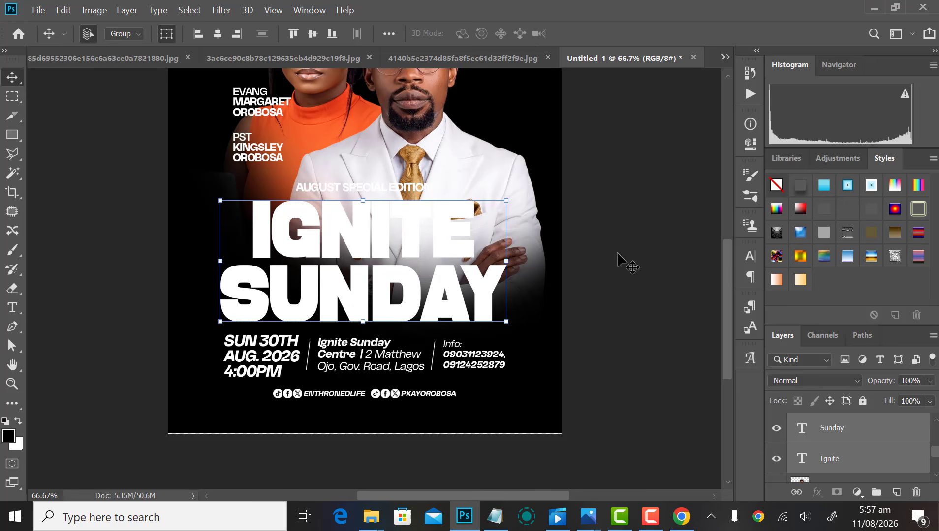
click(402, 188)
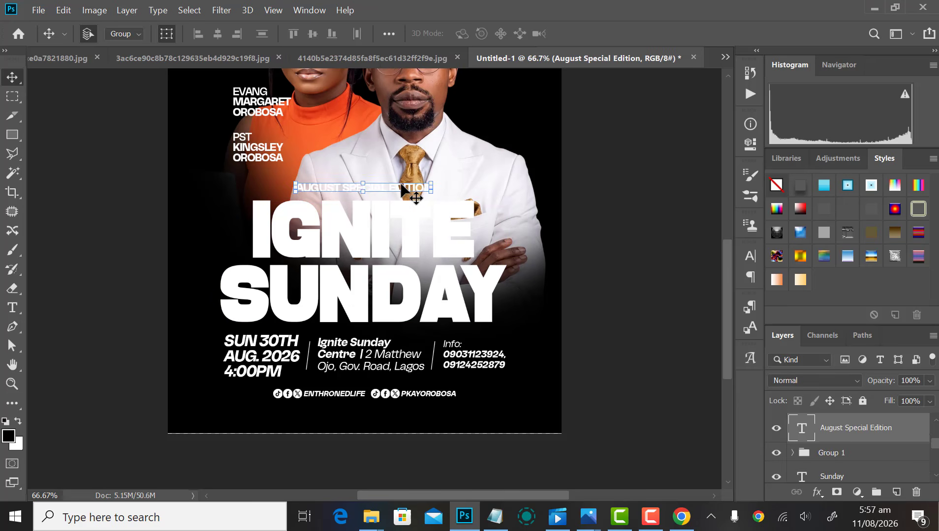
key(ctrl+minus)
key(ctrl+minus)
click(619, 267)
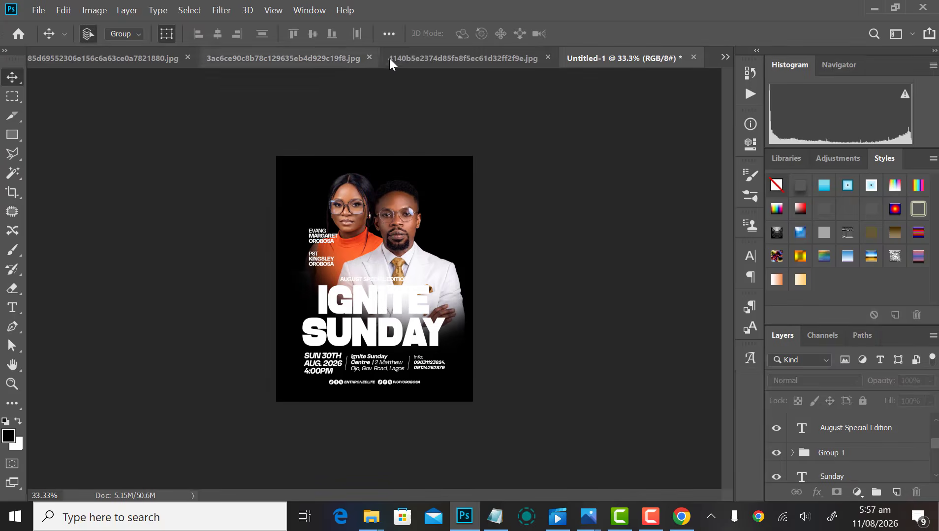
Step: Copy the entire autumn-leaves portal image from its own document
click(430, 59)
key(ctrl+minus)
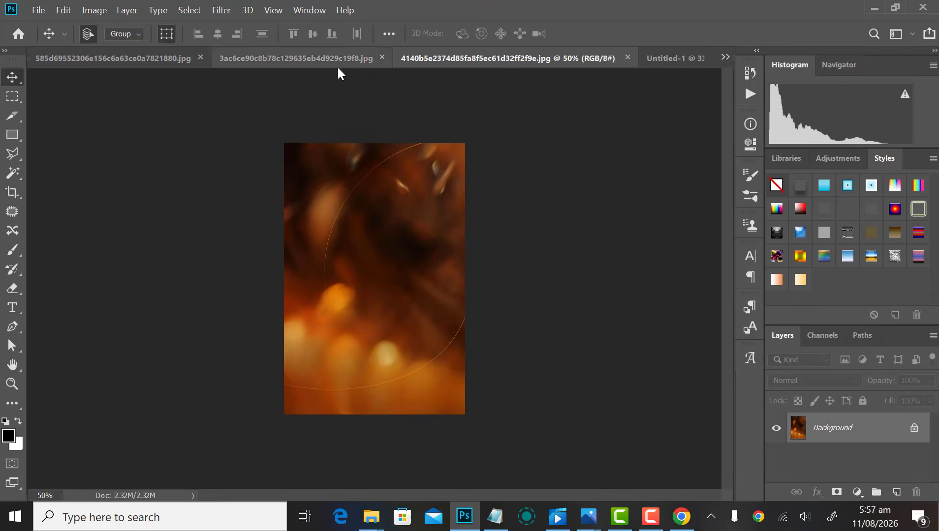
click(319, 63)
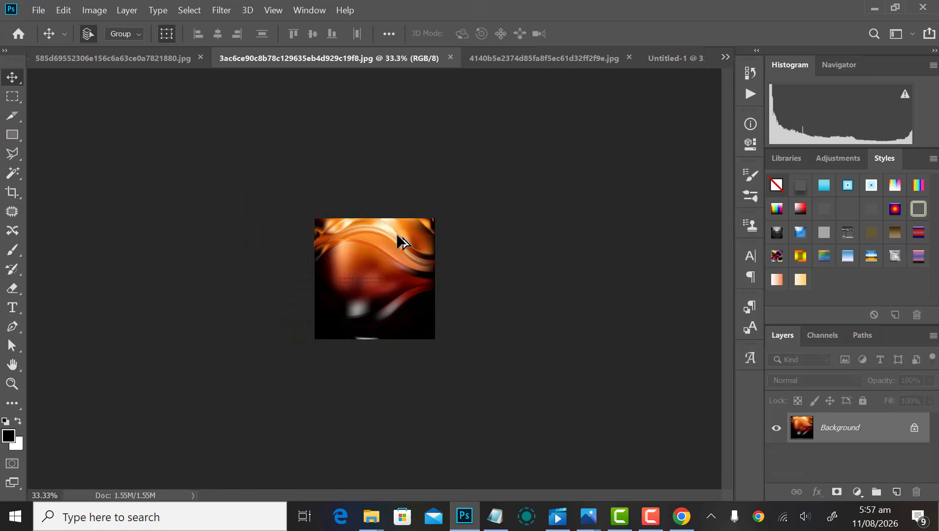
key(ctrl+plus)
key(ctrl+plus)
click(154, 59)
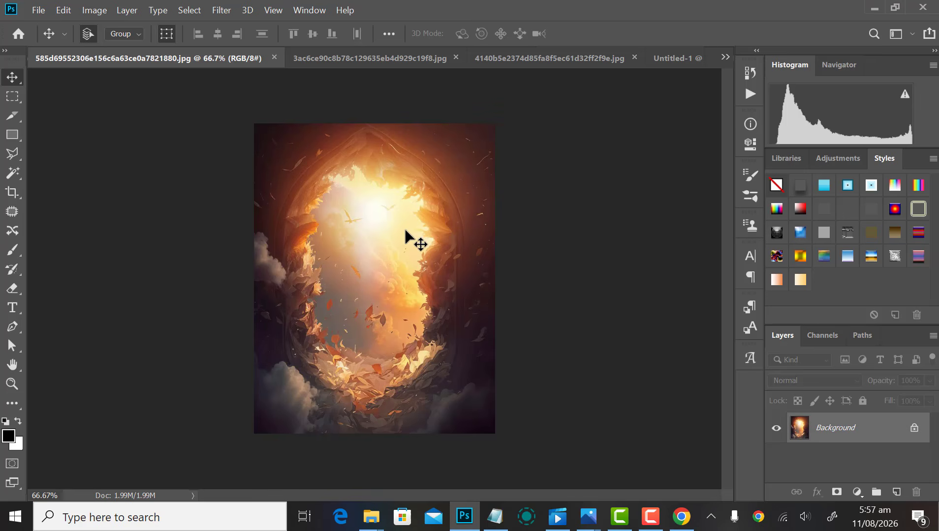
key(ctrl+a)
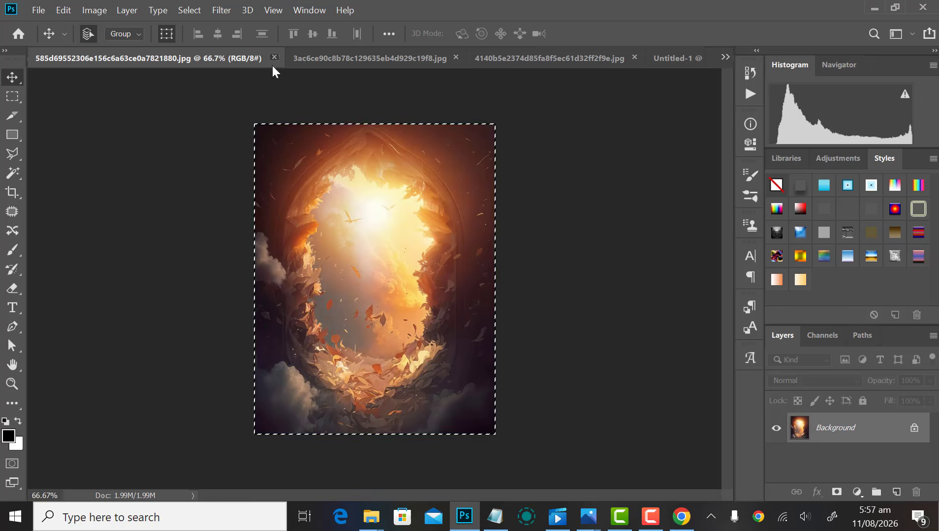
click(275, 57)
click(609, 61)
Step: Paste the portal image into the flyer, enlarge it, and send it behind the artwork
key(ctrl+v)
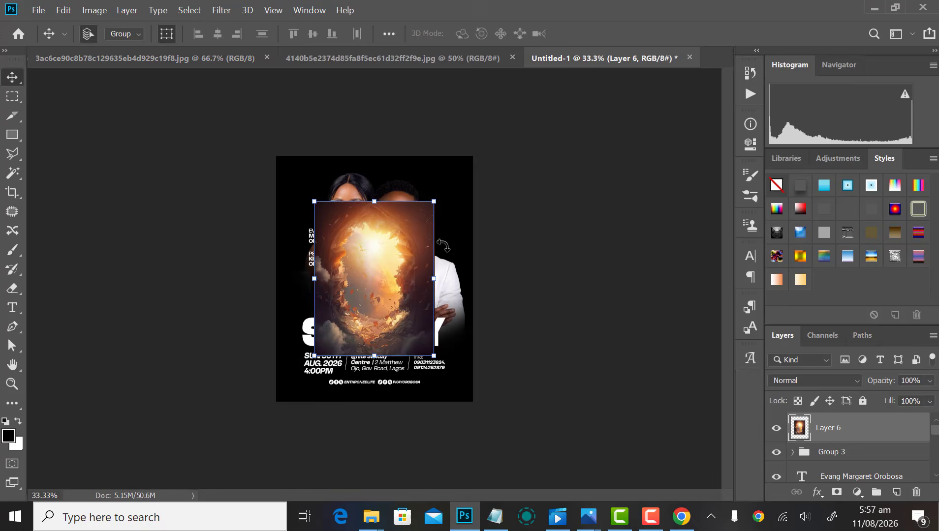
drag(434, 203, 514, 176)
key(Return)
key(ctrl+shift+[)
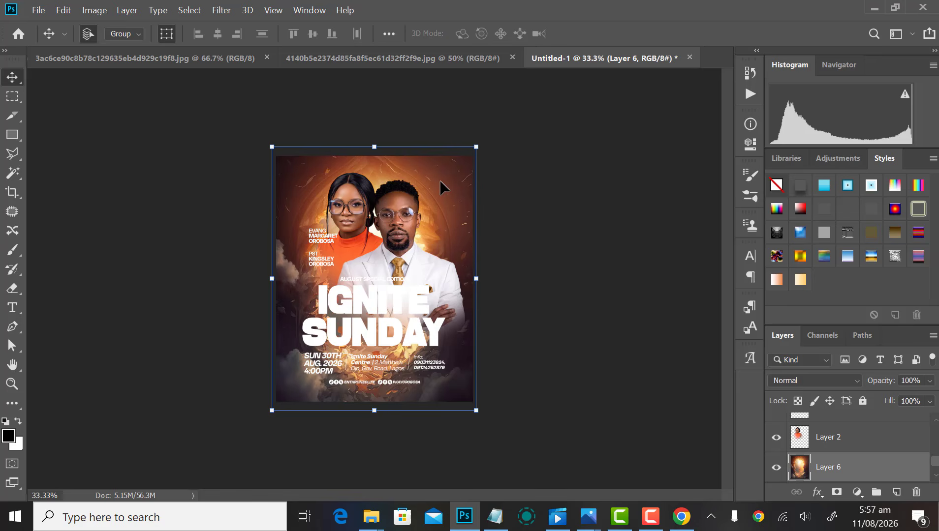
key(shift+Up)
key(shift+Up)
key(shift+Up)
key(shift+Up)
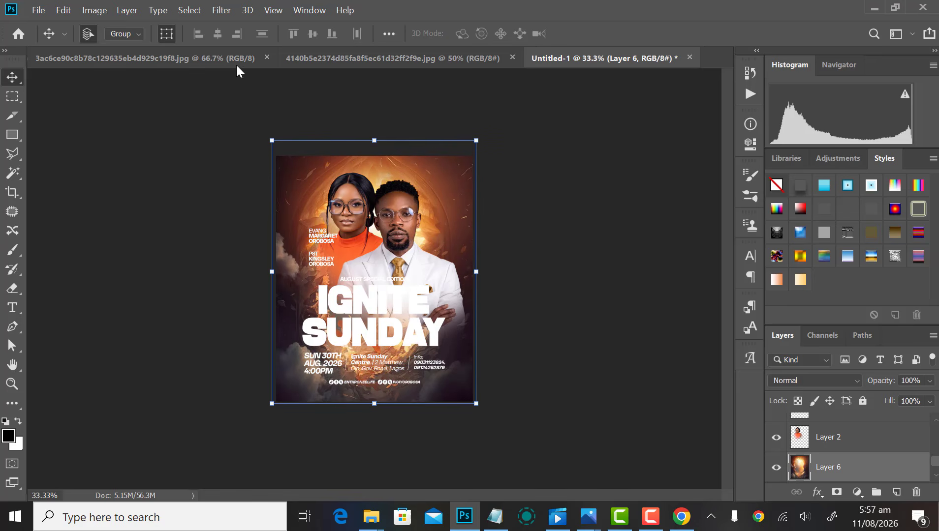
click(226, 10)
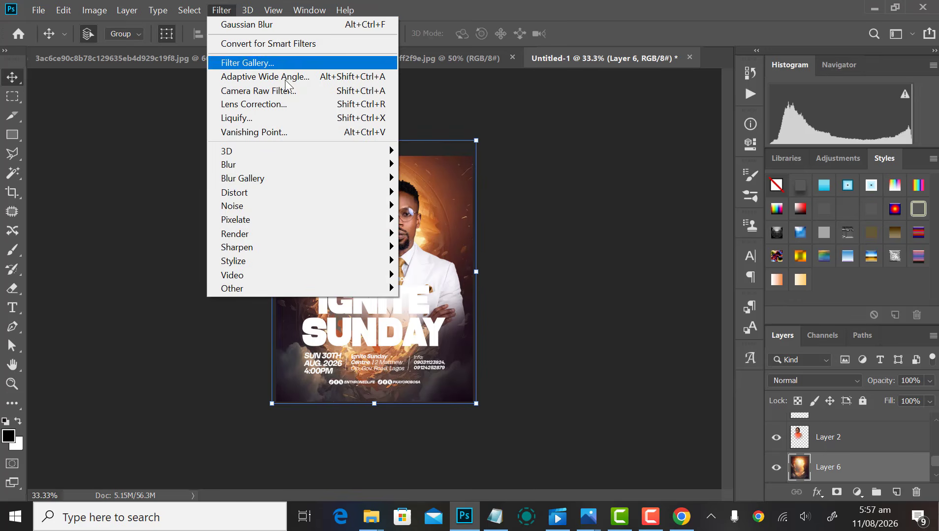
Step: Apply a Gaussian Blur of about 11.1 px to the portal background
mouse_move(321, 165)
click(447, 220)
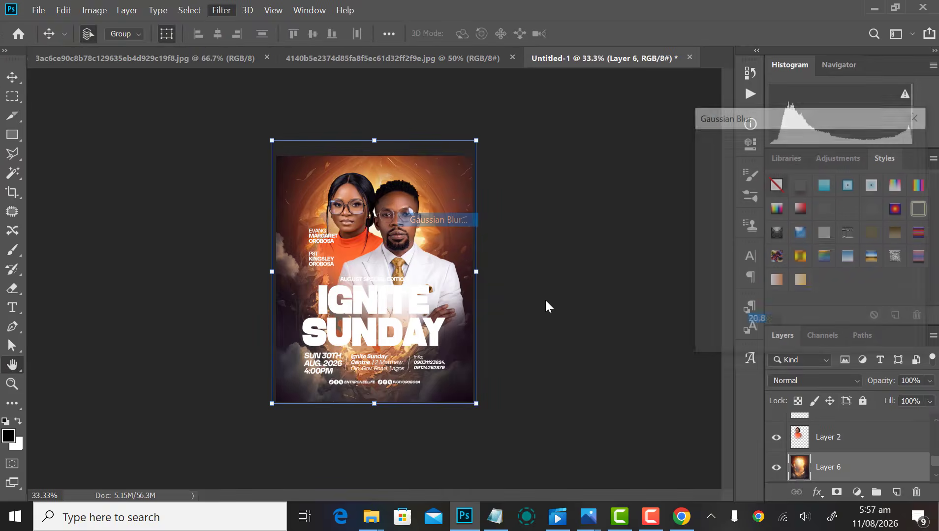
click(726, 343)
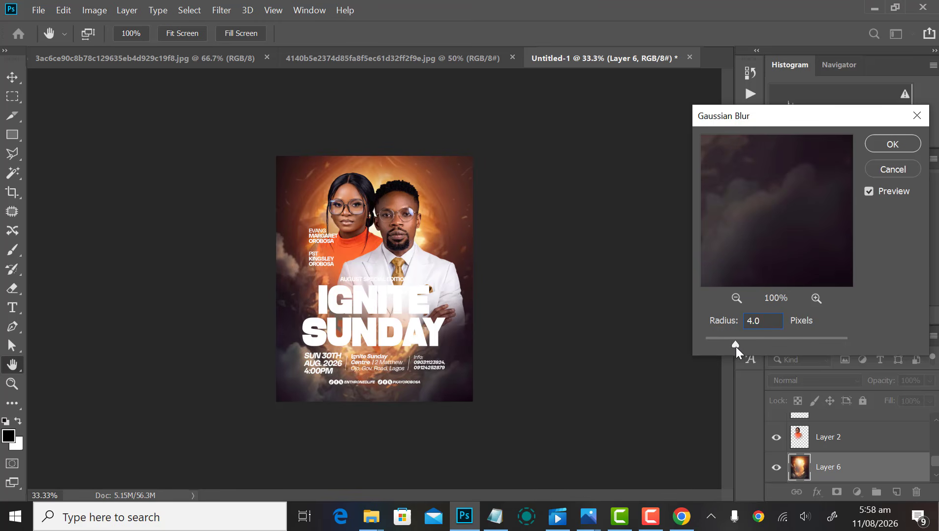
drag(744, 346, 752, 349)
key(Return)
Step: Deepen the shadows with Levels set to 13 / 0.94 / 255
click(98, 11)
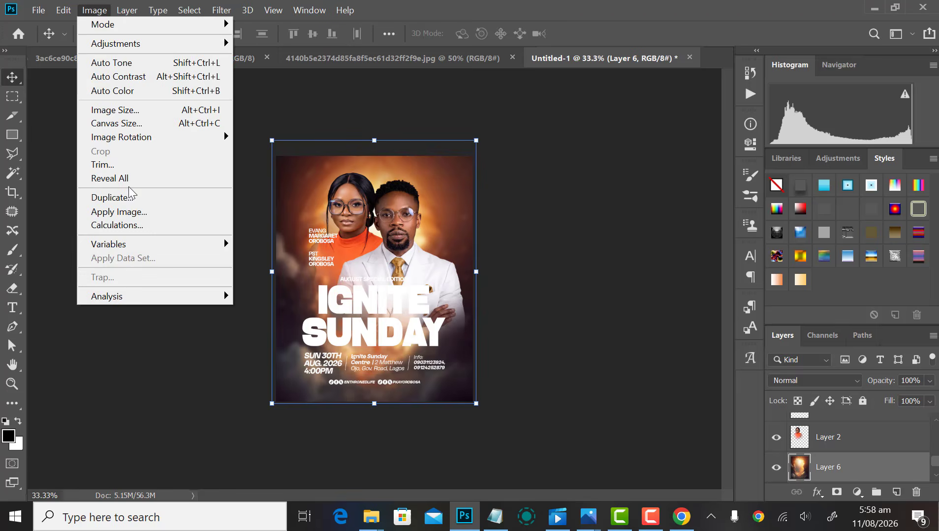
mouse_move(135, 43)
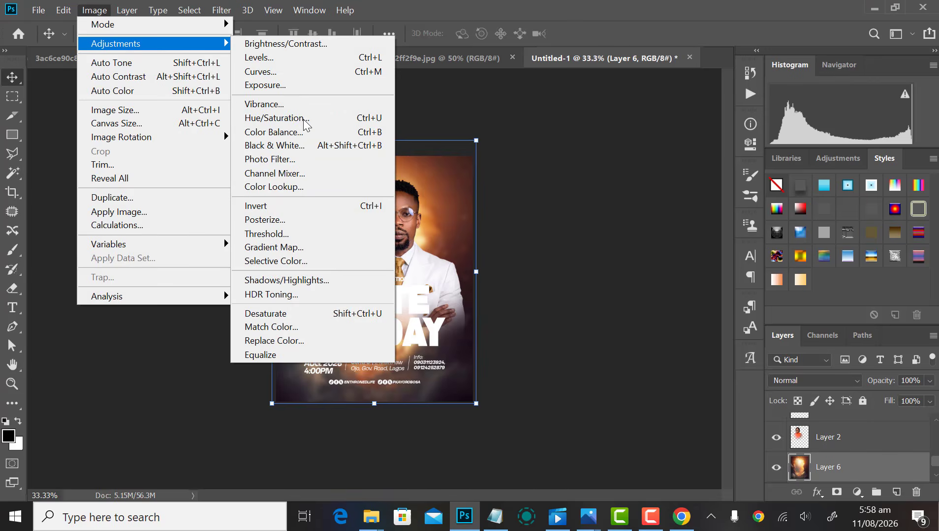
click(290, 58)
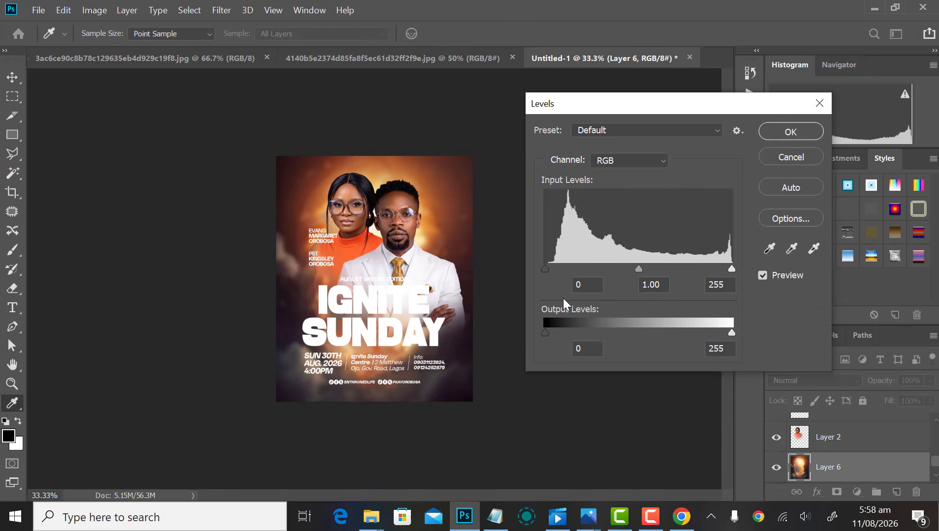
drag(551, 269, 552, 268)
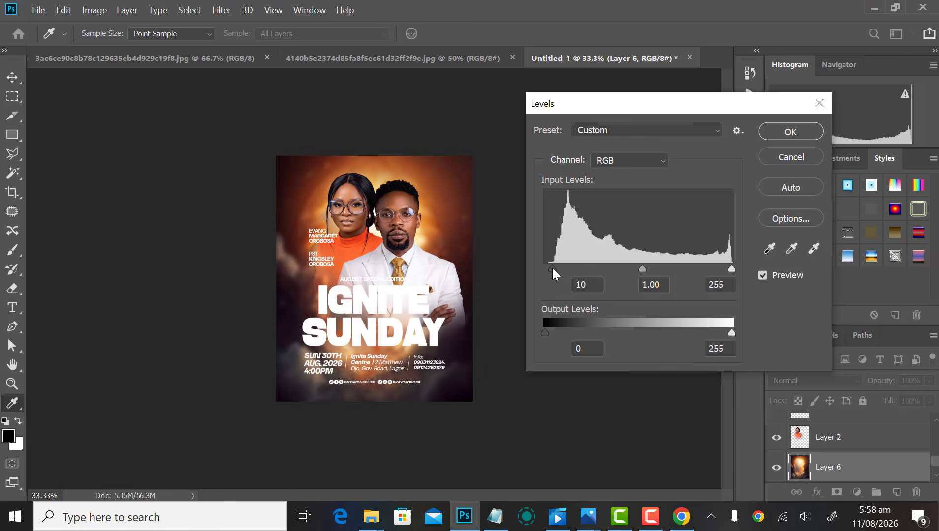
click(554, 270)
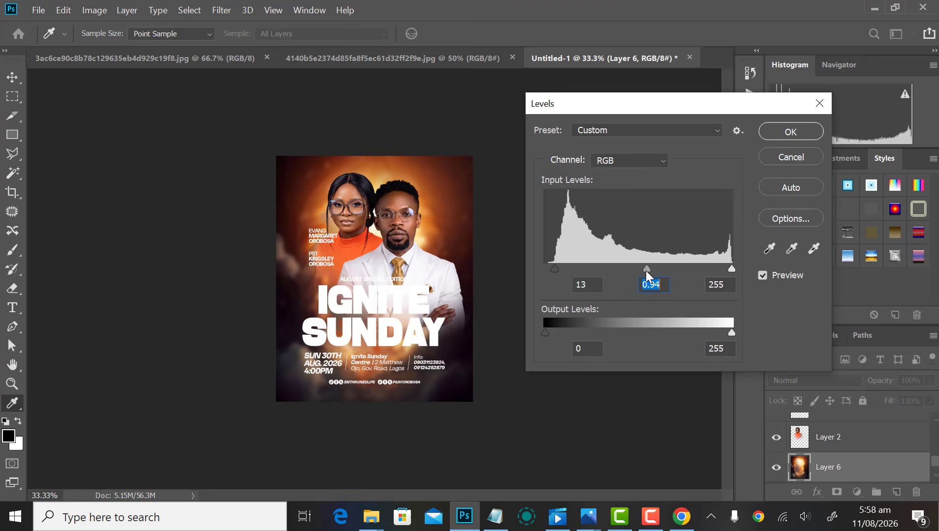
key(Return)
Step: Paste the wavy orange image into the flyer and enlarge it
key(v)
click(497, 59)
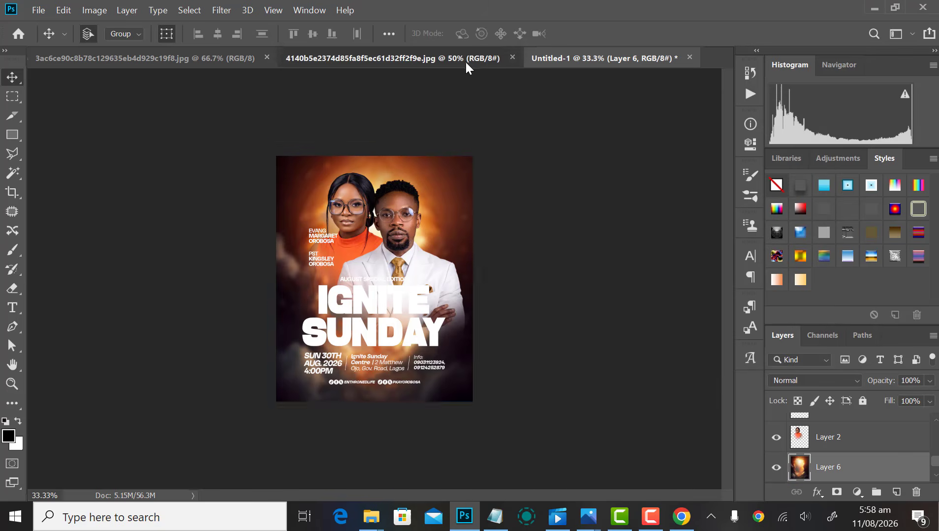
click(194, 60)
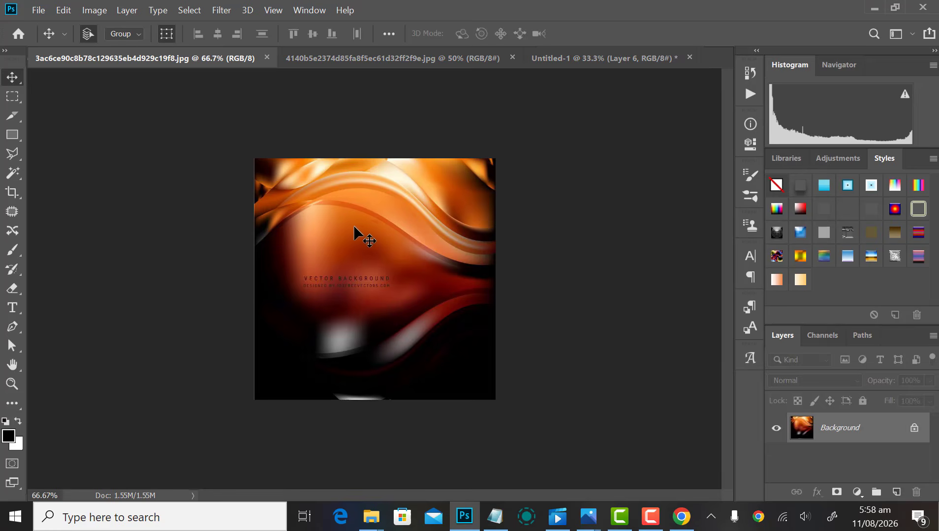
click(578, 60)
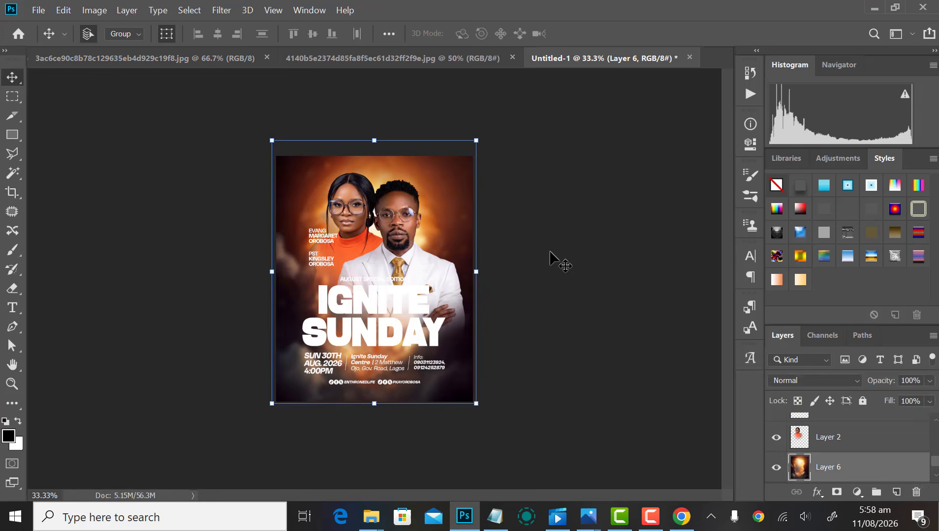
click(550, 255)
key(ctrl+v)
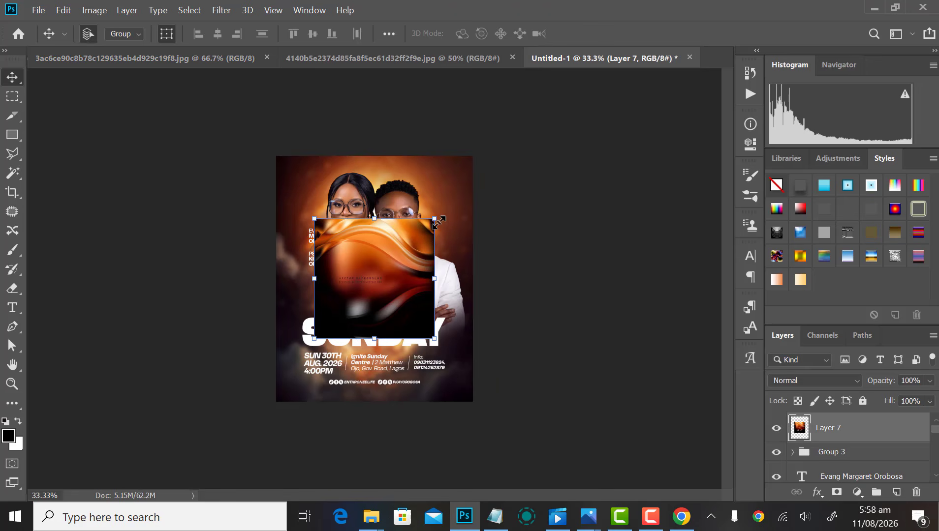
mouse_move(446, 215)
mouse_down()
mouse_move(477, 184)
mouse_move(523, 166)
mouse_move(473, 168)
mouse_move(452, 201)
mouse_up()
key(Return)
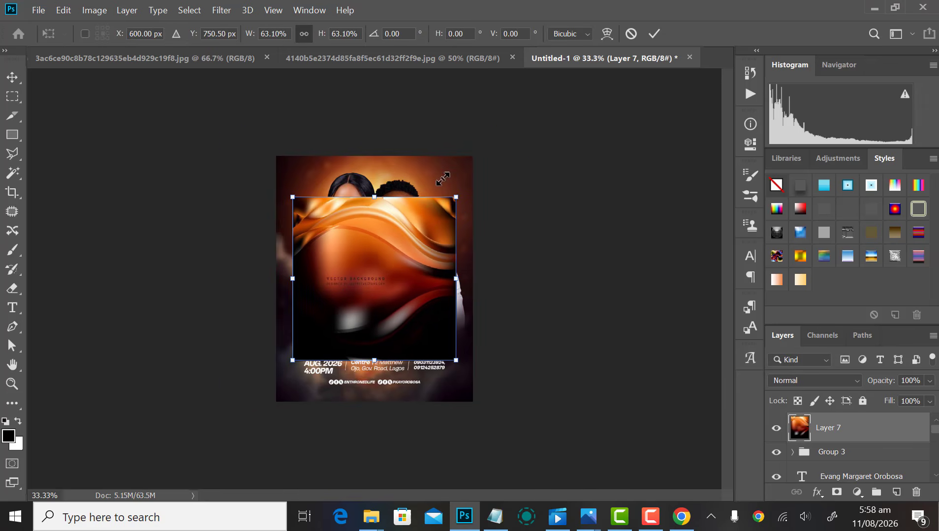
key(Return)
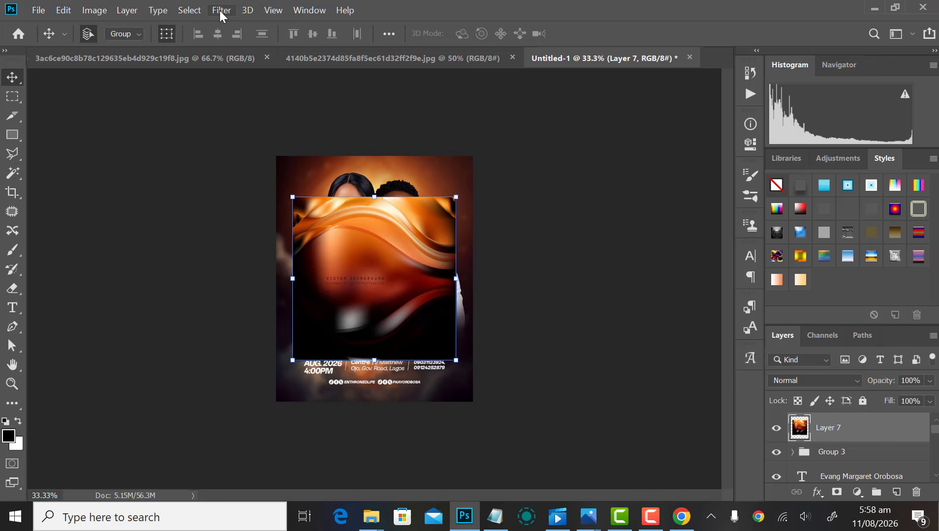
Step: Spin-blur the wavy layer at 18, scale it to about 154%, and place it below the portal layer
click(220, 12)
mouse_move(330, 165)
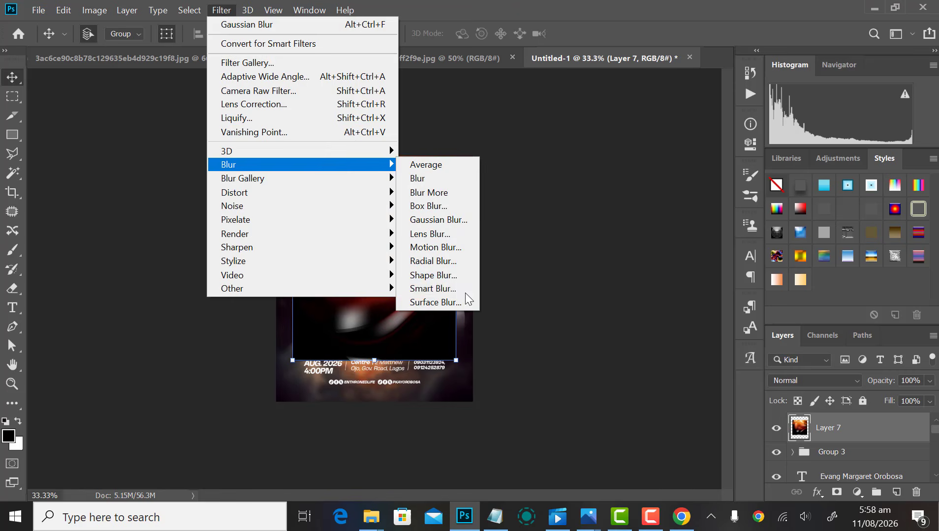
click(443, 262)
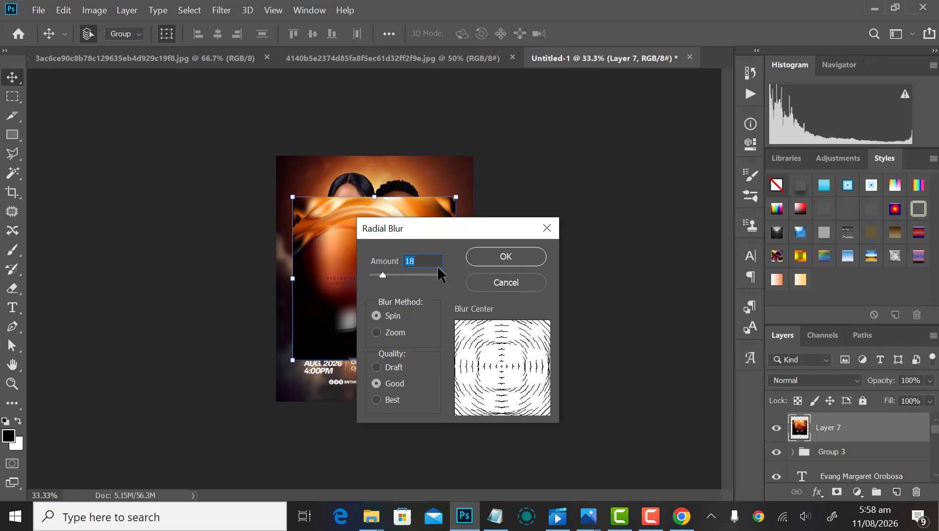
click(491, 254)
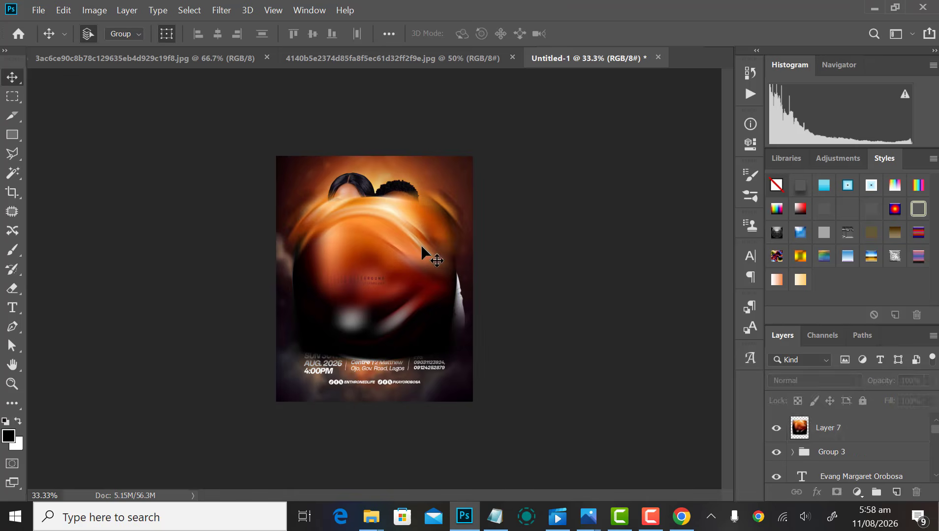
drag(480, 152, 567, 117)
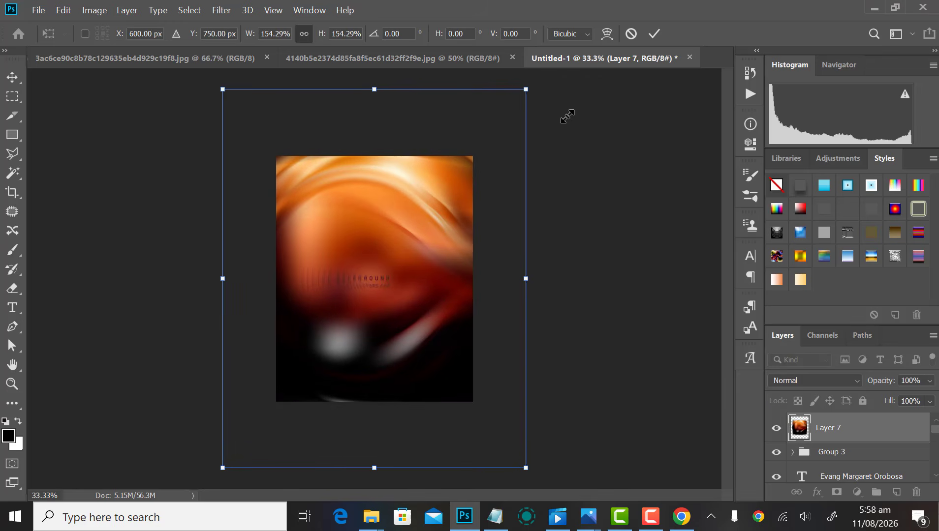
key(Return)
key(ctrl+shift+[)
key(ctrl+])
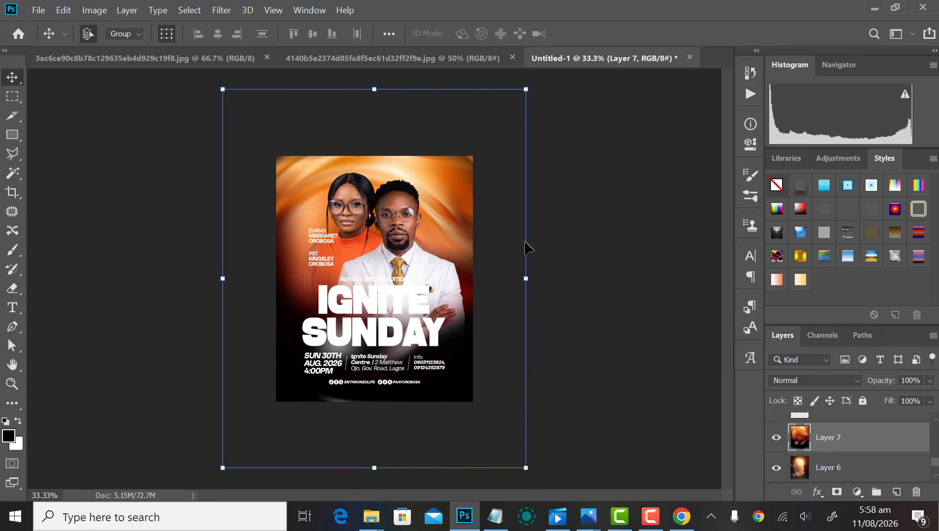
key(ctrl+[)
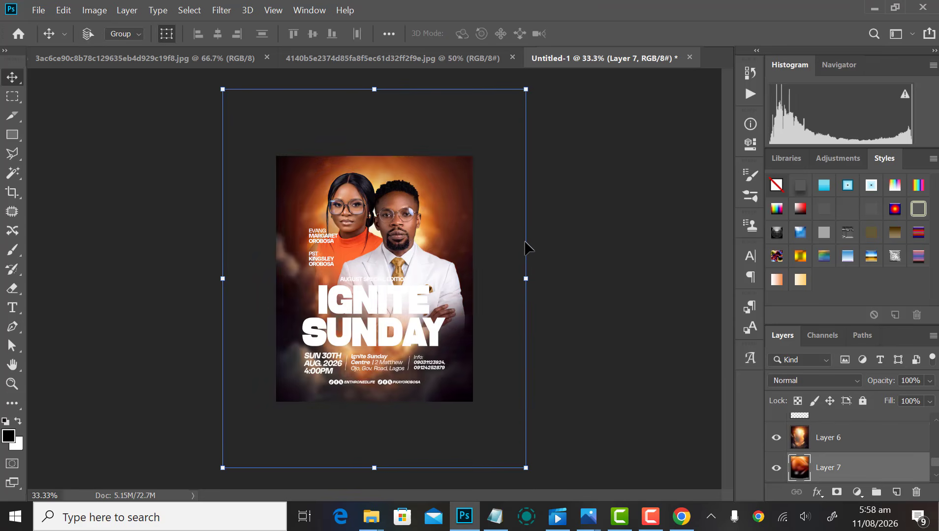
key(alt+])
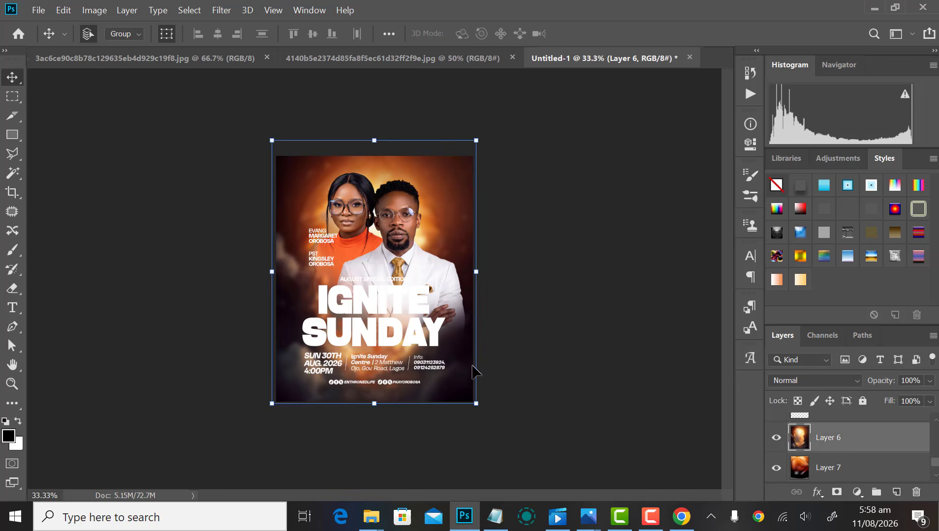
Step: Erase the portal layer's lower area using a 100-pixel feathered polygonal selection
key(l)
click(543, 393)
click(502, 341)
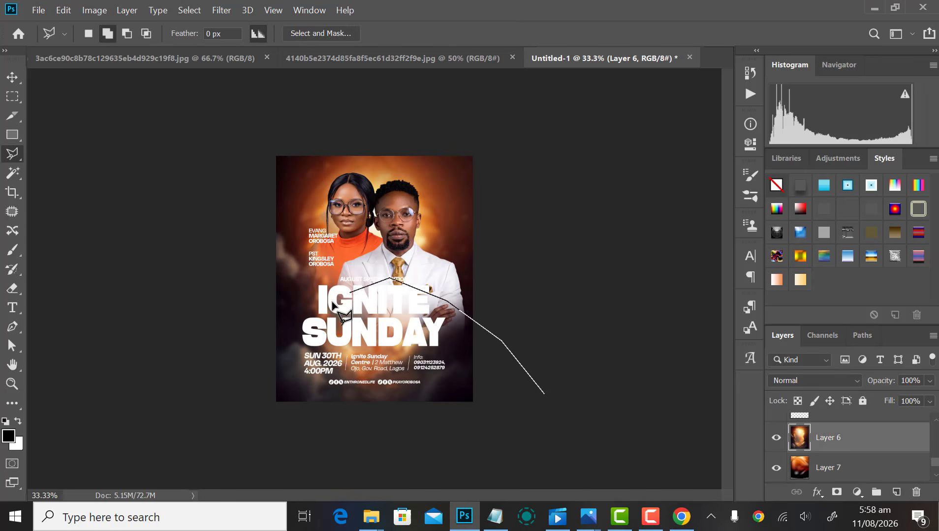
click(184, 382)
click(249, 452)
click(394, 455)
double_click(569, 430)
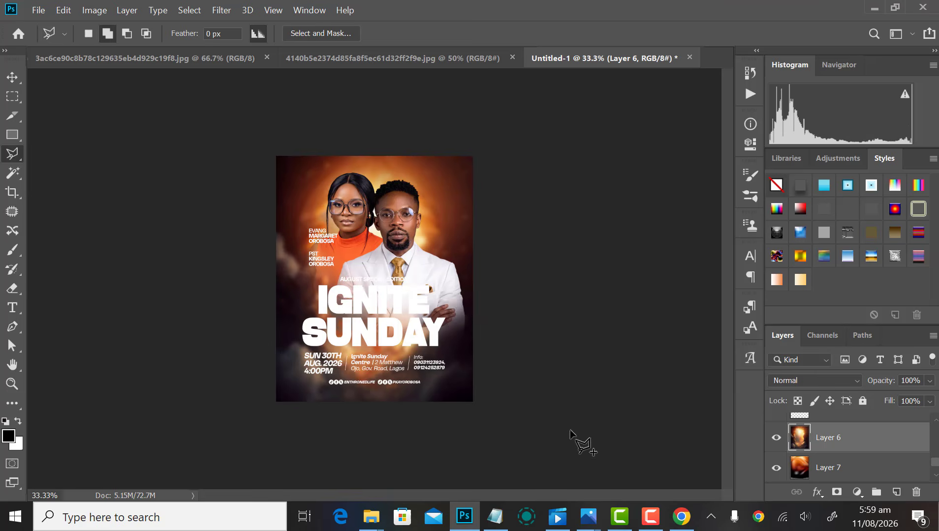
right_click(429, 374)
click(468, 138)
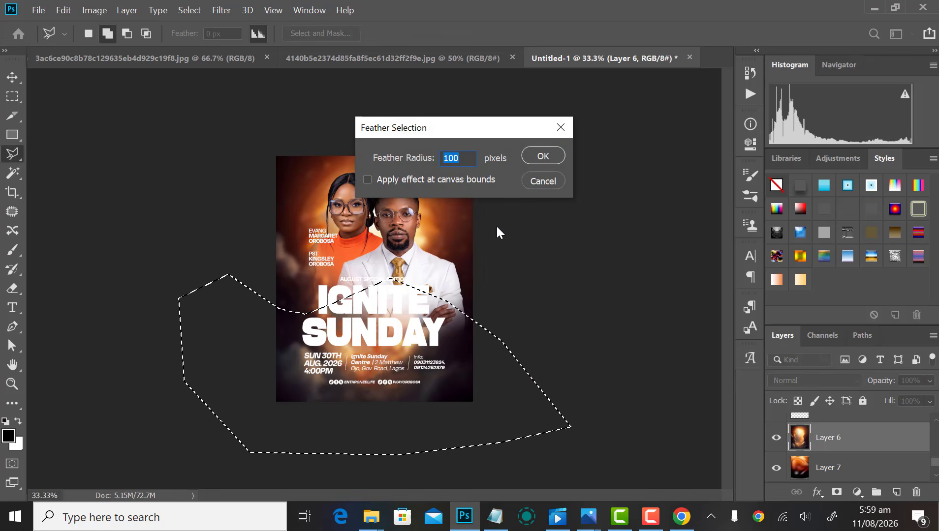
key(Return)
key(Delete)
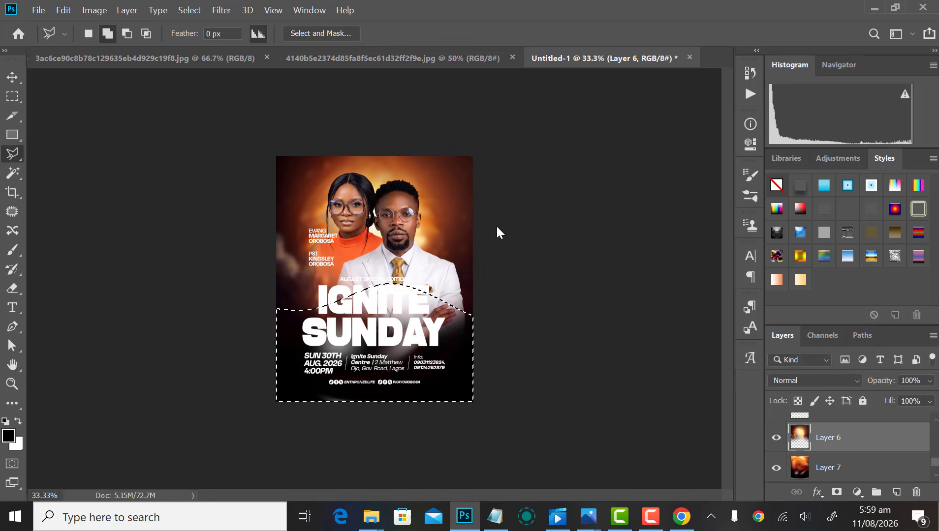
key(ctrl+d)
Step: Crop the layers to the canvas edges
key(c)
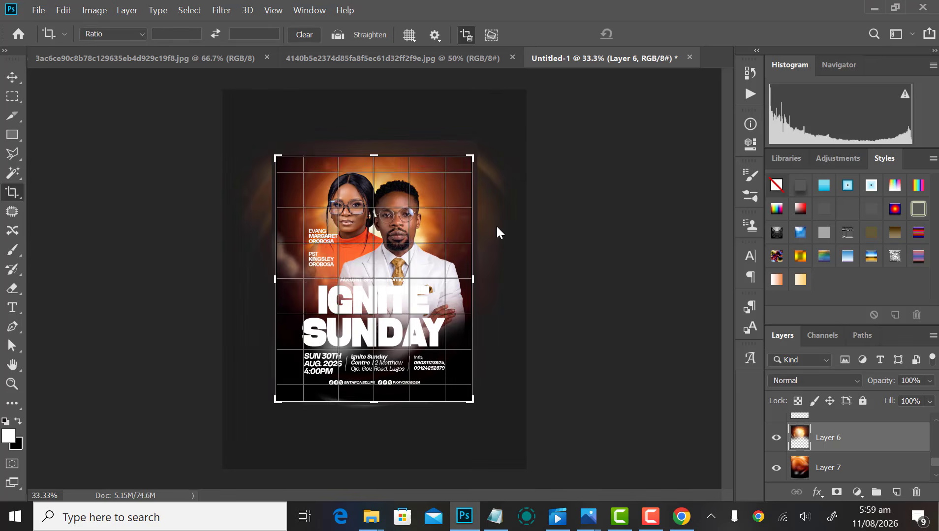
key(v)
click(566, 252)
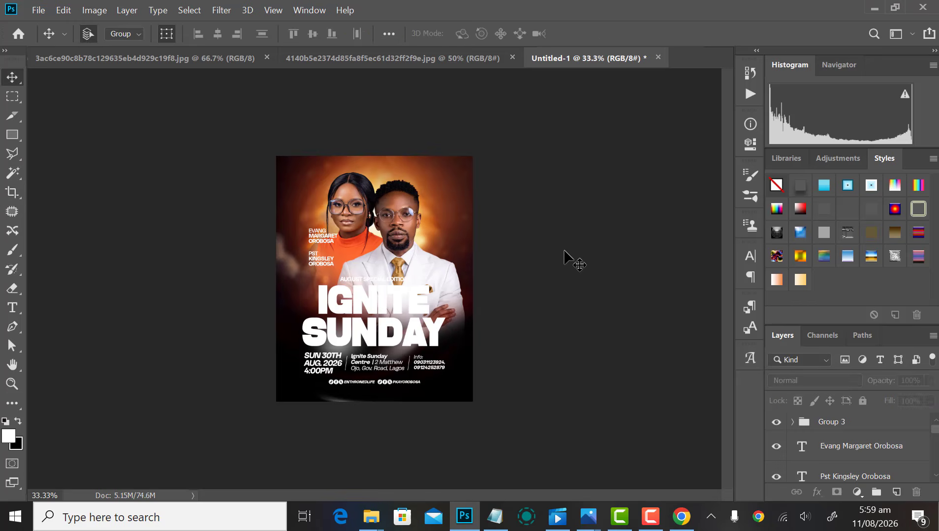
key(ctrl+minus)
key(ctrl+minus)
Step: Nudge the man's portrait (Layer 1) slightly to the right
key(ctrl+plus)
key(ctrl+plus)
key(ctrl+plus)
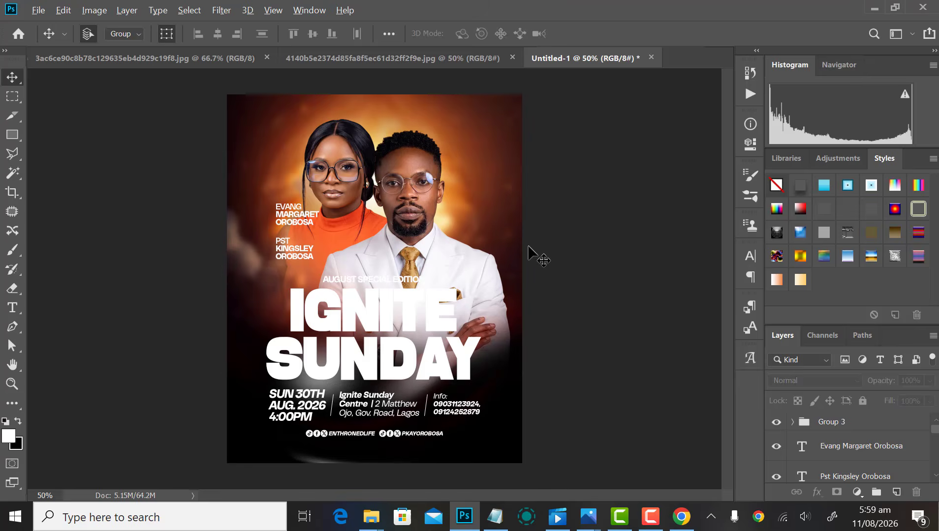
scroll(528, 247, down, 2)
scroll(466, 286, up, 3)
scroll(465, 290, down, 5)
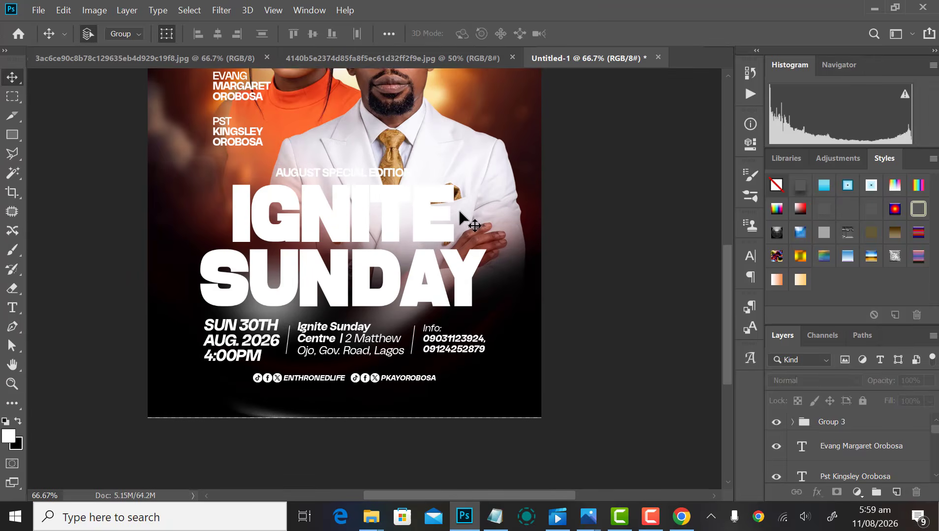
scroll(459, 210, down, 1)
scroll(404, 295, up, 1)
scroll(414, 249, down, 1)
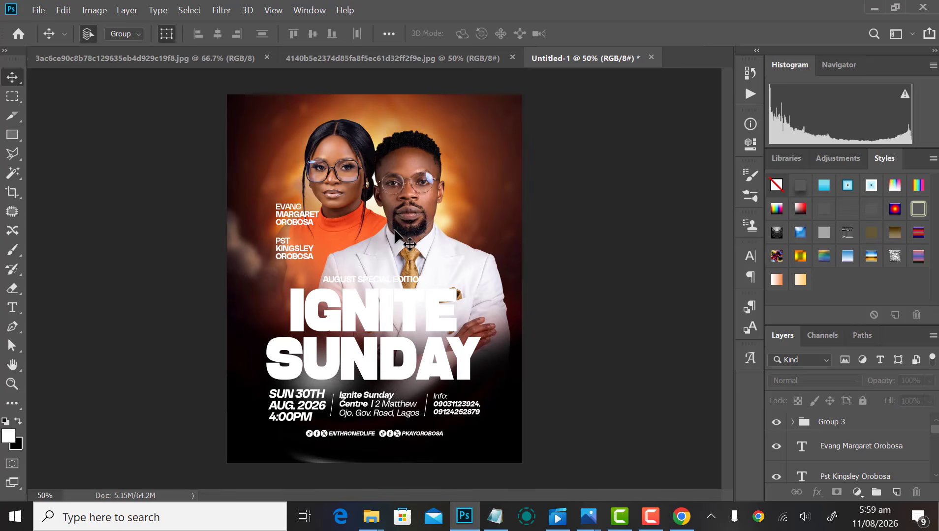
click(400, 191)
key(shift+Right)
key(shift+Right)
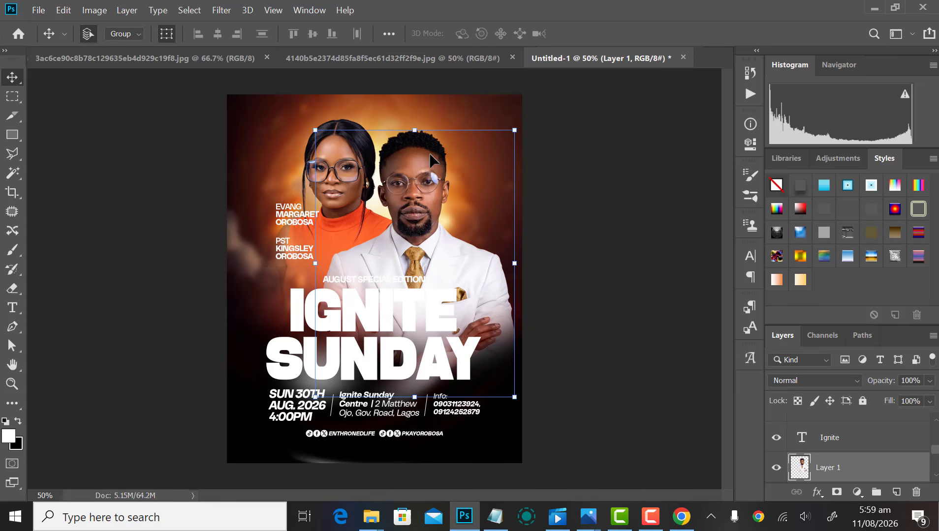
Step: Shift both the man's and woman's portraits a few pixels left
shift+click(363, 161)
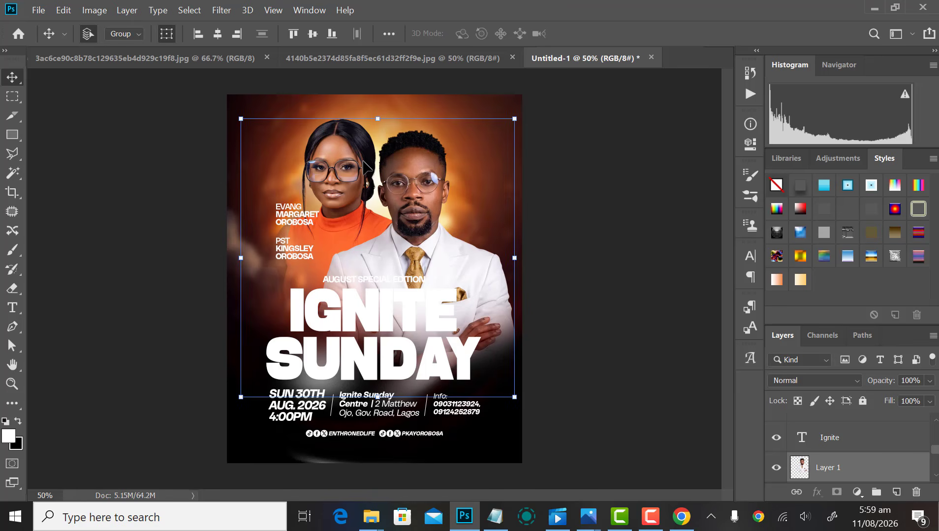
key(shift+Left)
click(584, 324)
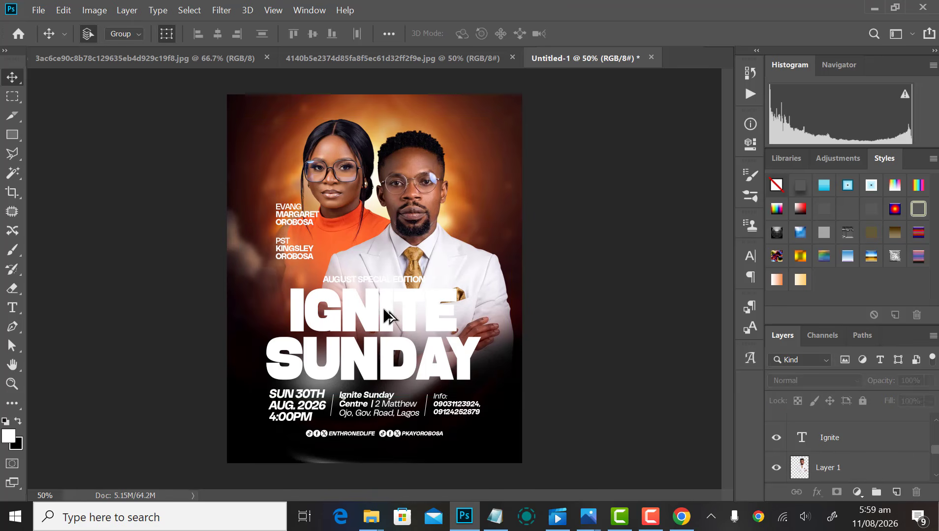
scroll(383, 305, up, 2)
scroll(337, 246, down, 3)
scroll(443, 270, up, 3)
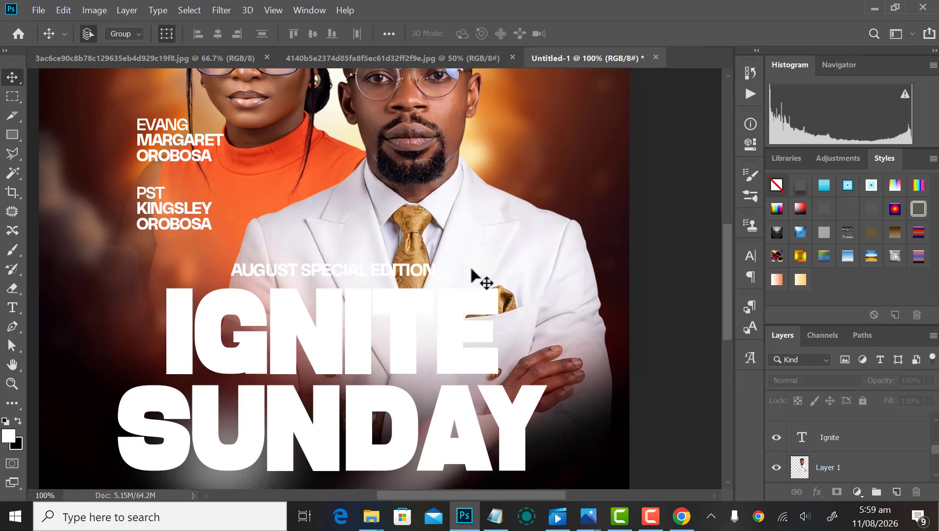
scroll(471, 270, down, 3)
scroll(393, 340, up, 1)
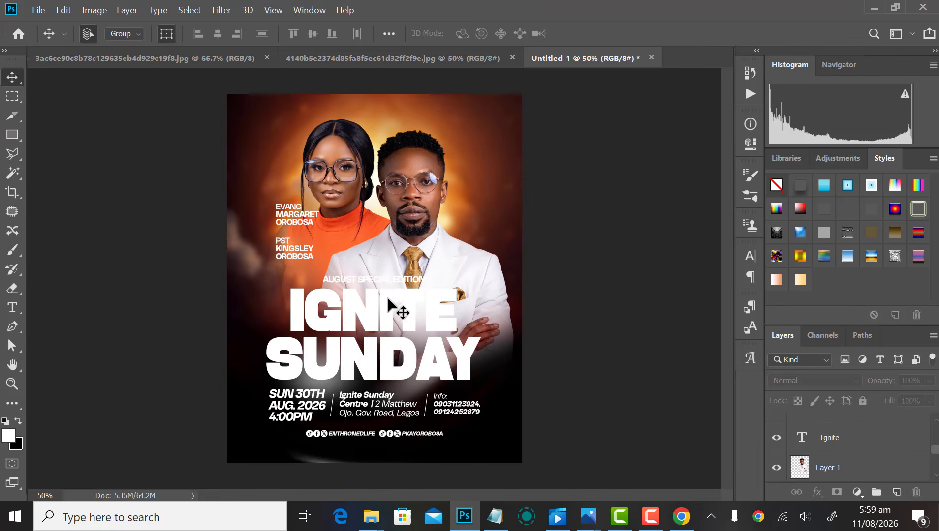
click(386, 258)
Step: Draw a rectangle over the IGNITE SUNDAY title and fill it with maroon 250d0f
click(10, 138)
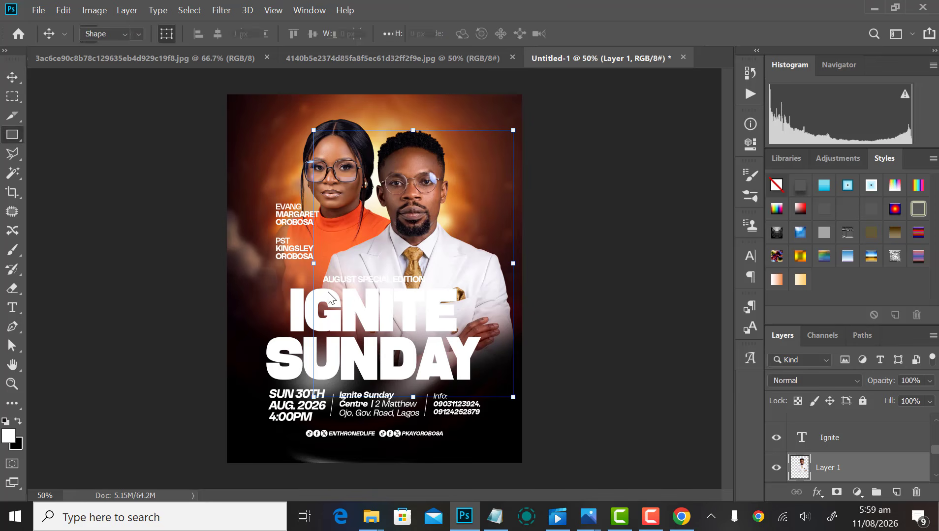
drag(265, 274, 487, 394)
click(752, 143)
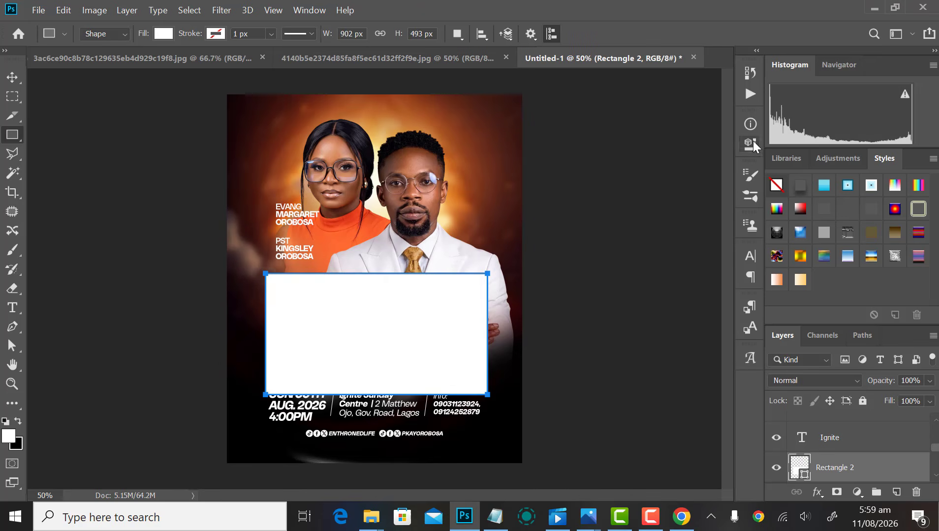
key(v)
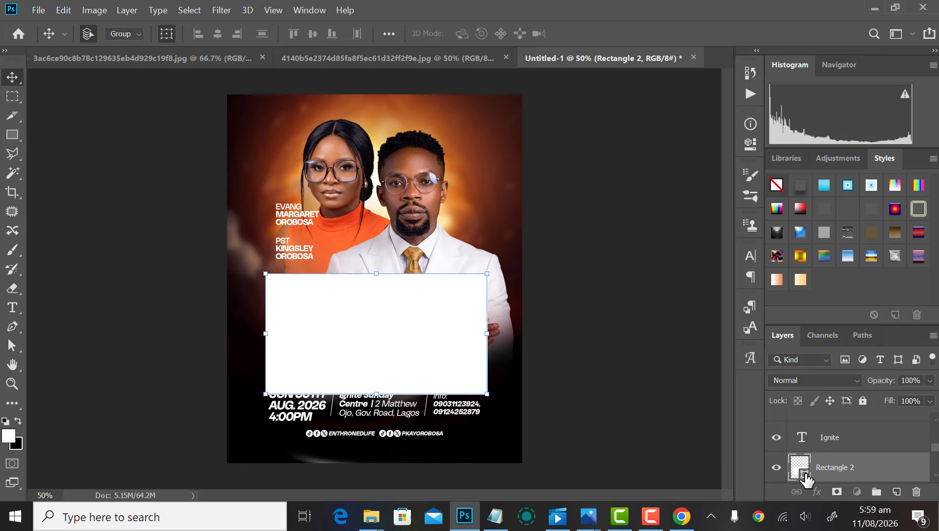
double_click(803, 474)
click(513, 273)
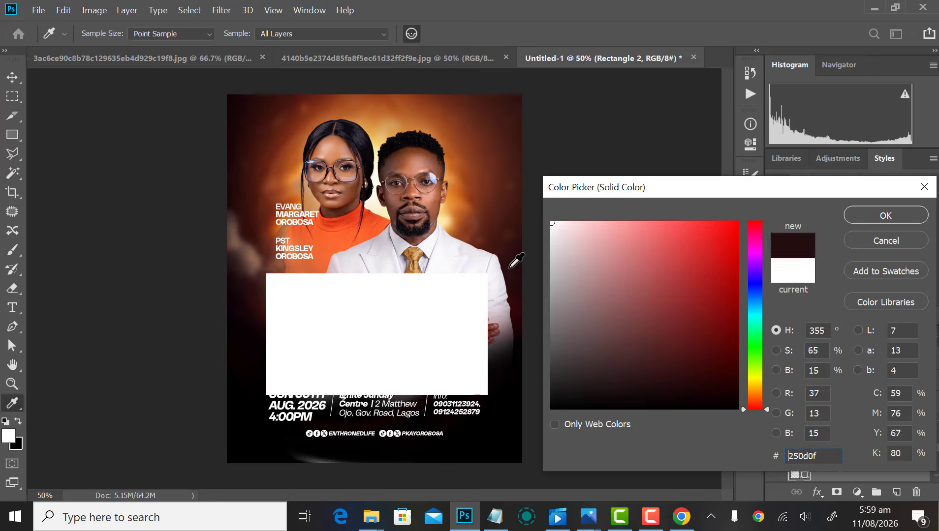
click(894, 221)
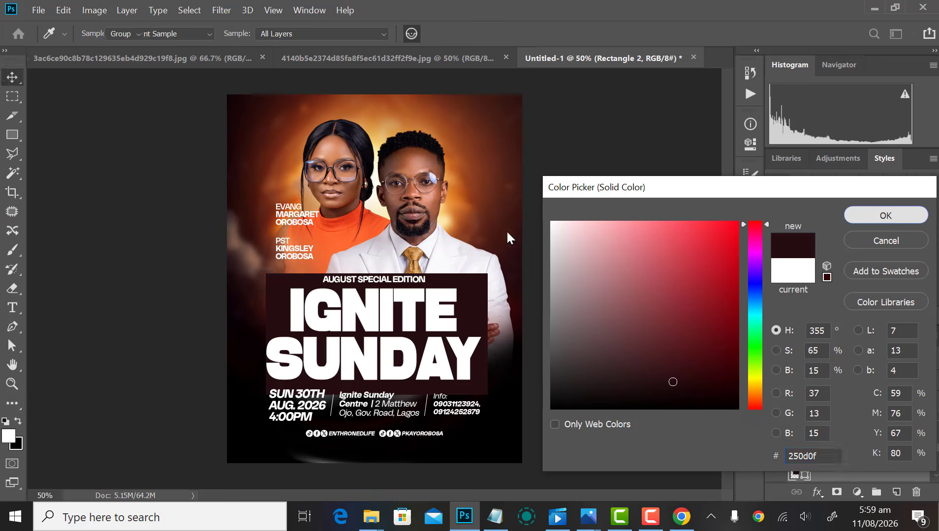
Step: Rasterize the rectangle and Gaussian-blur it at about 133 px into a soft shadow
click(228, 10)
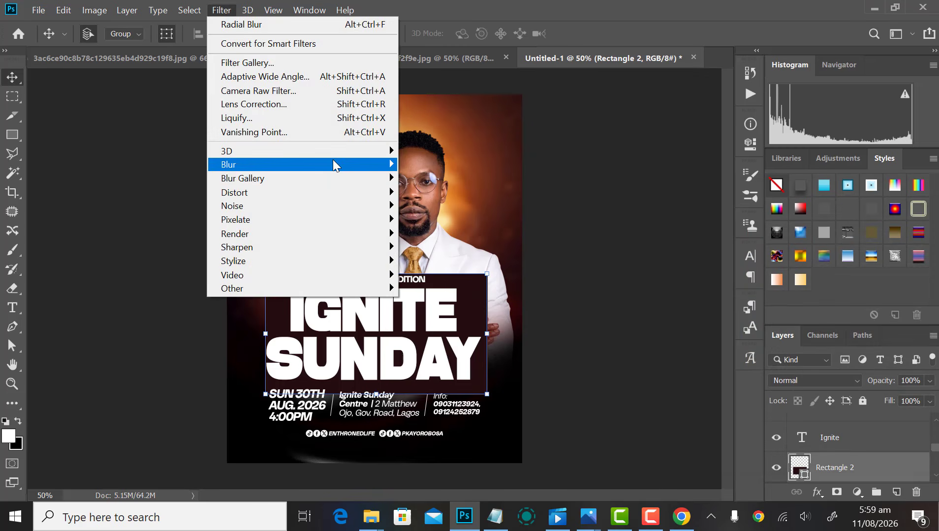
mouse_move(333, 159)
click(443, 220)
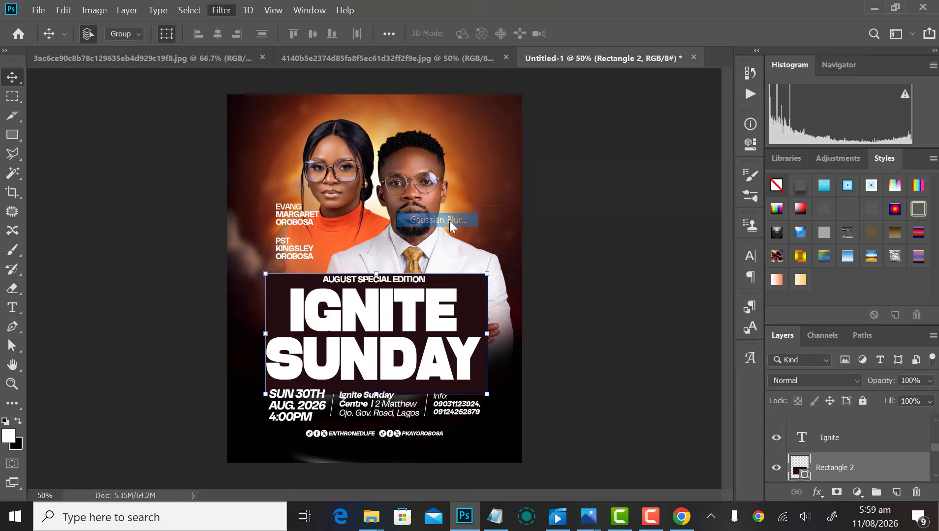
click(604, 207)
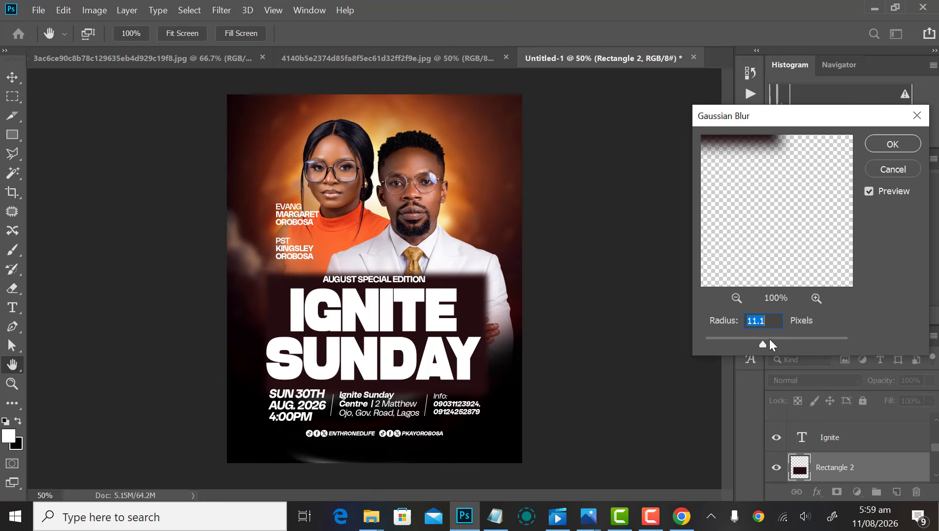
drag(783, 341, 804, 344)
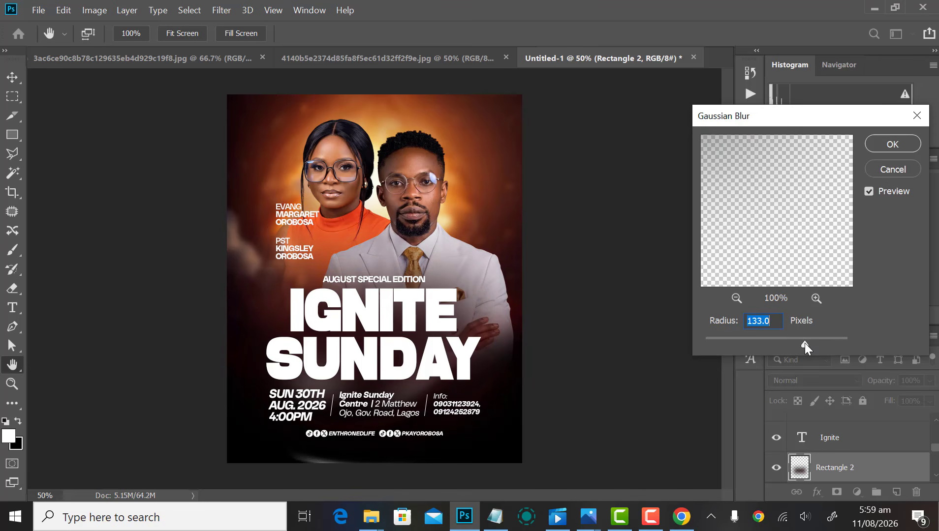
key(Return)
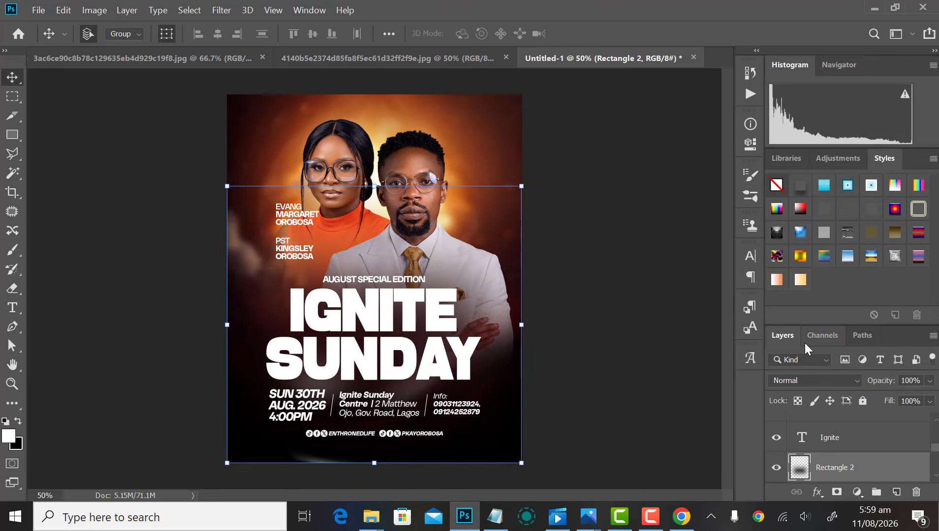
key(ctrl+minus)
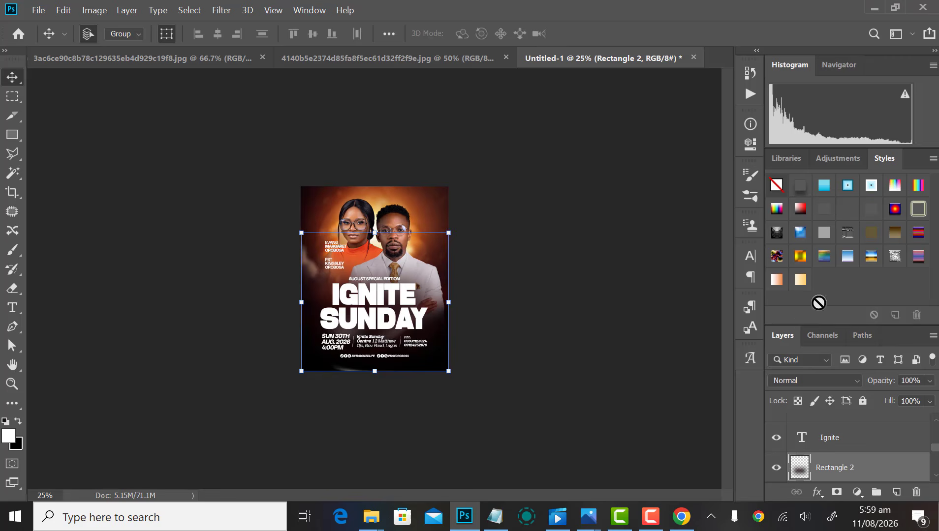
click(509, 316)
key(ctrl+plus)
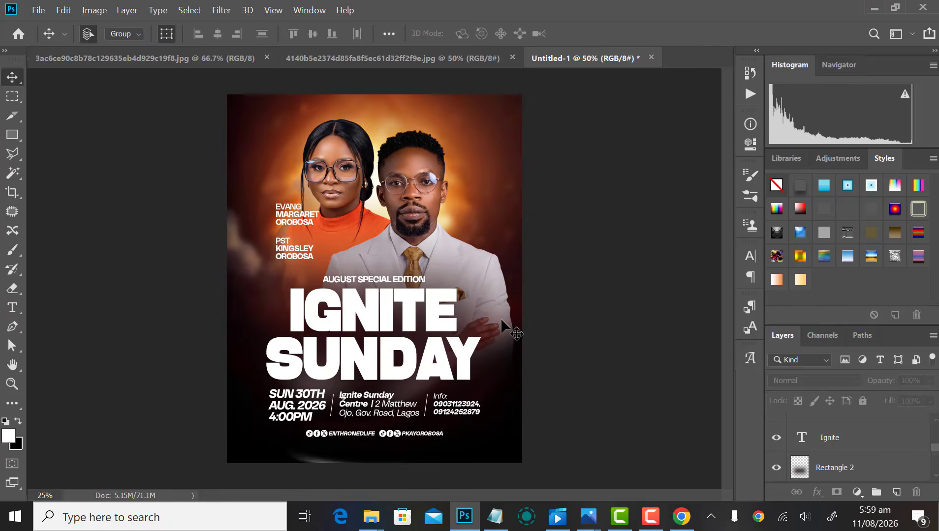
key(ctrl+minus)
scroll(512, 330, down, 2)
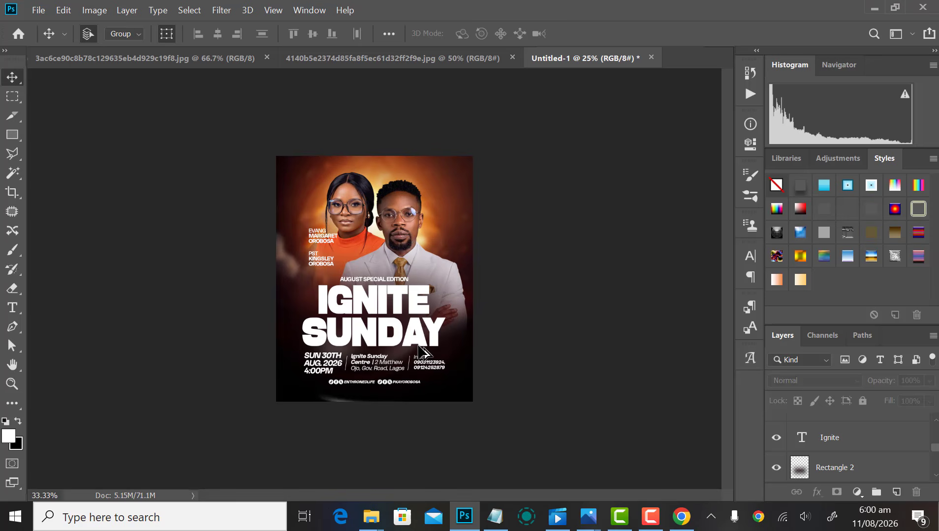
scroll(423, 354, down, 2)
scroll(420, 352, up, 2)
scroll(419, 350, up, 1)
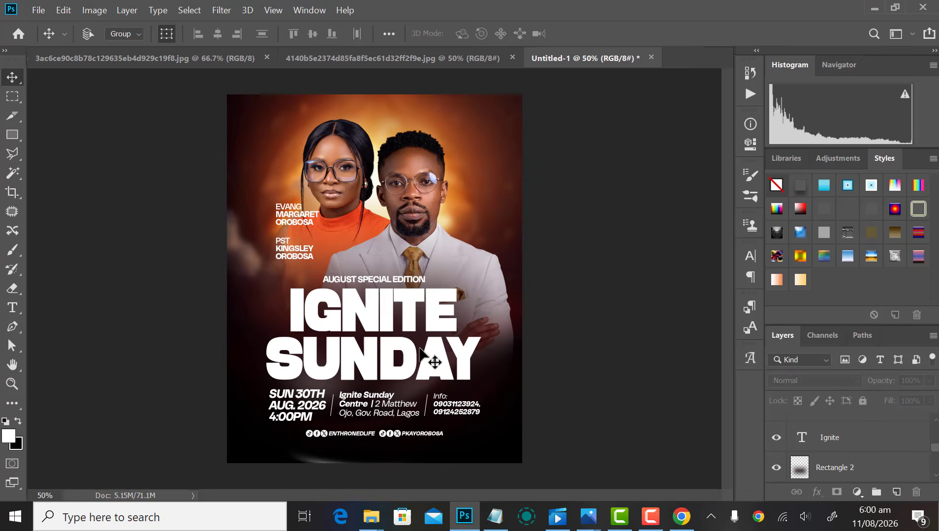
key(ctrl+s)
key(Escape)
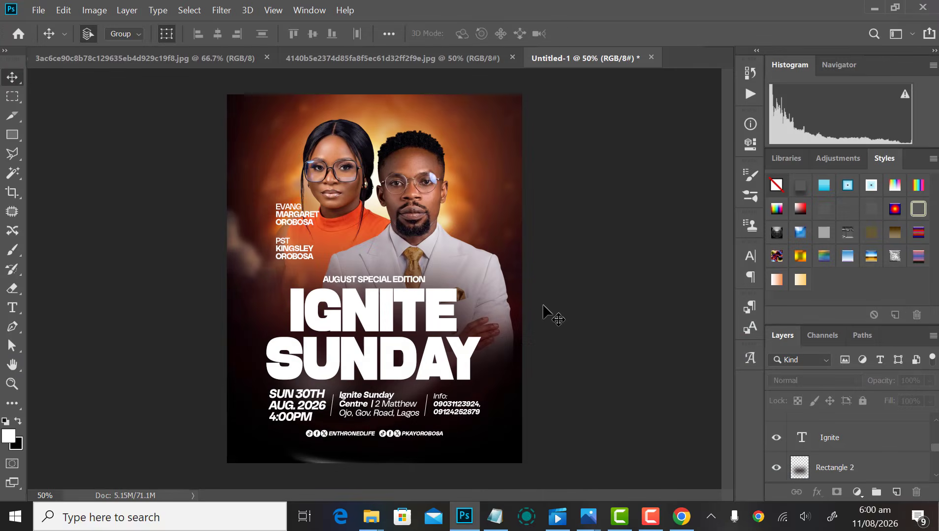
scroll(544, 303, down, 1)
scroll(455, 324, up, 2)
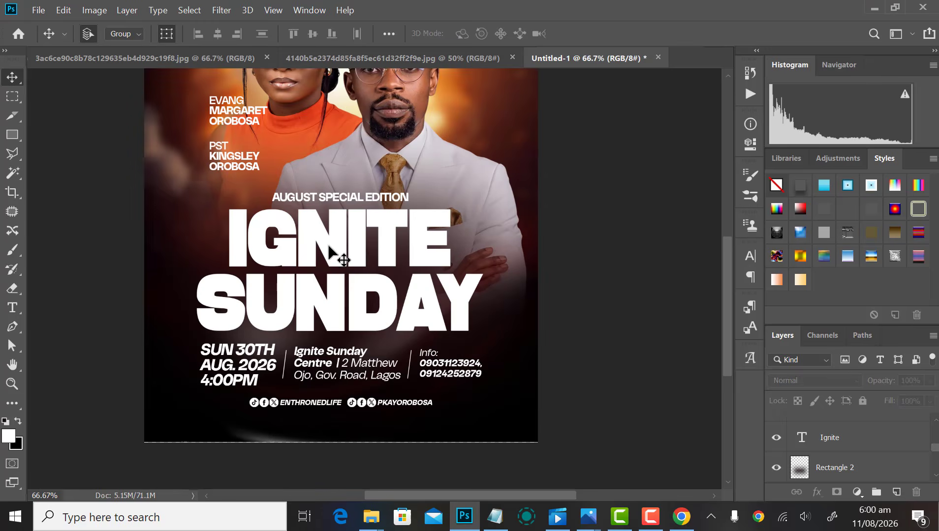
click(328, 245)
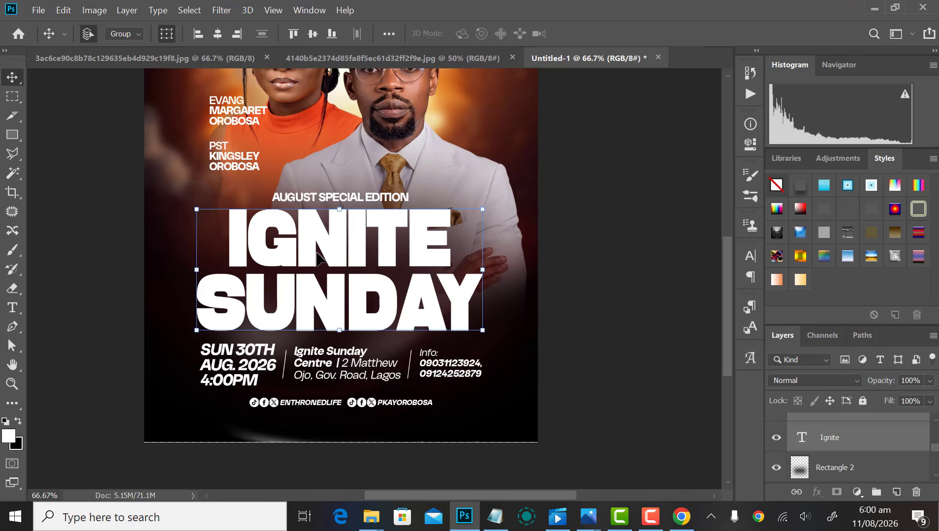
click(597, 298)
scroll(597, 298, down, 3)
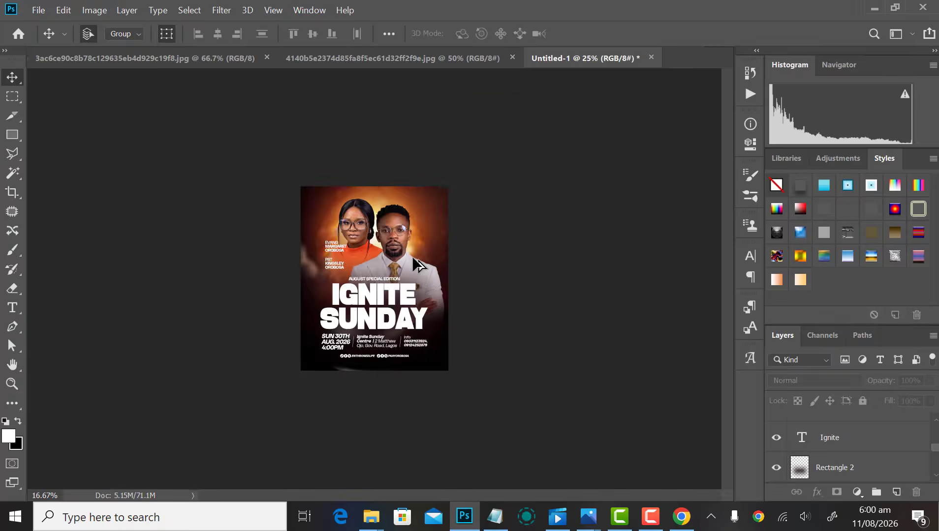
scroll(374, 204, up, 2)
scroll(369, 195, up, 4)
scroll(390, 198, down, 4)
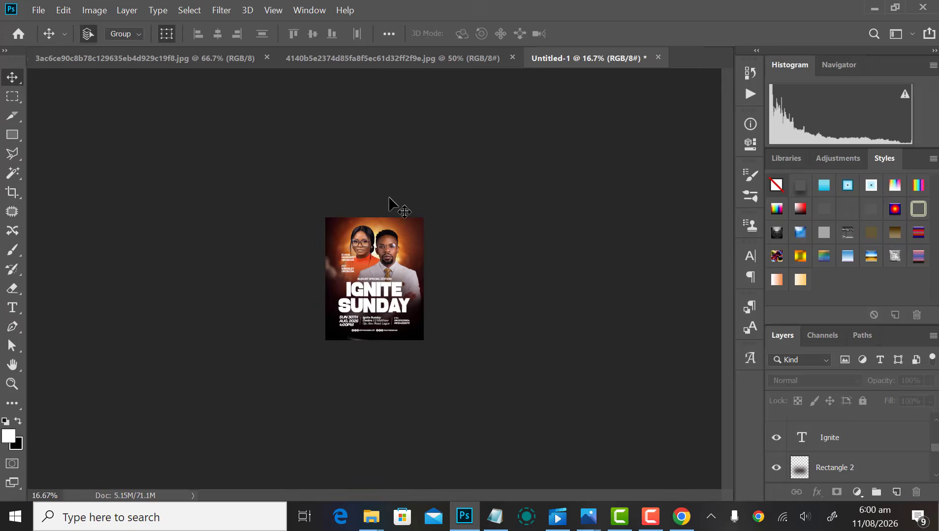
scroll(389, 198, up, 3)
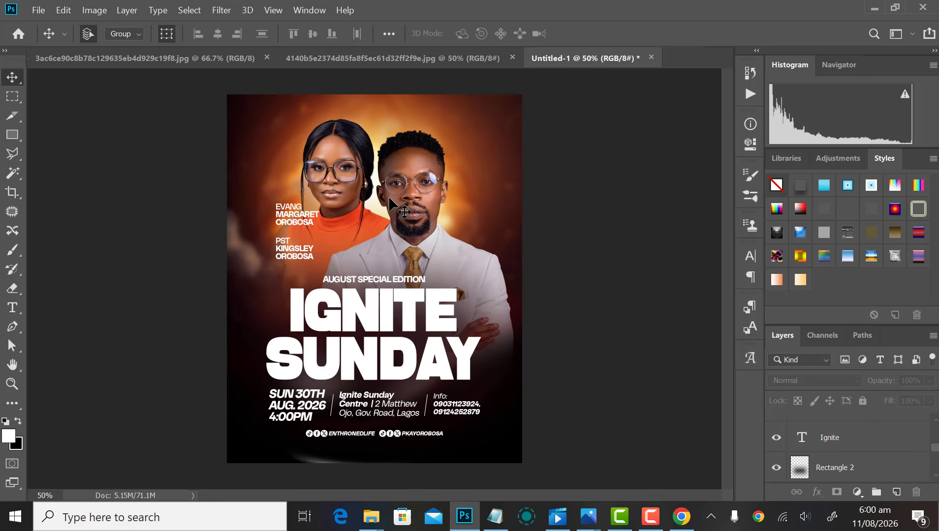
scroll(388, 226, down, 3)
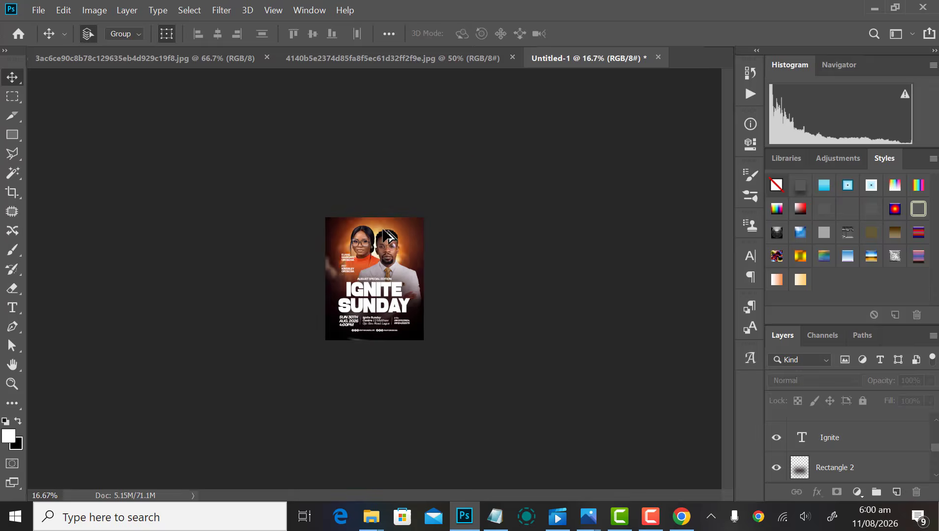
scroll(383, 234, up, 4)
scroll(387, 231, down, 1)
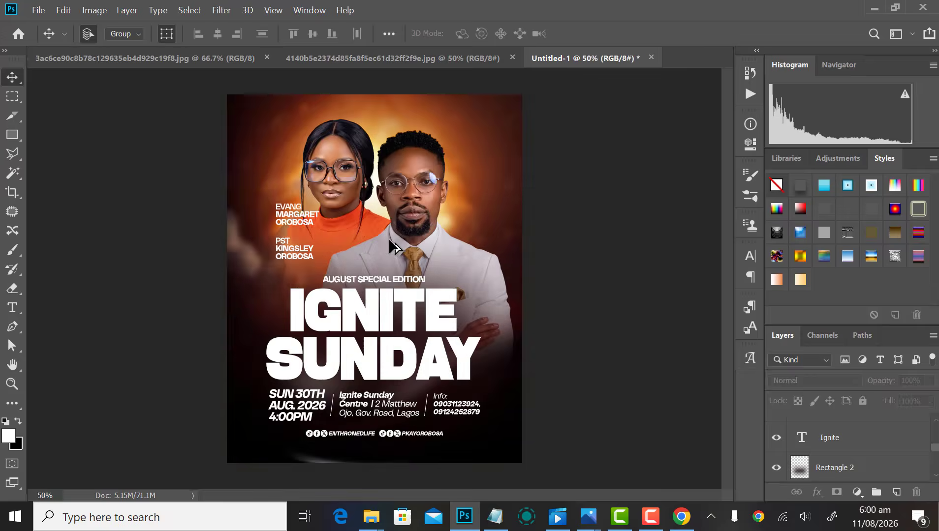
scroll(389, 236, up, 1)
scroll(392, 247, down, 1)
Step: Open Entrhroned Life Logo-v1-white-text.png from the Documents > Logo folder
key(ctrl+o)
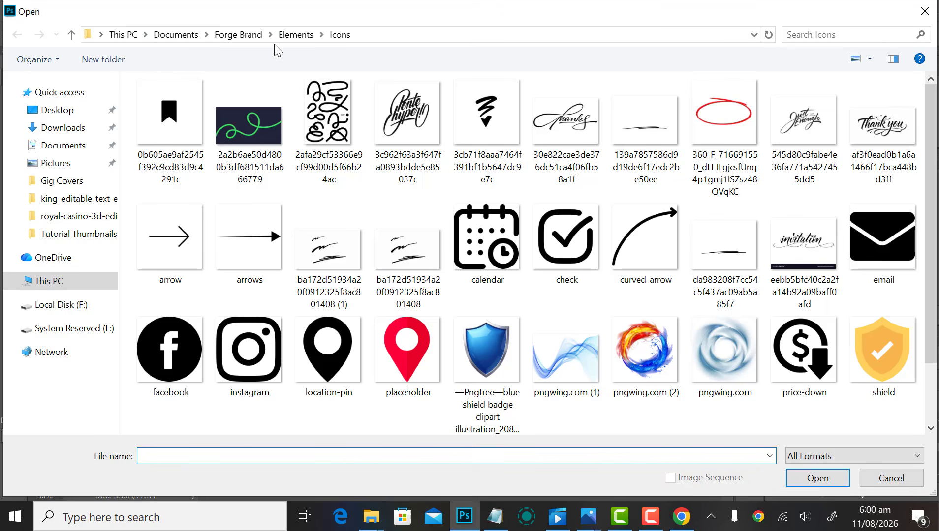
click(170, 34)
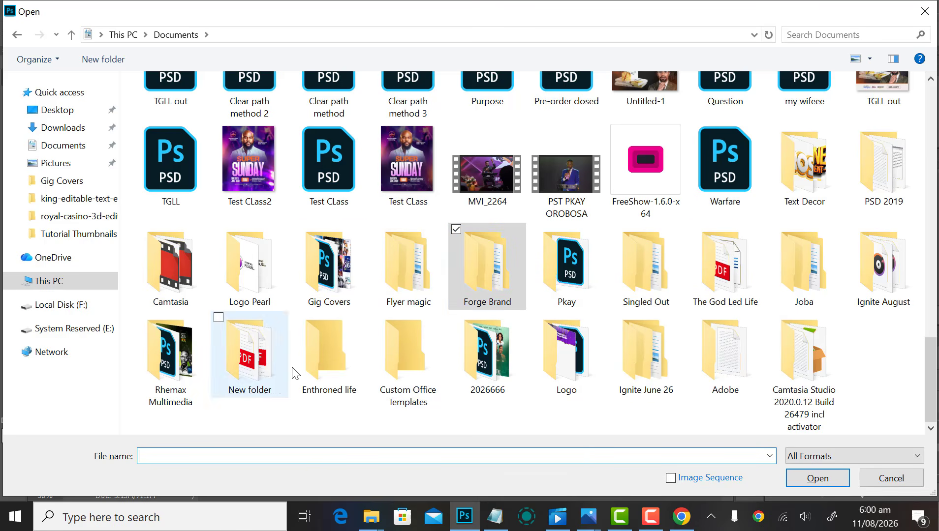
double_click(573, 358)
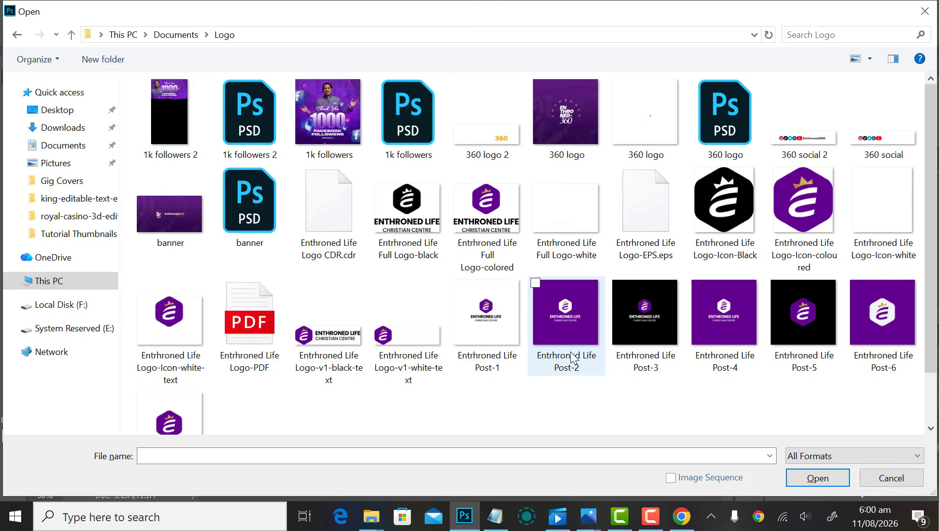
double_click(413, 338)
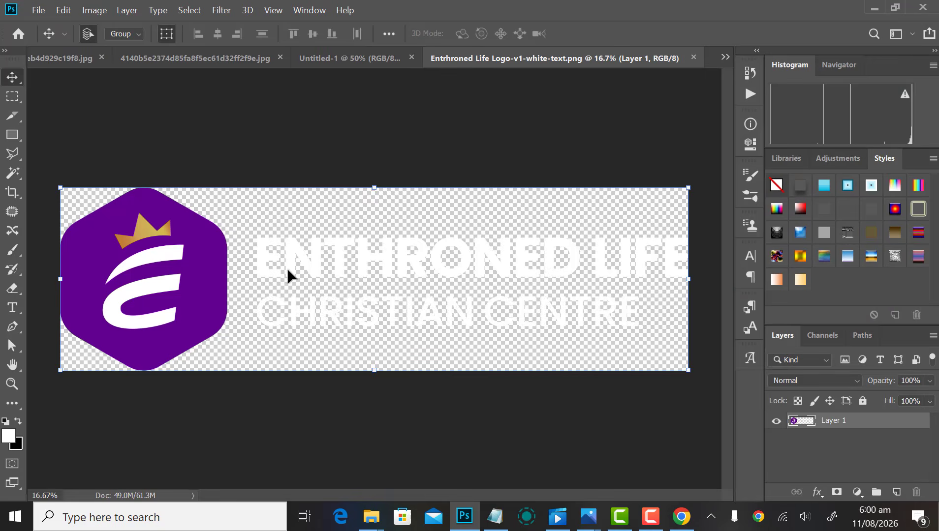
Step: Magic-wand select the gold crown and both white swooshes, then delete them to transparency
click(13, 174)
scroll(125, 238, up, 2)
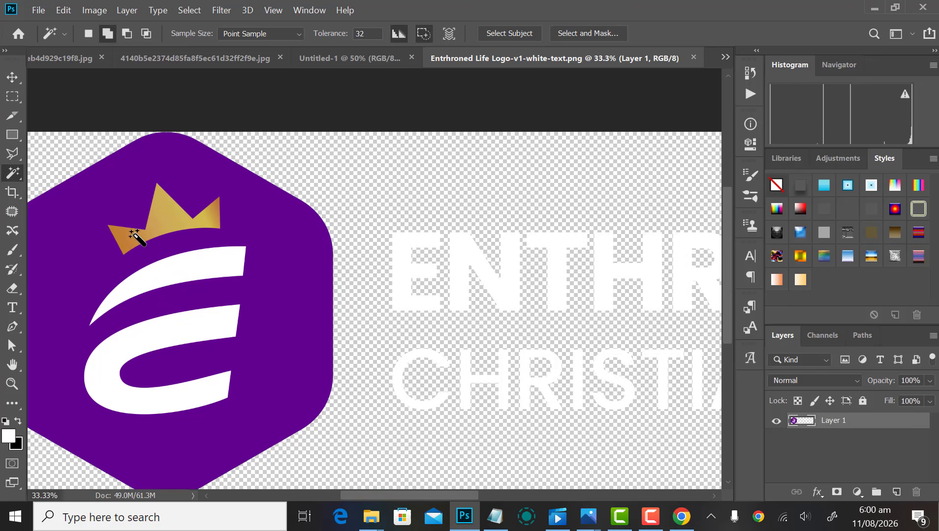
click(132, 233)
shift+click(211, 206)
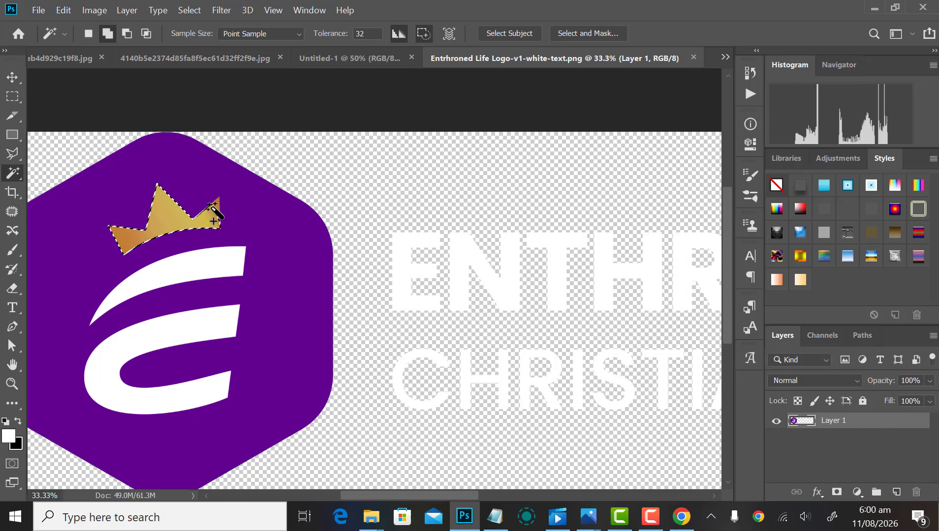
shift+click(210, 260)
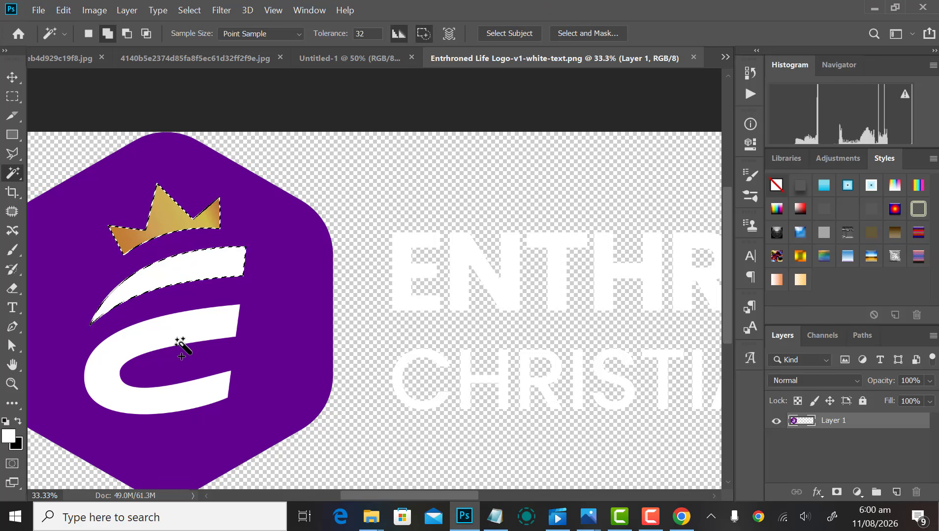
shift+click(193, 327)
key(Delete)
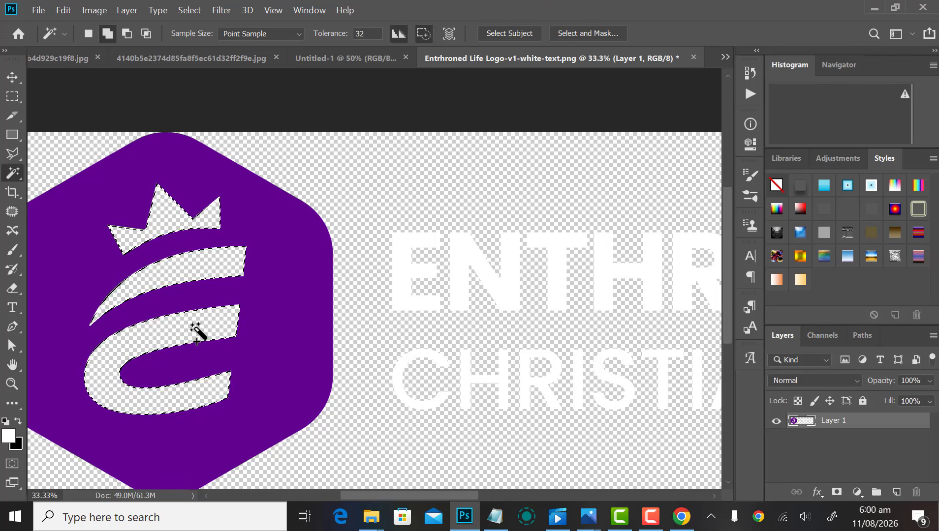
key(ctrl+d)
Step: Save and close the edited logo document
key(v)
key(ctrl+minus)
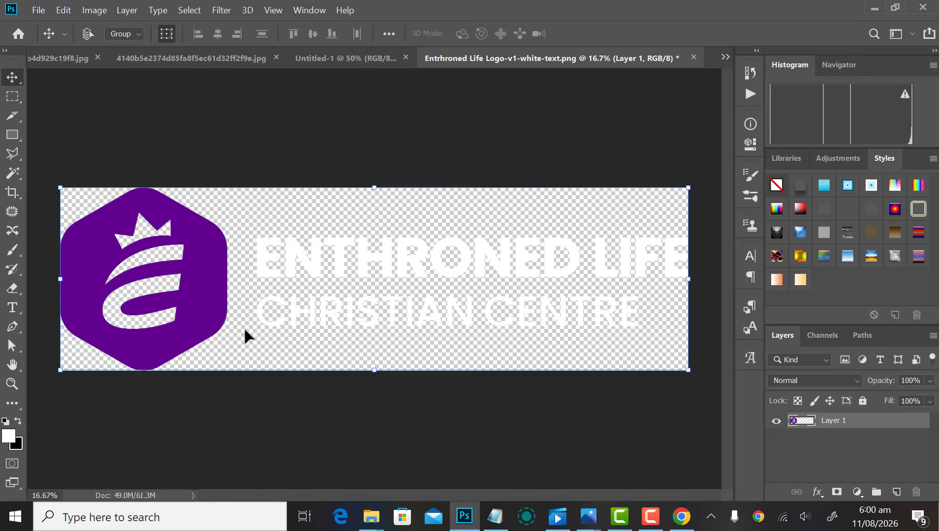
click(694, 58)
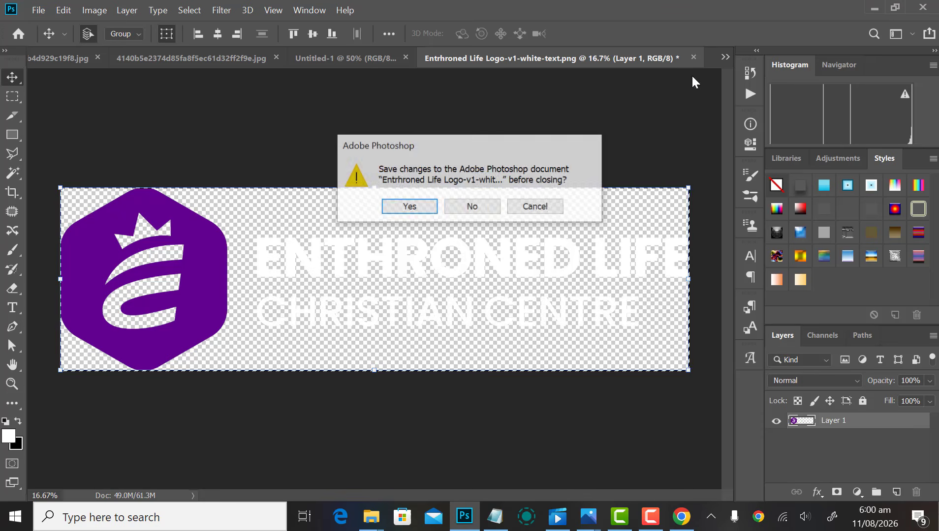
key(Return)
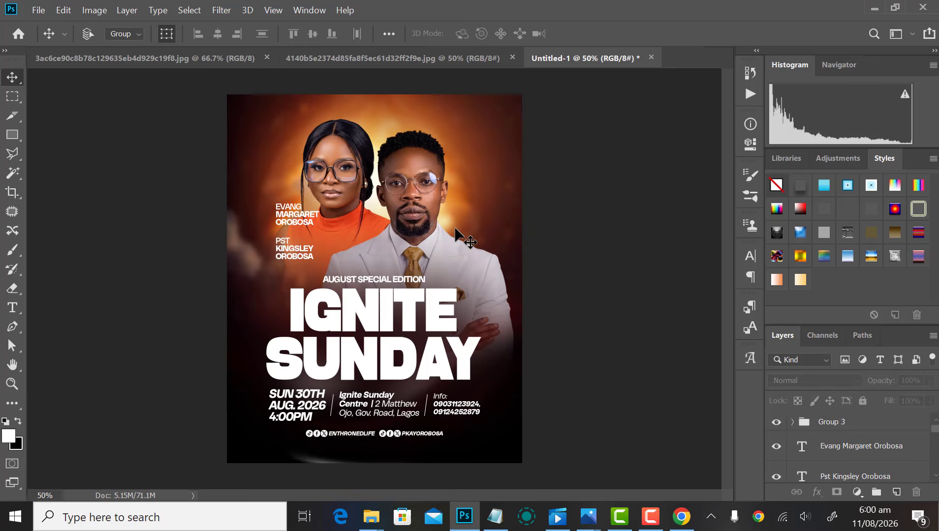
Step: Paste the logo into the flyer, move it over the design, and scale it down
key(ctrl+v)
key(ctrl+minus)
key(ctrl+minus)
drag(359, 271, 233, 224)
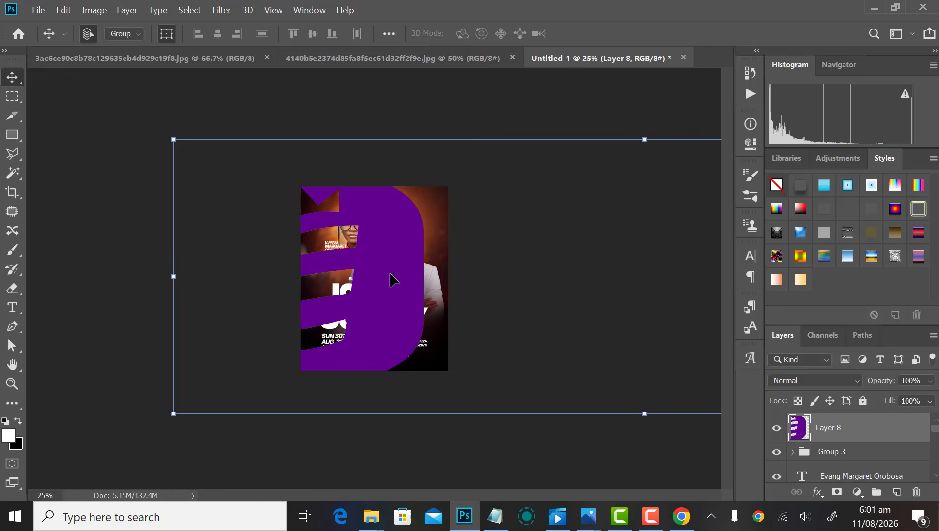
drag(374, 276, 232, 280)
drag(406, 260, 337, 263)
key(ctrl+minus)
drag(413, 259, 341, 254)
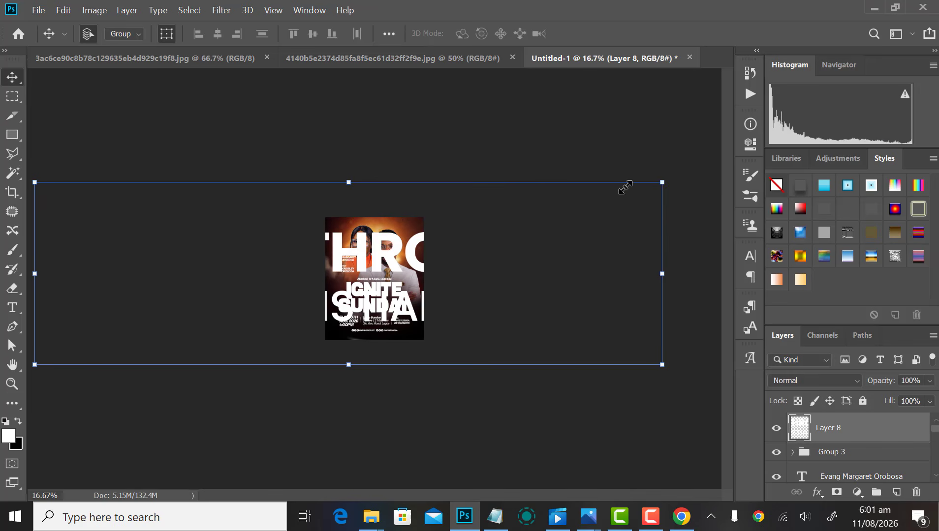
drag(625, 187, 362, 260)
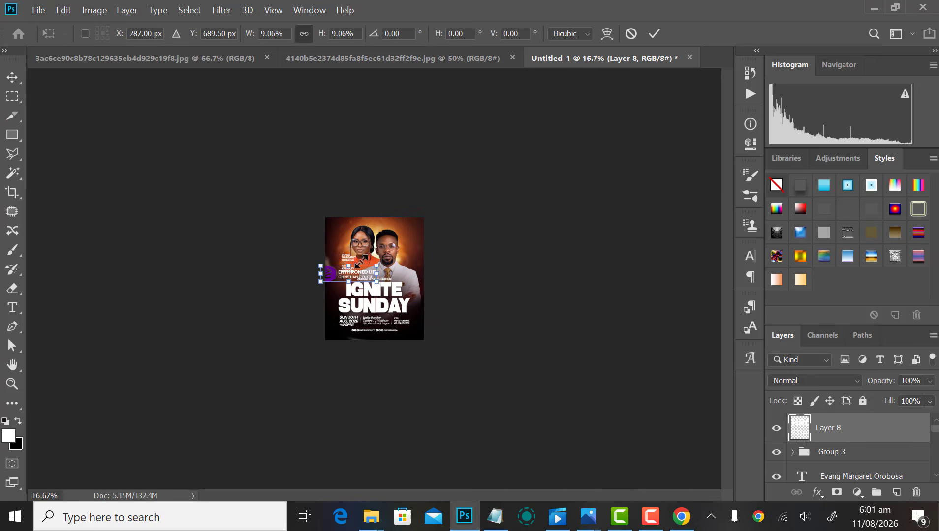
key(Return)
Step: Move the logo up over the faces and scale it to about 44%
key(ctrl+plus)
key(ctrl+plus)
key(ctrl+plus)
key(ctrl+plus)
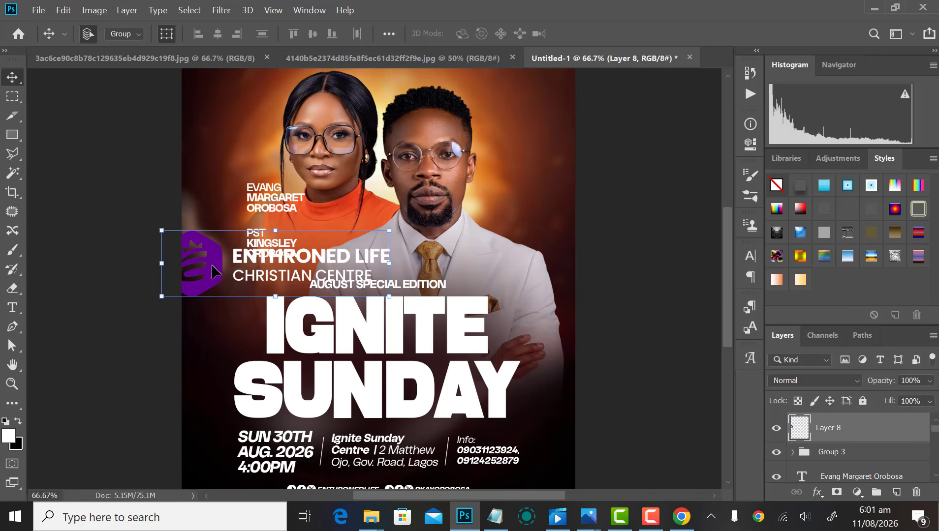
drag(212, 266, 362, 131)
drag(407, 226, 358, 378)
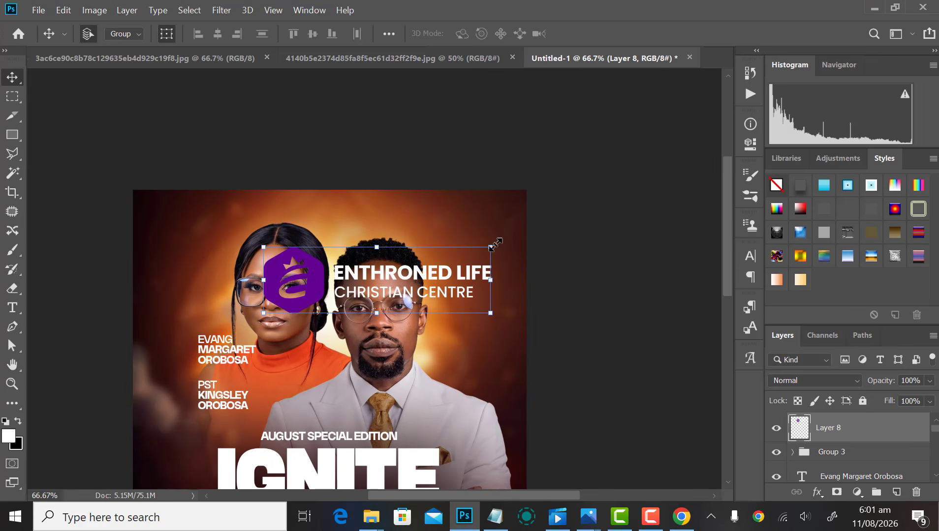
drag(492, 246, 426, 260)
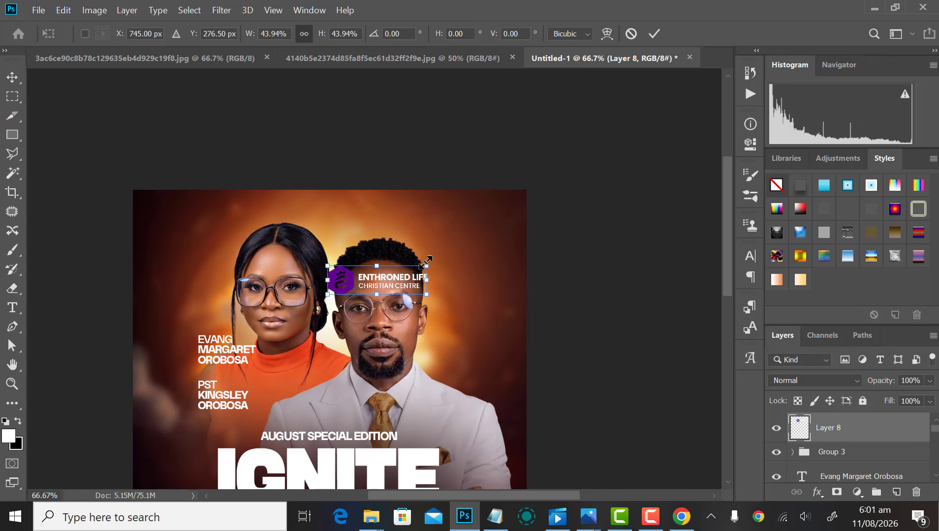
key(Return)
Step: Place the logo on the background above the man's head and shrink it slightly further
scroll(440, 258, up, 2)
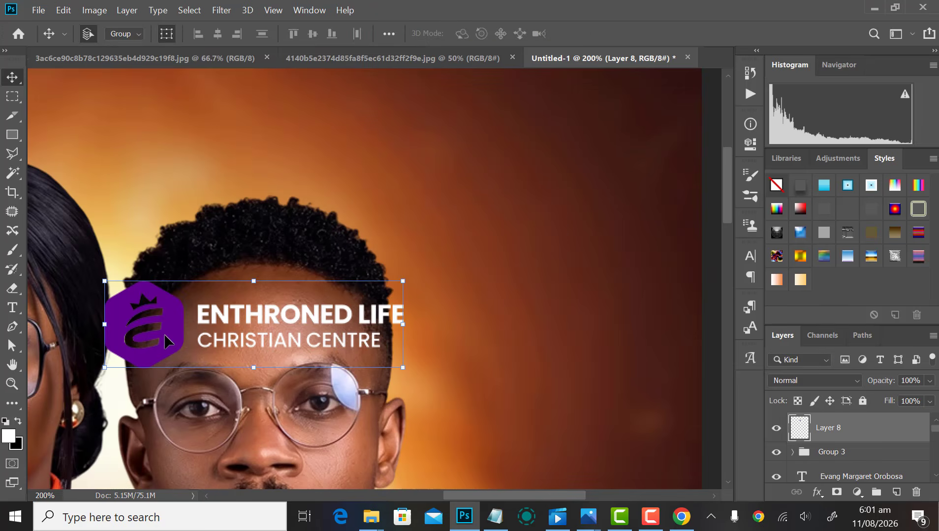
drag(167, 341, 408, 201)
drag(465, 246, 409, 317)
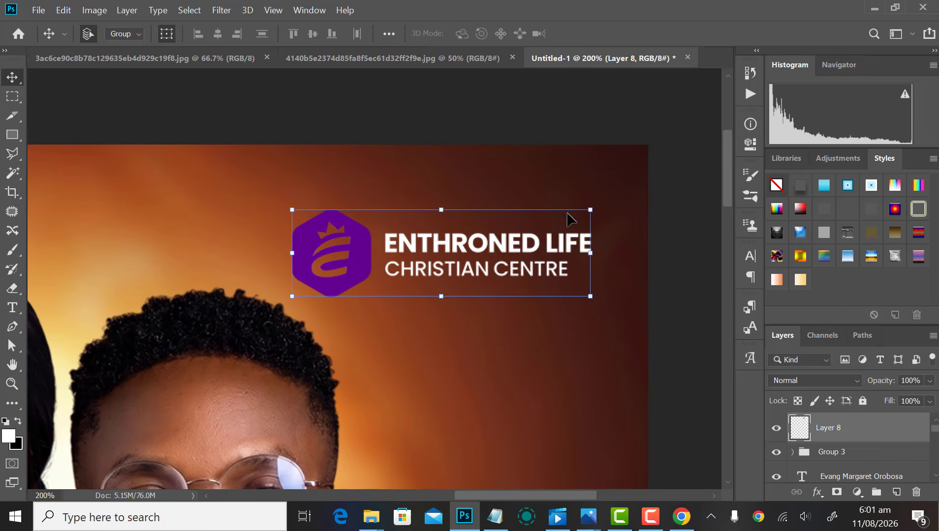
drag(590, 209, 562, 217)
key(Return)
key(shift+Left)
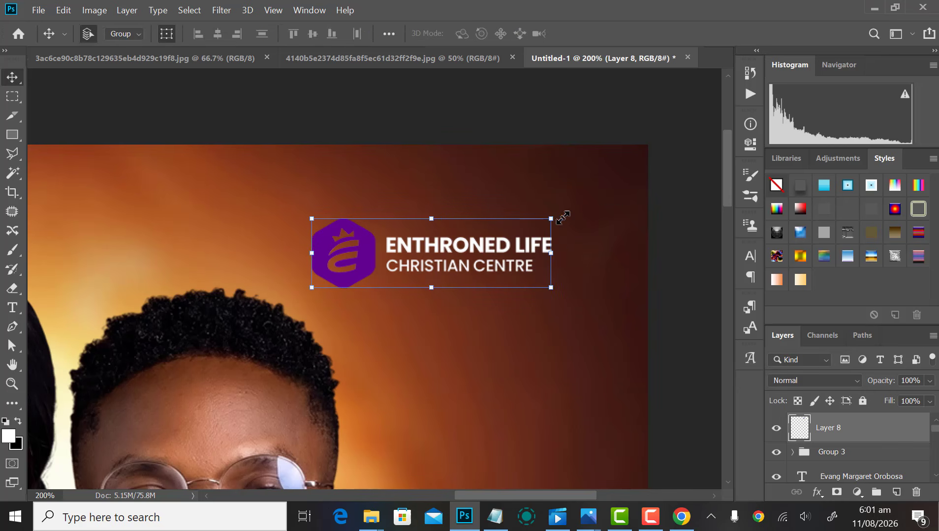
Step: Apply a pure white (ffffff) Color Overlay layer style to the logo layer
click(132, 16)
mouse_move(272, 145)
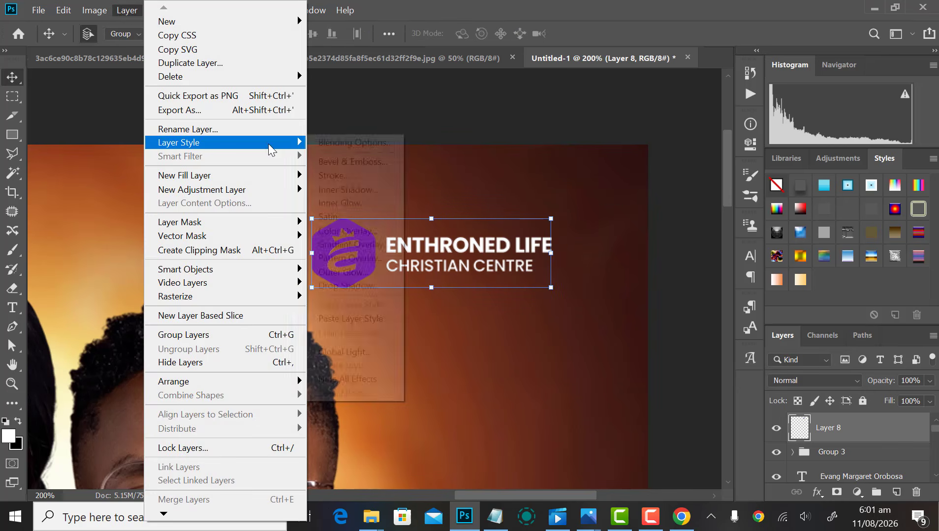
click(348, 232)
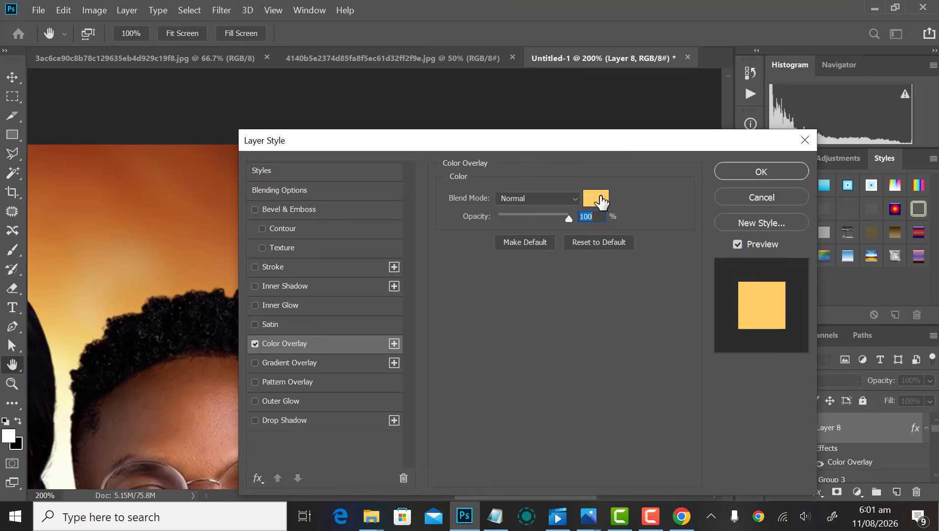
click(597, 200)
click(518, 196)
key(Return)
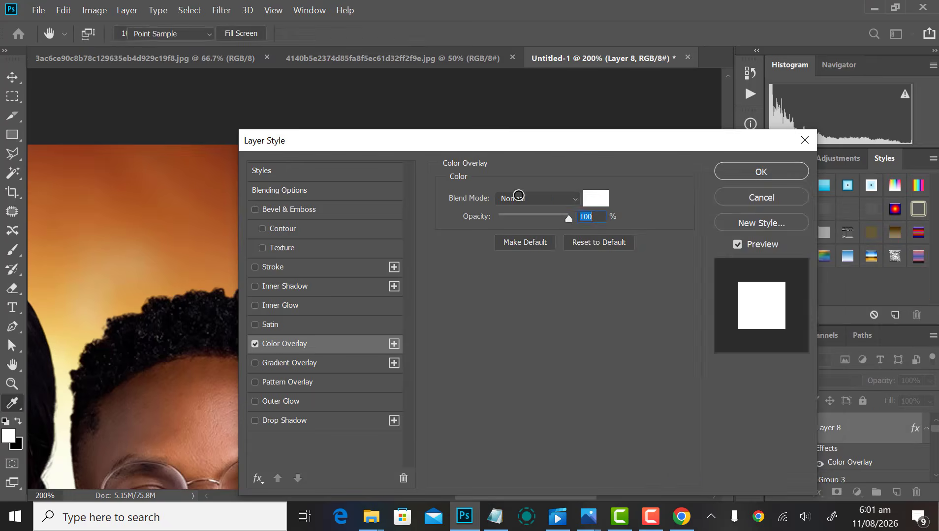
key(Return)
key(ctrl+minus)
key(ctrl+minus)
key(ctrl+minus)
click(566, 237)
key(ctrl+minus)
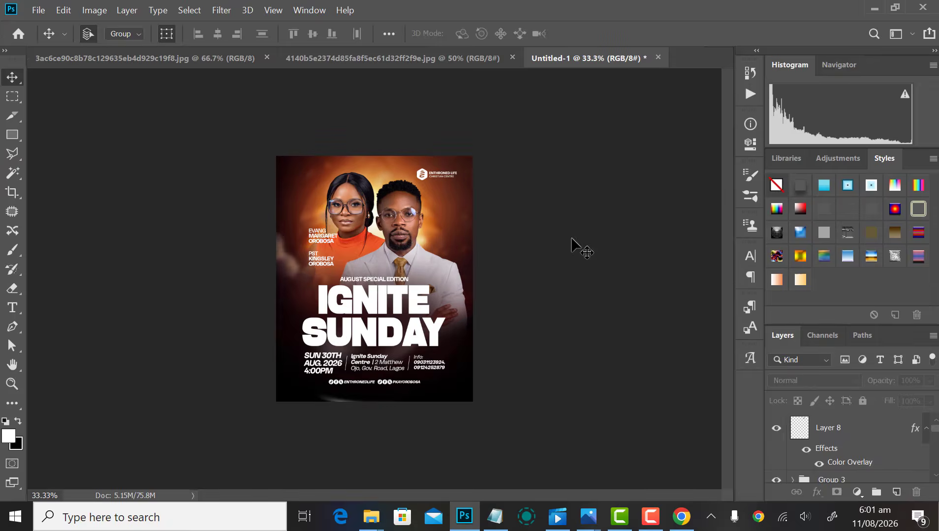
key(ctrl+plus)
Step: Shrink the logo slightly to about 91%
key(ctrl+minus)
scroll(558, 123, up, 3)
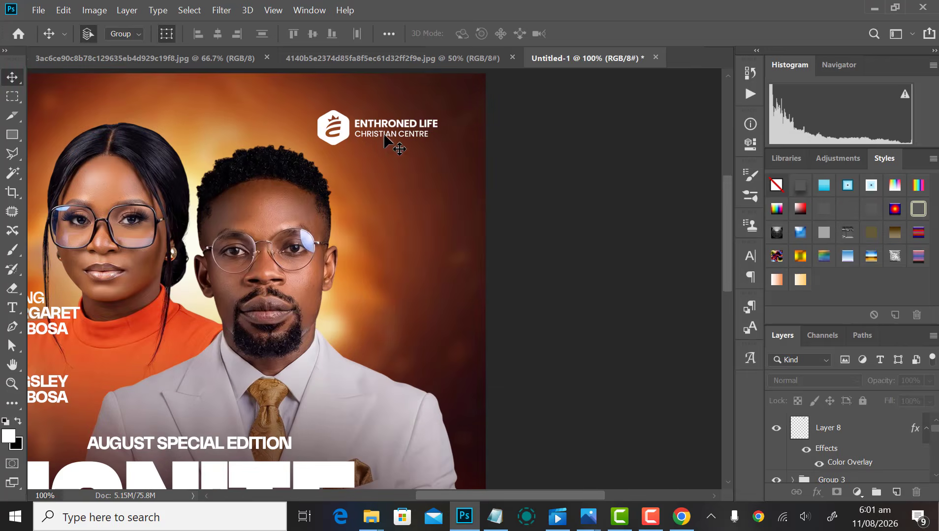
click(342, 133)
drag(437, 110, 432, 112)
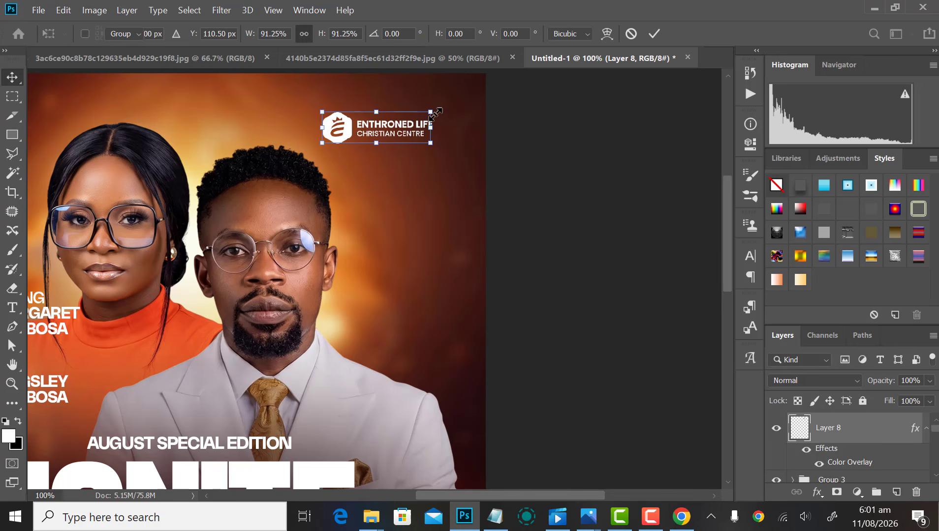
key(Return)
Step: Nudge the upper name text block down slightly
scroll(524, 189, down, 6)
scroll(481, 230, up, 5)
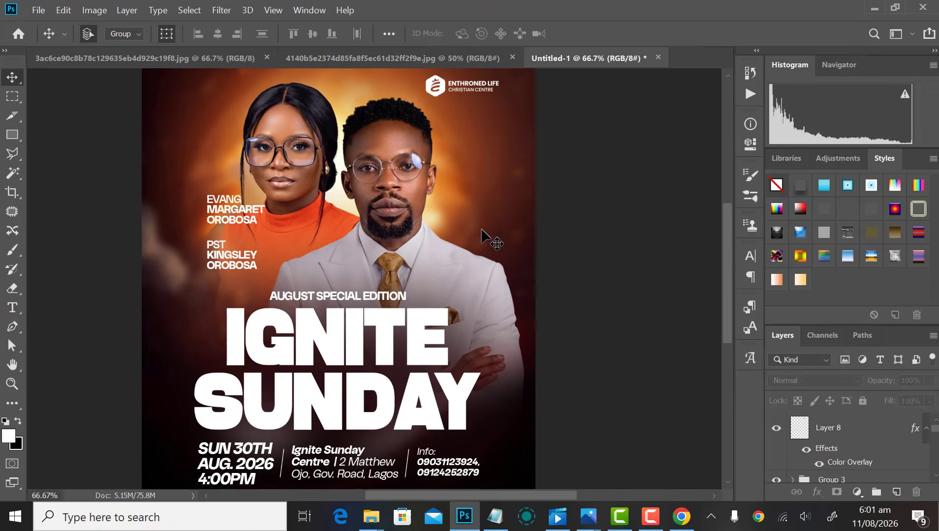
click(226, 223)
key(shift+Down)
key(shift+Down)
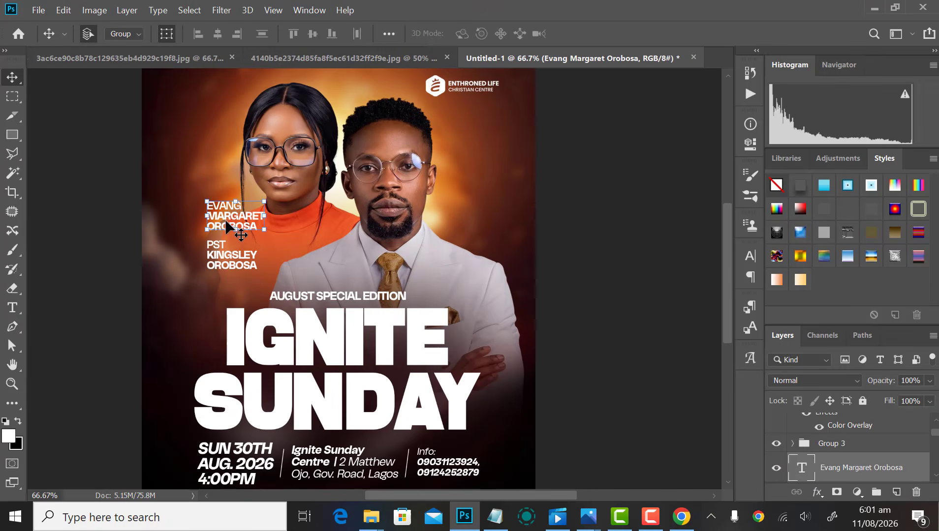
scroll(401, 258, down, 2)
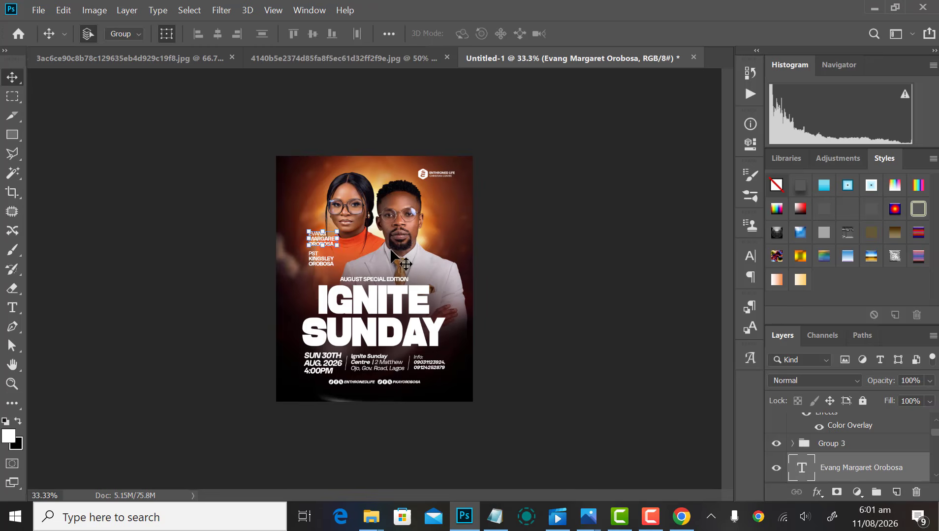
click(555, 247)
Step: Review the flyer, then bring up the Open dialog with Ctrl+O
scroll(437, 337, down, 2)
scroll(436, 336, up, 4)
scroll(428, 332, down, 3)
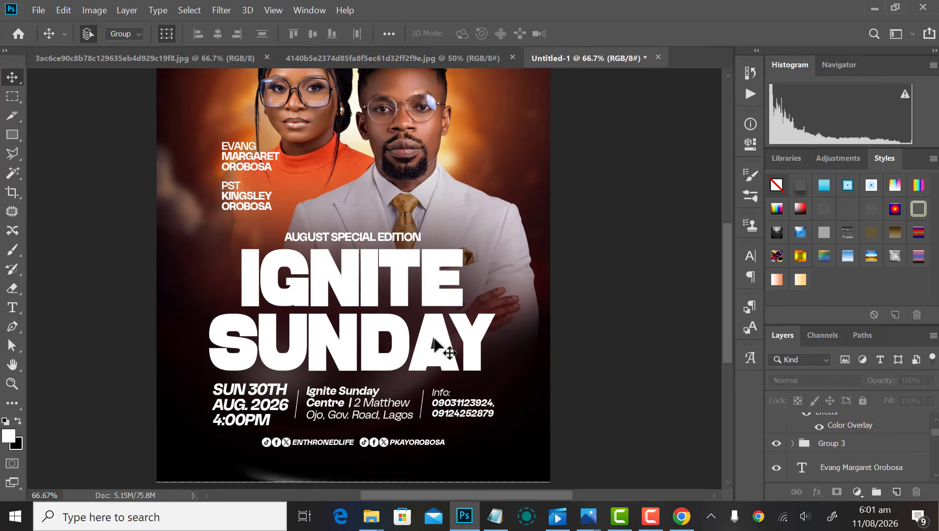
scroll(424, 328, down, 2)
scroll(426, 324, up, 1)
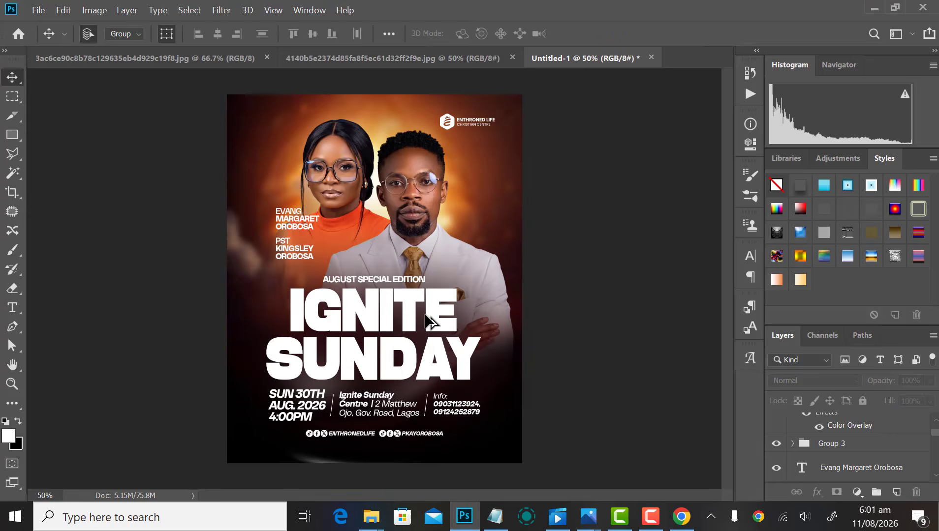
scroll(428, 322, down, 3)
scroll(429, 316, up, 3)
scroll(428, 321, down, 1)
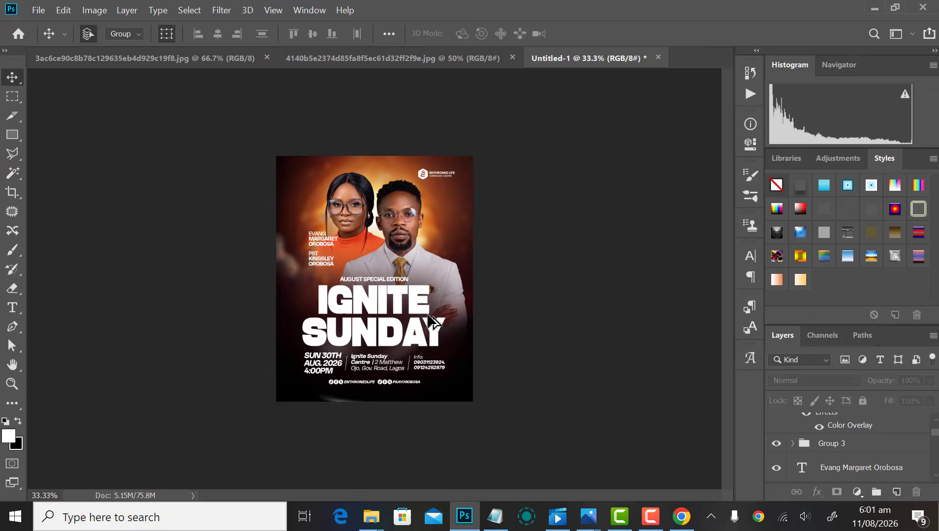
scroll(428, 321, up, 1)
scroll(428, 322, down, 1)
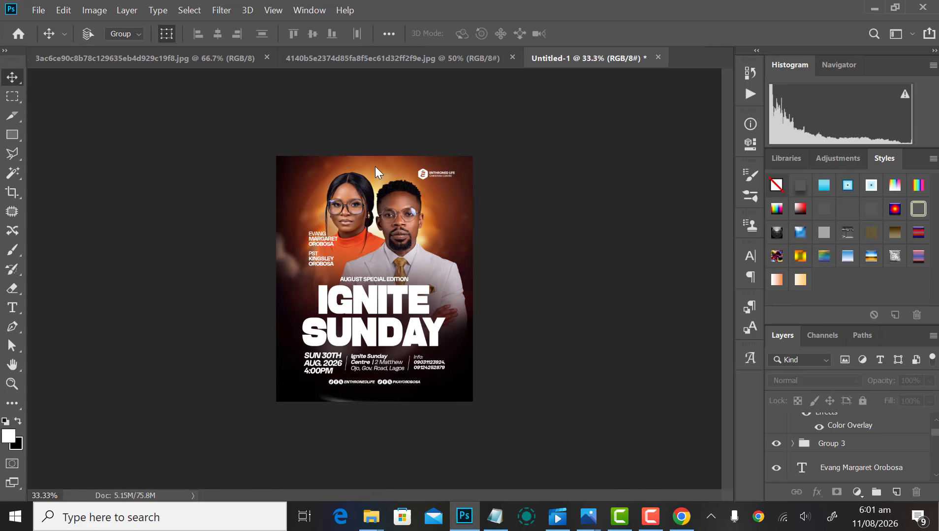
key(ctrl+o)
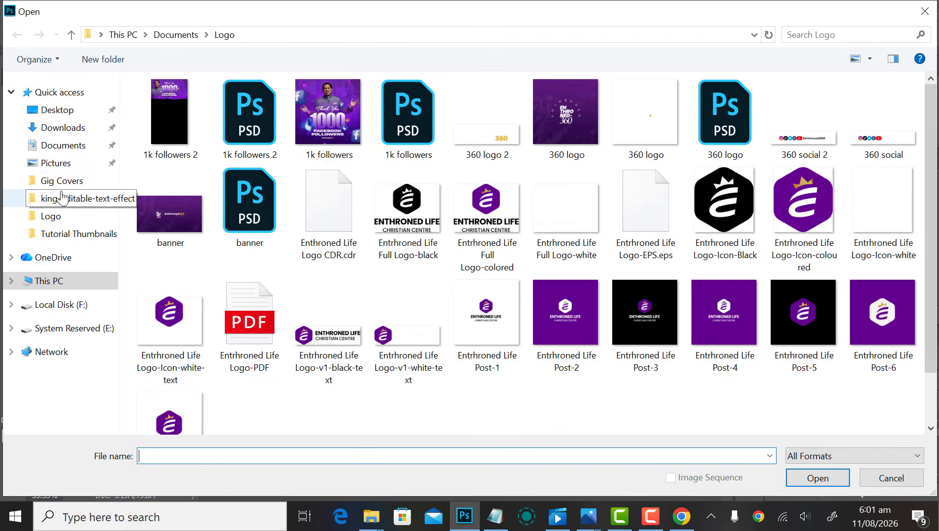
Step: Navigate from the Tutorial Thumbnails folder back up to Documents
click(79, 234)
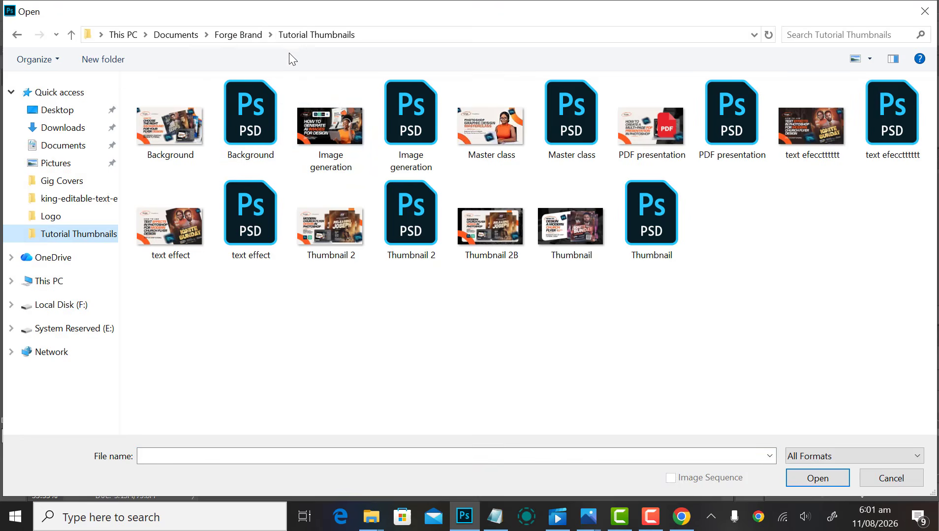
click(238, 35)
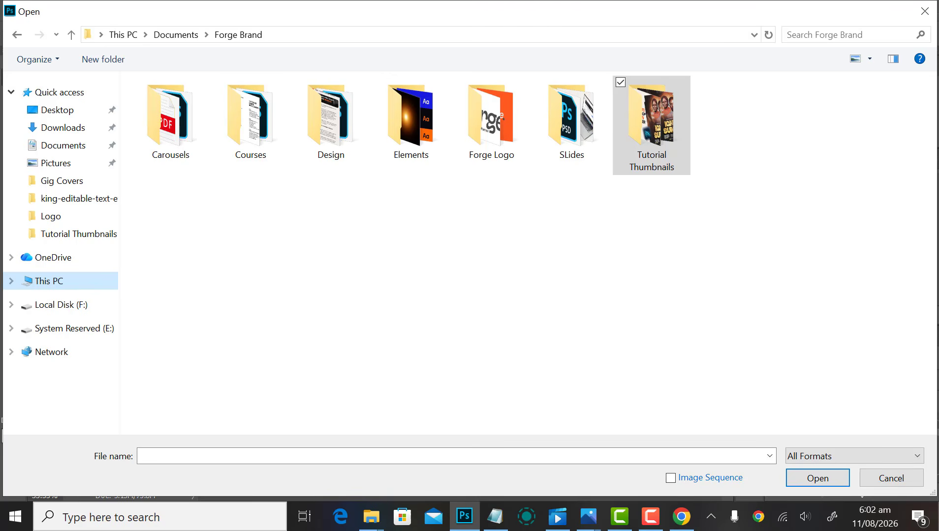
click(335, 293)
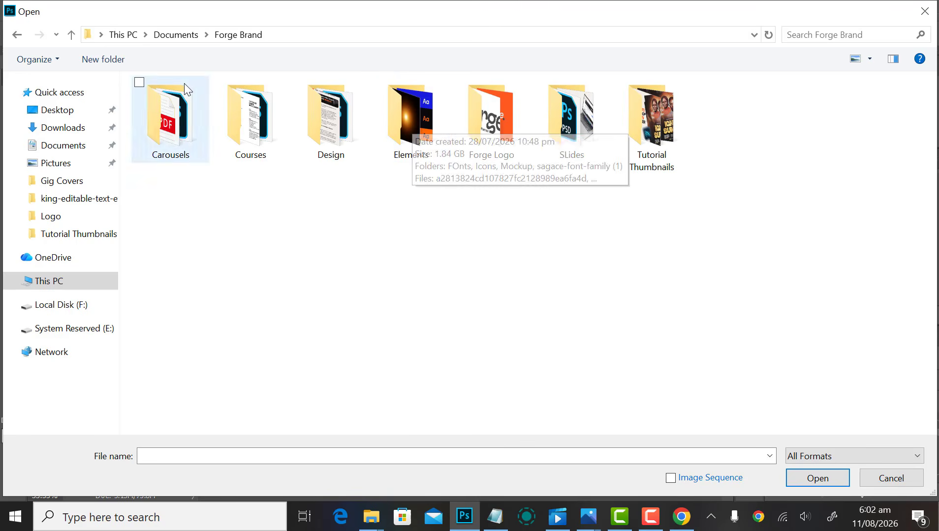
key(alt+Up)
scroll(539, 236, down, 2)
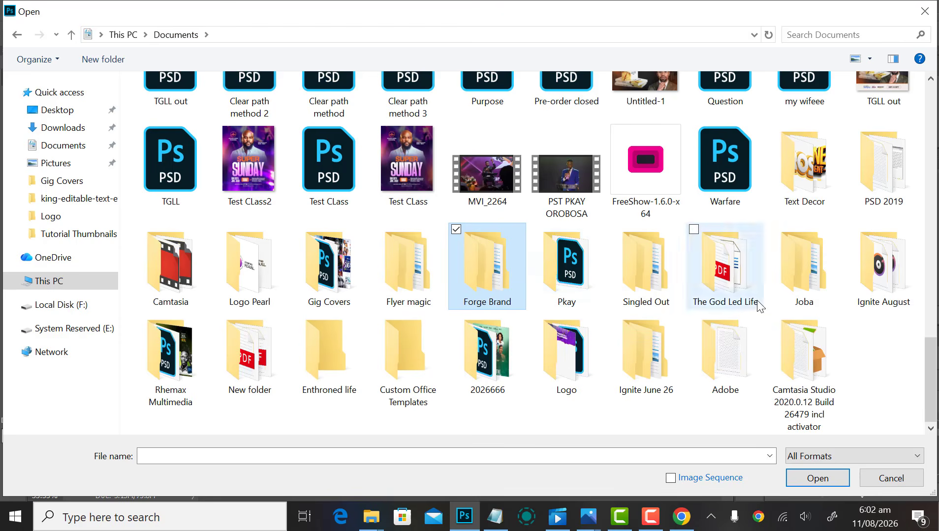
Step: Open Text Decor > king-editable-text-effect and select the King preview image
double_click(801, 169)
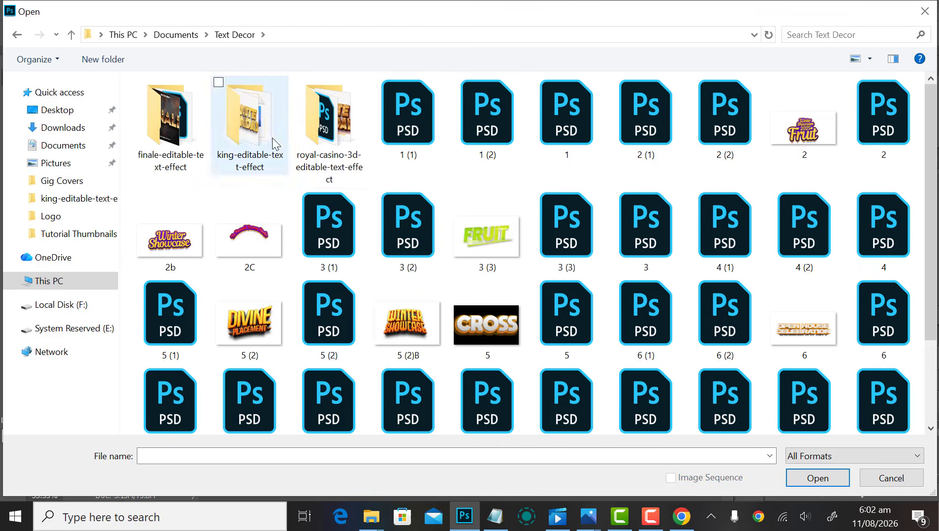
click(243, 120)
double_click(242, 118)
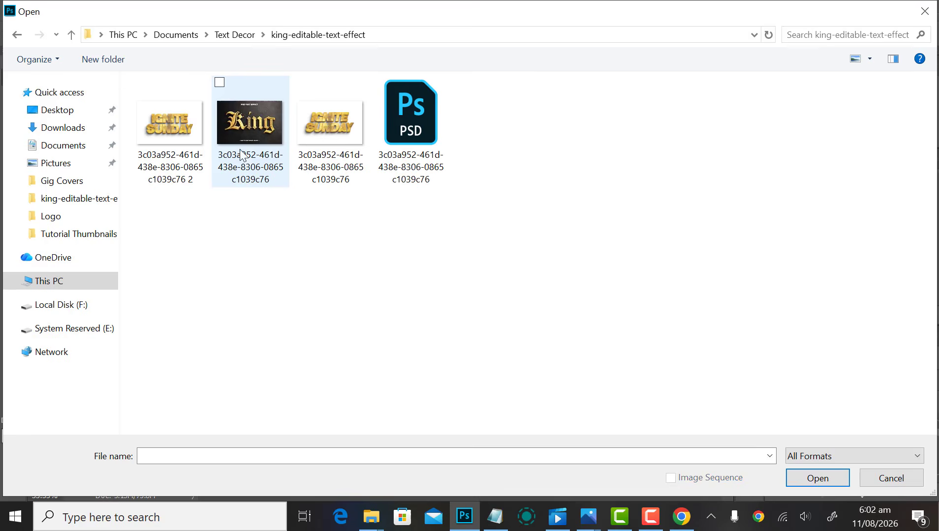
click(241, 109)
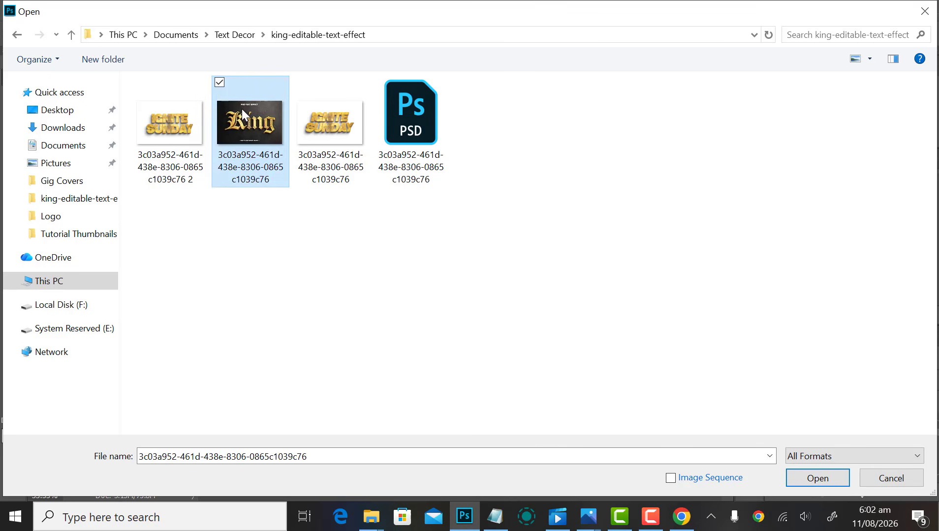
right_click(243, 117)
Step: Open the King preview JPG in Windows Photos to see the gold lettering
click(101, 129)
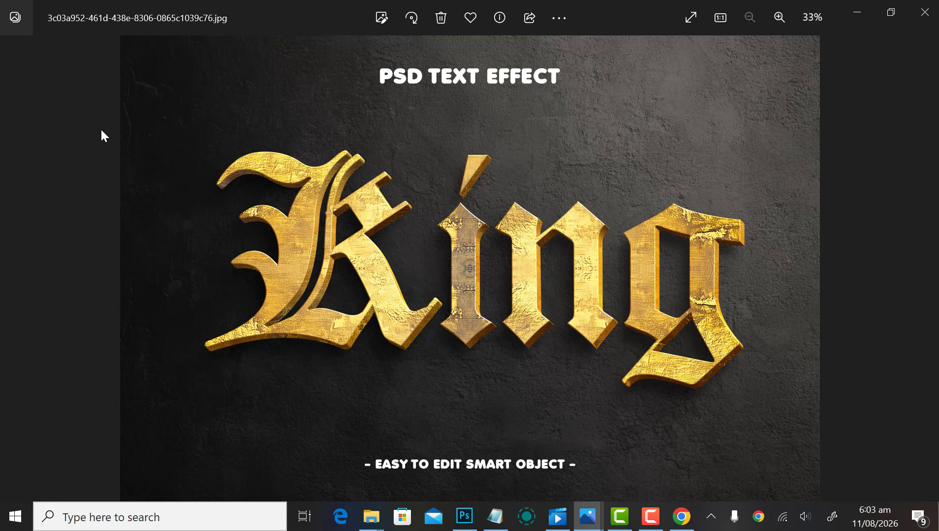
Step: Open the King text-effect PSD and hide its Additional Information Text group
click(927, 14)
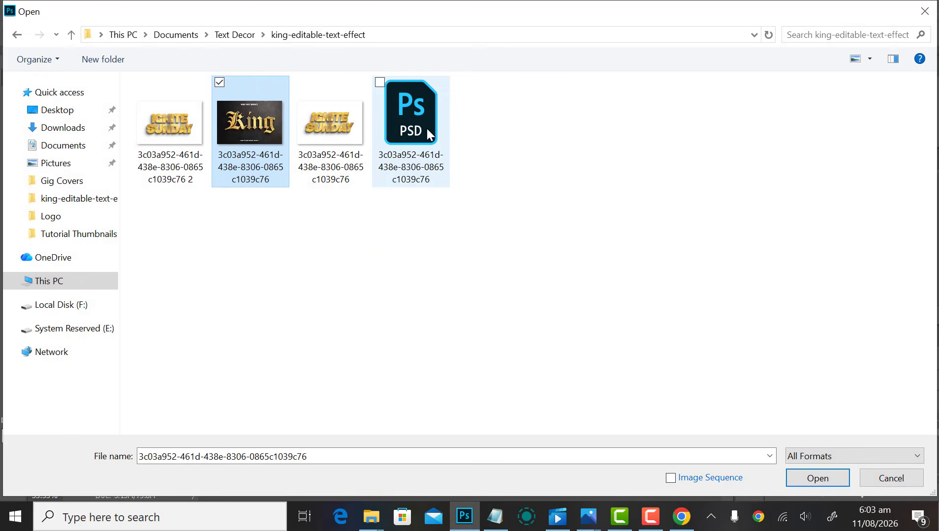
click(427, 128)
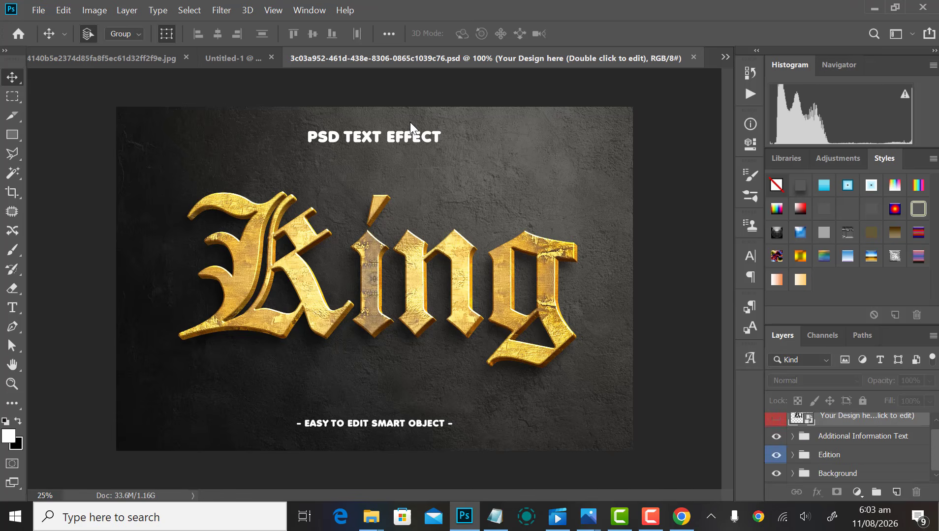
click(776, 444)
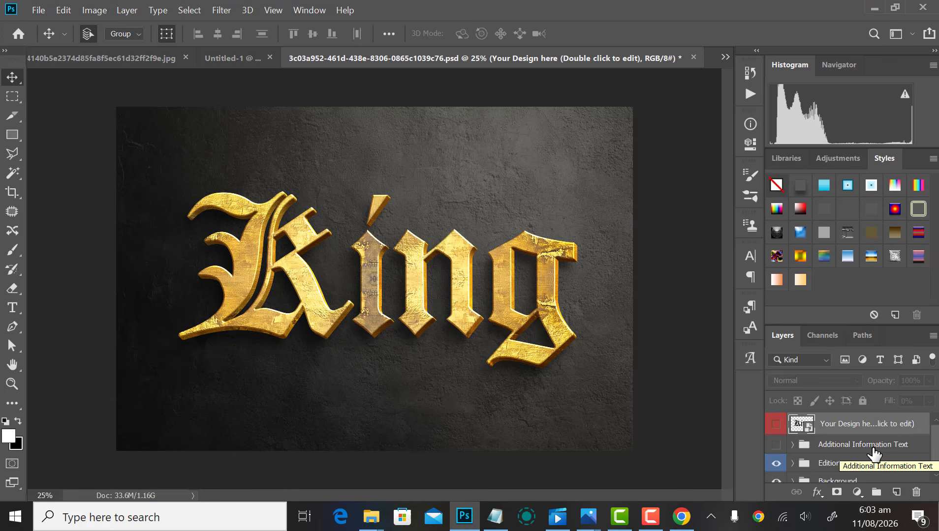
right_click(851, 428)
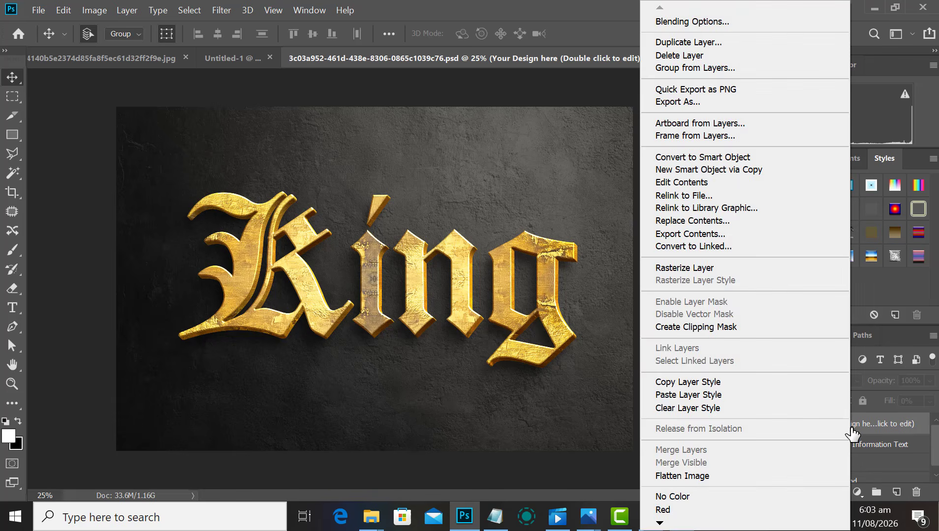
click(559, 94)
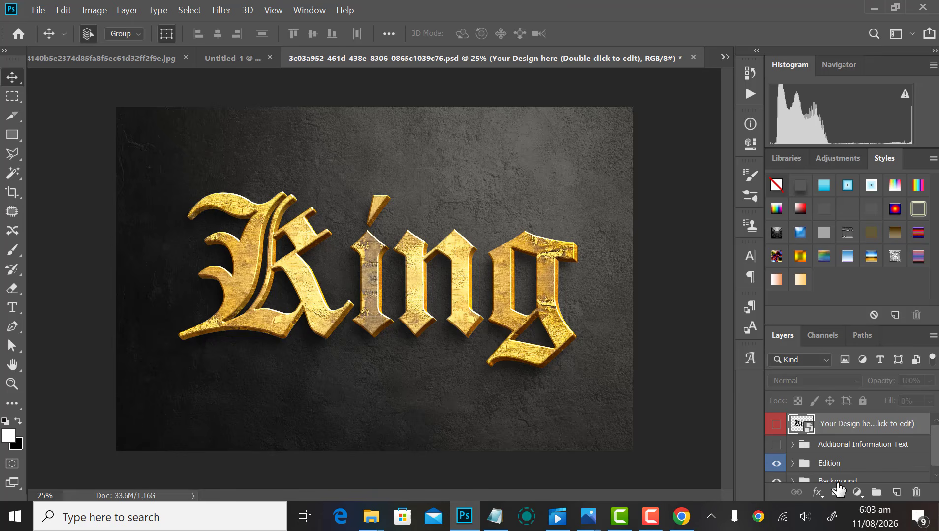
Step: Open the Your Design here smart object's contents, dismissing the missing fonts warning
double_click(808, 428)
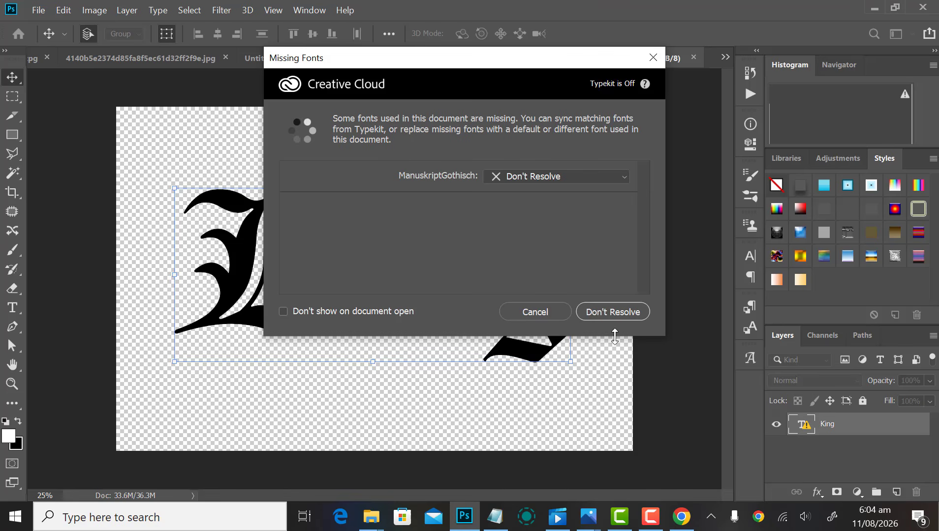
click(541, 313)
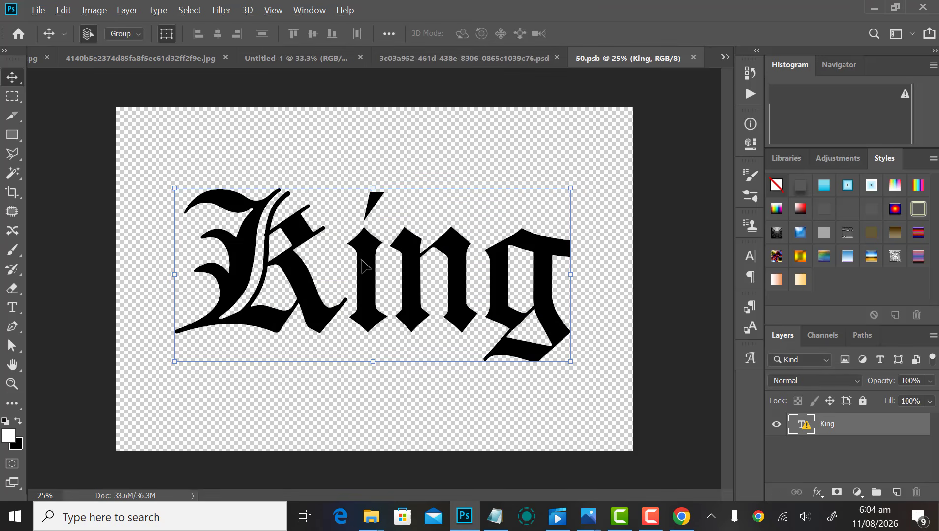
scroll(363, 260, down, 4)
scroll(363, 259, up, 4)
scroll(437, 114, down, 3)
scroll(438, 118, up, 2)
Step: Return to the 50.psb contents and hide its King text layer
key(ctrl+w)
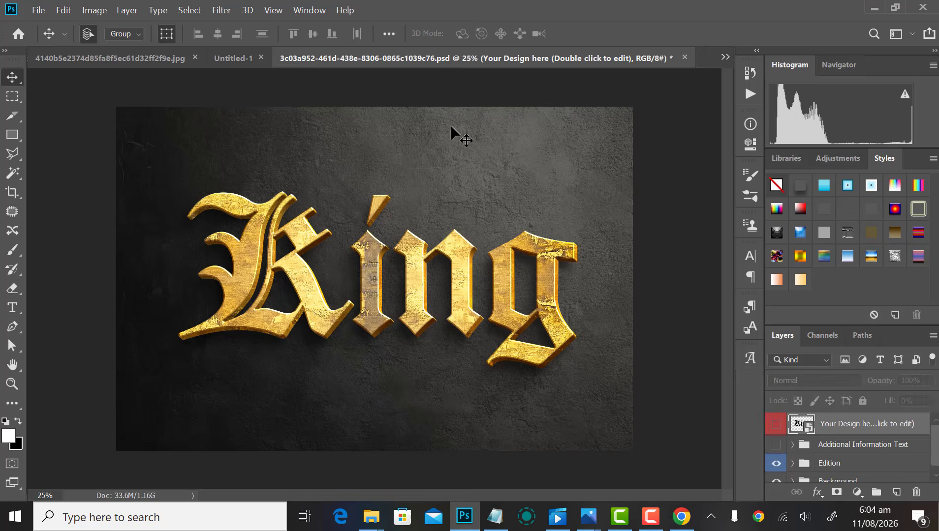
click(226, 56)
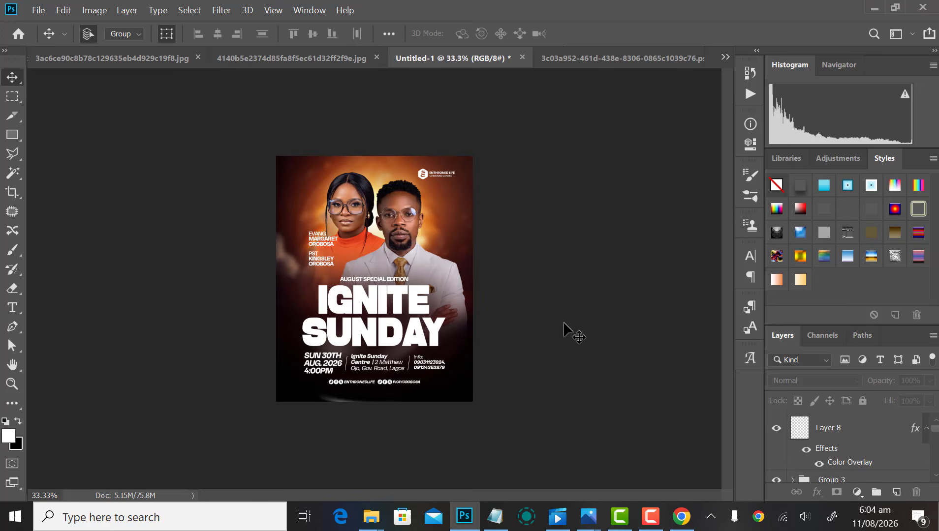
click(634, 56)
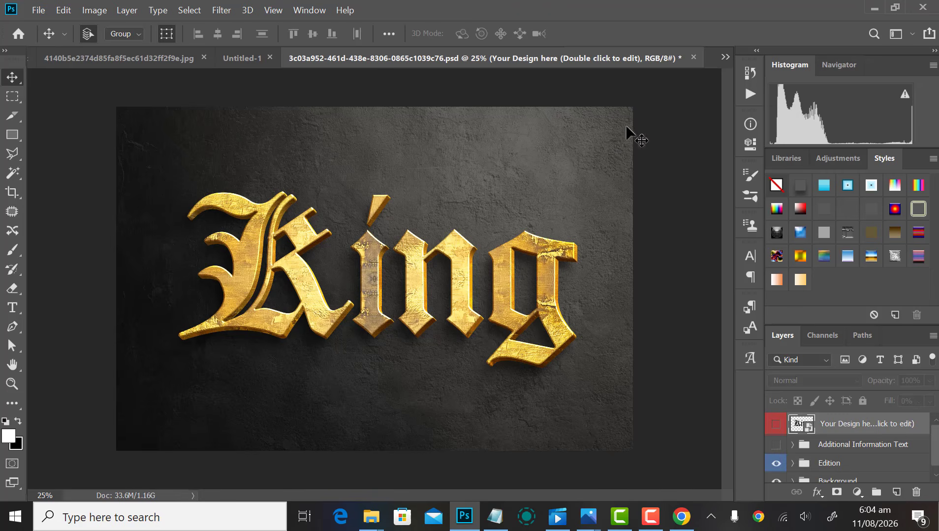
click(725, 56)
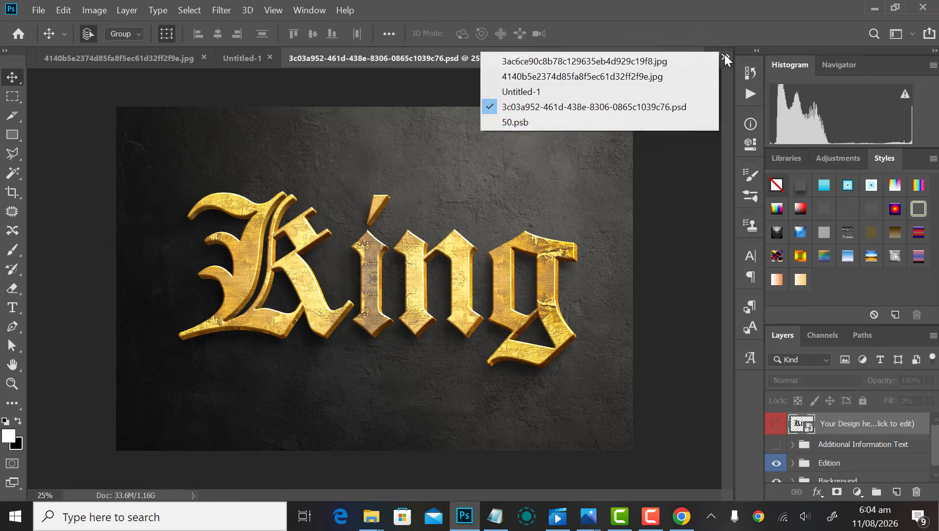
click(538, 123)
key(ctrl+plus)
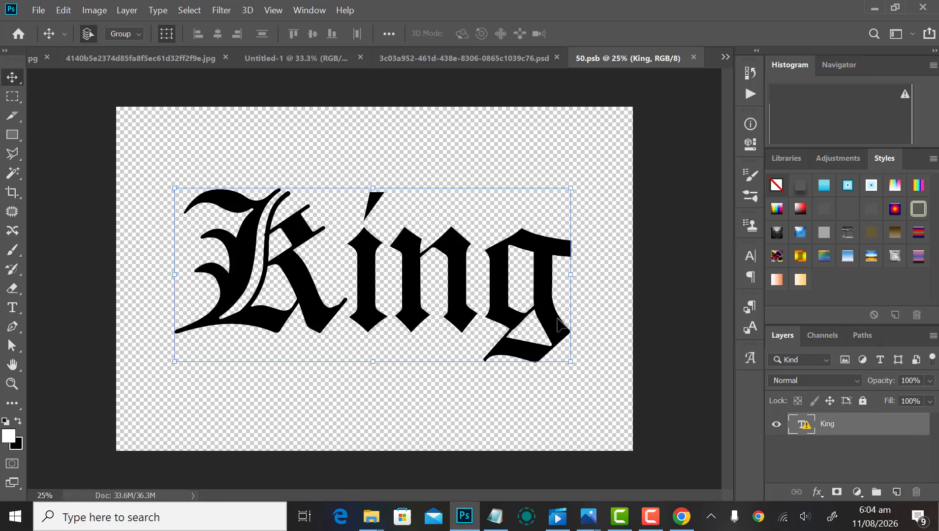
click(775, 426)
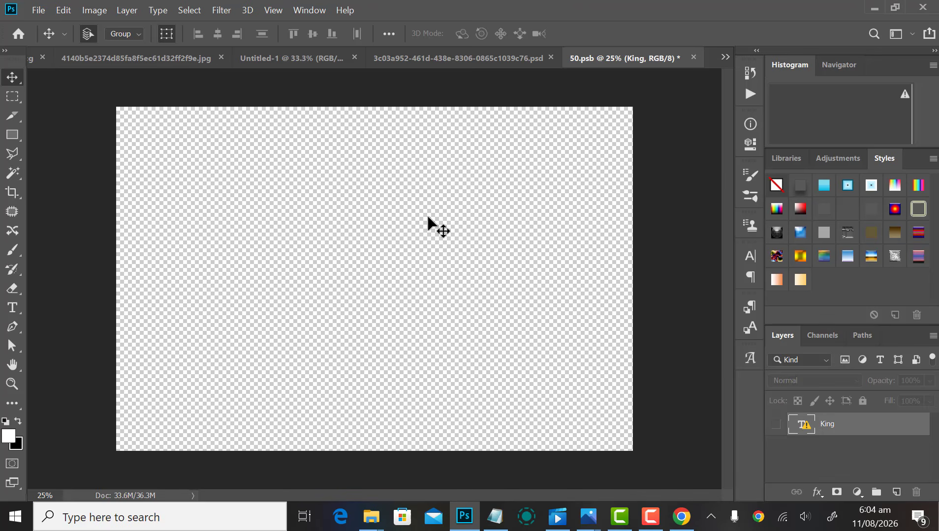
Step: Group the Ignite and Sunday title layers in the flyer, duplicate the group, and hide the original
click(276, 61)
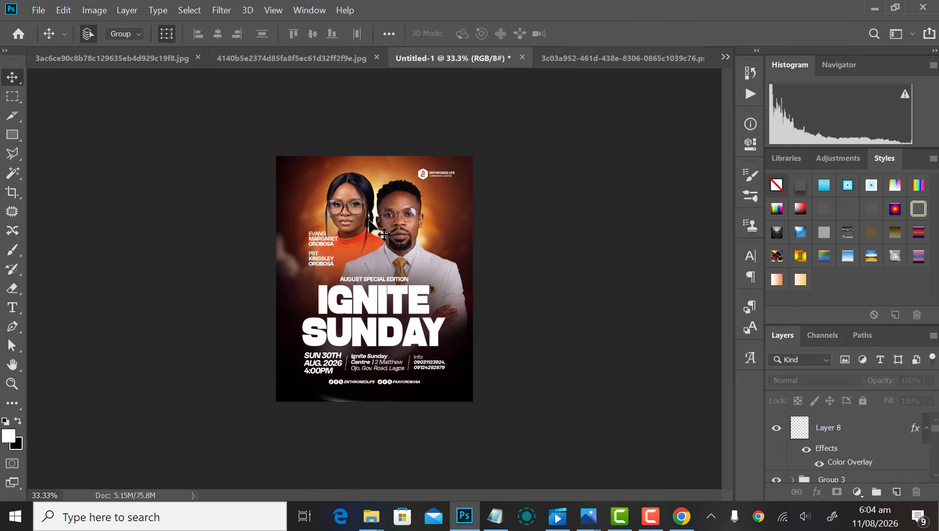
click(397, 304)
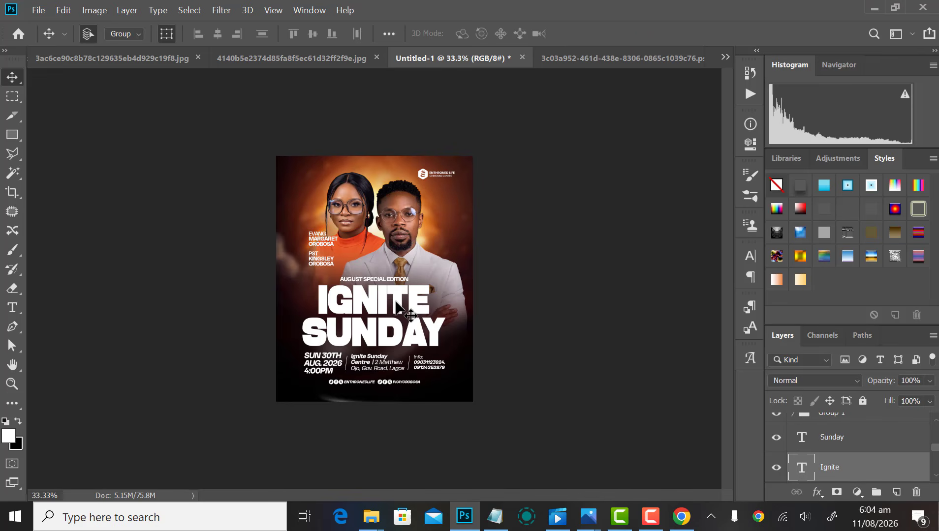
shift+click(425, 334)
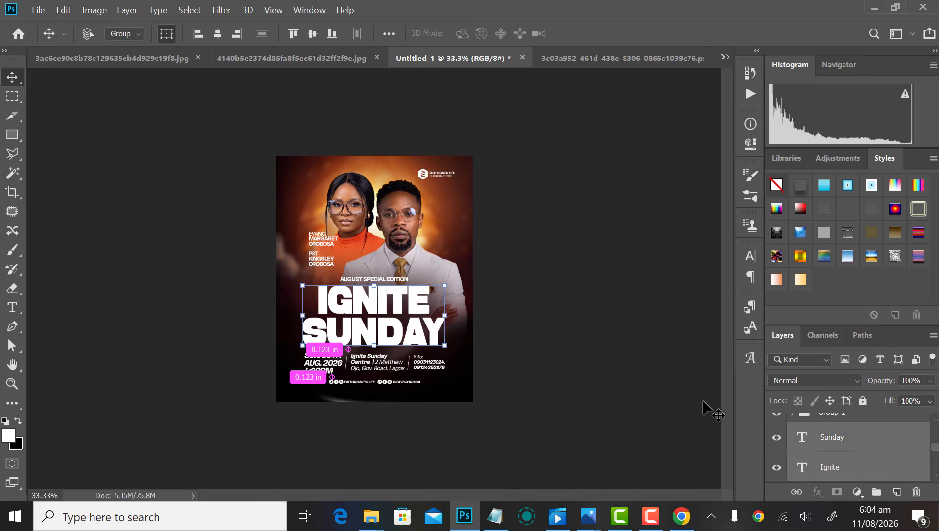
key(ctrl+g)
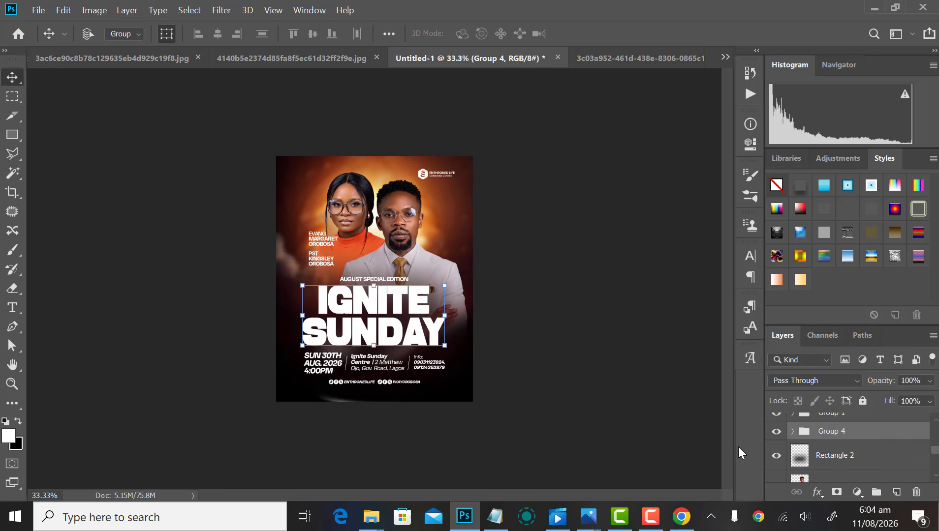
key(ctrl+j)
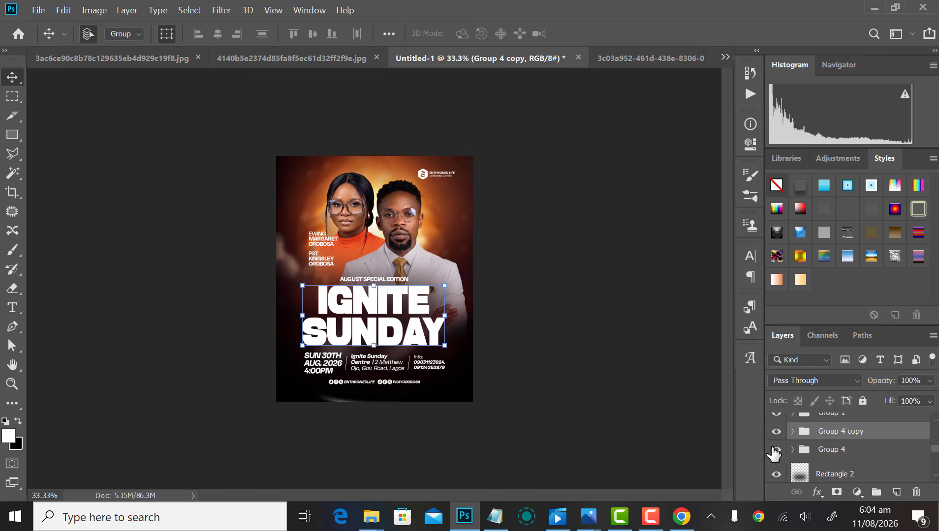
click(771, 449)
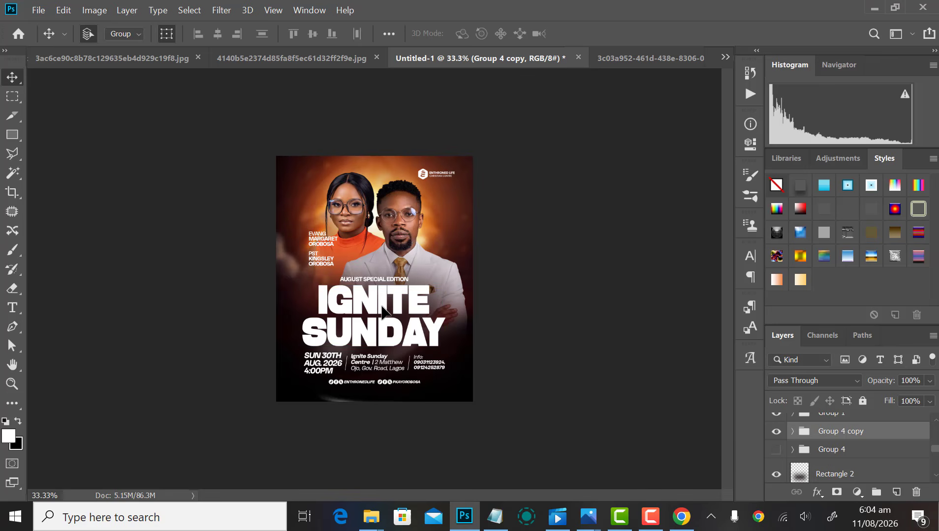
Step: Copy the title group into 50.psb and delete the stray copy from the King mockup
drag(386, 315, 494, 227)
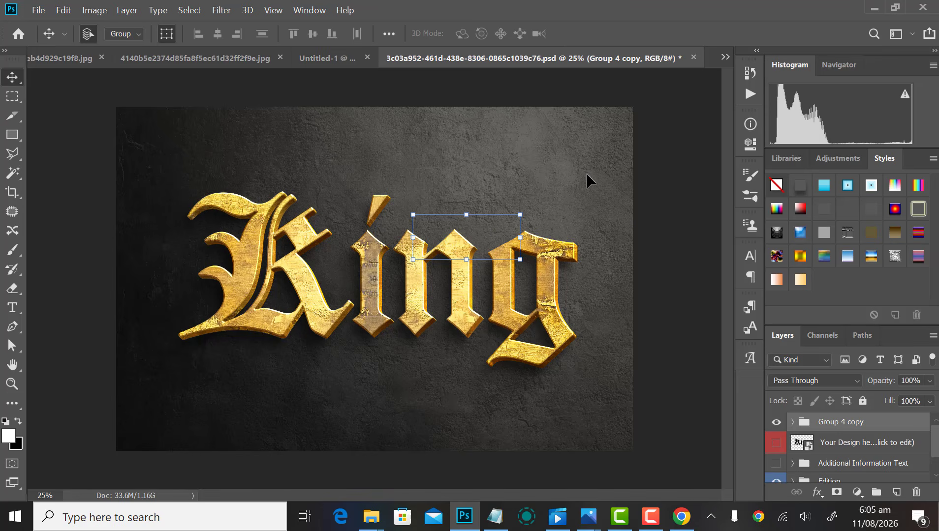
click(725, 58)
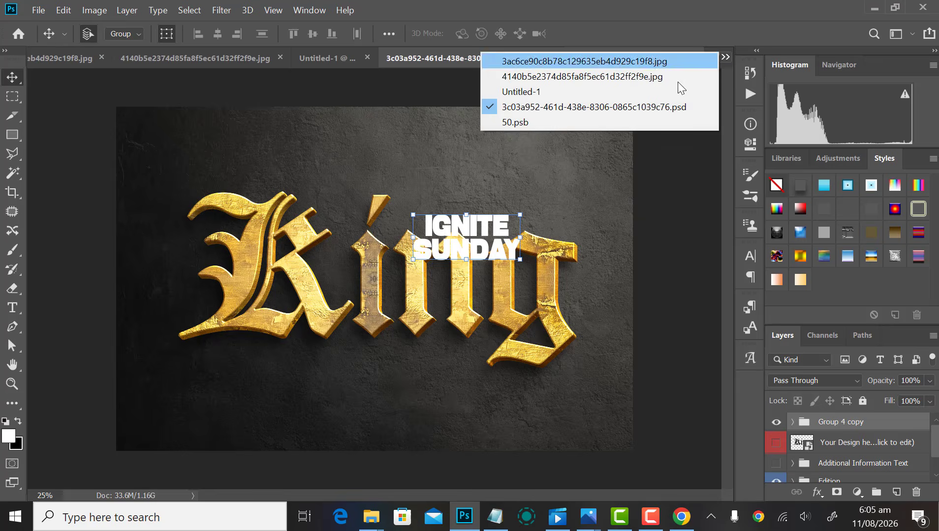
click(556, 121)
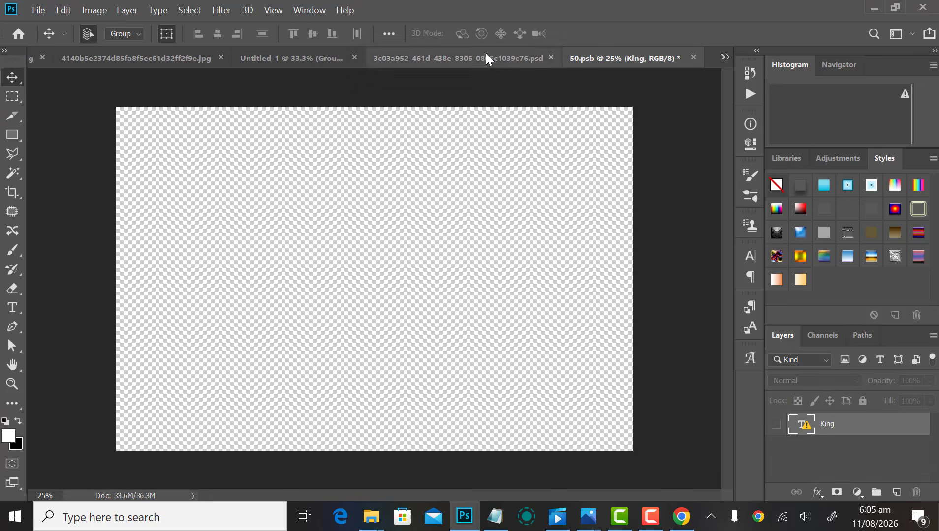
click(487, 58)
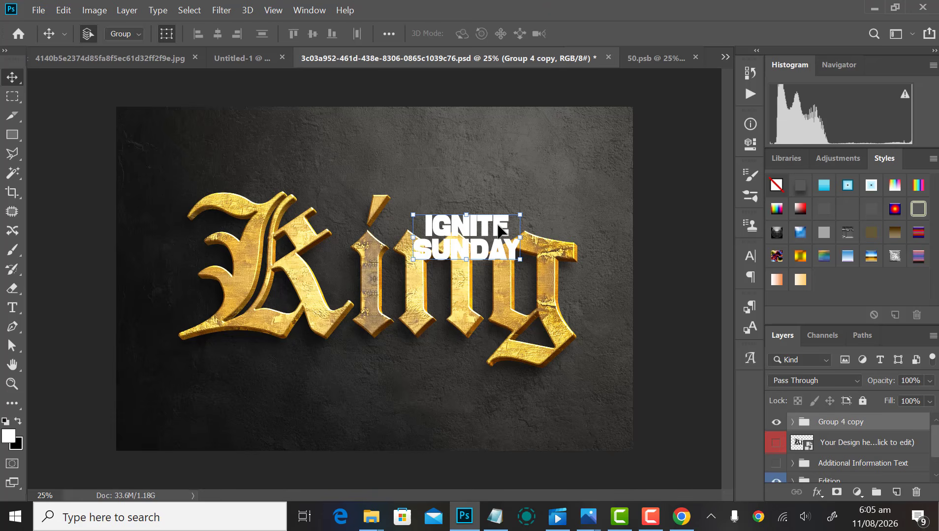
drag(668, 61, 401, 266)
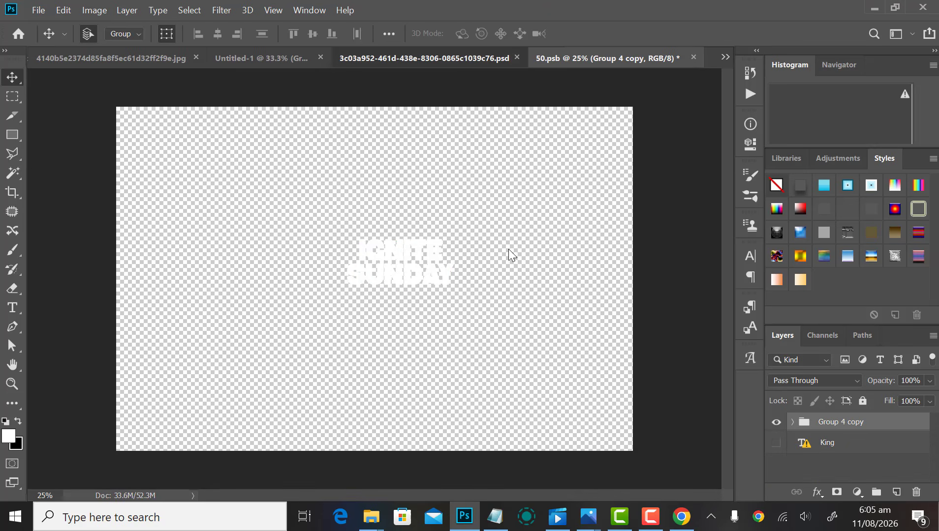
click(437, 59)
key(Delete)
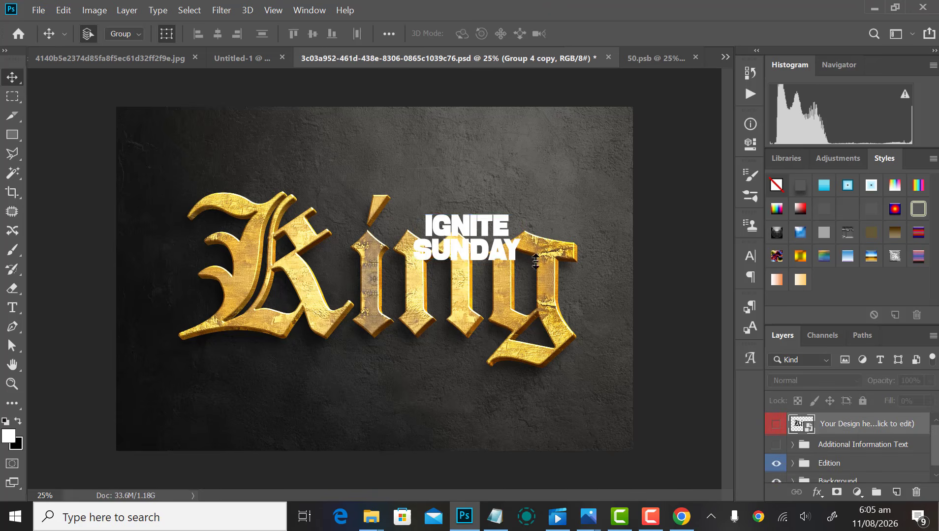
click(725, 58)
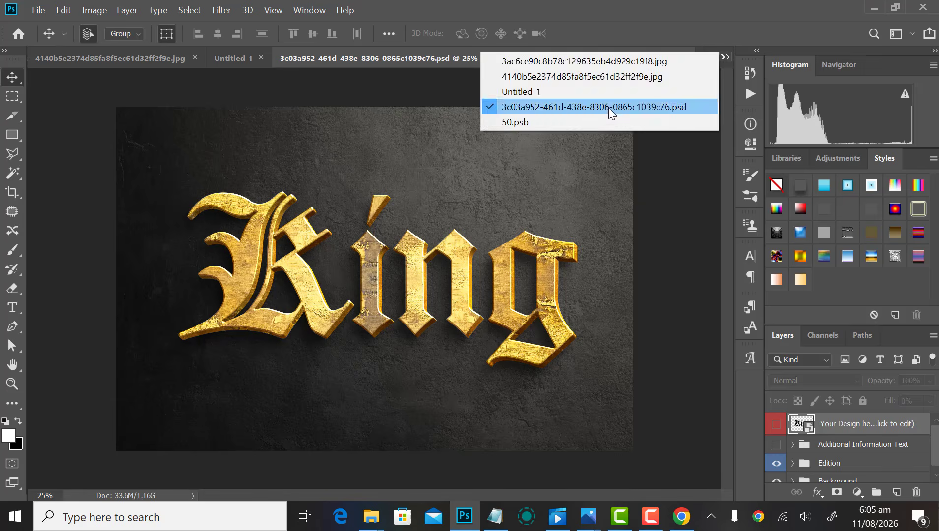
Step: Enlarge the IGNITE SUNDAY title group to about 343% to fill the 50.psb canvas
click(559, 122)
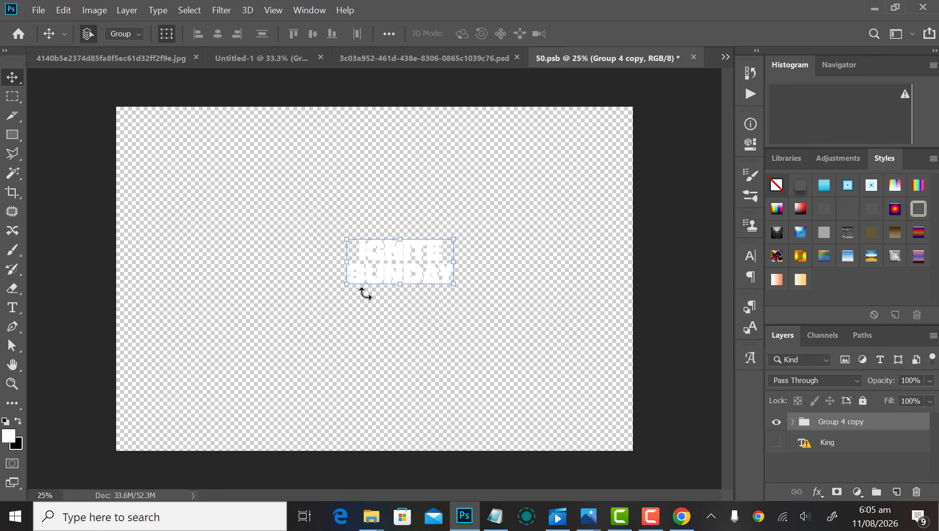
drag(412, 272, 398, 282)
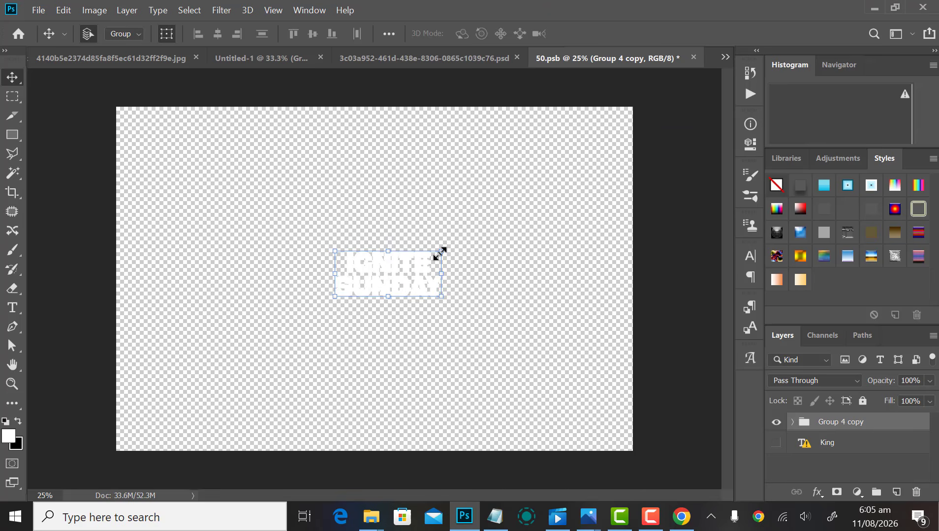
click(447, 252)
drag(446, 252, 569, 193)
key(Return)
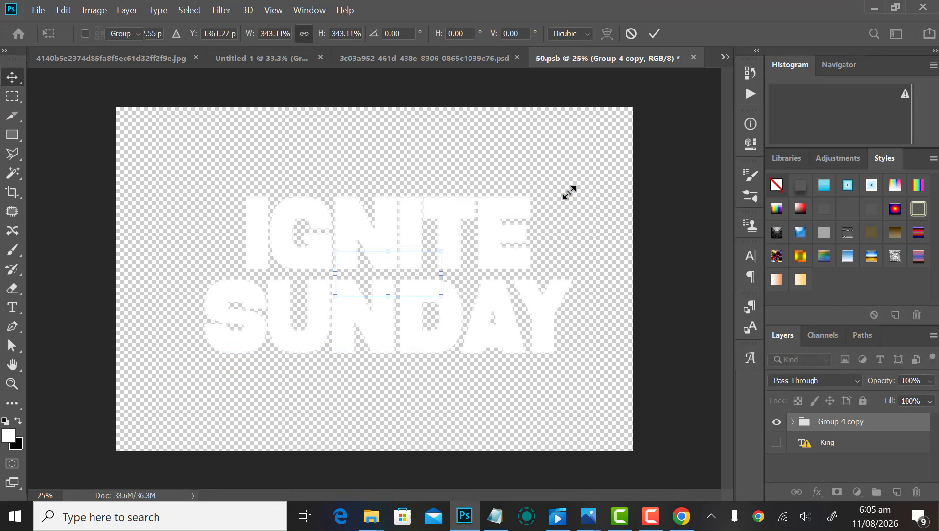
drag(509, 234, 508, 234)
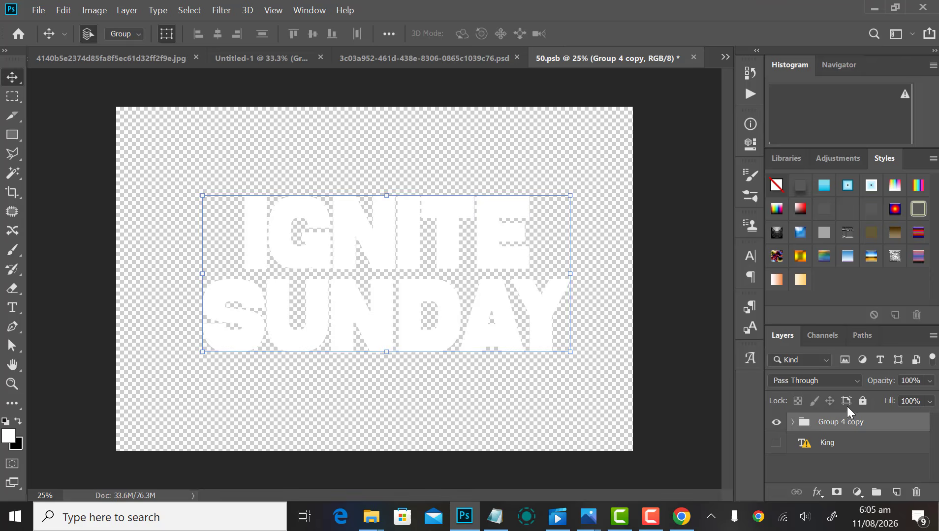
Step: Ungroup the title into Ignite and Sunday layers and set the text colour to black 000000
right_click(848, 422)
click(720, 94)
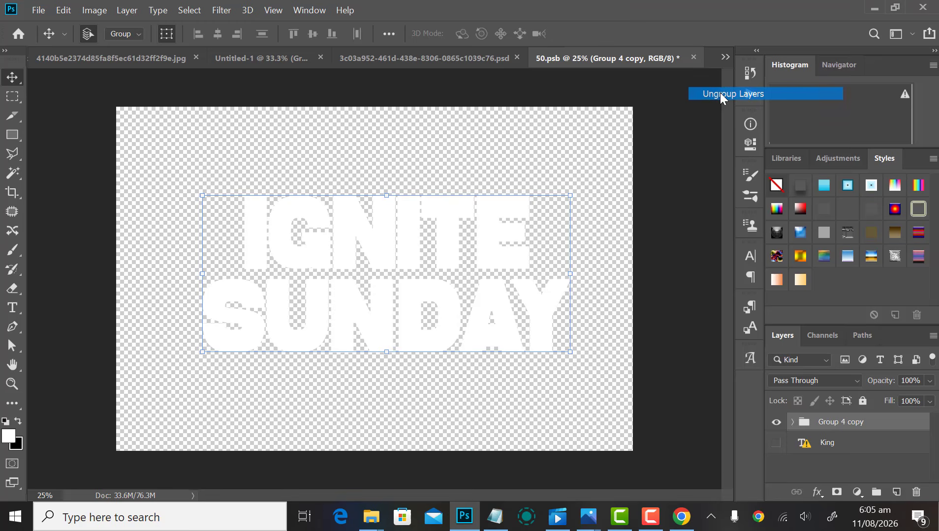
click(748, 261)
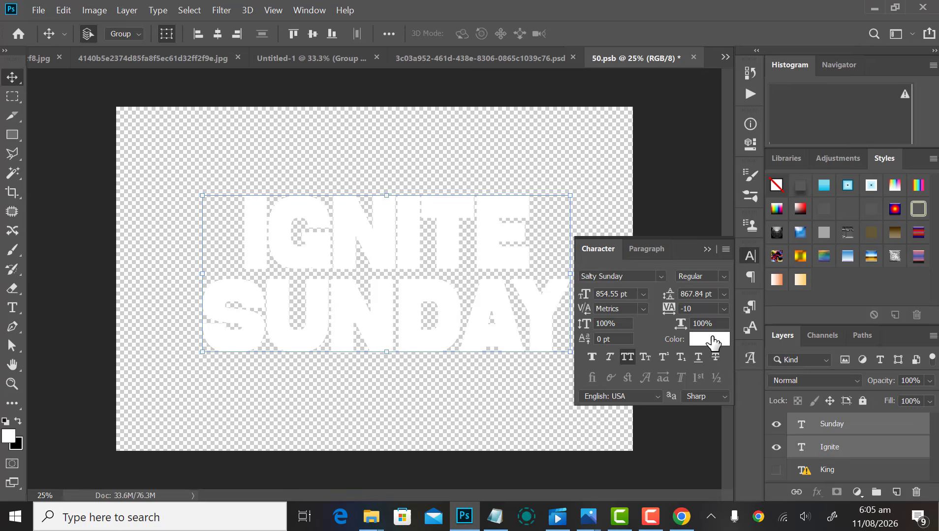
click(712, 338)
drag(560, 369, 531, 418)
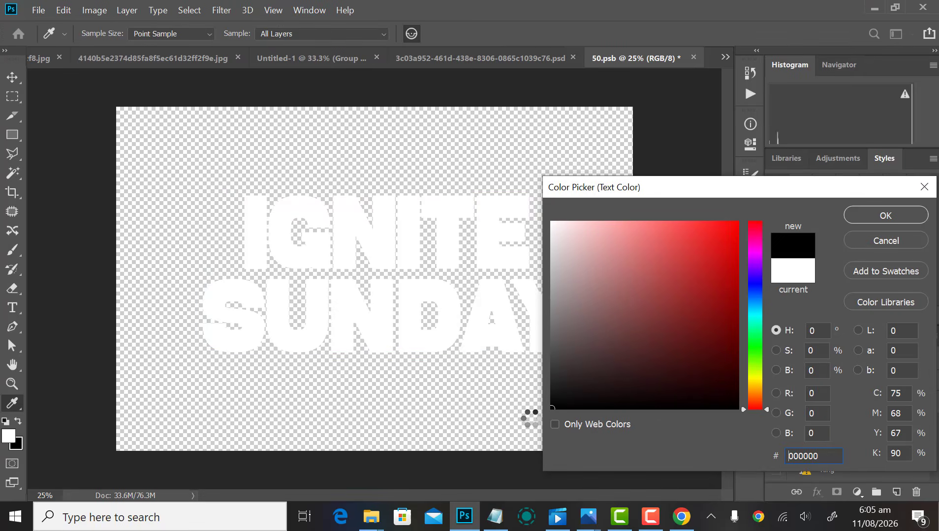
key(Return)
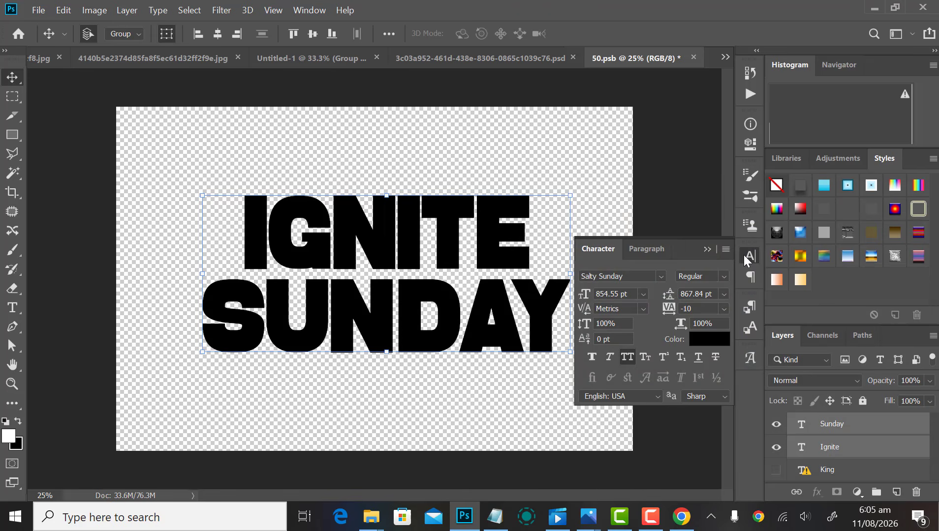
click(747, 254)
Step: Nudge the title left and save 50.psb
key(shift+Left)
key(shift+Left)
key(shift+Left)
key(shift+Left)
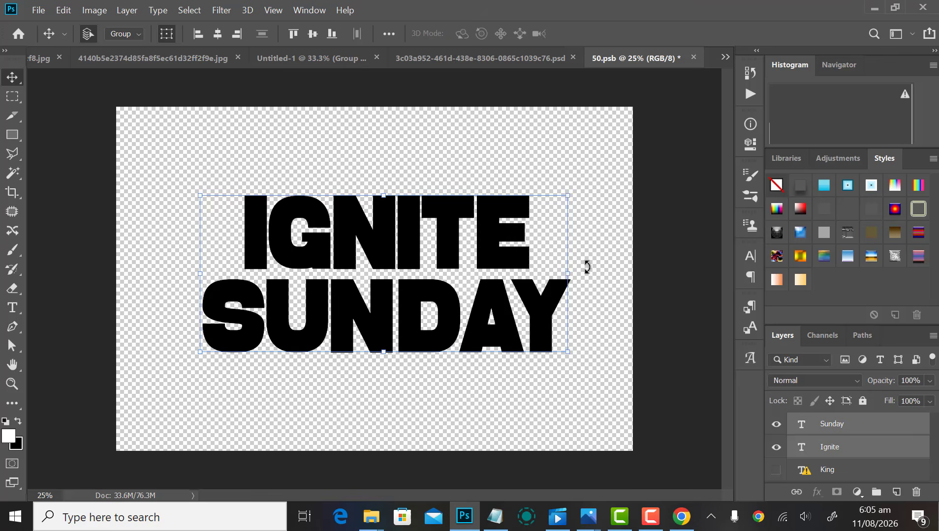
key(ctrl+s)
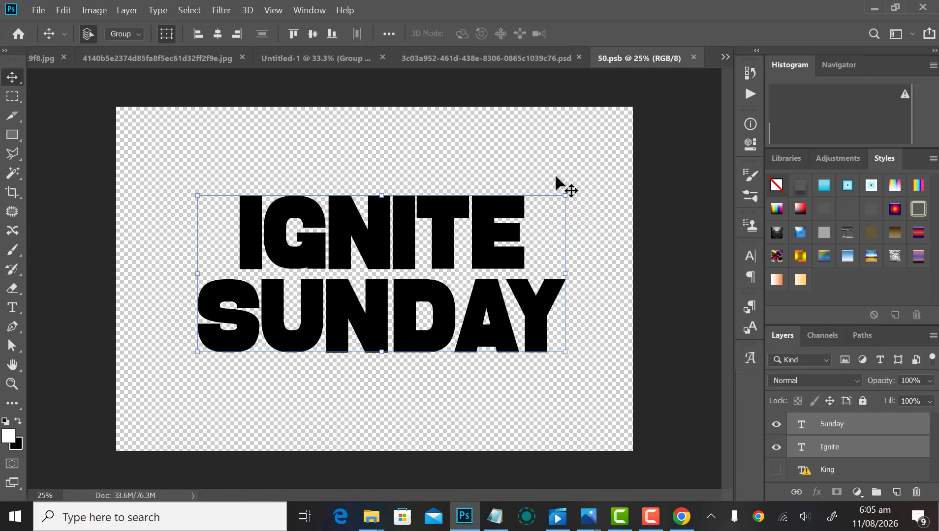
click(514, 57)
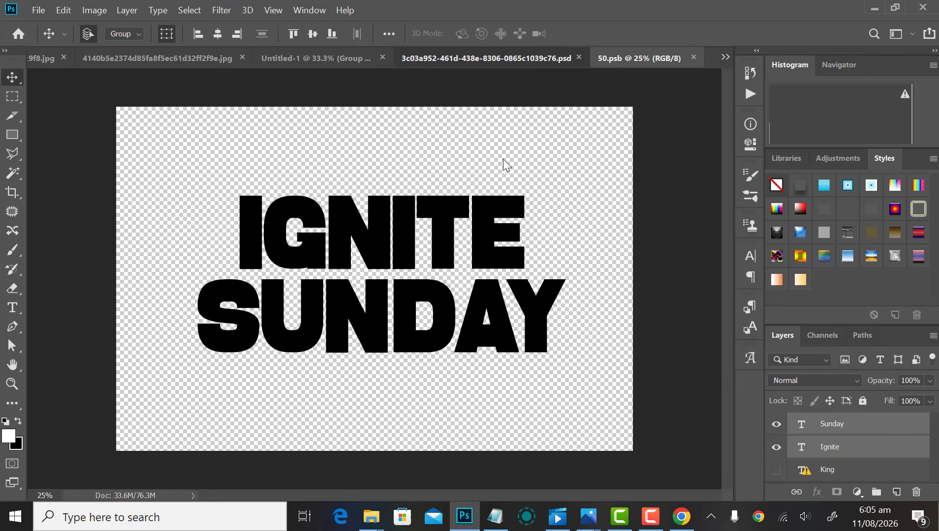
Step: Close 50.psb and review the gold 3D IGNITE SUNDAY lettering on the concrete-wall mockup
key(ctrl+w)
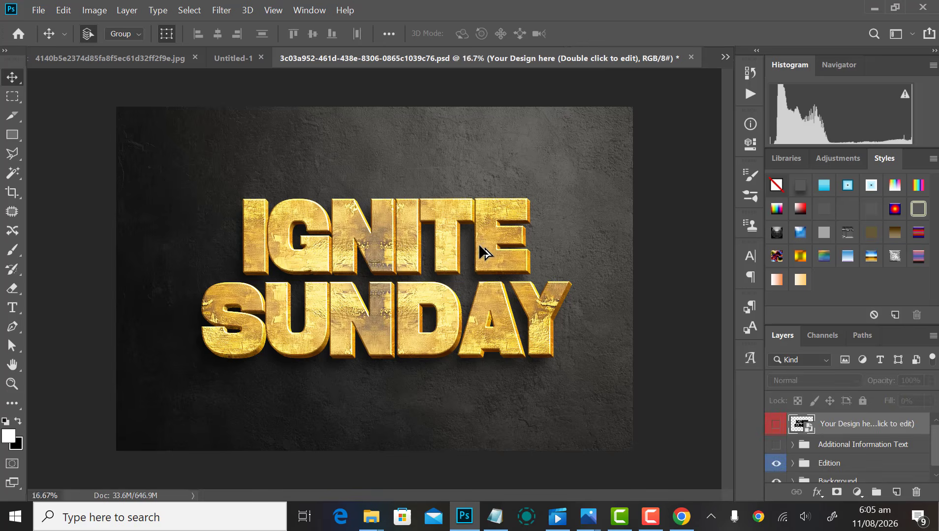
scroll(478, 246, down, 2)
scroll(476, 248, up, 3)
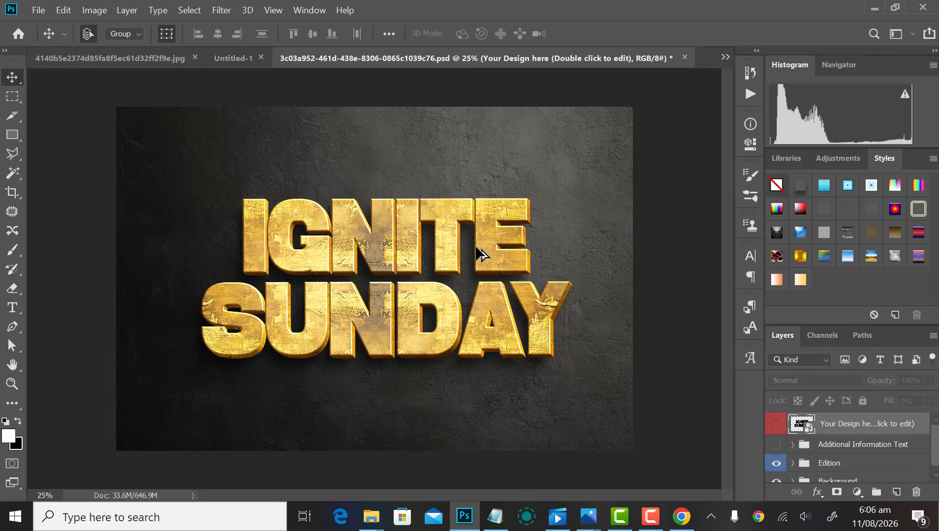
scroll(479, 254, down, 3)
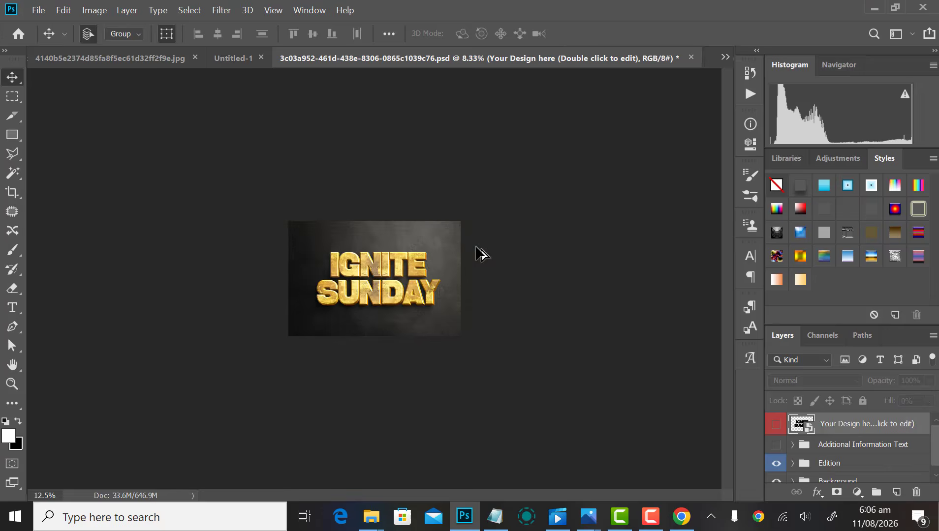
scroll(479, 253, up, 3)
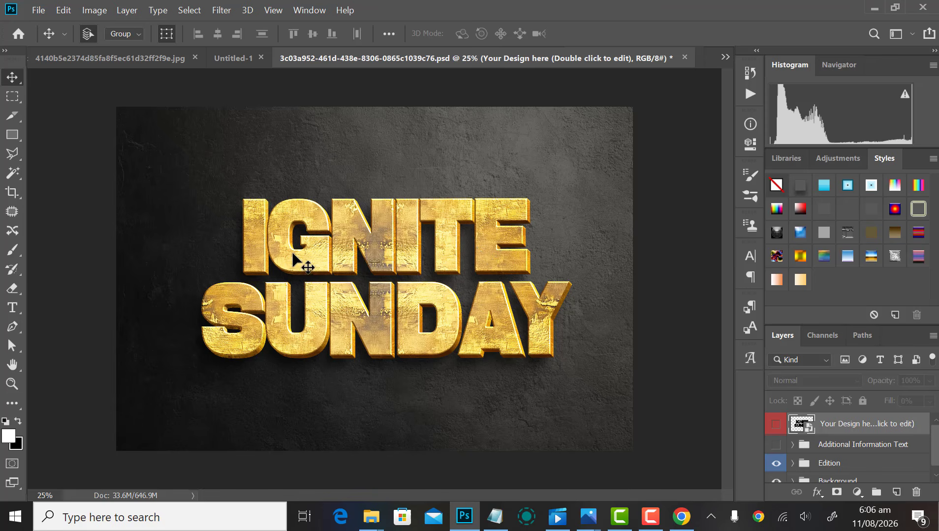
Step: Hide the dark textured Background so the gold title sits on transparency, then bring up Save As
key(ctrl+minus)
key(ctrl+minus)
key(ctrl+minus)
key(ctrl+plus)
key(ctrl+plus)
key(ctrl+plus)
scroll(846, 472, down, 1)
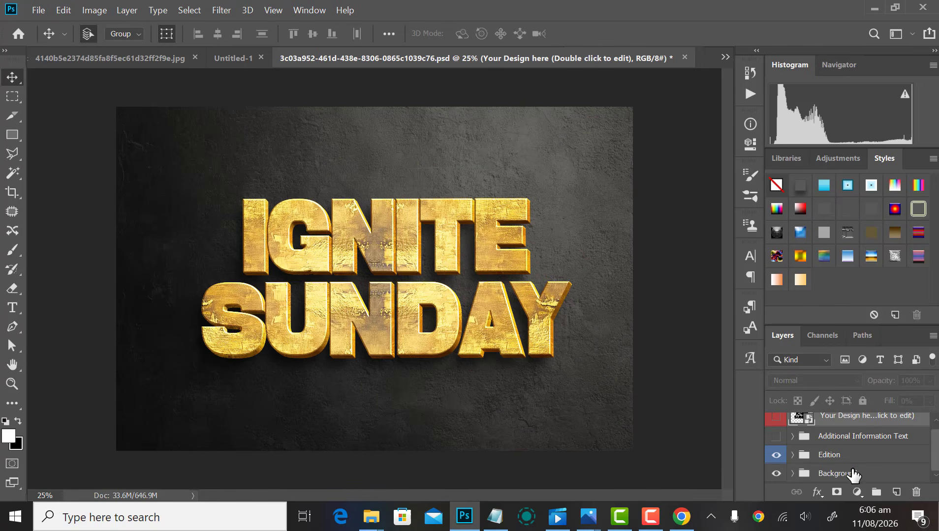
click(776, 474)
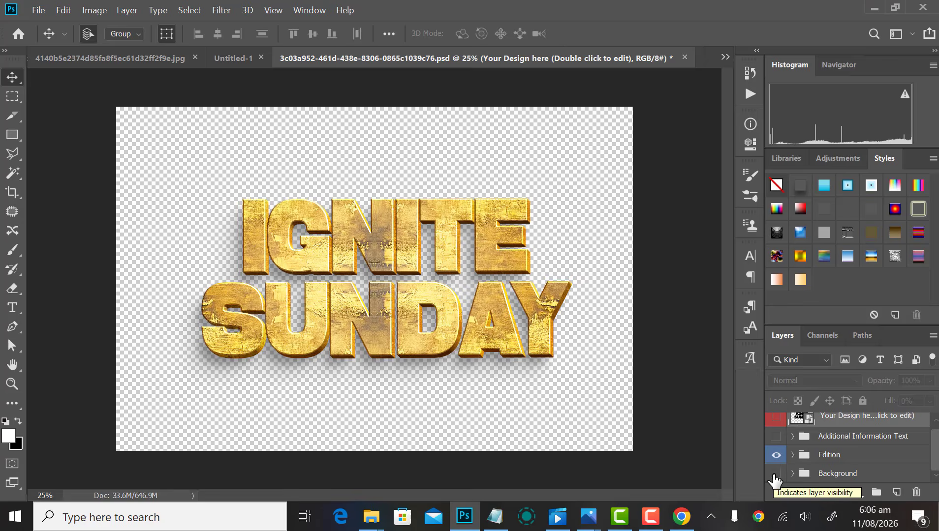
key(ctrl+minus)
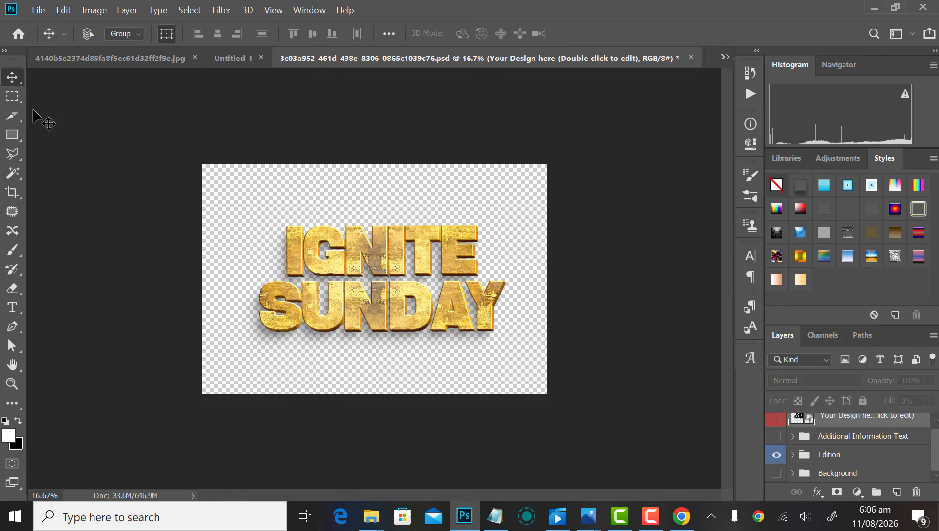
key(ctrl+shift+s)
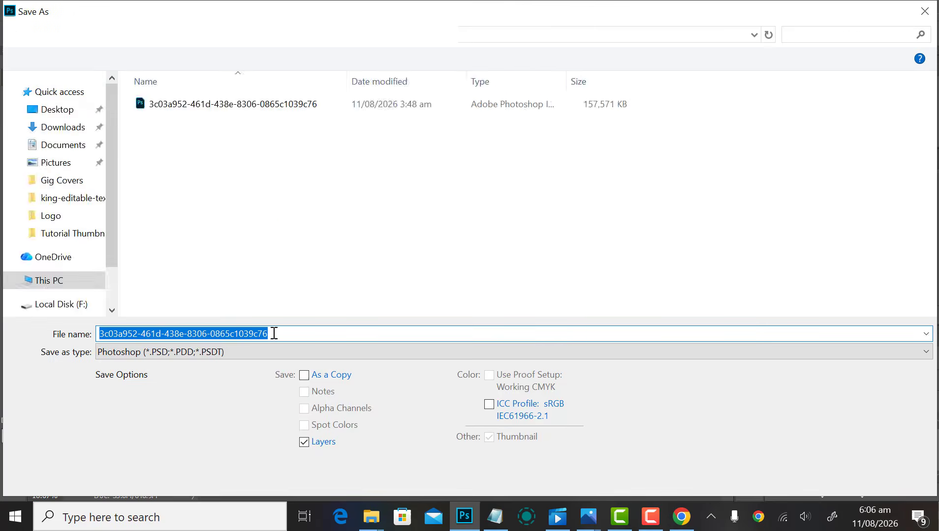
Step: Save the transparent gold title as PNG named '5', accept the PNG options, and close it
click(297, 352)
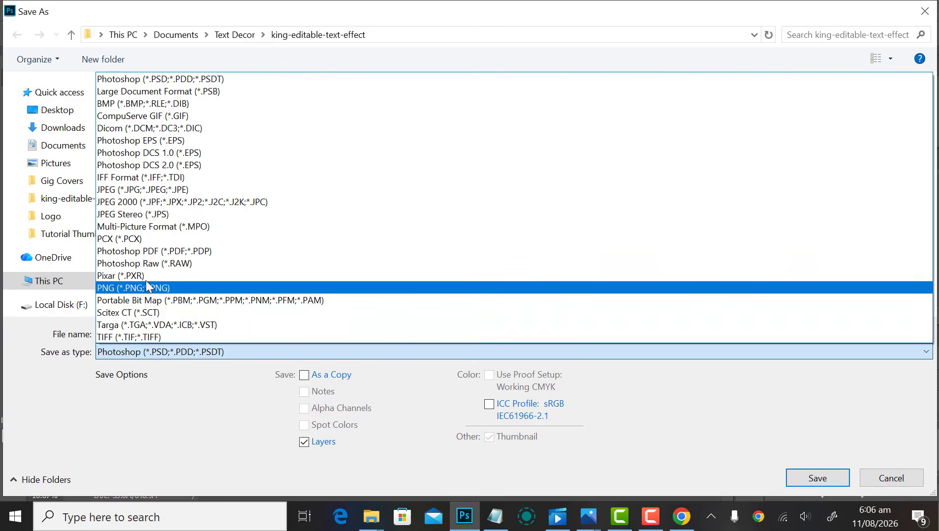
click(148, 288)
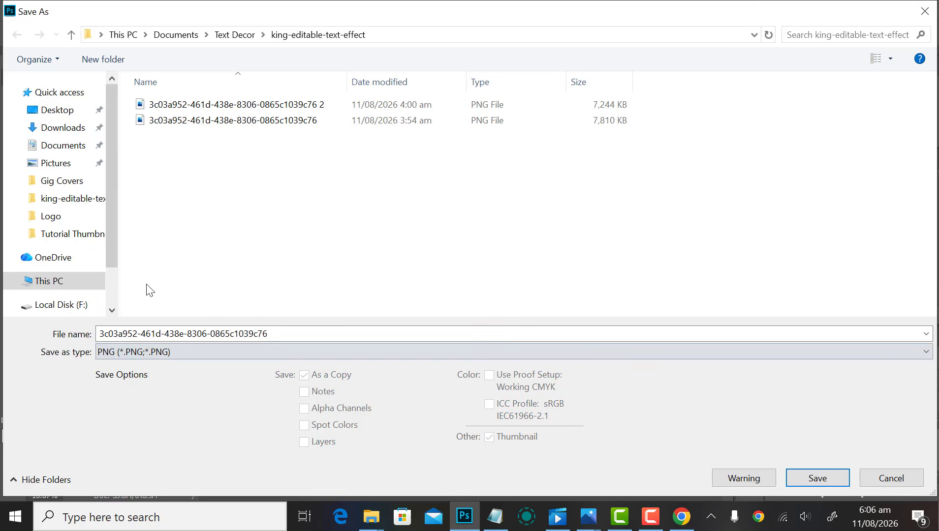
double_click(286, 329)
text(5555555555)
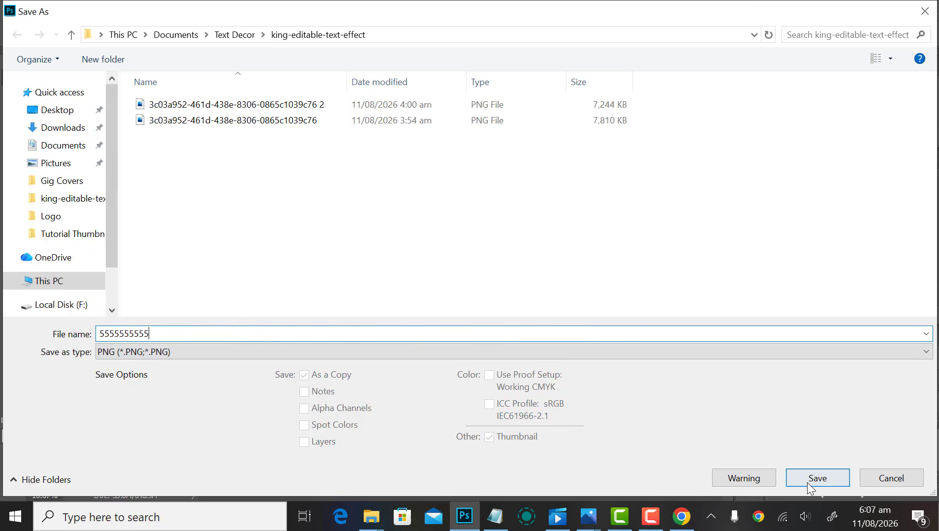
click(807, 483)
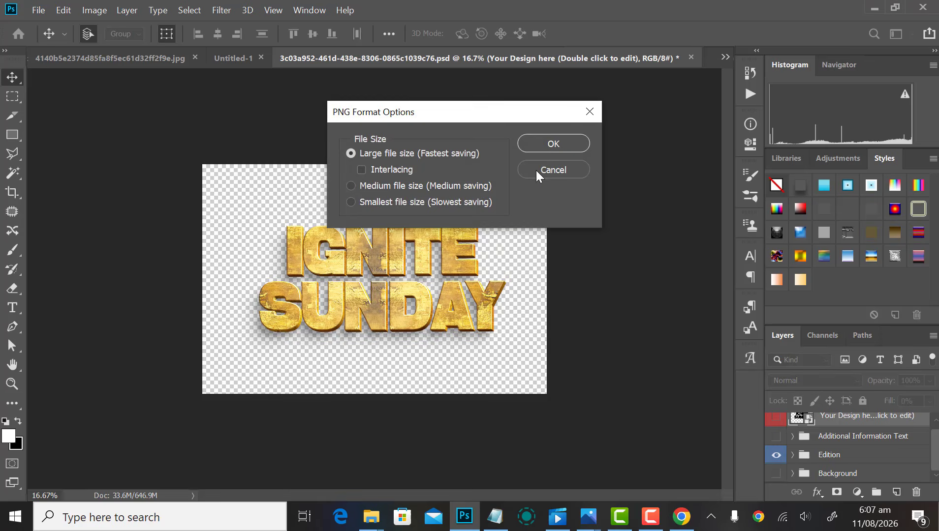
click(547, 151)
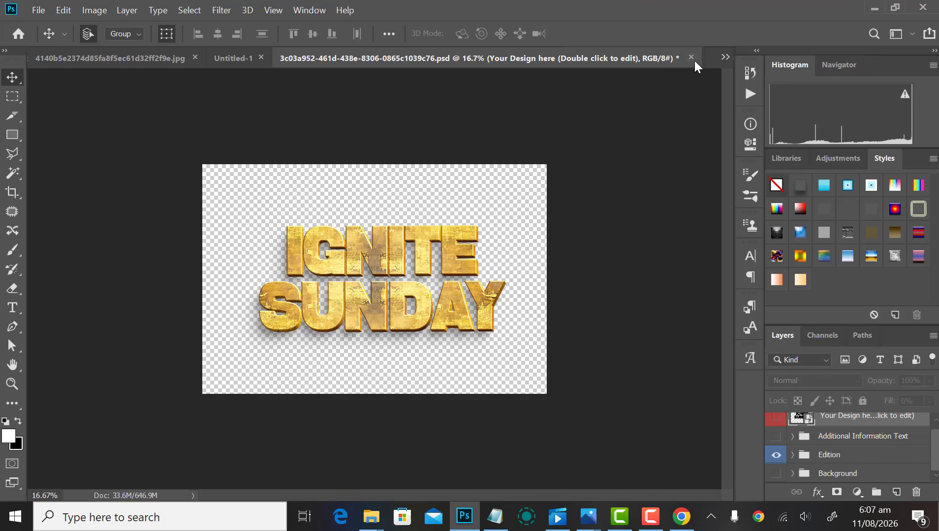
click(691, 57)
Step: Close the mockups without saving, open the saved gold title PNG, then return to Untitled-1
click(473, 216)
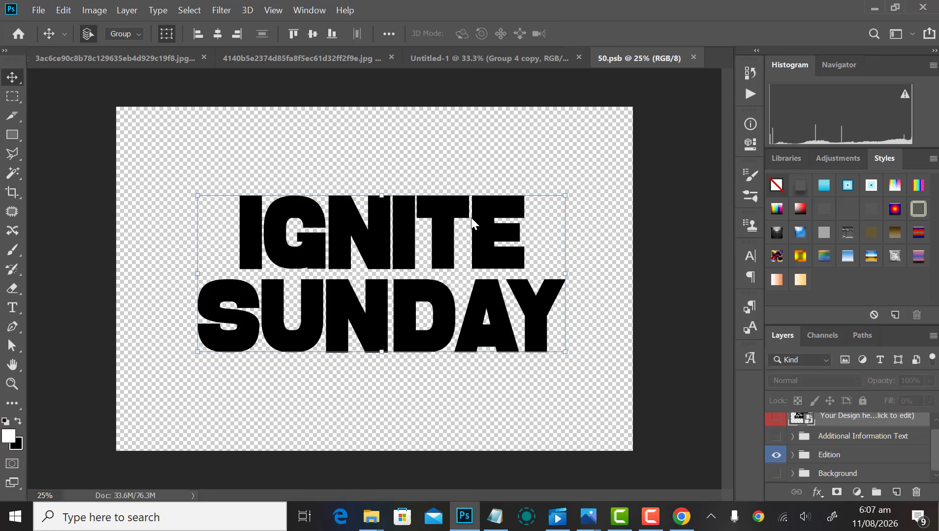
click(693, 57)
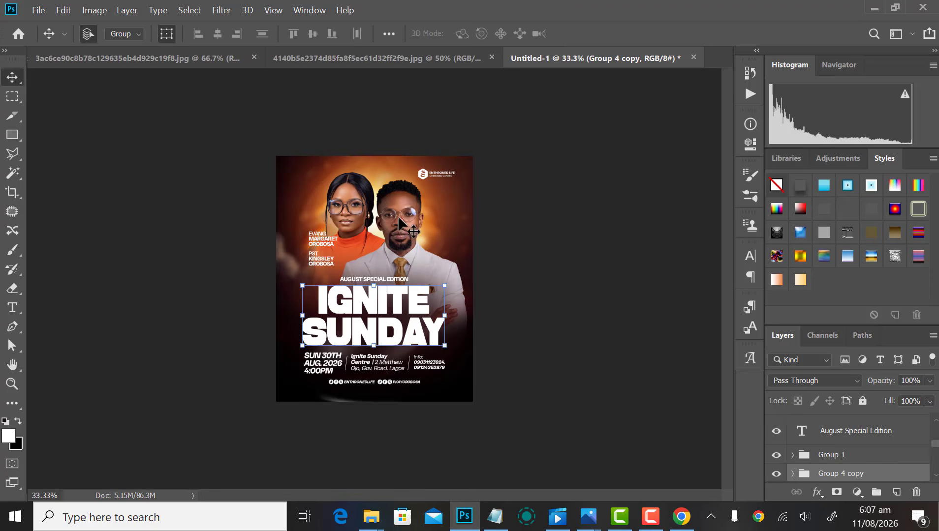
key(ctrl+o)
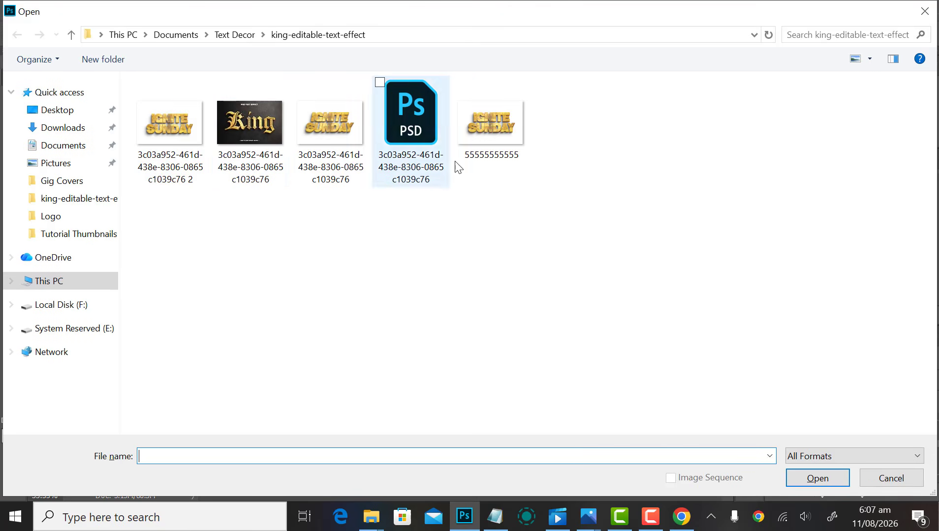
double_click(500, 126)
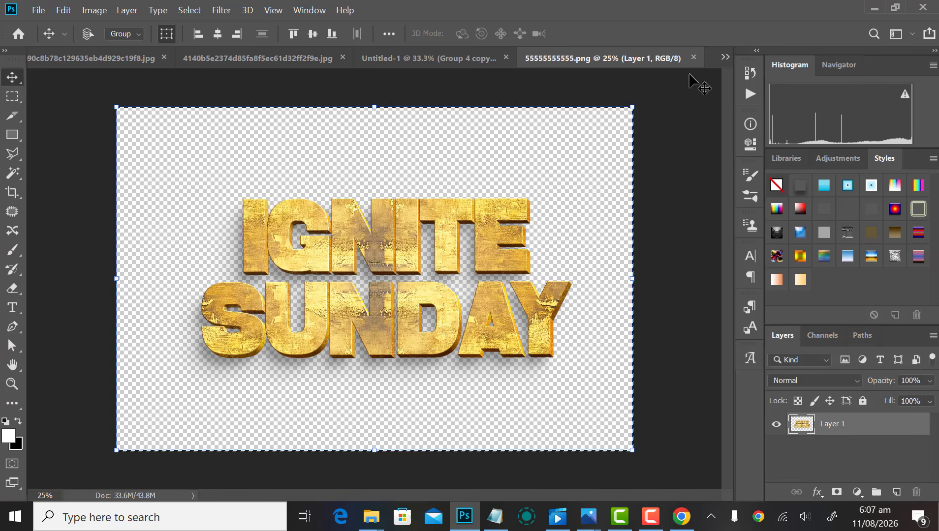
click(693, 58)
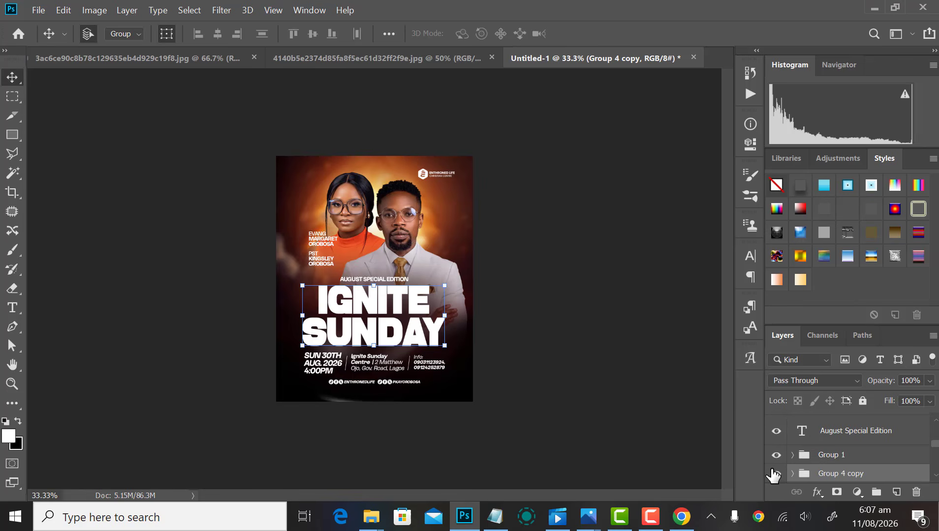
Step: Hide the white title and paste the gold title, shrinking it onto the flyer
click(775, 473)
key(ctrl+v)
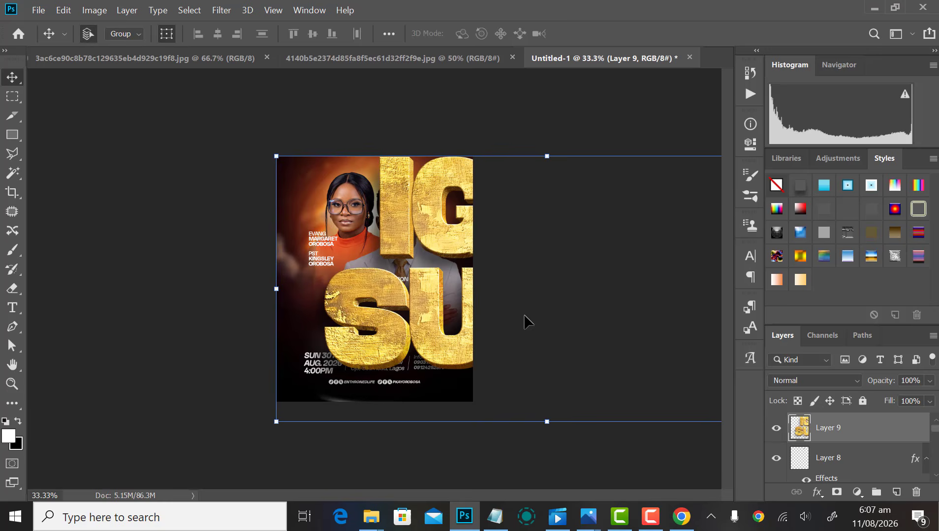
drag(424, 322, 227, 341)
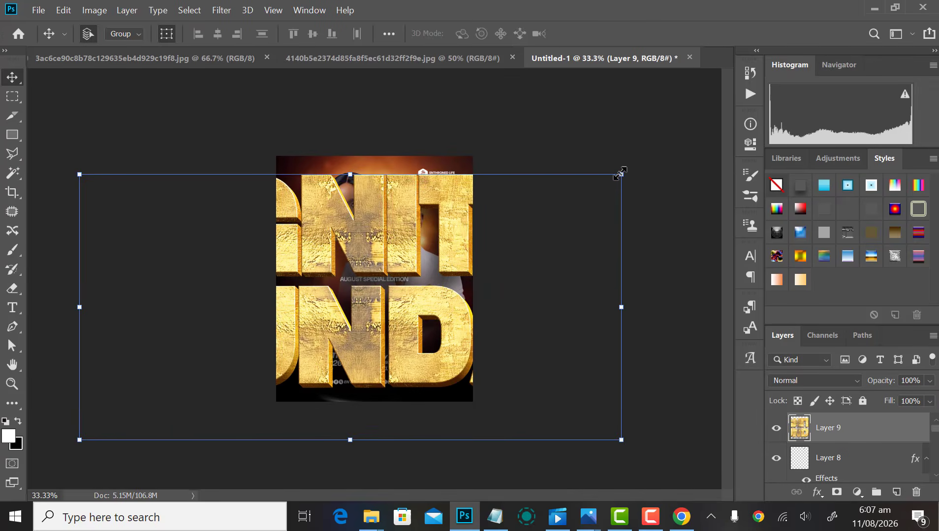
drag(619, 173, 419, 273)
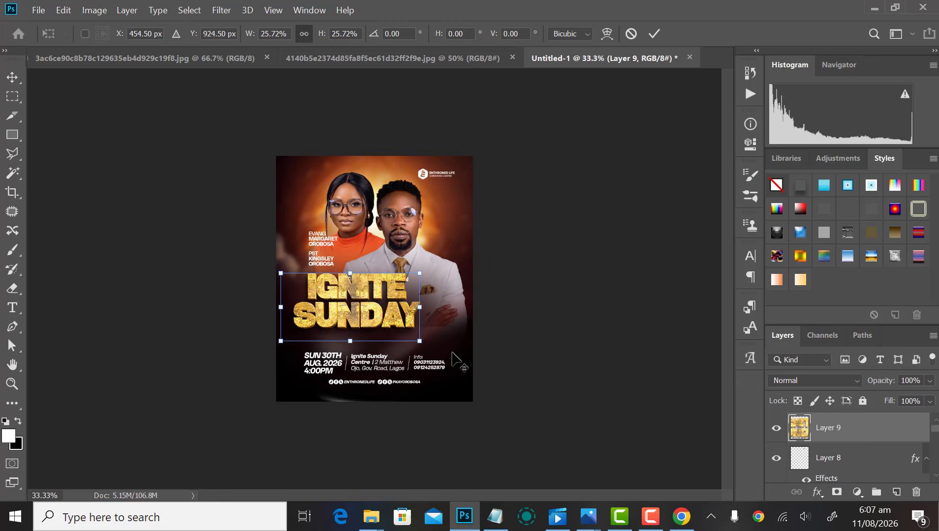
key(Return)
Step: Reposition the gold title and enlarge it to about 114% beneath AUGUST SPECIAL EDITION
key(ctrl+plus)
key(ctrl+plus)
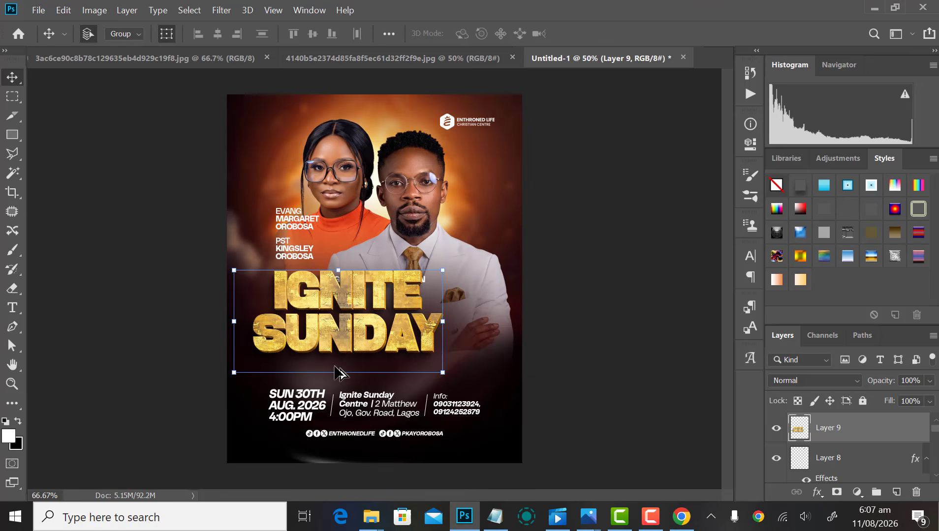
scroll(391, 246, down, 3)
drag(391, 246, 421, 282)
key(ctrl+t)
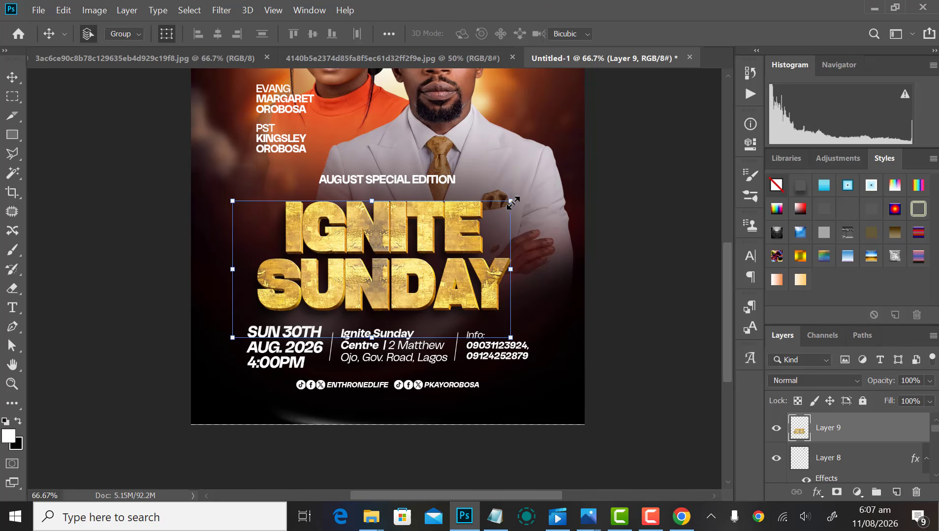
drag(513, 202, 536, 200)
key(Return)
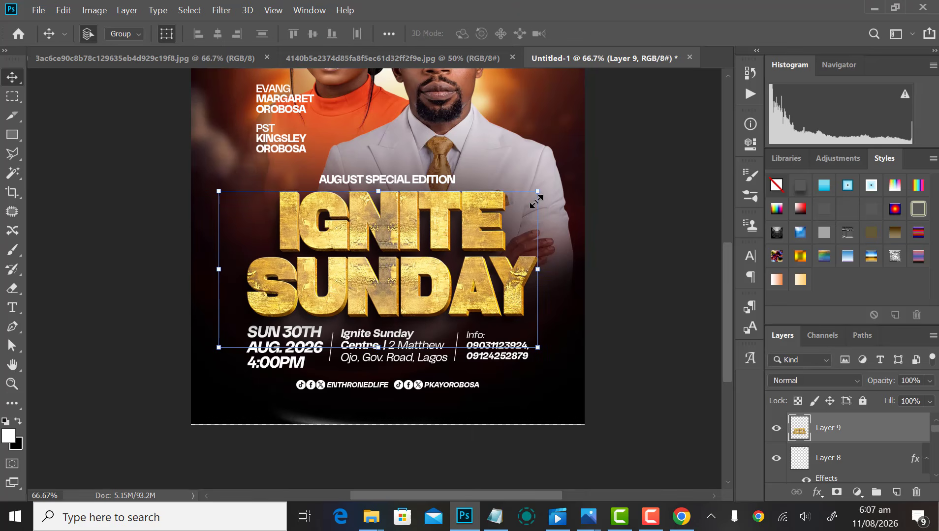
scroll(839, 463, down, 5)
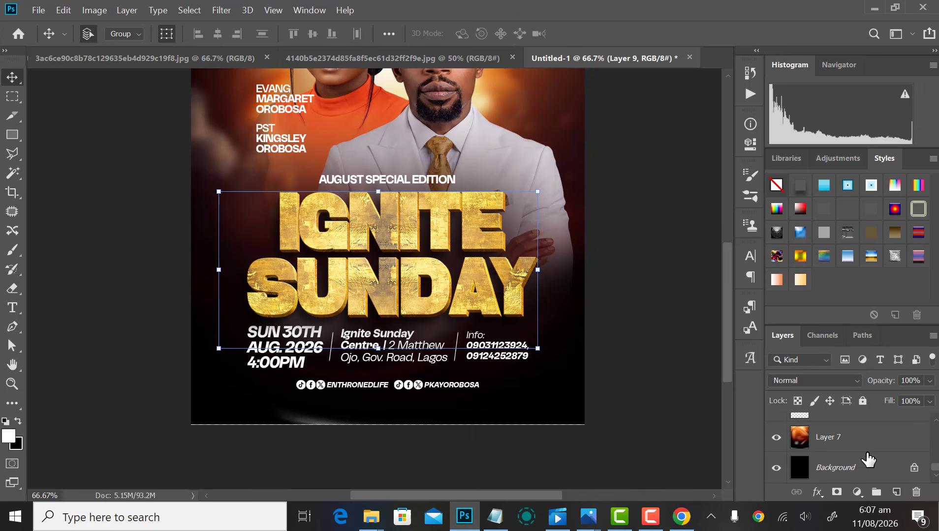
Step: Centre the gold title horizontally on the flyer against the background
click(835, 469)
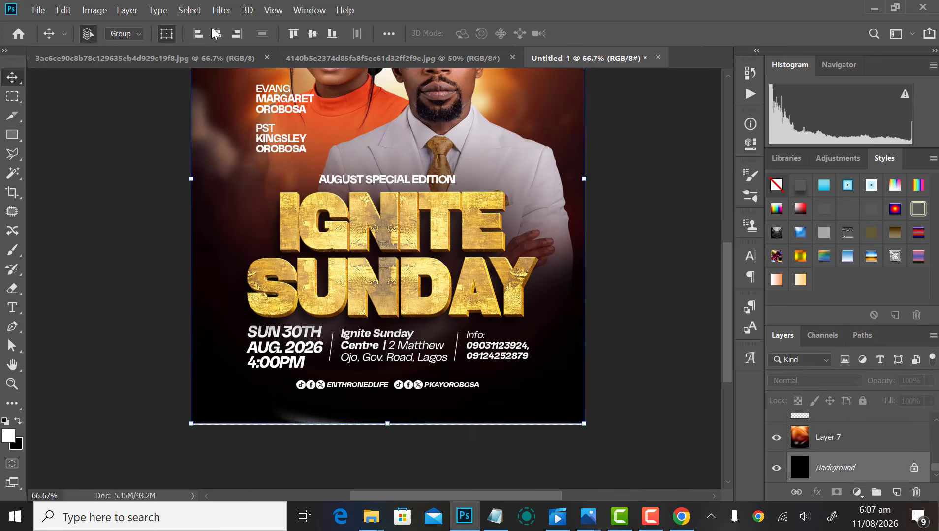
click(218, 33)
click(632, 307)
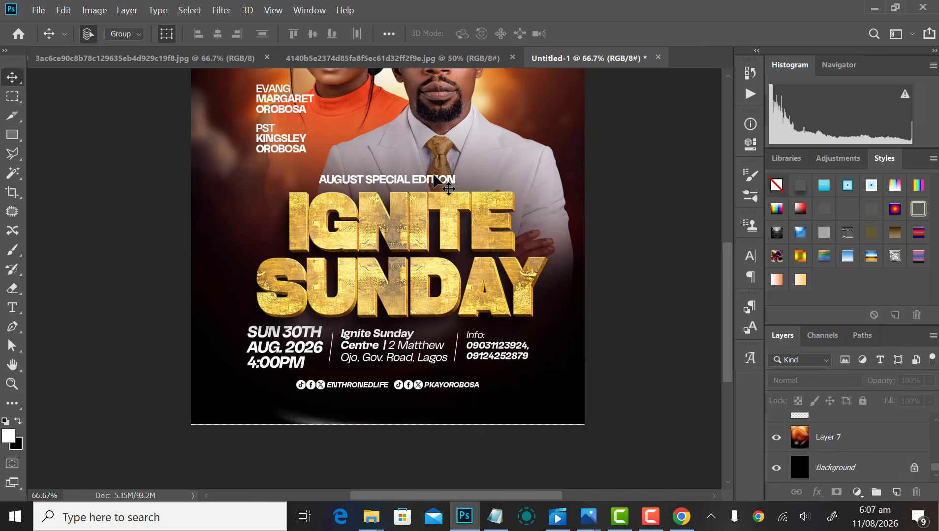
click(433, 176)
click(433, 180)
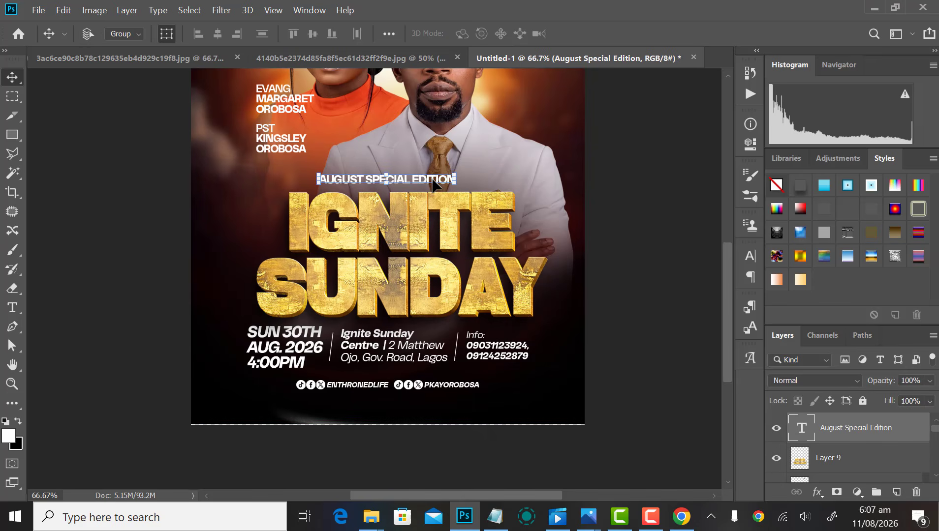
click(648, 345)
scroll(429, 357, down, 4)
scroll(427, 358, up, 4)
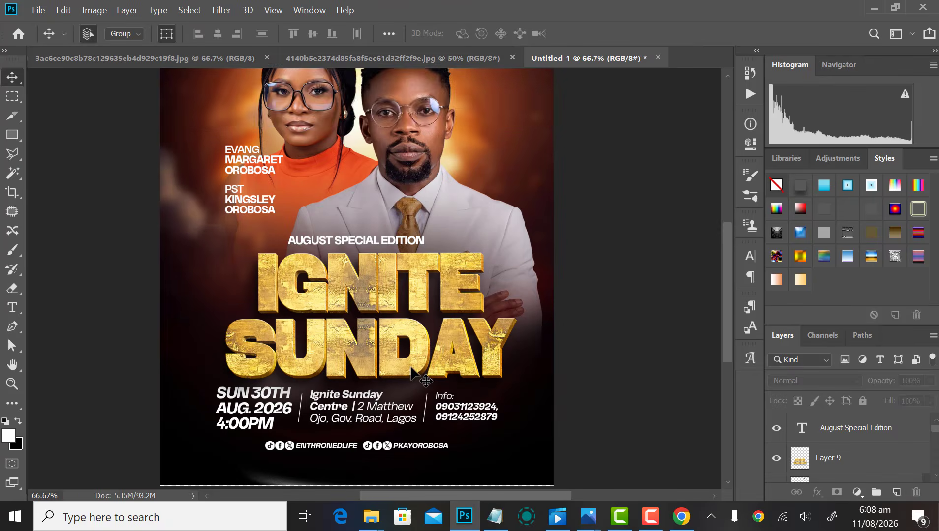
scroll(418, 371, down, 1)
scroll(286, 378, up, 3)
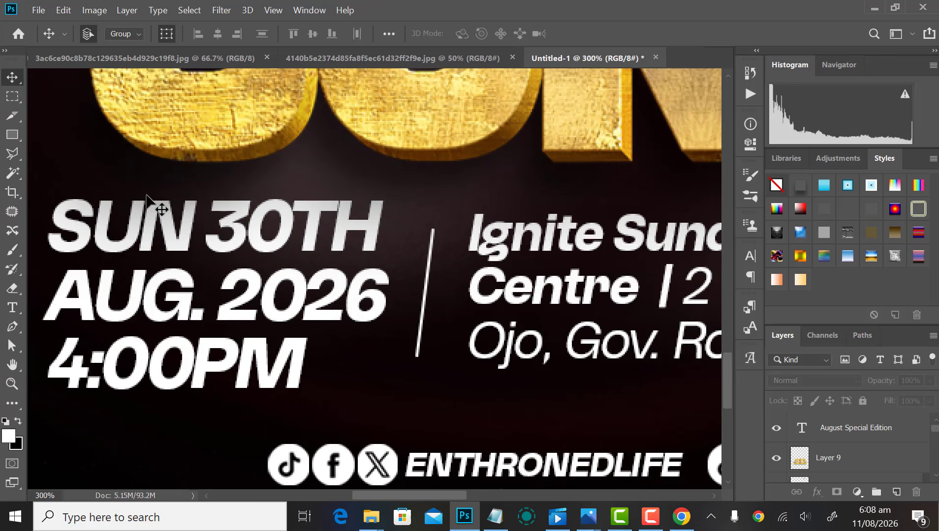
Step: Select and inspect the date, venue and info details group
click(291, 364)
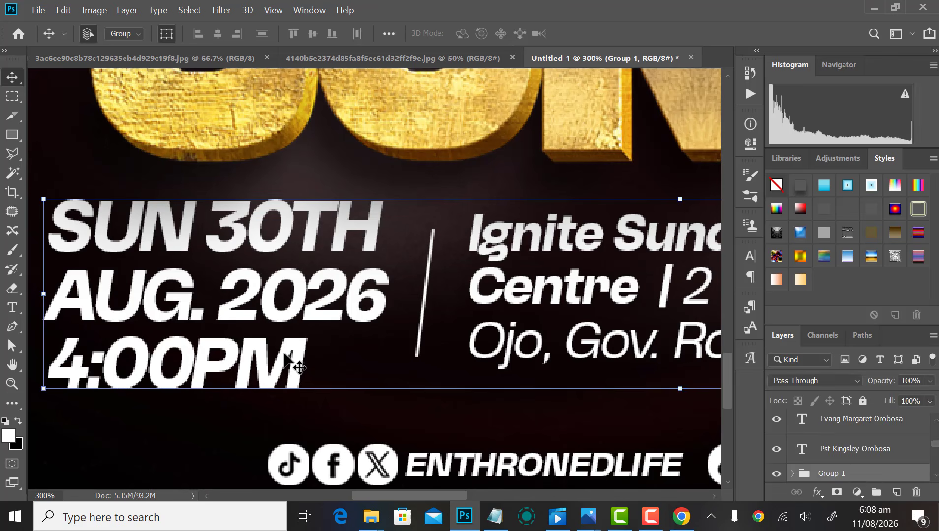
scroll(275, 369, down, 2)
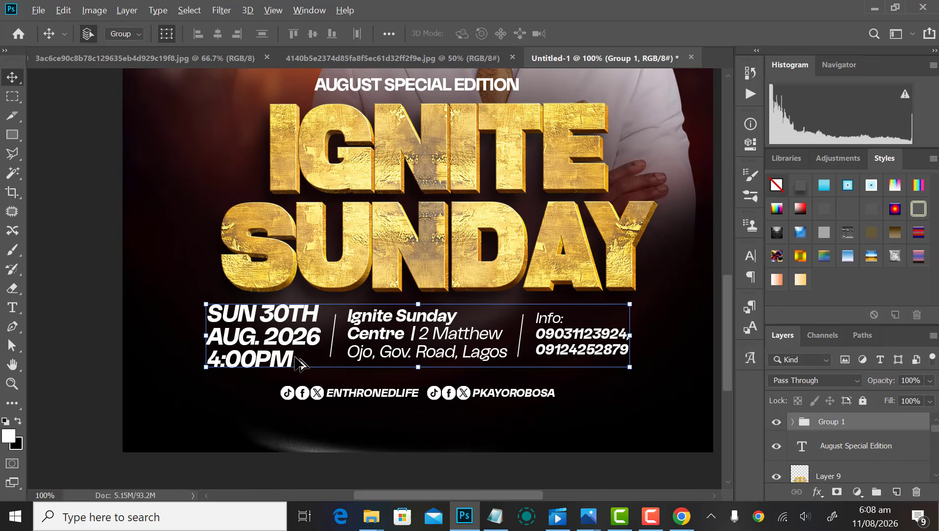
scroll(298, 364, down, 1)
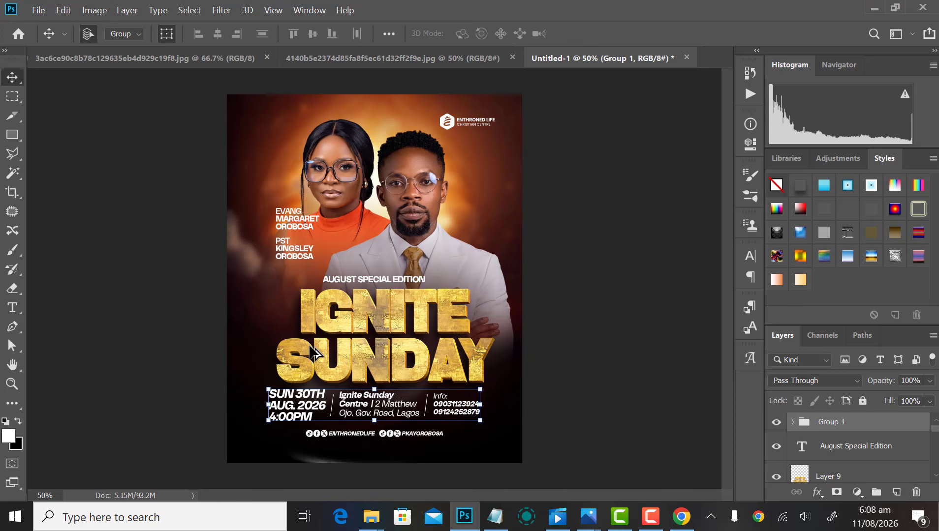
click(640, 352)
scroll(541, 360, down, 2)
scroll(541, 360, up, 2)
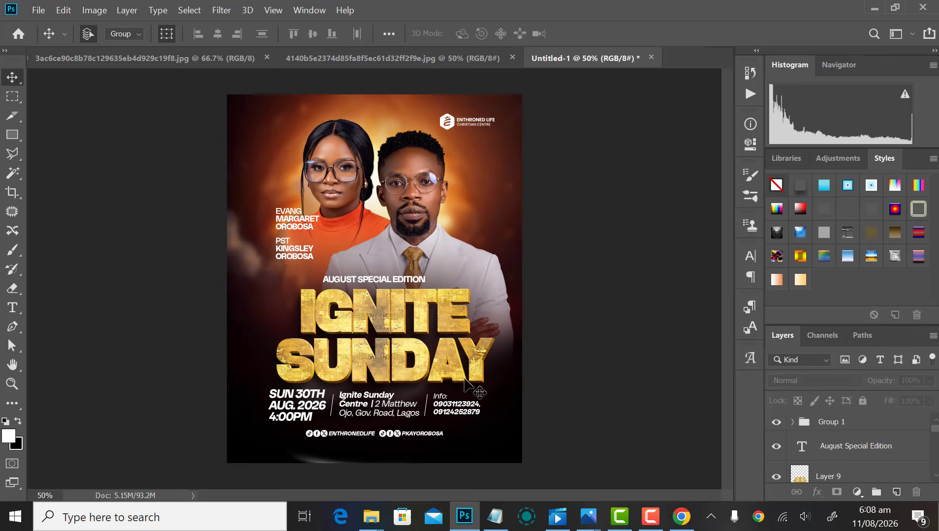
scroll(427, 395, down, 1)
scroll(376, 353, up, 3)
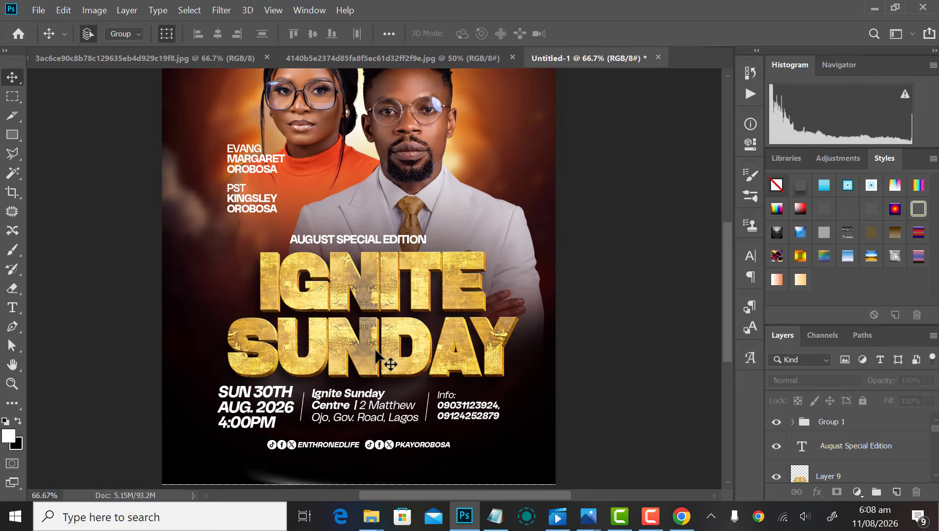
Step: Align AUGUST SPECIAL EDITION and the gold title layer on their horizontal centres
click(362, 242)
shift+click(389, 292)
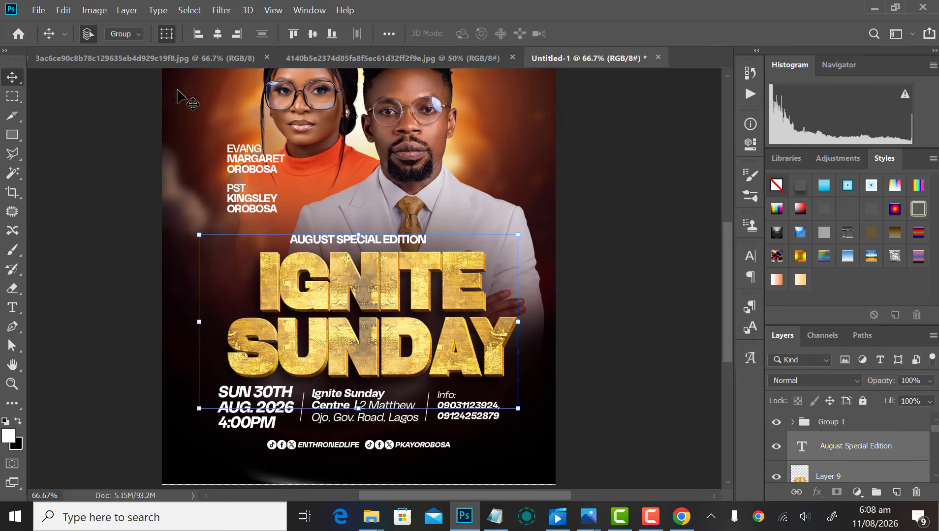
click(219, 36)
click(635, 355)
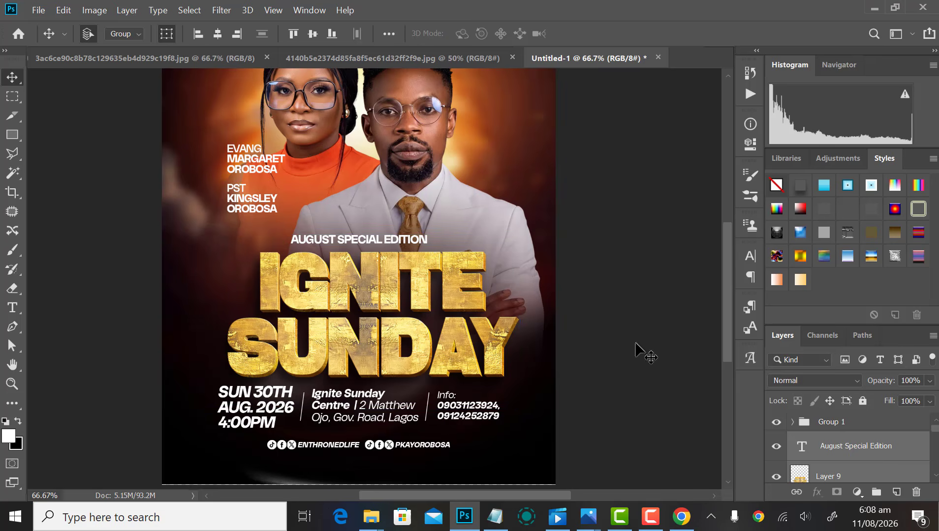
scroll(541, 349, down, 5)
scroll(537, 344, up, 4)
scroll(516, 362, down, 4)
scroll(513, 357, up, 4)
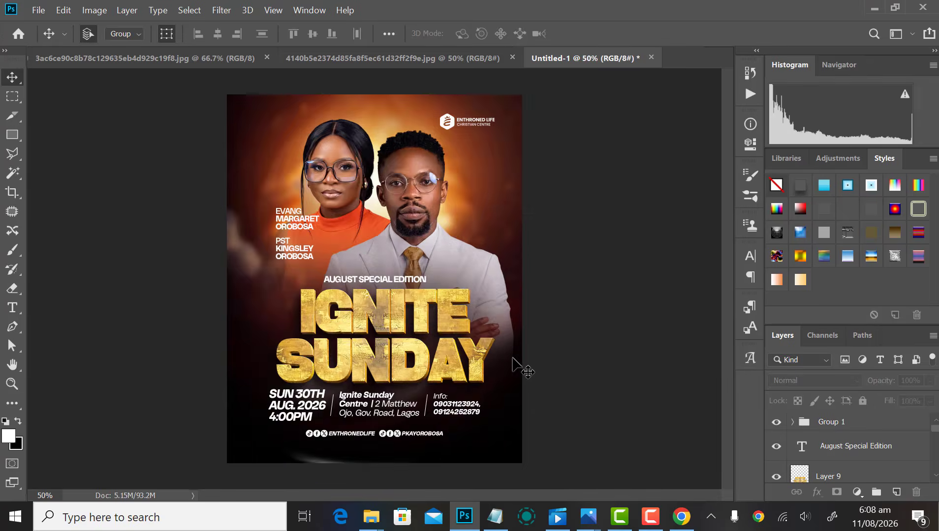
scroll(396, 260, down, 3)
scroll(396, 260, up, 3)
scroll(401, 266, down, 2)
scroll(401, 266, up, 2)
scroll(401, 266, down, 3)
scroll(399, 236, up, 4)
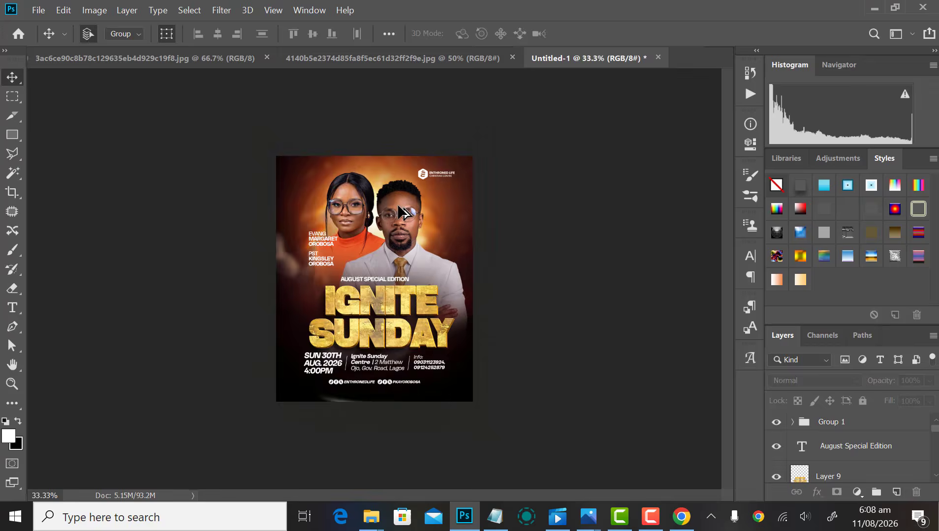
Step: Select the woman's photo layer and browse the Filter menu without applying anything
click(311, 152)
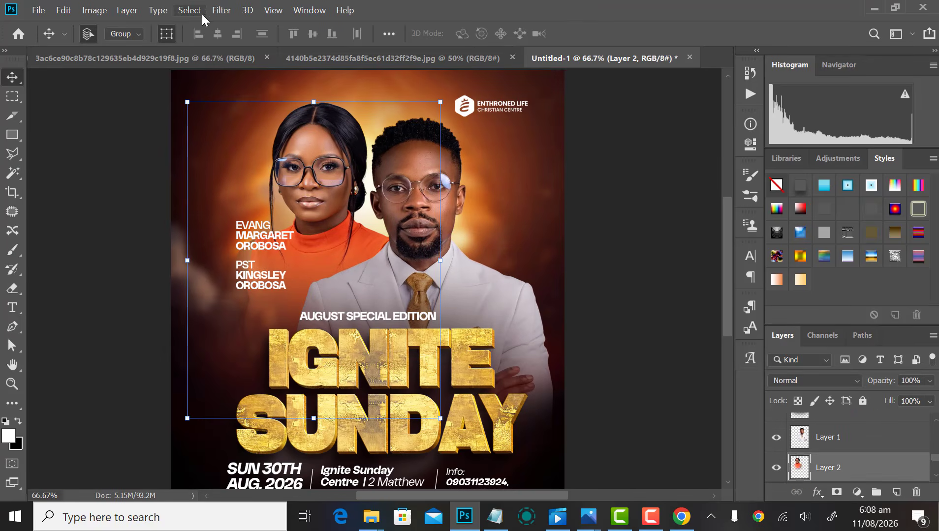
click(220, 10)
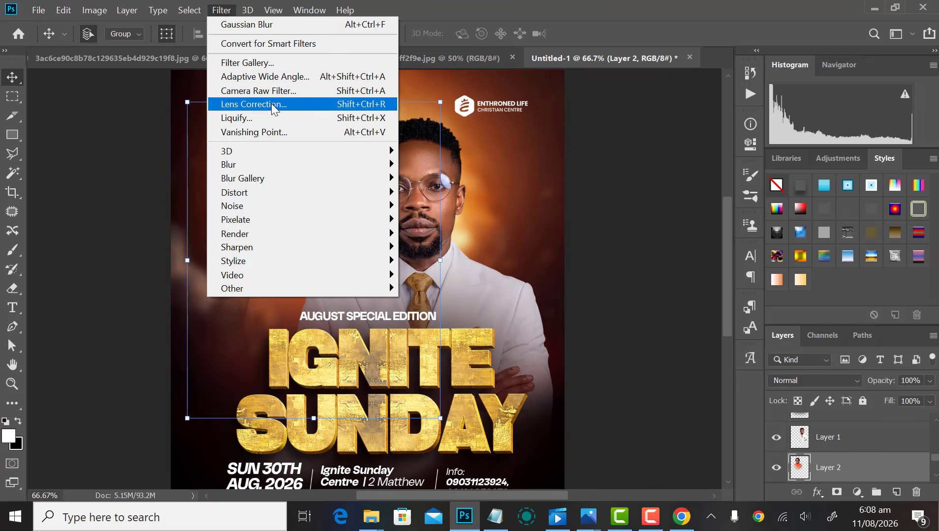
click(573, 187)
scroll(574, 186, down, 3)
scroll(441, 186, up, 3)
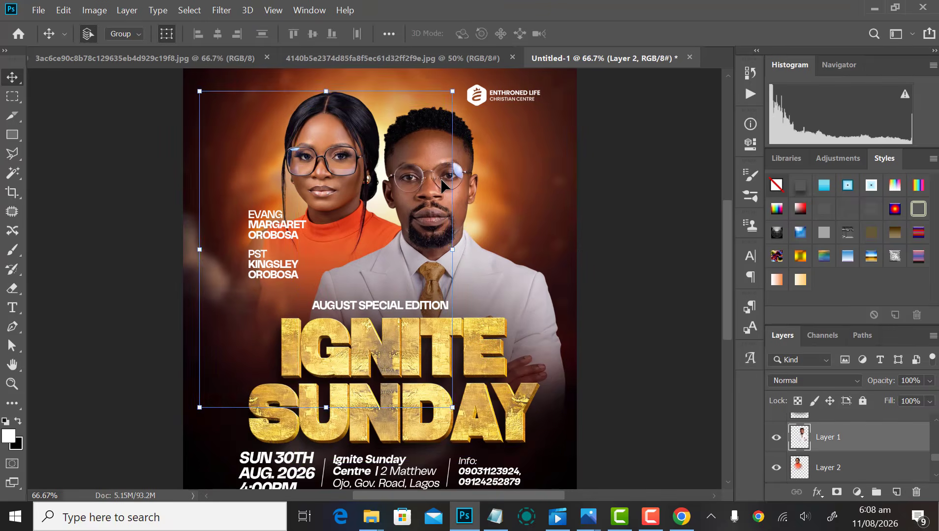
Step: Apply a Curves adjustment to the man's photo, lifting the midpoint to brighten midtones
click(441, 186)
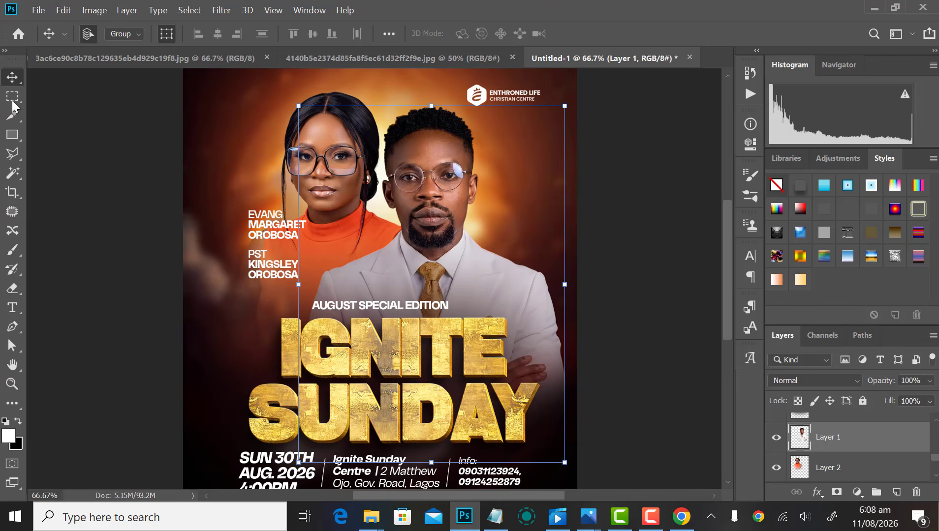
click(95, 10)
mouse_move(188, 49)
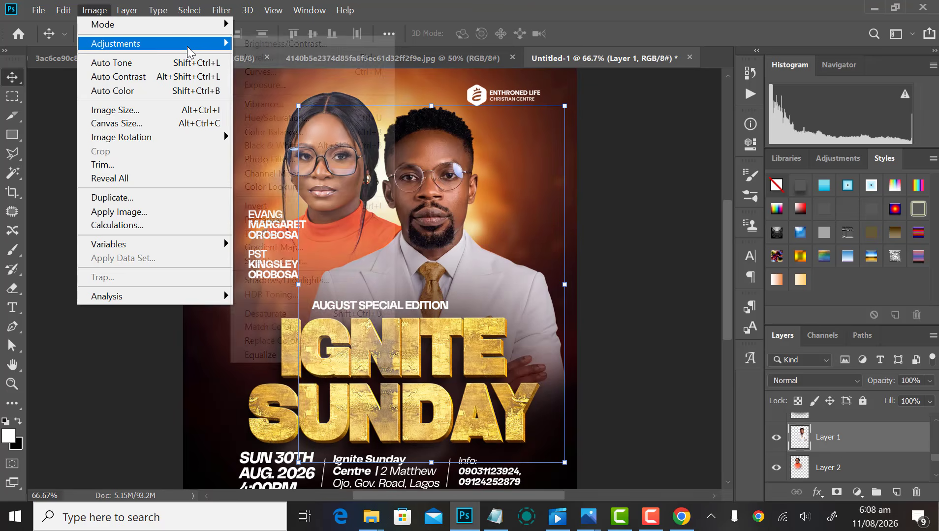
click(315, 72)
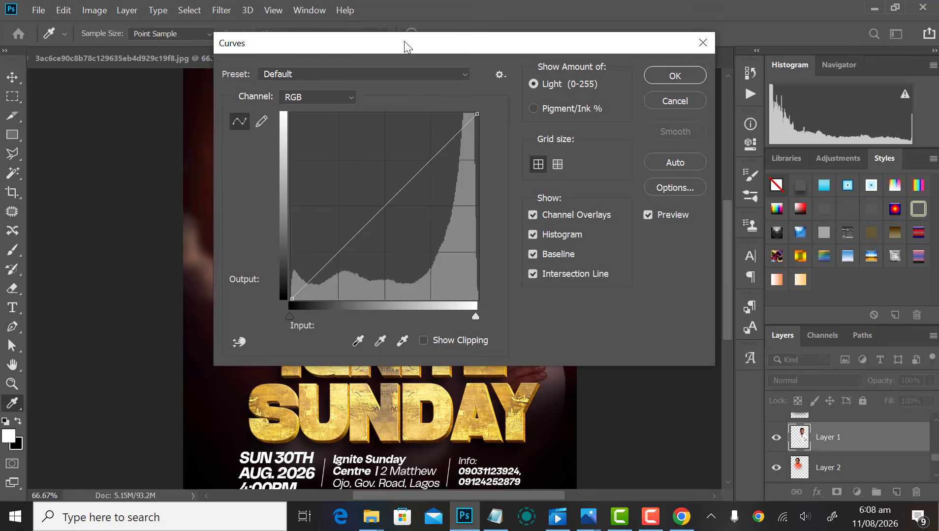
drag(404, 43, 681, 103)
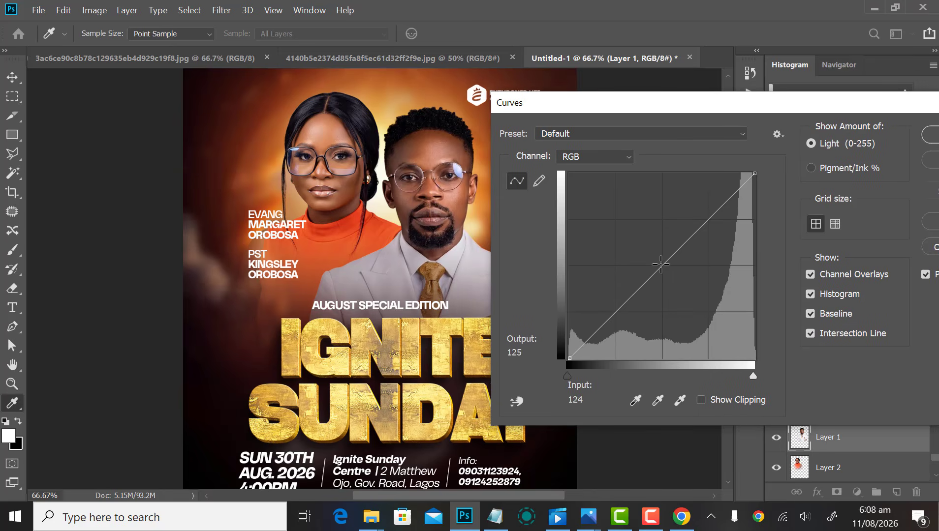
drag(660, 264, 654, 256)
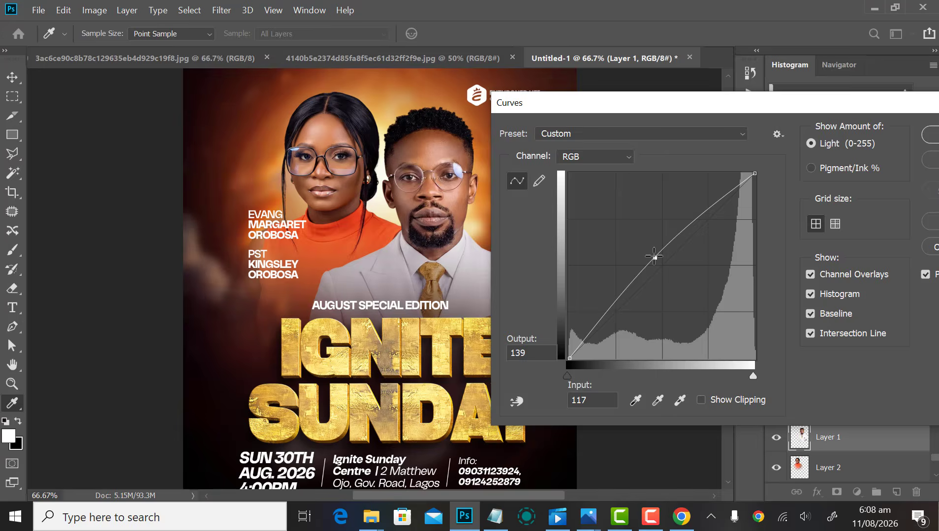
key(Return)
key(v)
key(ctrl+minus)
Step: Deepen the man's photo shadows with Levels, black input 12
key(ctrl+l)
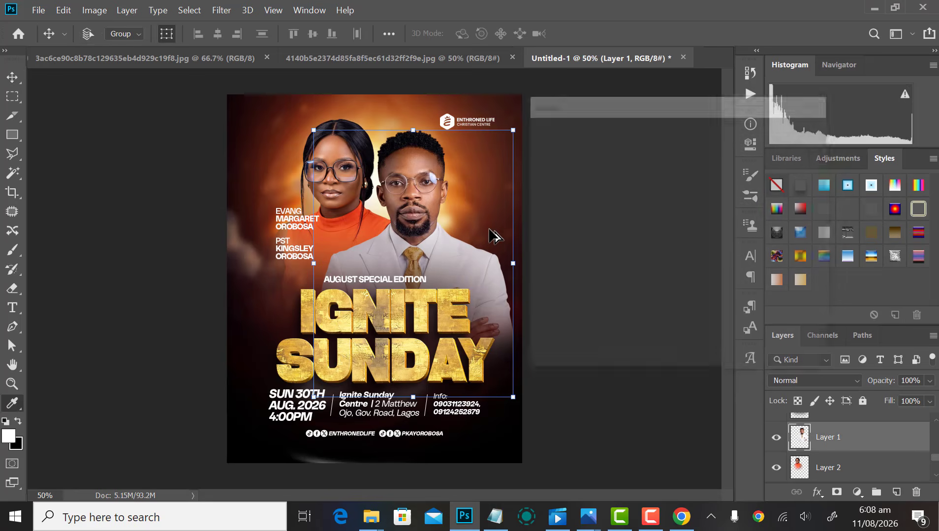
drag(546, 270, 553, 268)
key(Return)
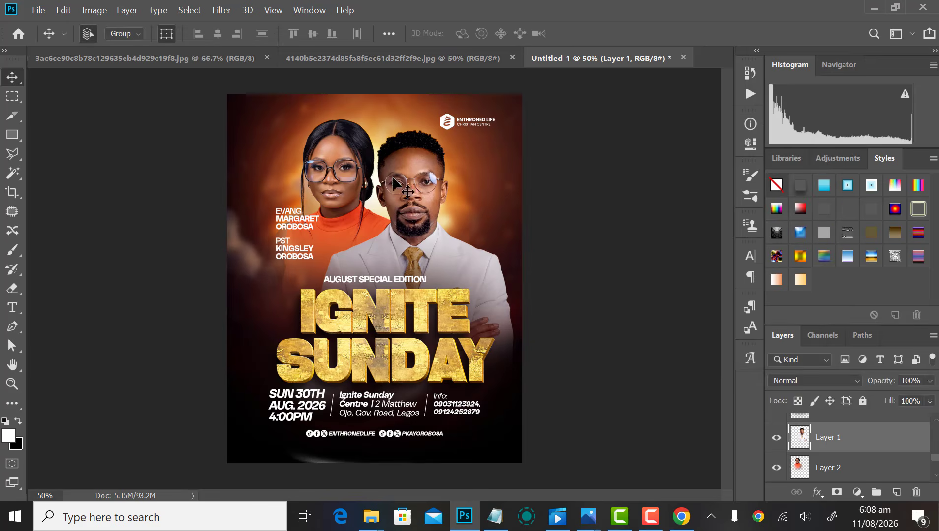
click(298, 135)
Step: Darken the woman's photo shadows with Levels, black input about 20
scroll(316, 142, up, 2)
click(348, 156)
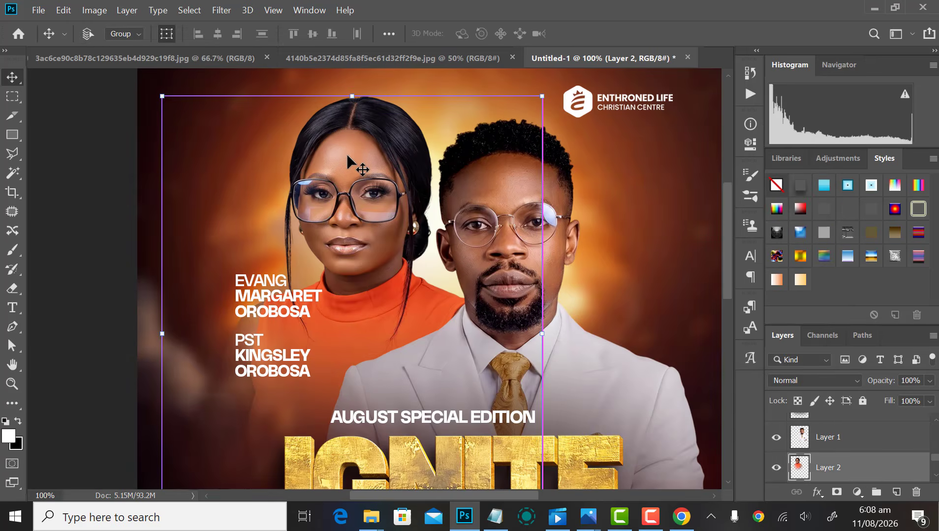
key(ctrl+l)
drag(546, 267, 559, 264)
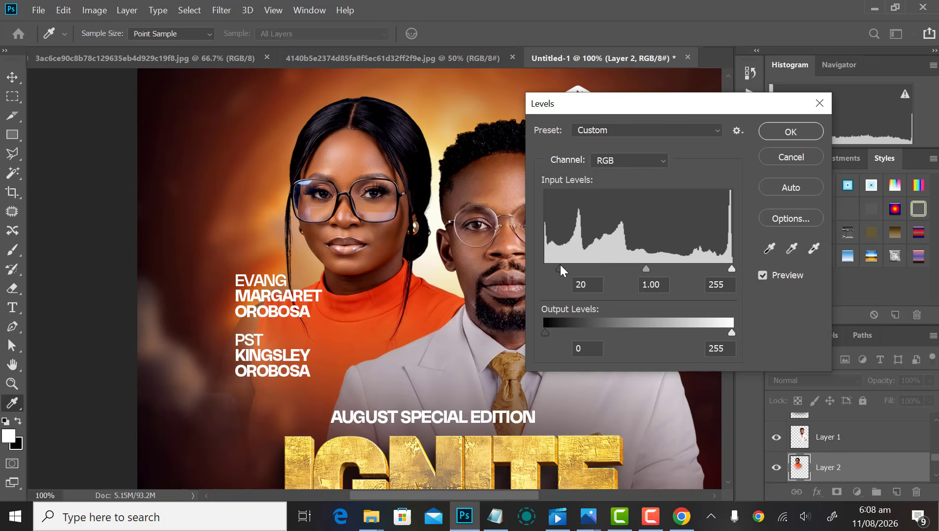
Step: Apply the Levels adjustment to the woman's photo
key(Return)
key(v)
scroll(581, 301, down, 5)
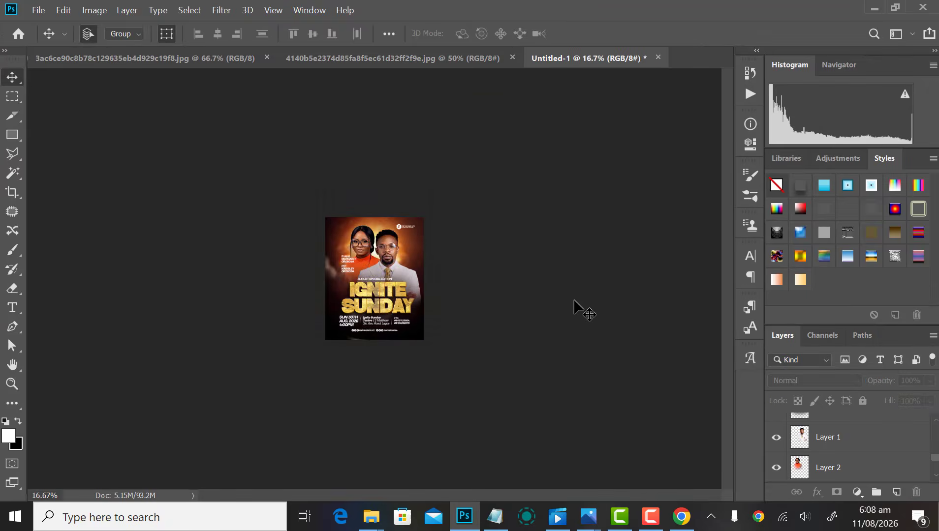
scroll(574, 301, up, 3)
Step: Copy the orange glow image from the Forge Brand/Elements folder
key(ctrl+o)
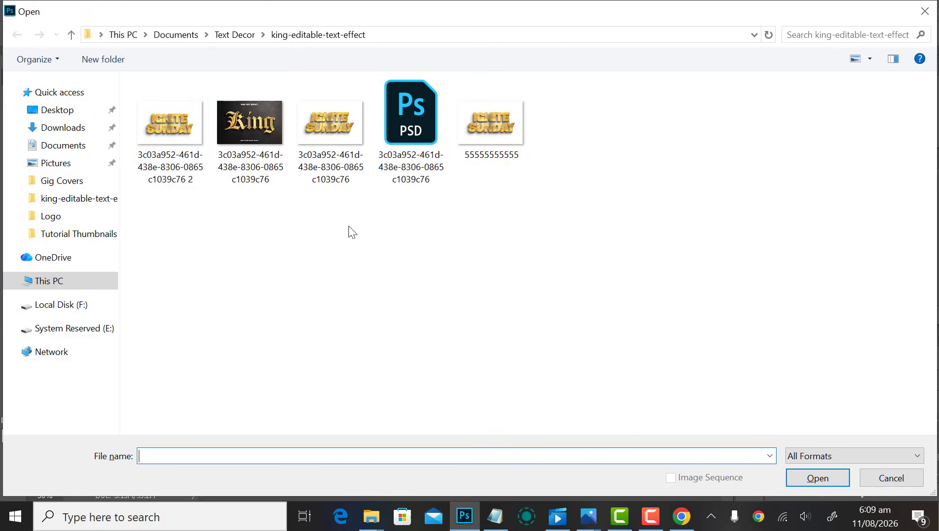
click(74, 235)
click(240, 35)
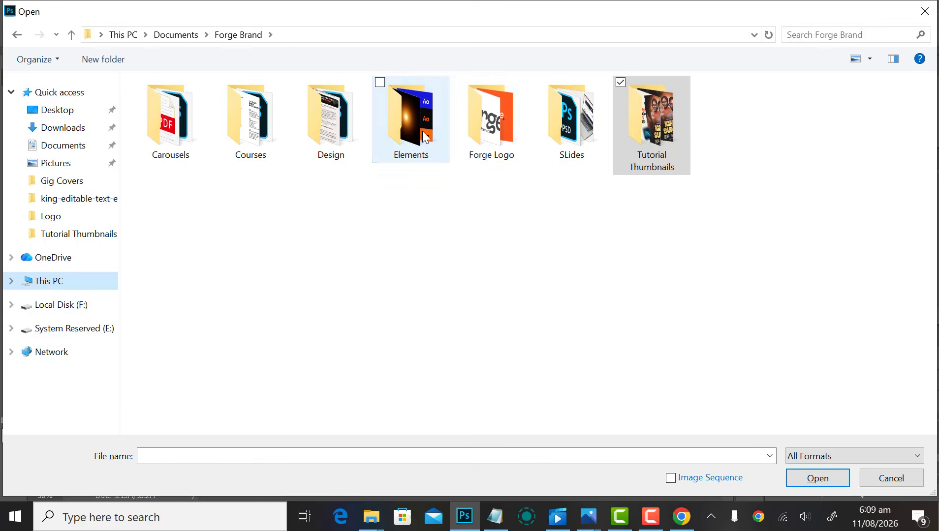
double_click(420, 130)
click(480, 121)
double_click(483, 118)
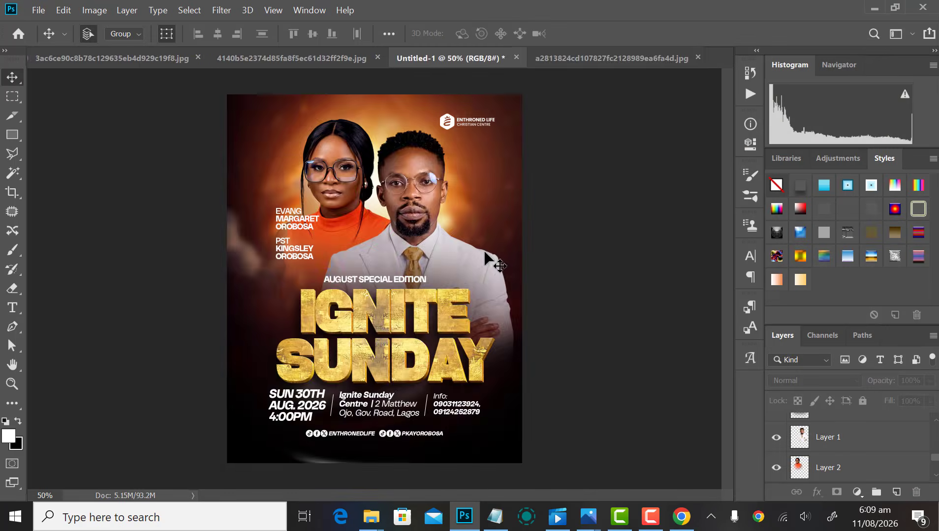
key(ctrl+a)
key(ctrl+c)
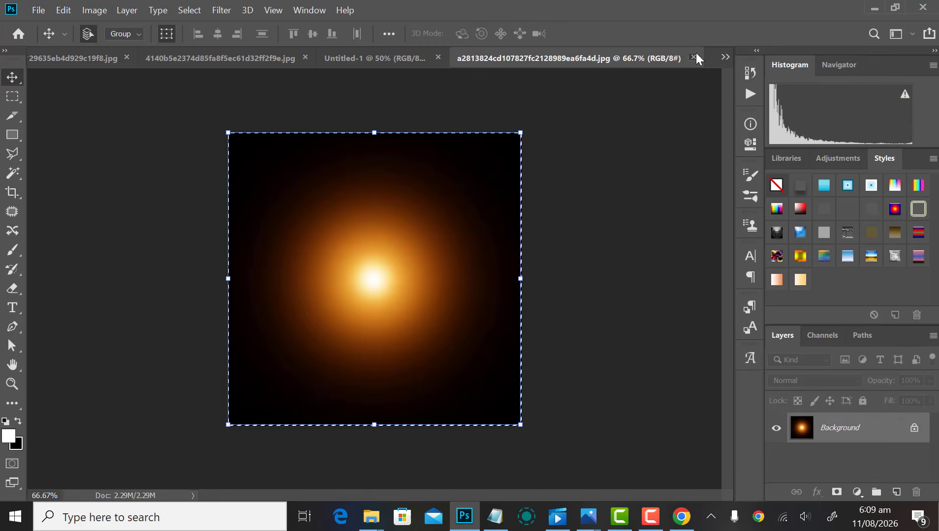
click(693, 58)
Step: Paste the glow as a Screen-blended layer, enlarged to about 137% on the left edge
key(ctrl+v)
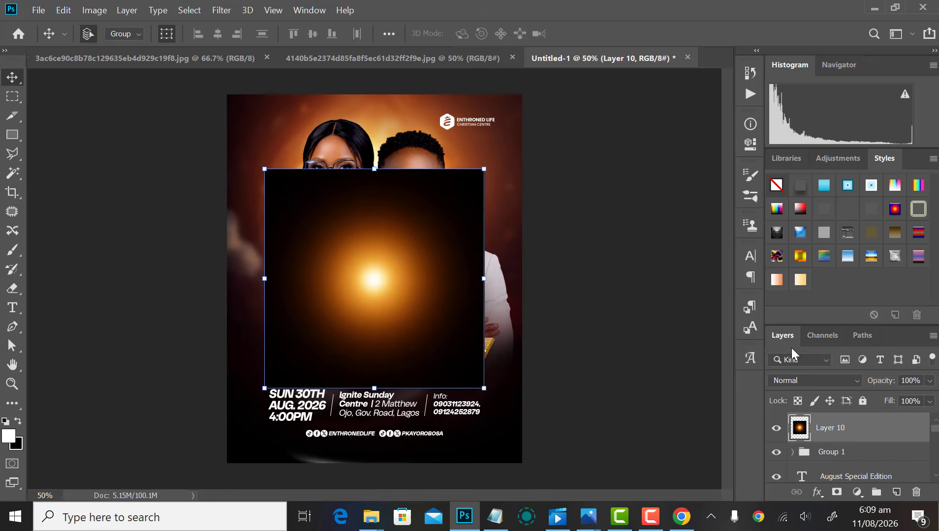
click(792, 381)
click(806, 260)
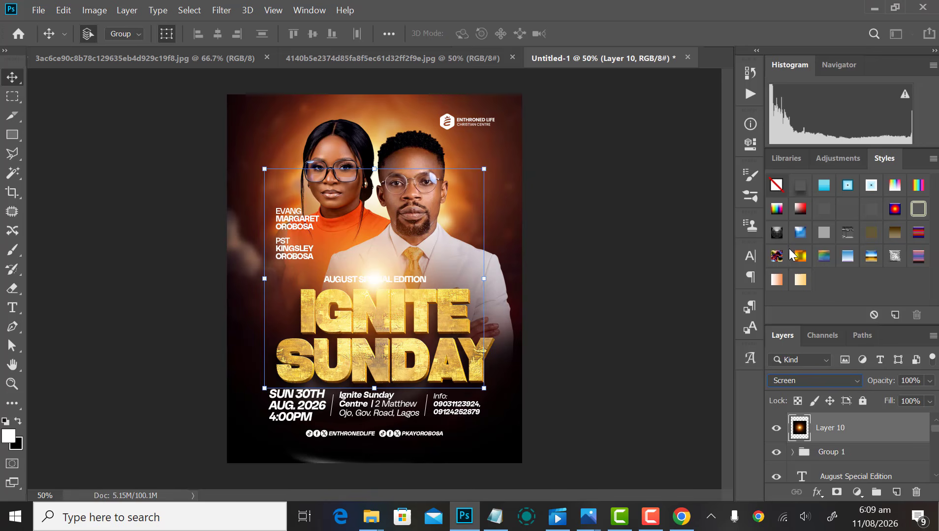
drag(374, 268, 203, 285)
drag(314, 190, 353, 142)
key(Return)
key(shift+Left)
key(shift+Left)
key(shift+Left)
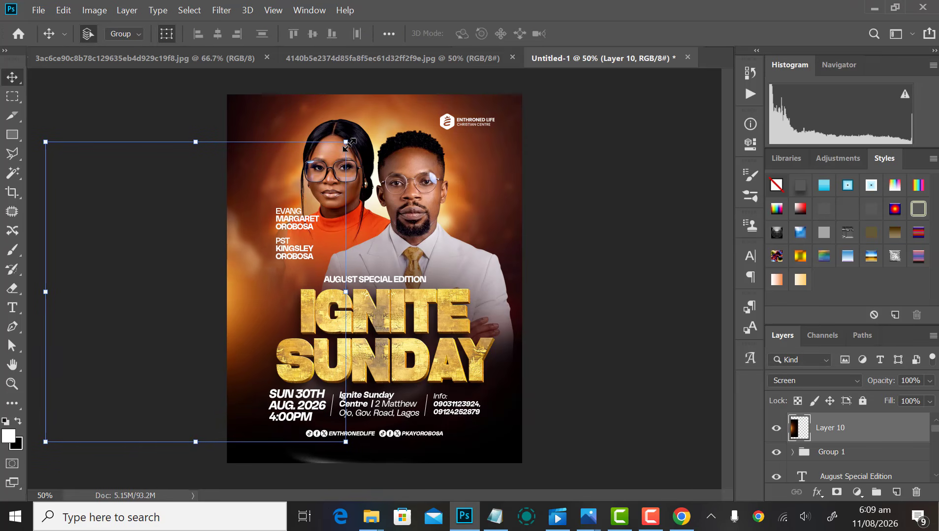
Step: Duplicate the glow onto the flyer's right side
drag(252, 294, 540, 257)
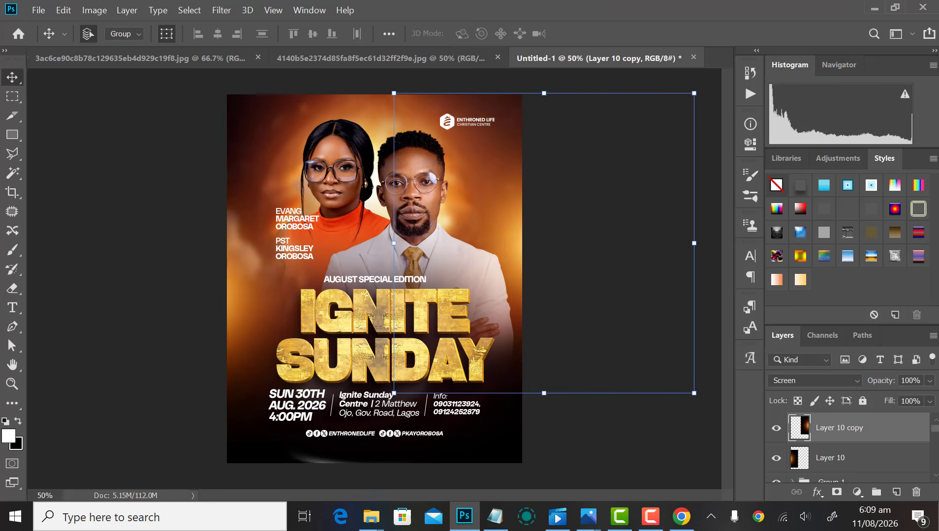
key(alt+Tab)
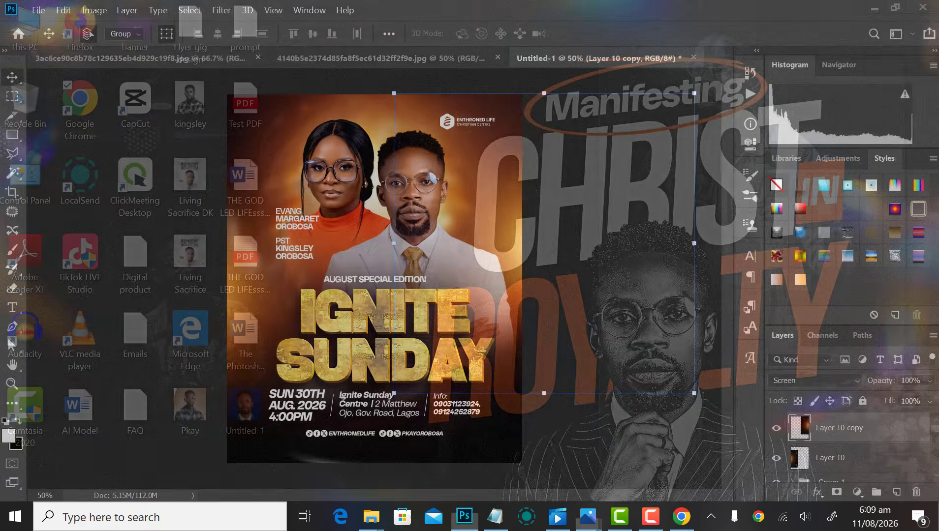
key(alt+Tab)
key(ctrl+minus)
key(ctrl+minus)
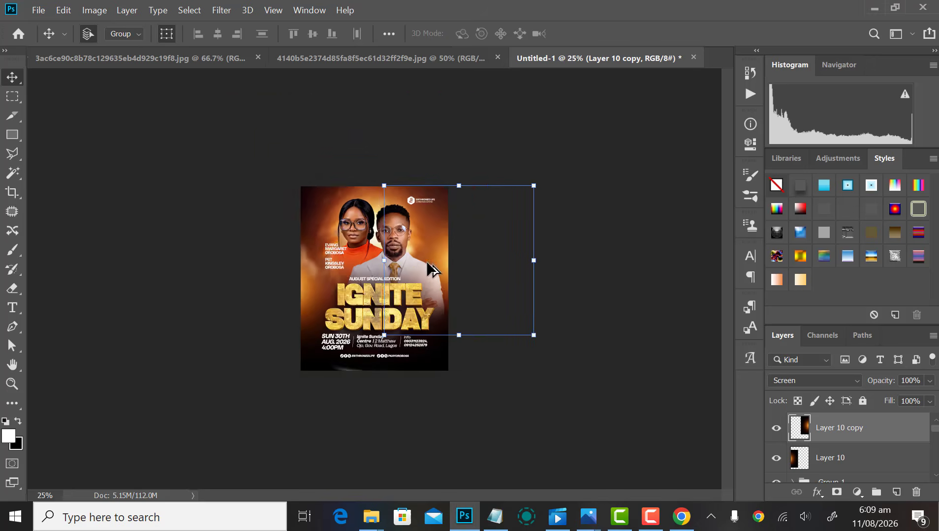
key(ctrl+plus)
key(ctrl+plus)
scroll(610, 292, down, 2)
Step: Hide both glow layers and ungroup the event-details Group 1
click(601, 308)
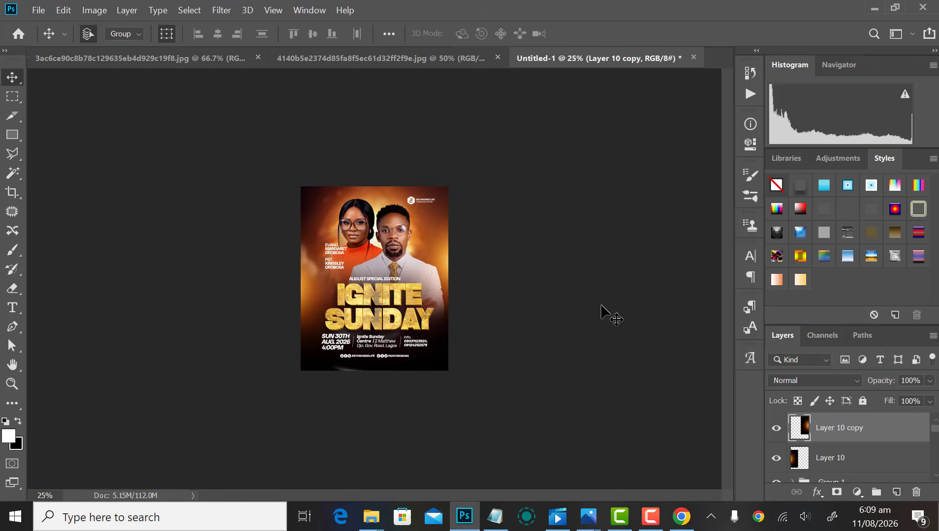
scroll(406, 440, down, 2)
scroll(335, 389, up, 5)
scroll(296, 373, down, 2)
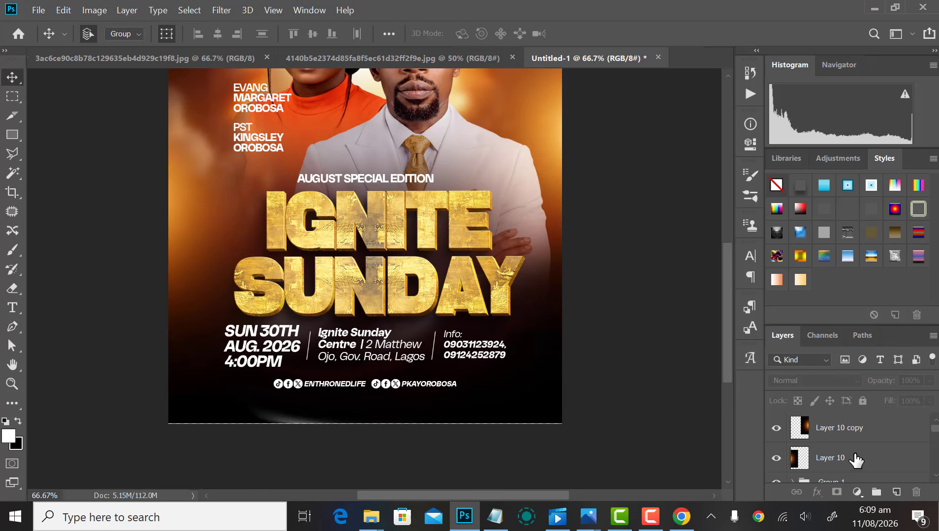
click(775, 431)
click(776, 458)
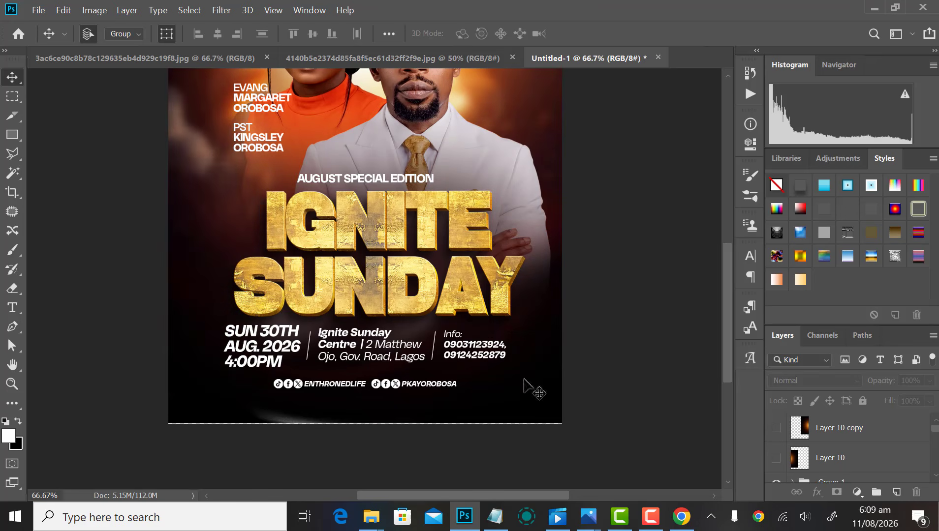
click(261, 346)
right_click(851, 475)
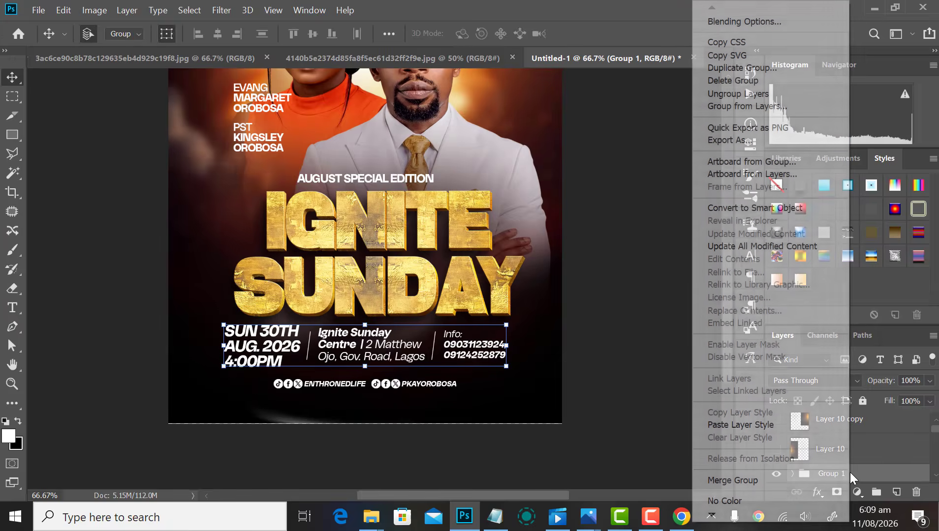
click(728, 93)
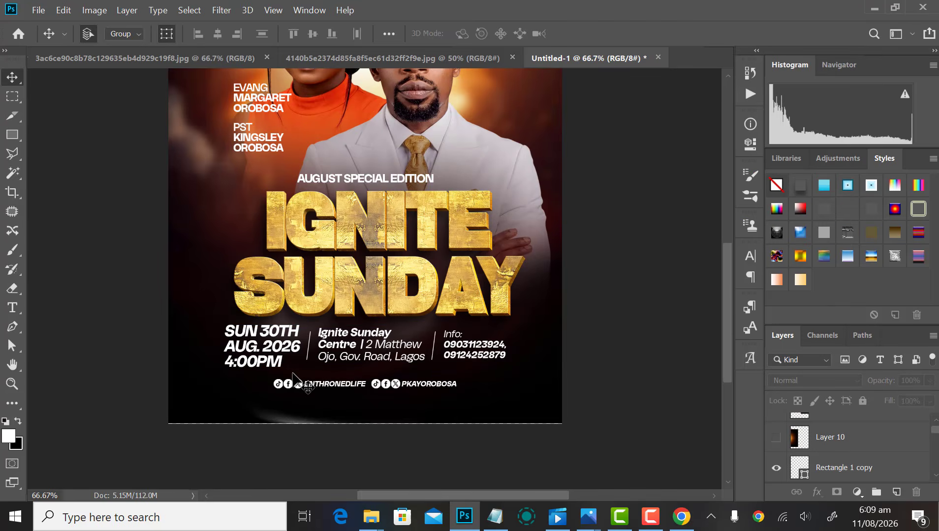
Step: Recolour the 4:00PM time to orange ffb95f, sampled from the gold title
key(t)
scroll(274, 372, up, 1)
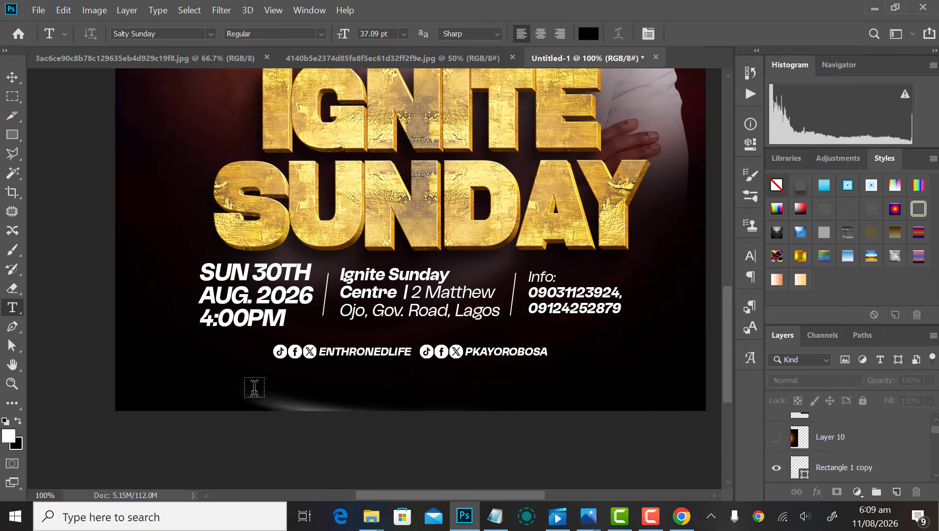
click(248, 303)
drag(284, 320, 198, 320)
click(589, 35)
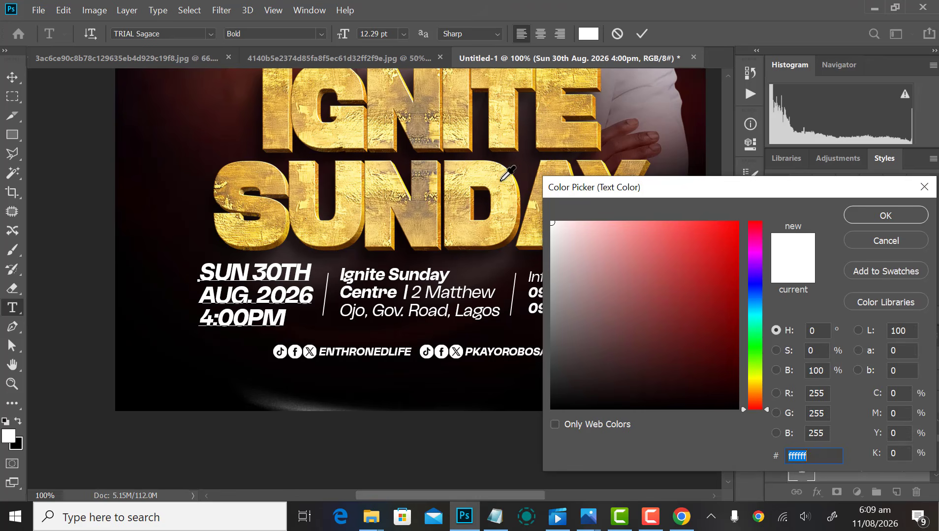
click(481, 176)
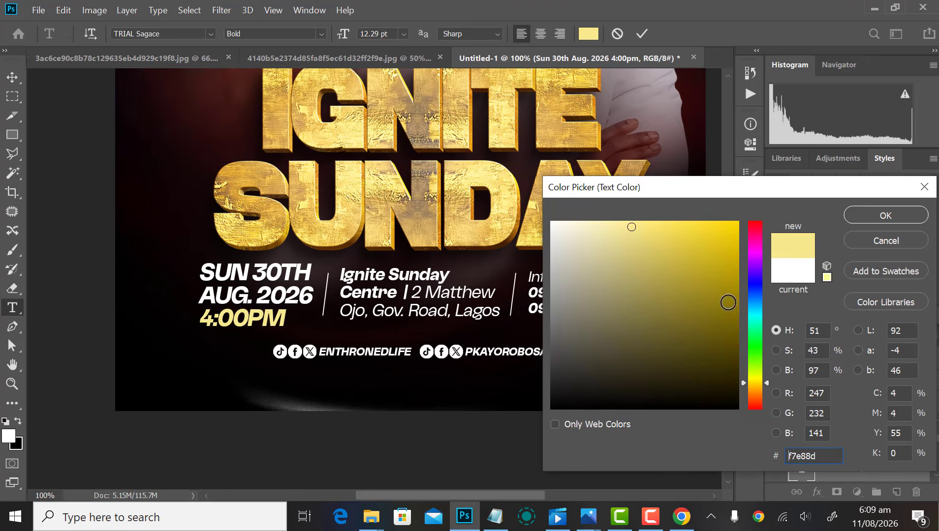
click(759, 387)
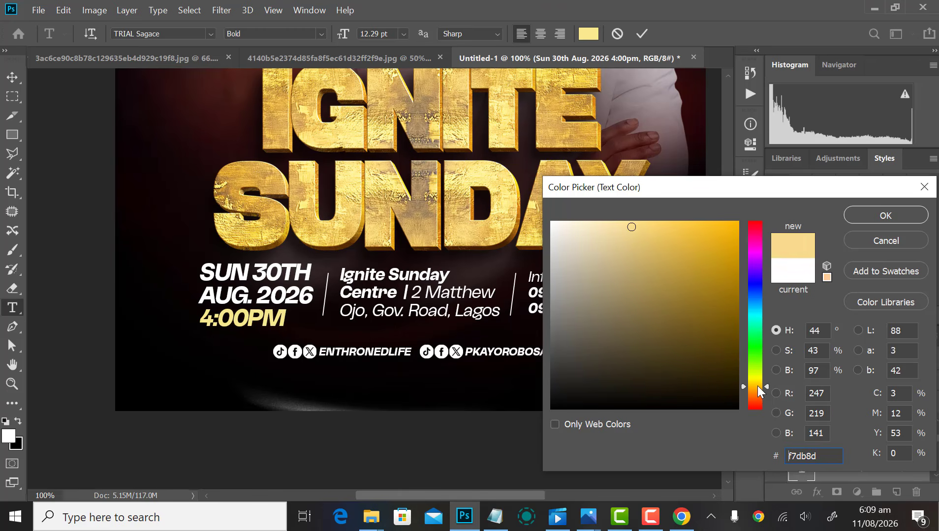
drag(758, 388, 758, 392)
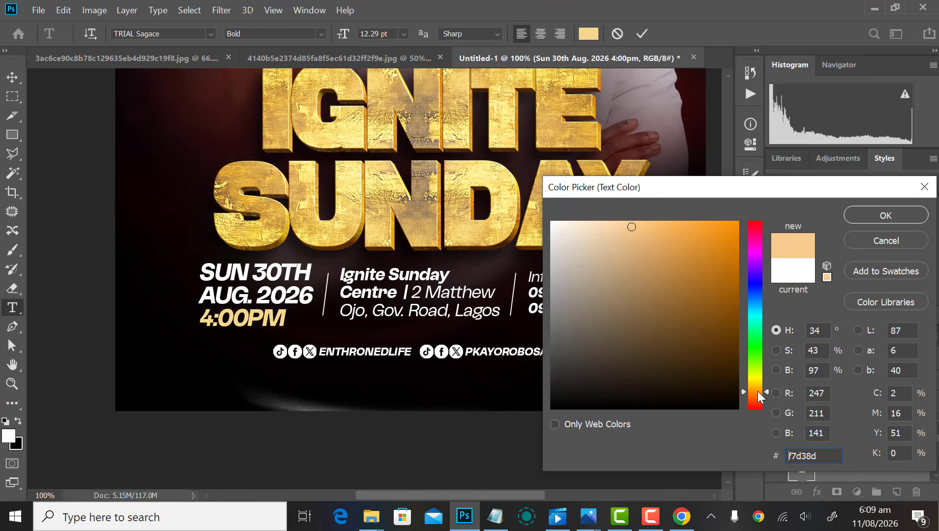
drag(660, 226, 670, 213)
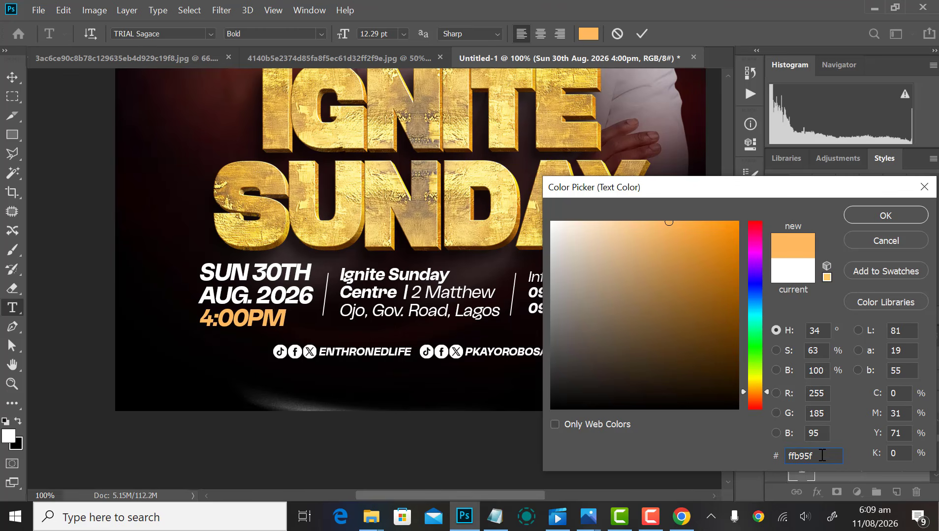
click(875, 220)
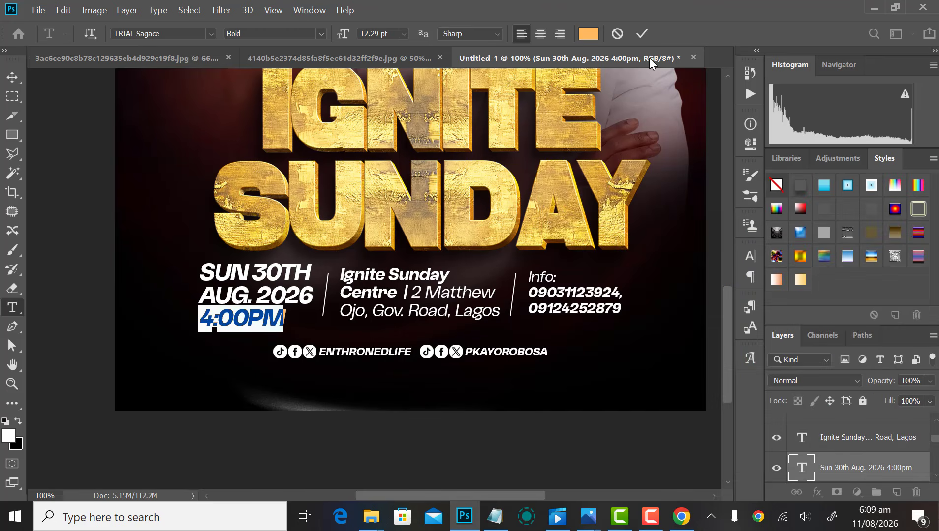
click(642, 33)
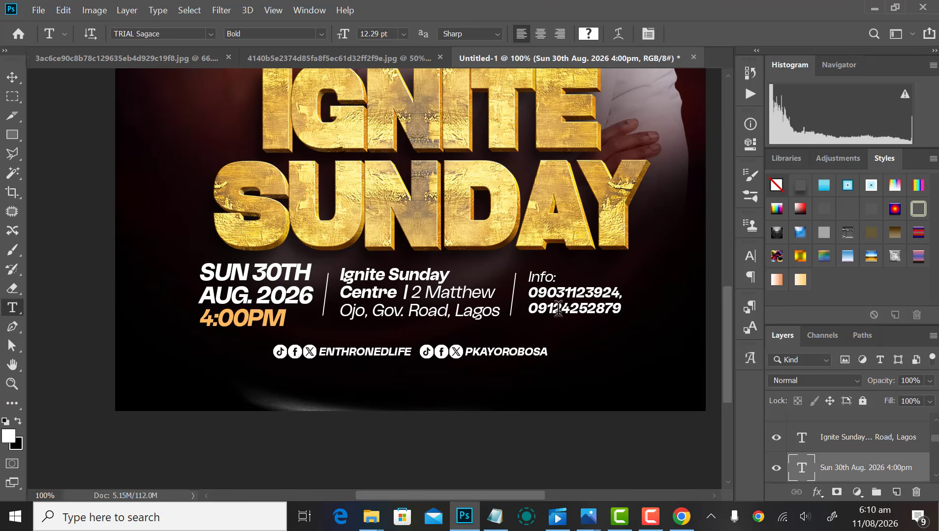
Step: Give the Info: label the same orange ffb95f
click(544, 273)
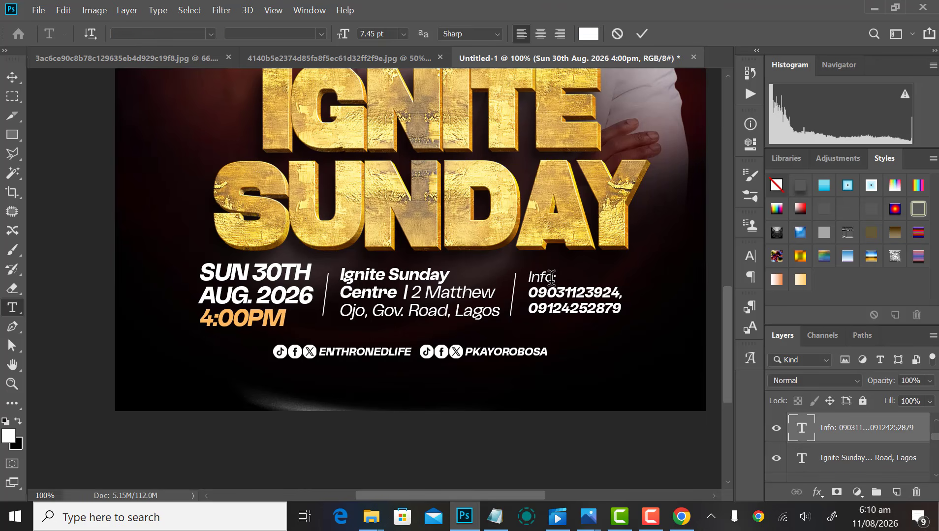
drag(560, 276, 510, 279)
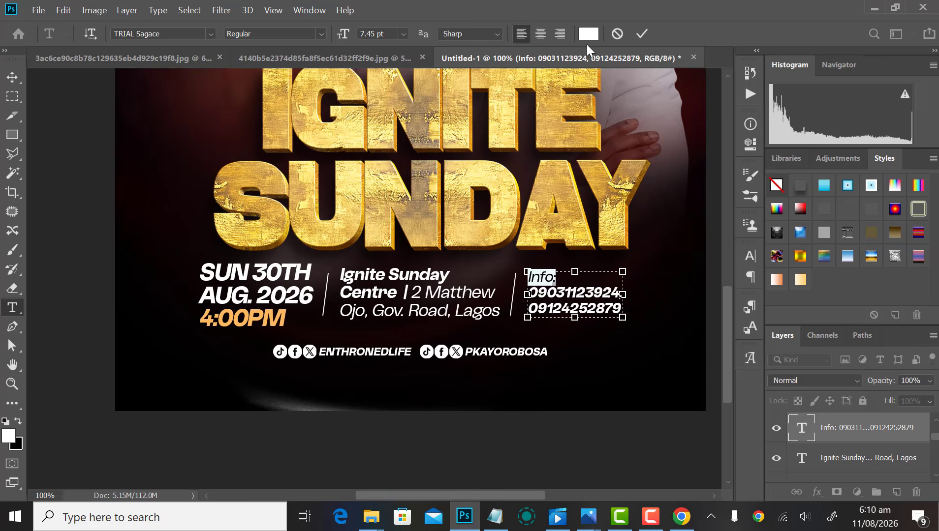
click(589, 34)
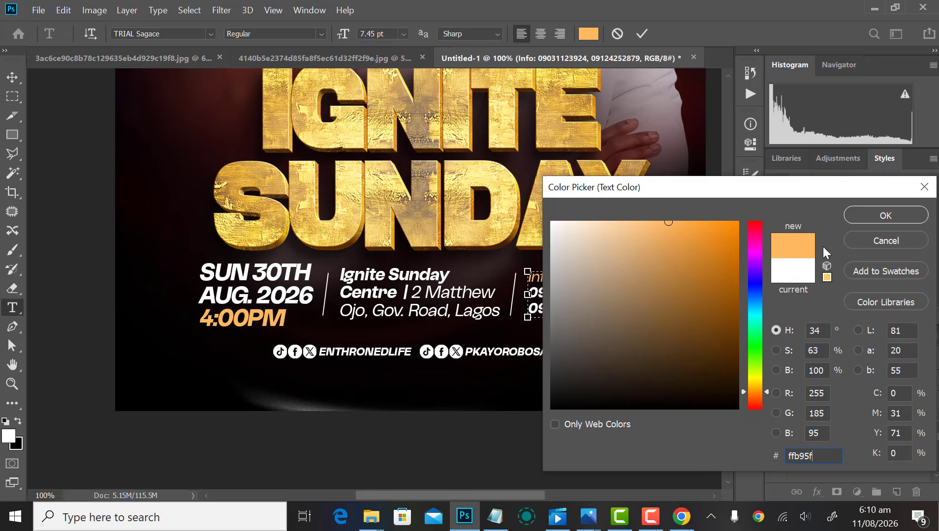
click(870, 214)
click(642, 35)
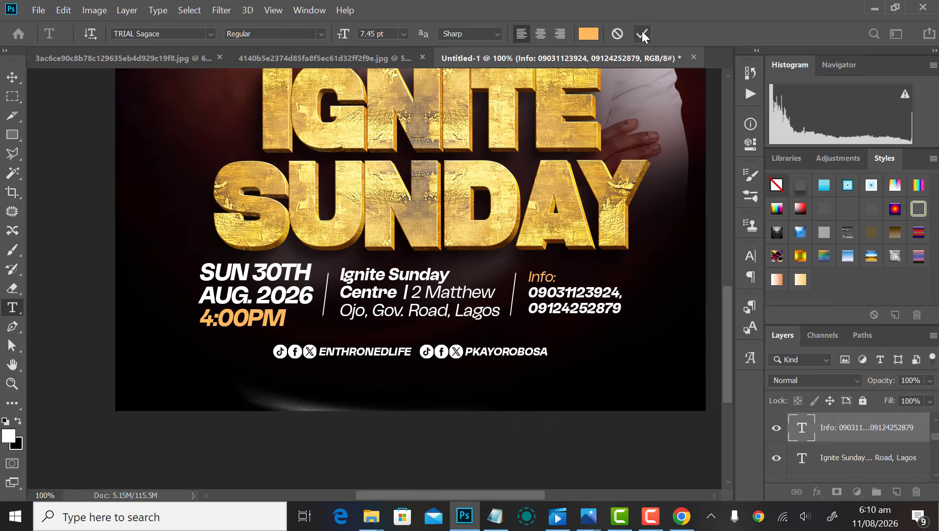
key(v)
scroll(516, 394, down, 2)
click(450, 447)
Step: Ungroup Group 3 to separate the social-handle icon layers
click(458, 327)
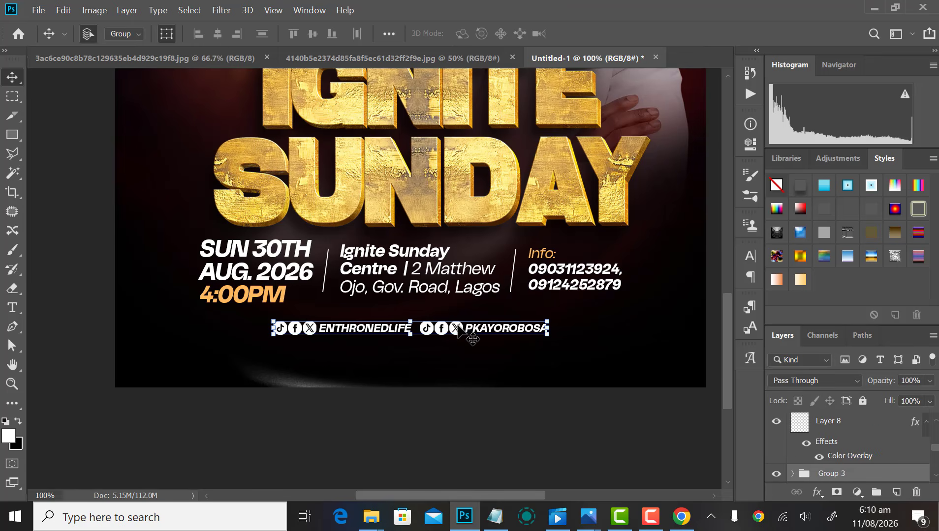
right_click(829, 475)
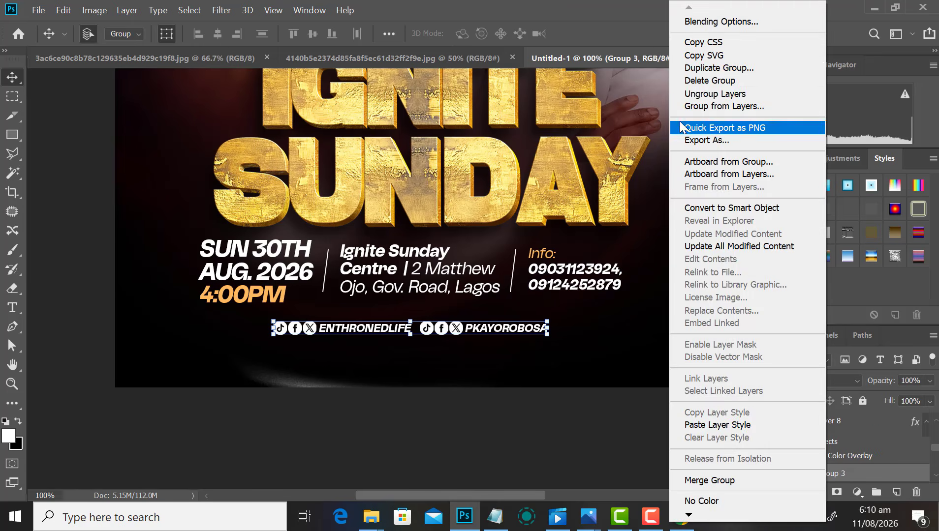
click(704, 94)
click(587, 399)
Step: Give the second icon set (Group 2 copy) an orange #ffb95f Color Overlay
click(433, 332)
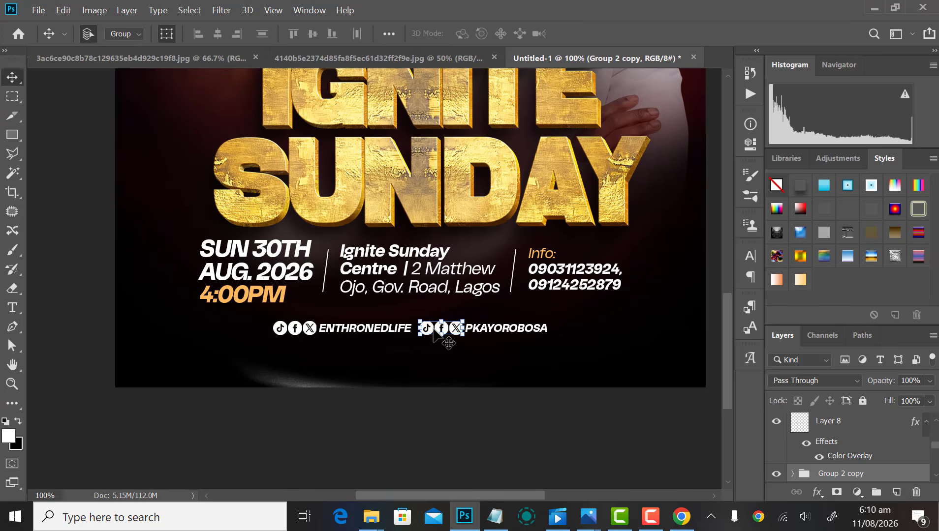
click(127, 10)
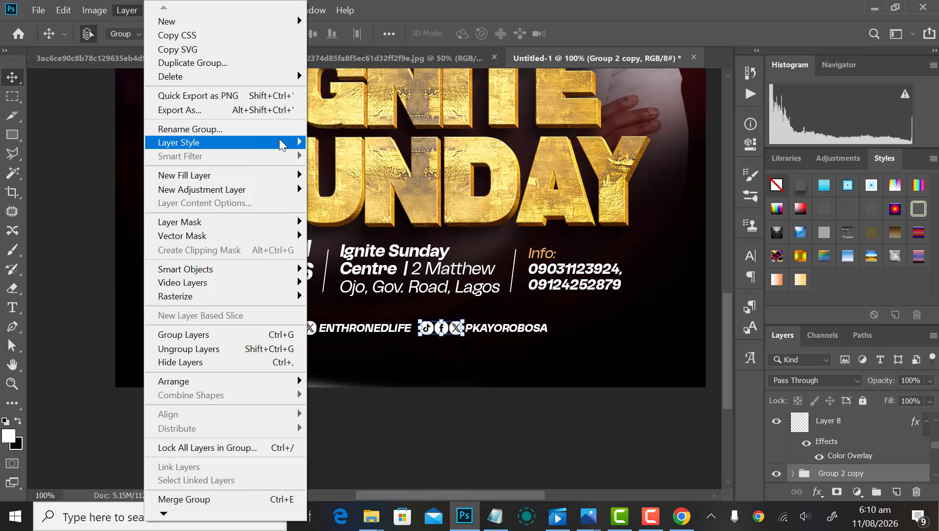
mouse_move(283, 142)
click(335, 231)
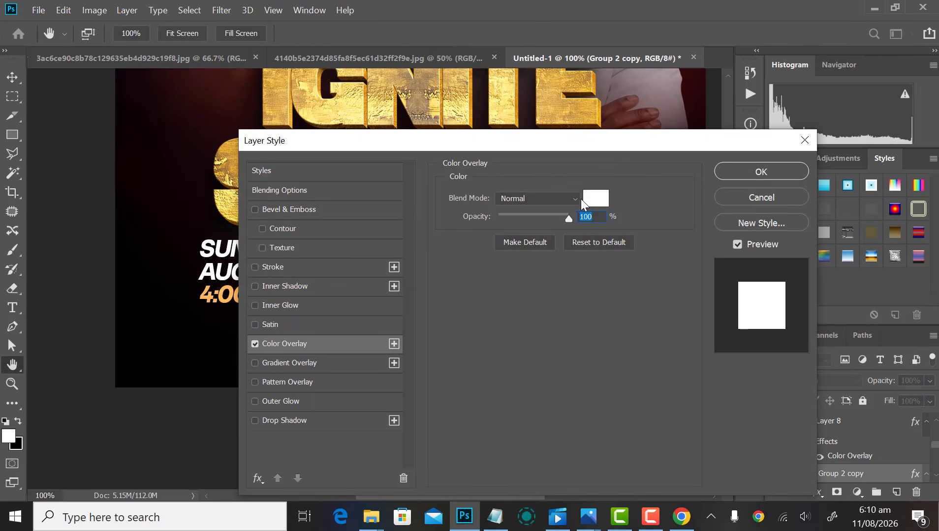
click(596, 198)
text(ffb555)
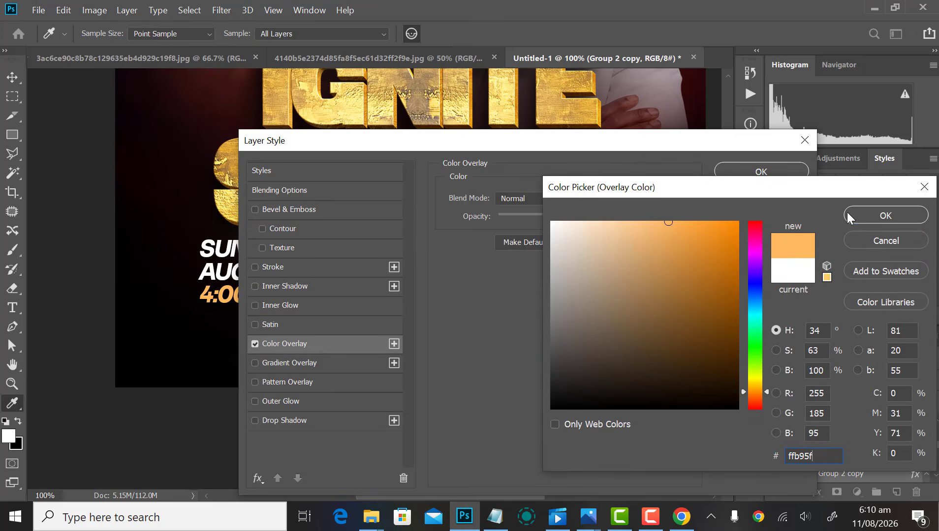
click(881, 215)
click(739, 178)
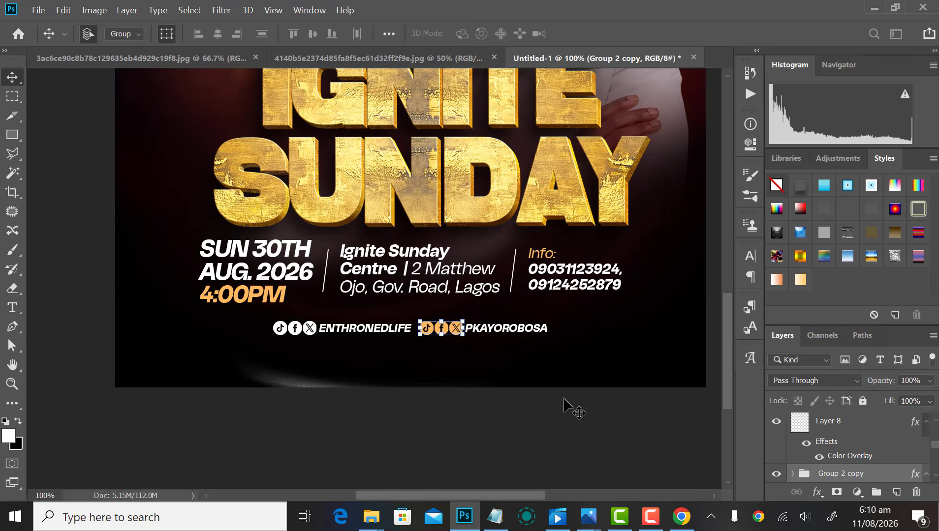
Step: Copy the orange overlay layer style and paste it onto the first icon set, Group 2
right_click(844, 474)
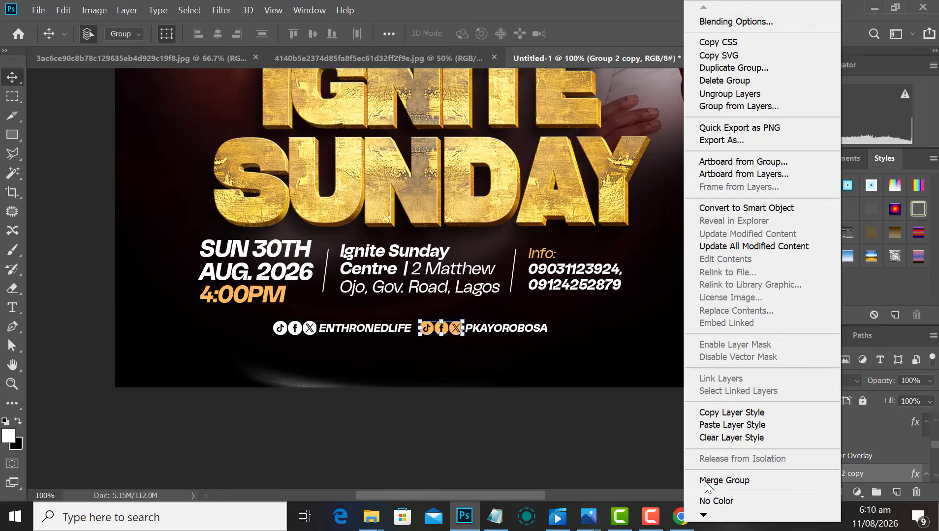
click(726, 415)
click(332, 391)
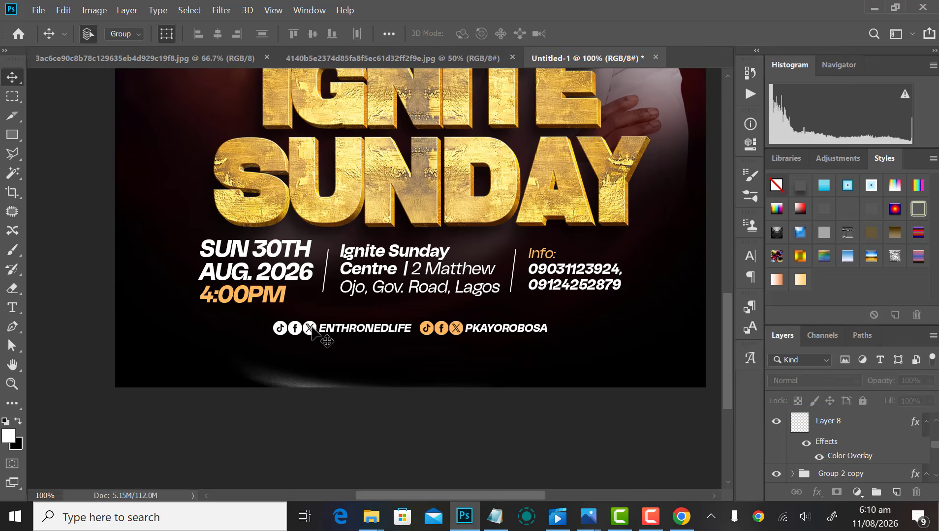
click(313, 328)
right_click(839, 472)
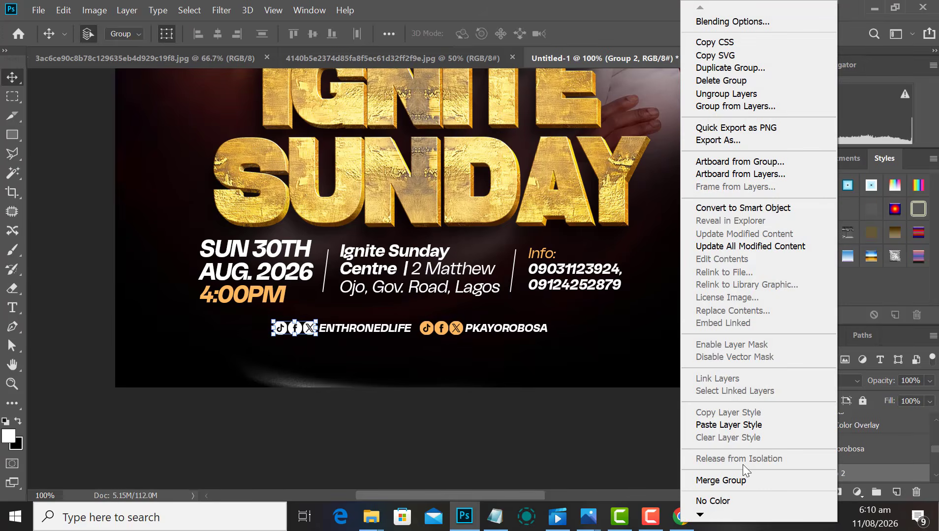
click(720, 426)
click(537, 316)
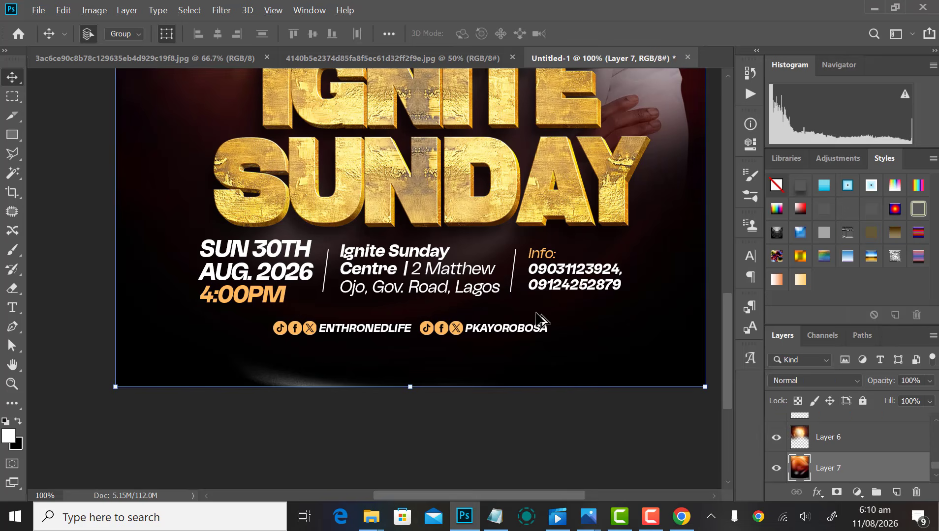
key(ctrl+minus)
key(ctrl+minus)
click(617, 264)
key(ctrl+minus)
key(ctrl+minus)
key(ctrl+plus)
key(ctrl+plus)
key(ctrl+minus)
key(ctrl+minus)
key(ctrl+minus)
key(ctrl+minus)
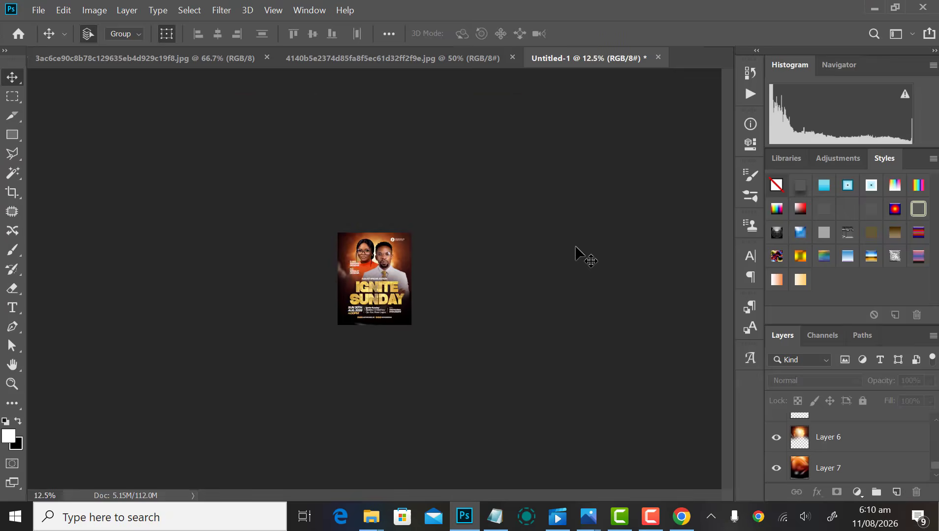
key(ctrl+plus)
key(ctrl+plus)
key(ctrl+minus)
key(ctrl+minus)
key(ctrl+minus)
key(ctrl+plus)
key(ctrl+plus)
key(ctrl+plus)
key(ctrl+plus)
key(ctrl+plus)
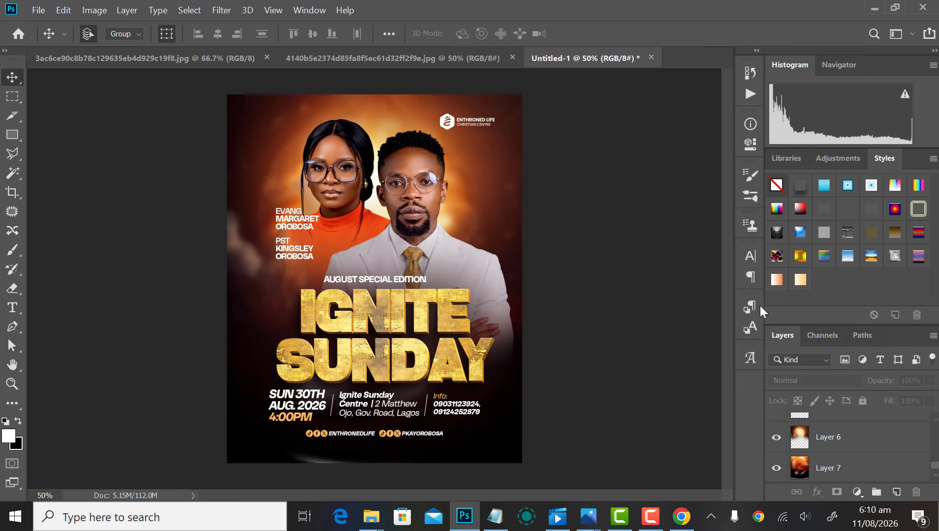
scroll(931, 477, up, 1)
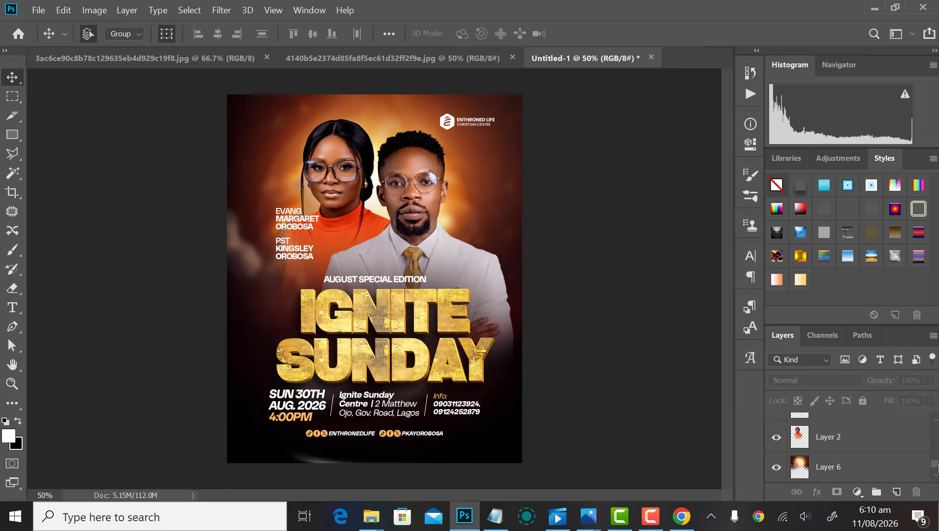
scroll(934, 433, up, 3)
click(774, 424)
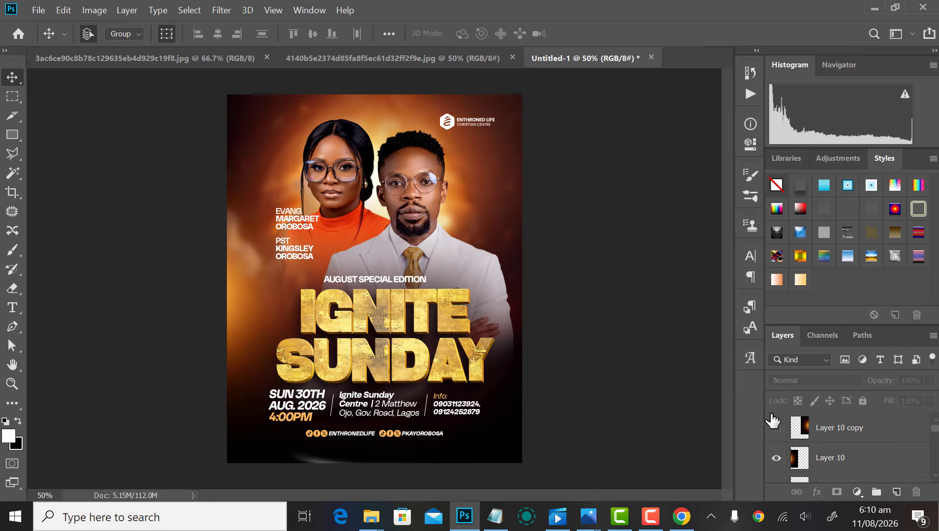
click(773, 424)
key(ctrl+minus)
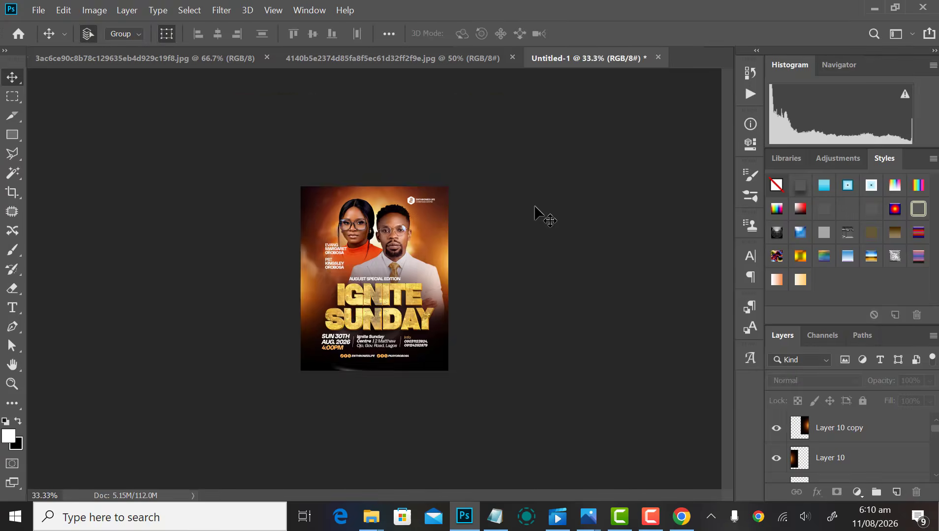
key(ctrl+plus)
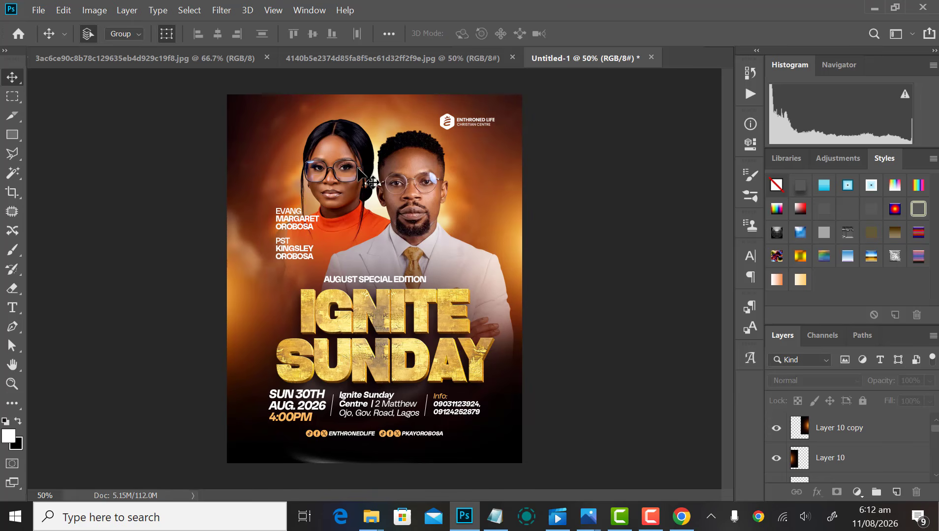
key(ctrl+minus)
key(ctrl+minus)
key(ctrl+minus)
key(ctrl+minus)
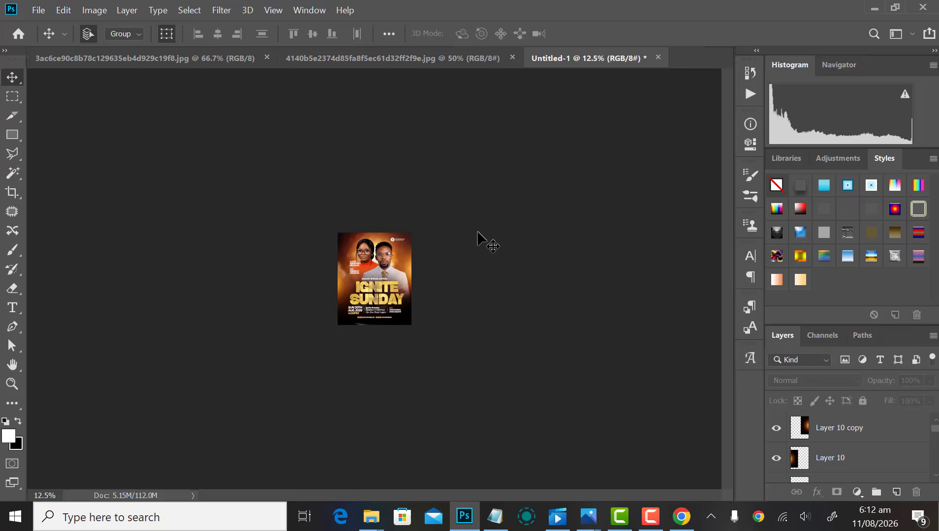
scroll(478, 236, down, 1)
scroll(480, 247, up, 5)
scroll(480, 247, down, 3)
scroll(480, 247, up, 3)
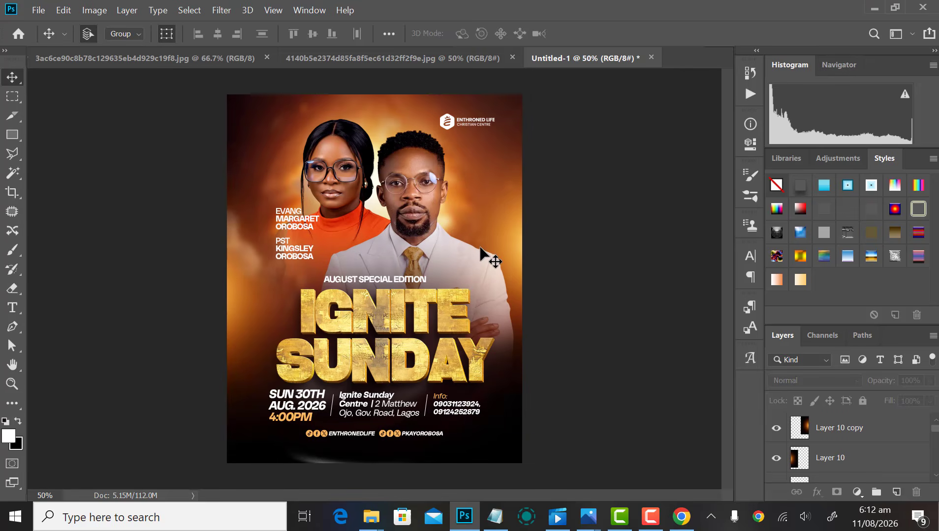